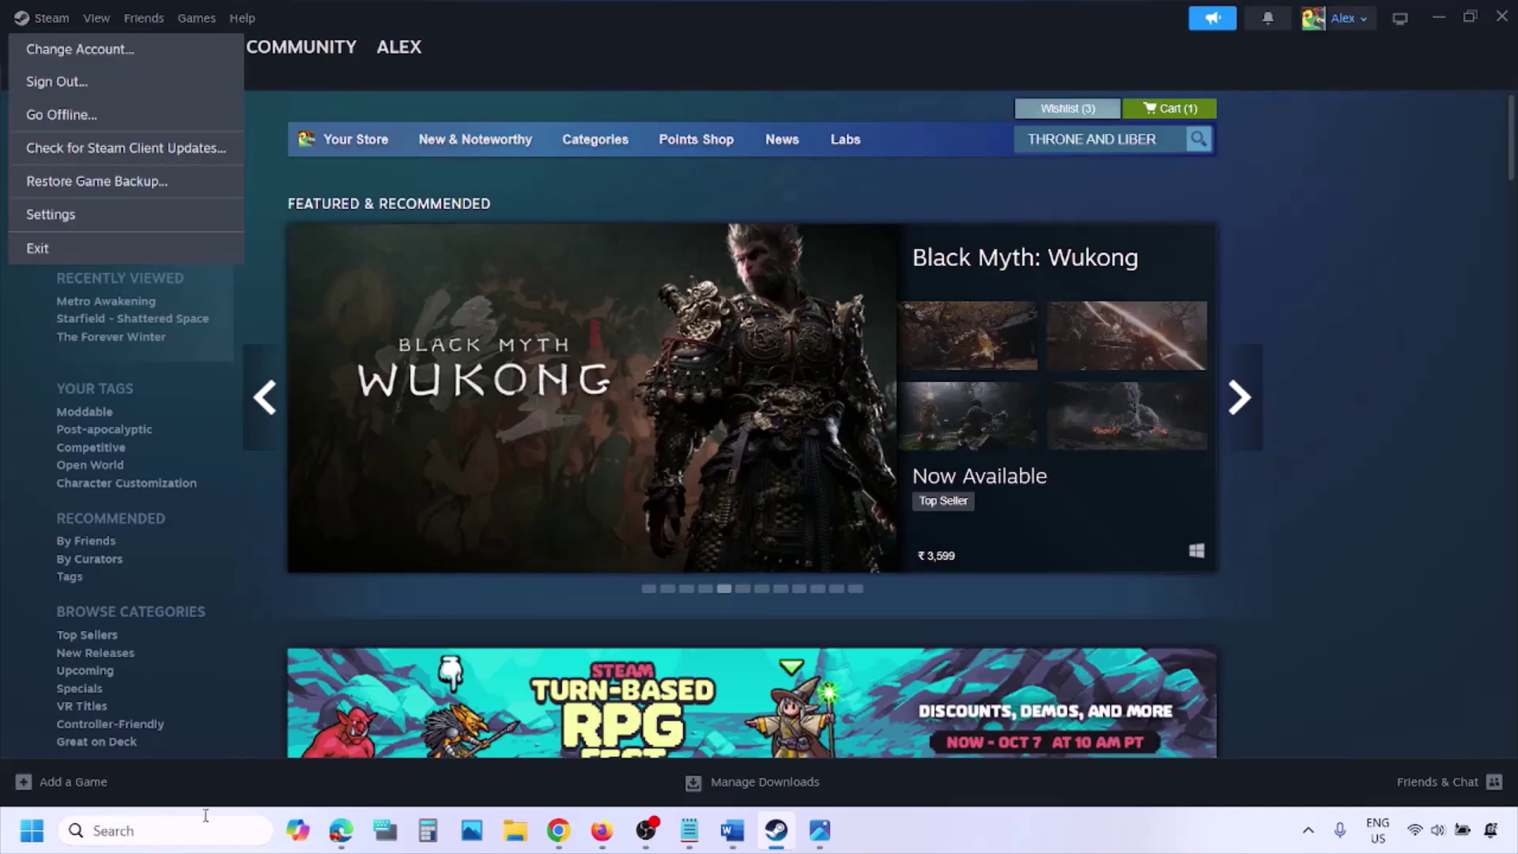
Search Windows for "steam" and show the Steam app's options, including Run as administrator.
{"action": "left_click", "coordinate": [175, 832]}
{"action": "type", "text": "steam"}
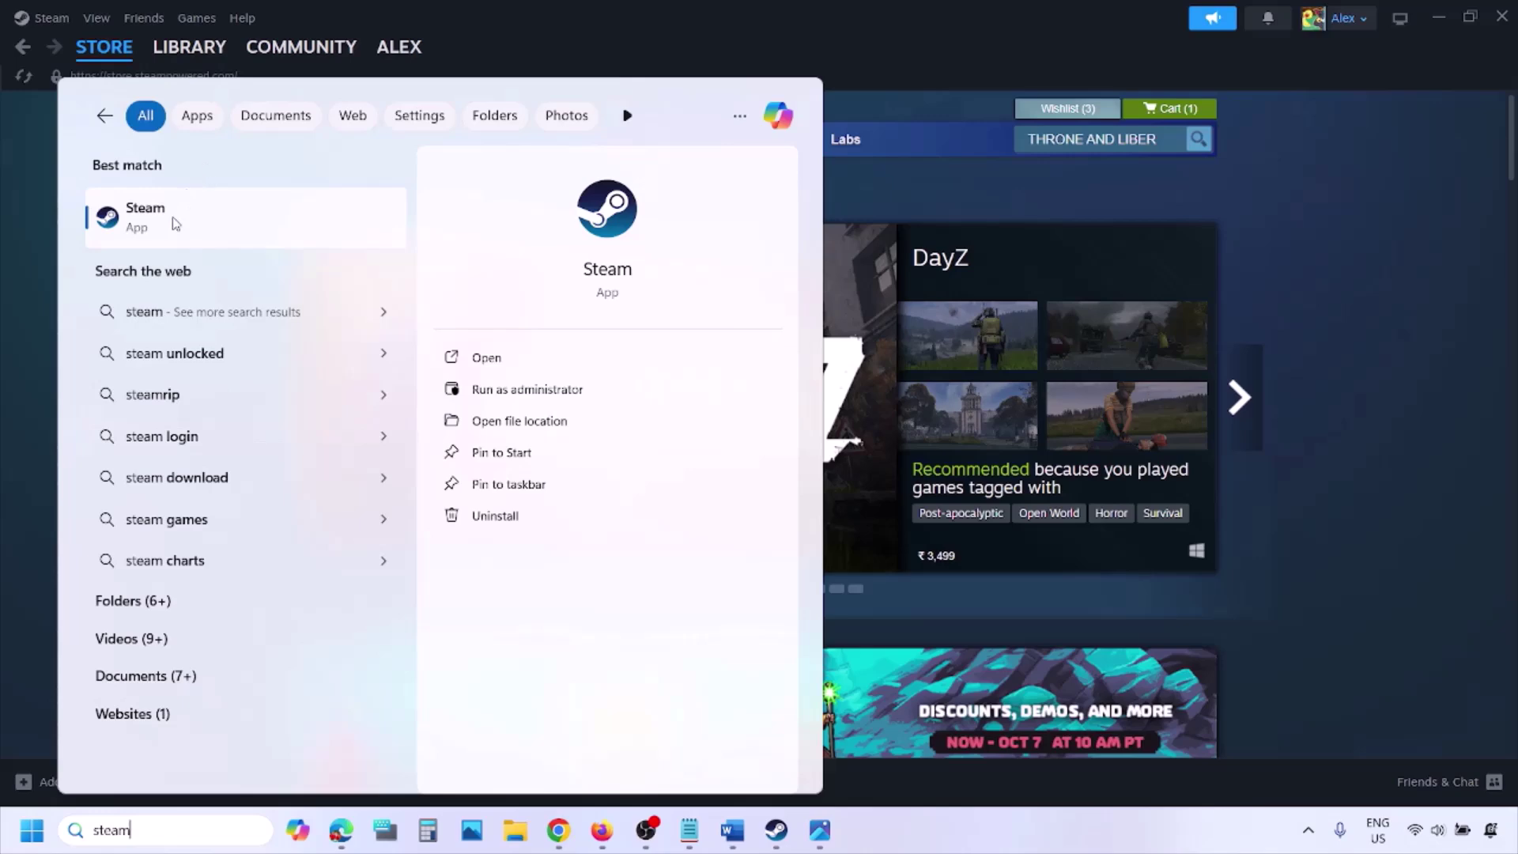
{"action": "right_click", "coordinate": [175, 224]}
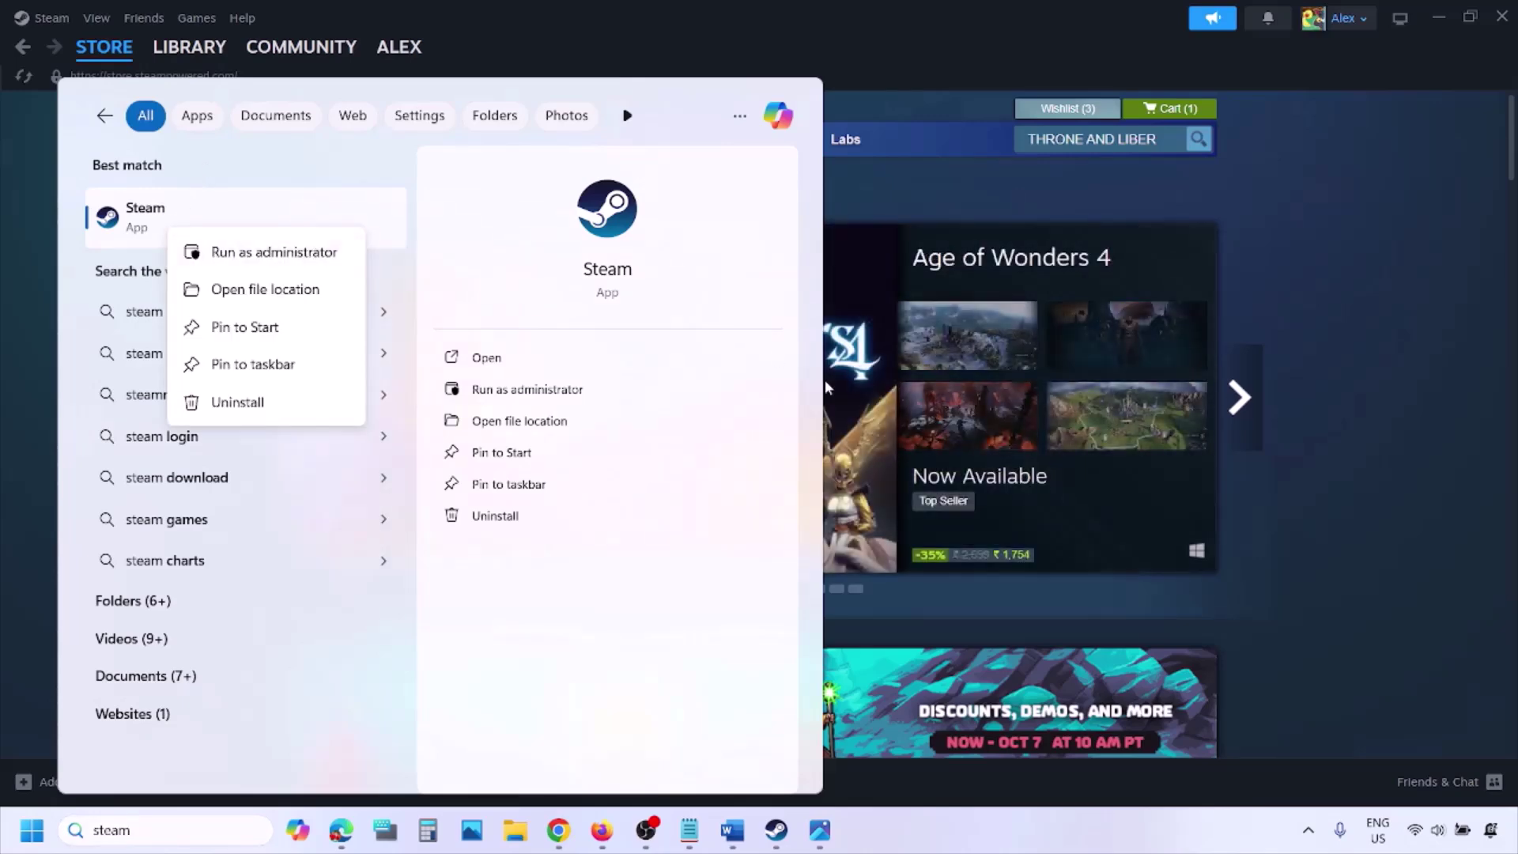
Switch to the Word document, highlight the "restart PC" instruction in Step 1, and show the Windows restart option without restarting.
{"action": "left_click", "coordinate": [732, 830]}
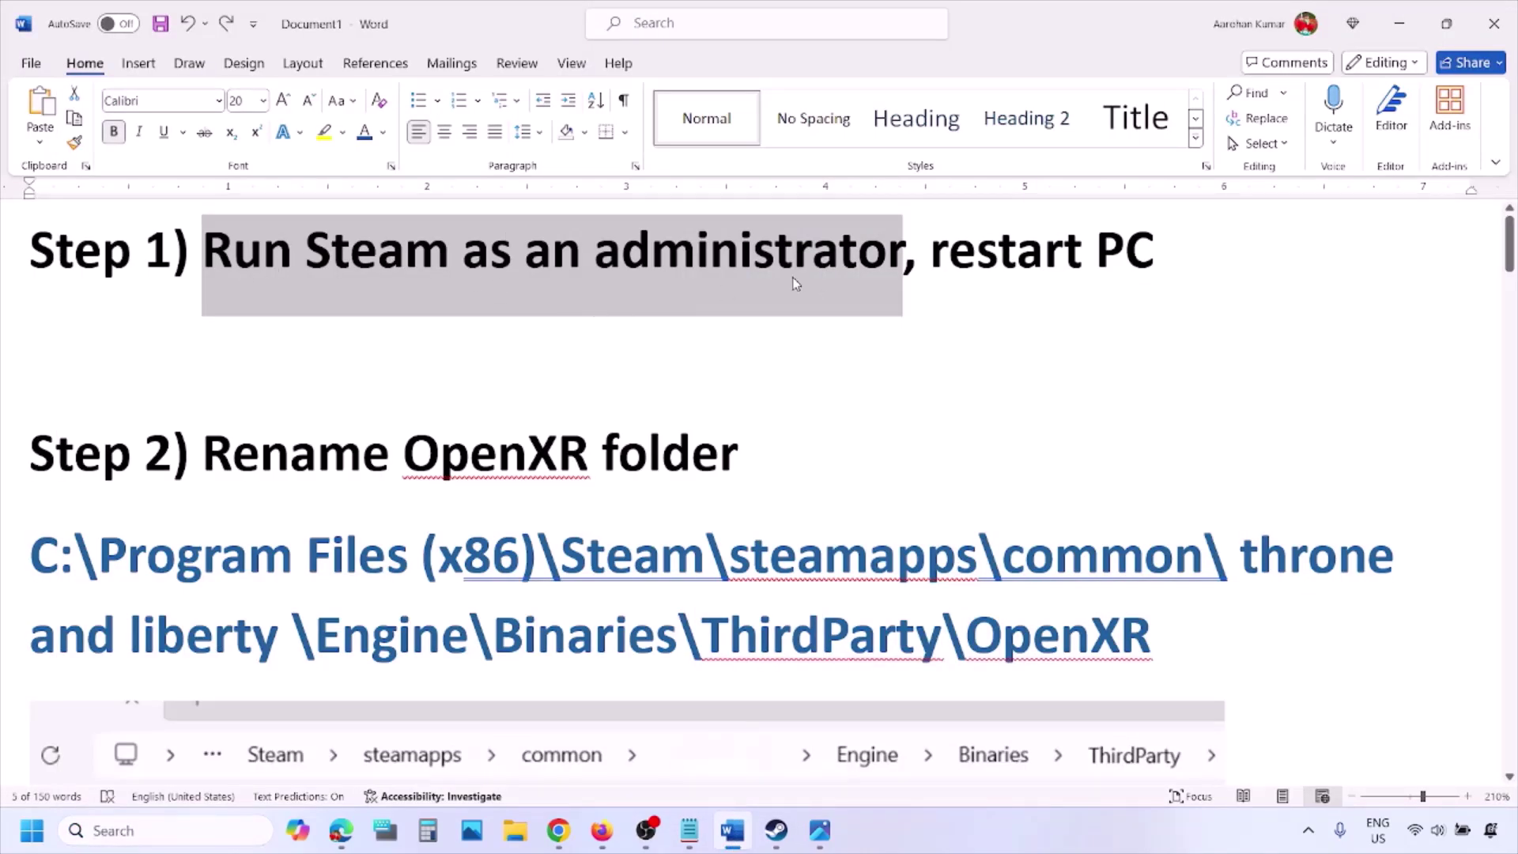
{"action": "left_click_drag", "start_coordinate": [905, 264], "coordinate": [1185, 263]}
{"action": "left_click", "coordinate": [24, 830]}
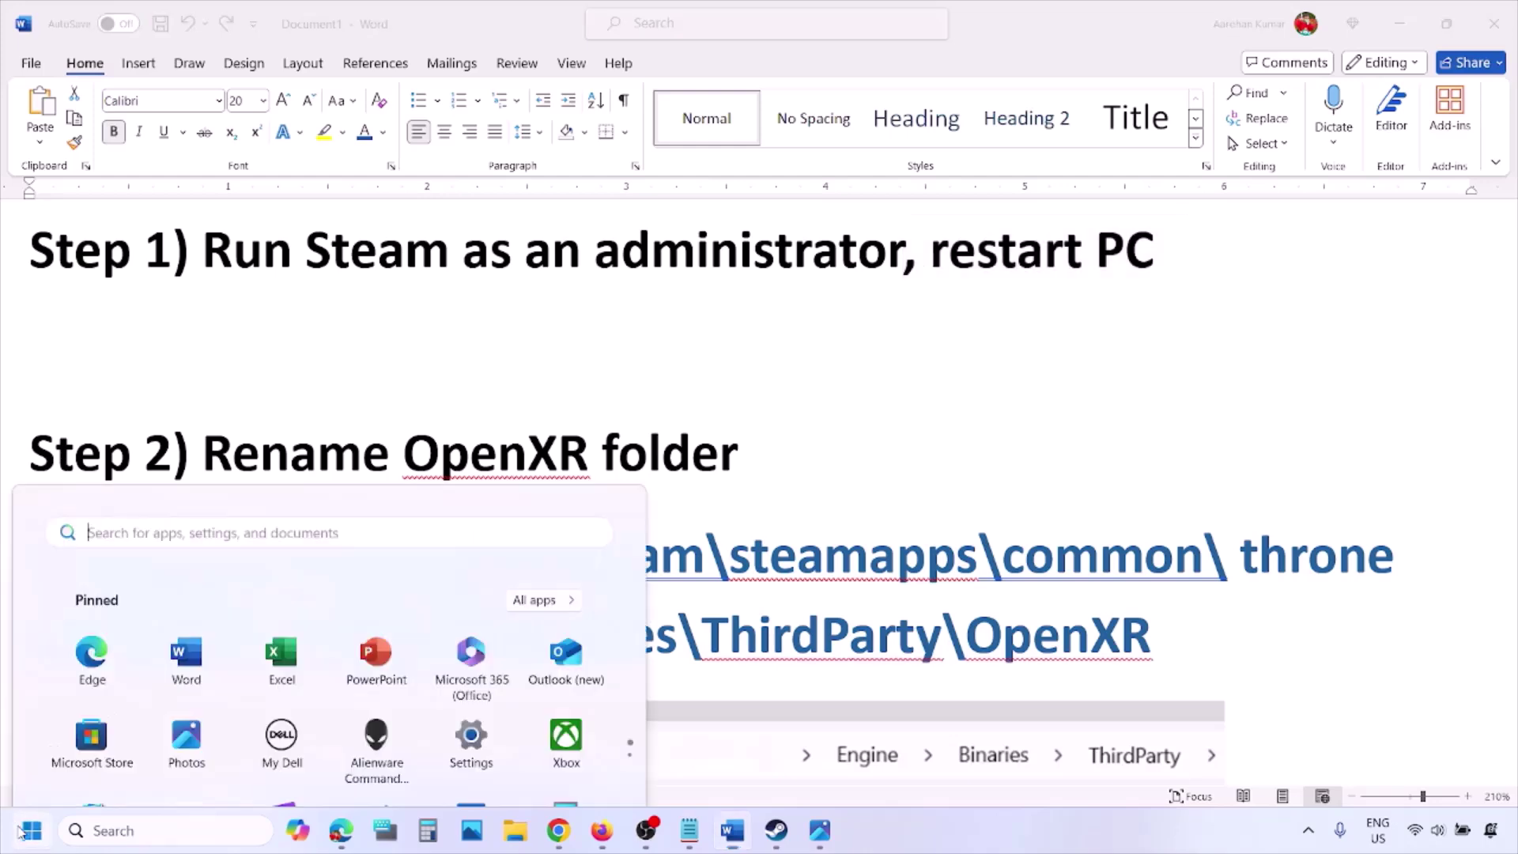
{"action": "left_click", "coordinate": [574, 761]}
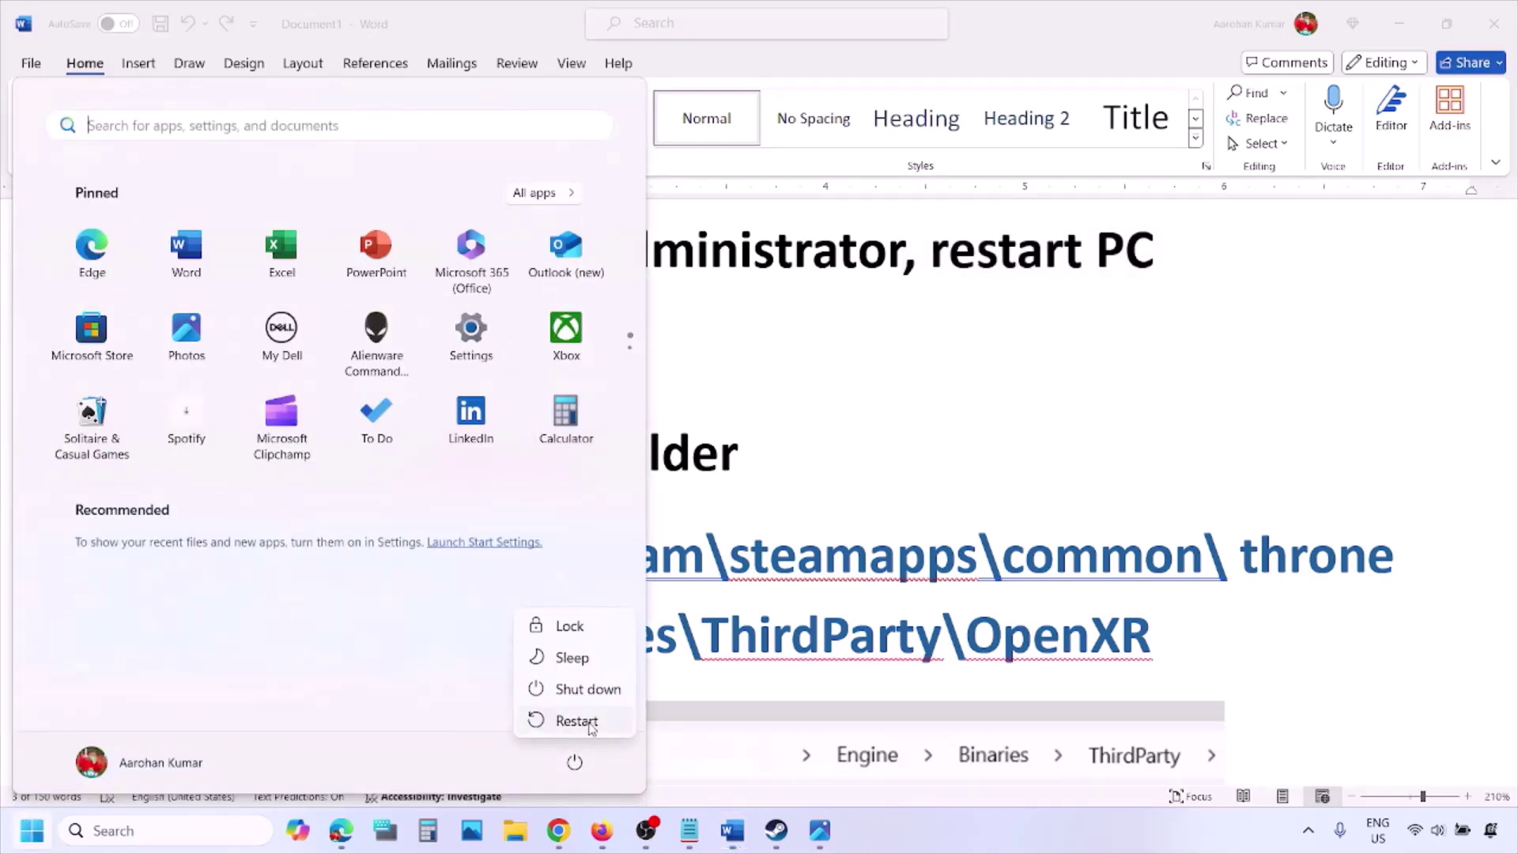
{"action": "left_click", "coordinate": [935, 412]}
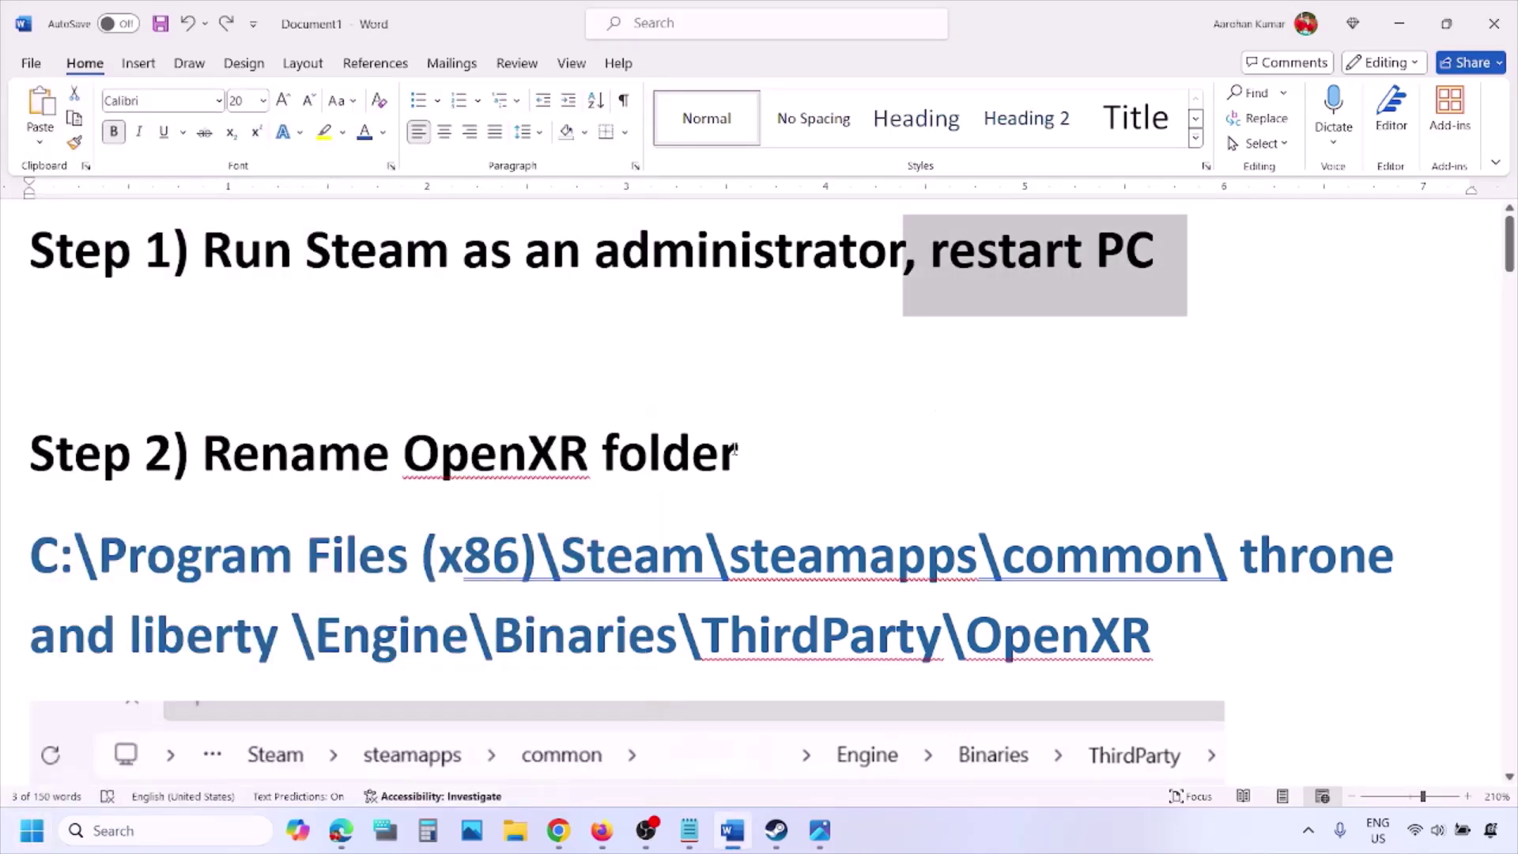
Review Step 2 on renaming the OpenXR folder, including its ThirdParty folder path and the example screenshot.
{"action": "left_click_drag", "start_coordinate": [172, 452], "coordinate": [738, 455]}
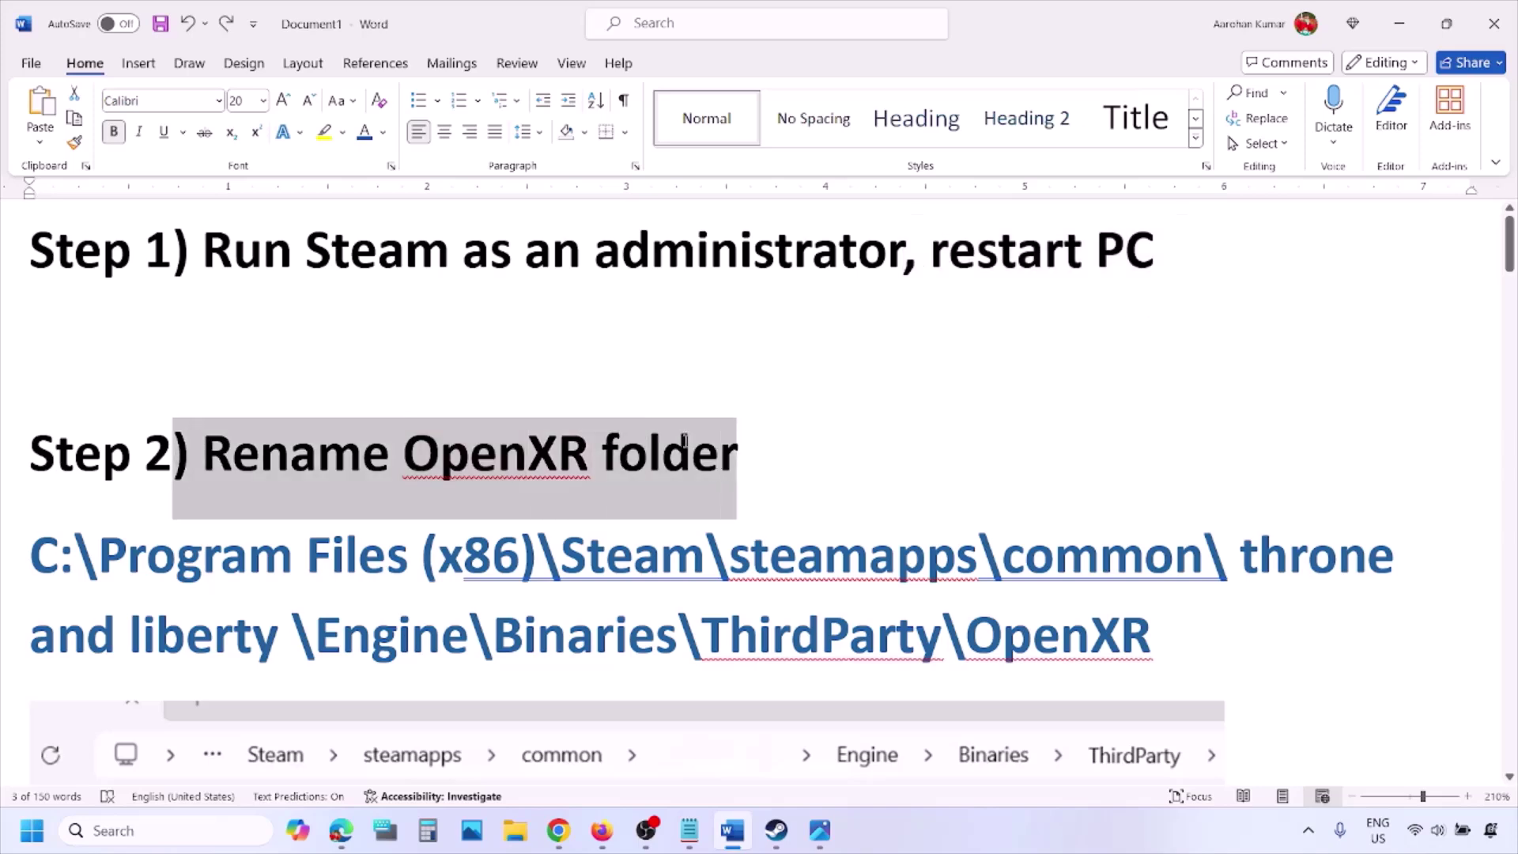
{"action": "scroll", "coordinate": [761, 431], "scroll_direction": "down", "scroll_amount": 2}
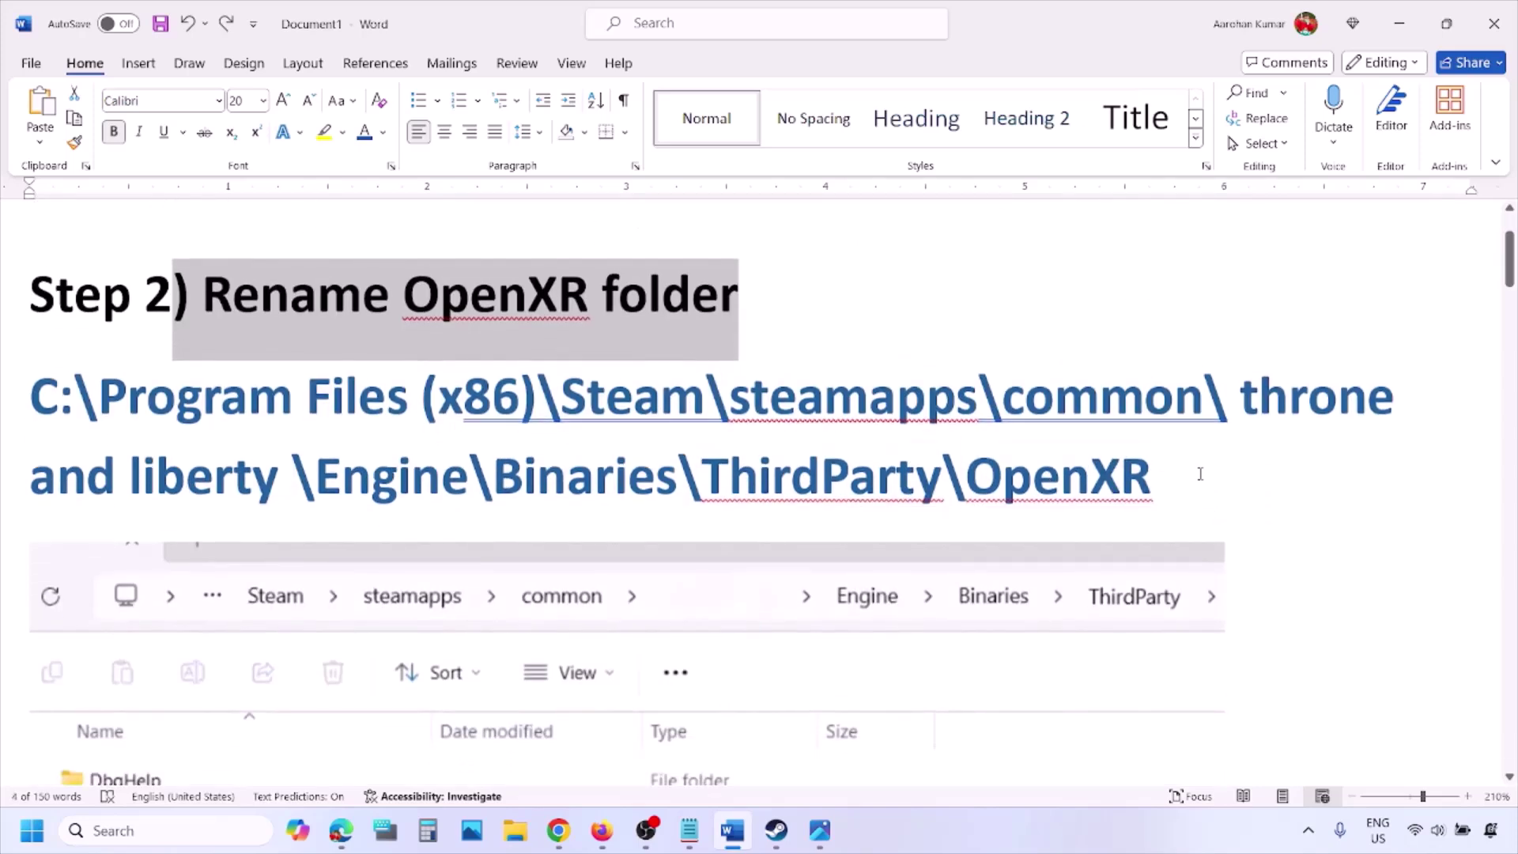
{"action": "left_click_drag", "start_coordinate": [1200, 472], "coordinate": [30, 405]}
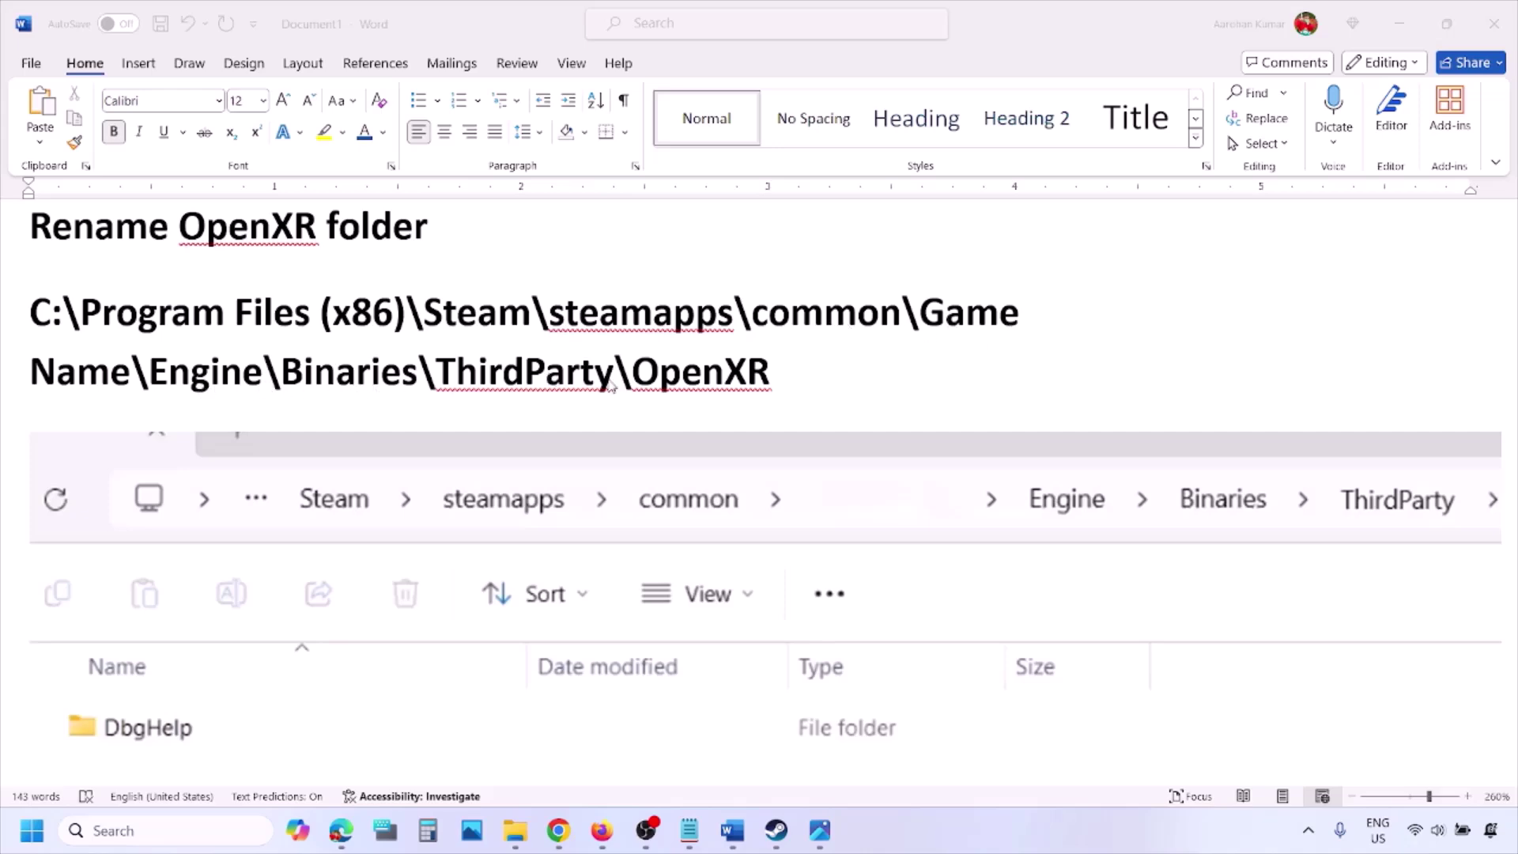
{"action": "scroll", "coordinate": [609, 386], "scroll_direction": "down", "scroll_amount": 3}
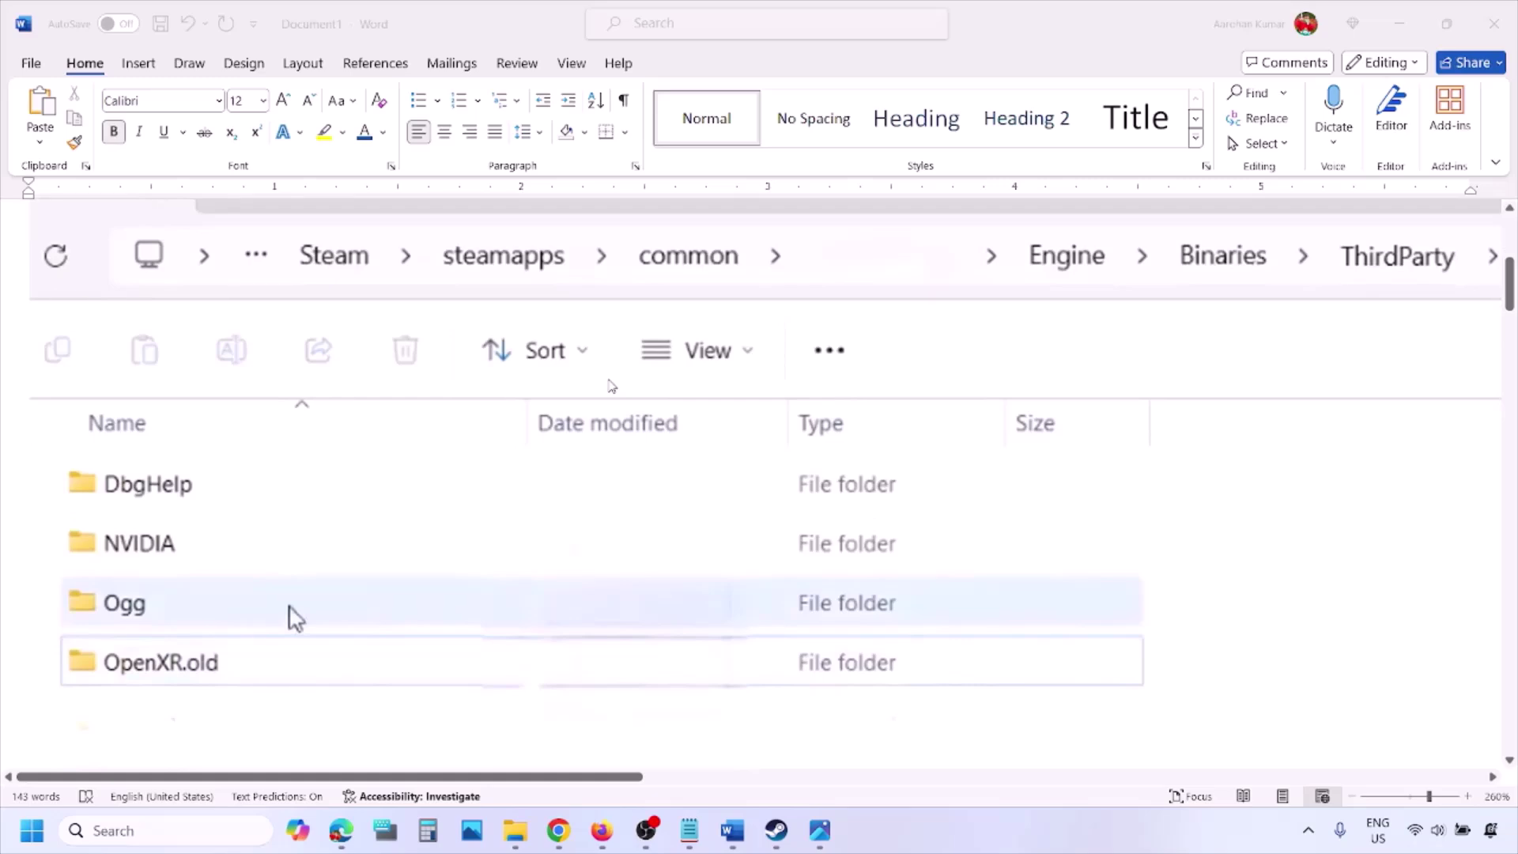
{"action": "scroll", "coordinate": [354, 546], "scroll_direction": "up", "scroll_amount": 3}
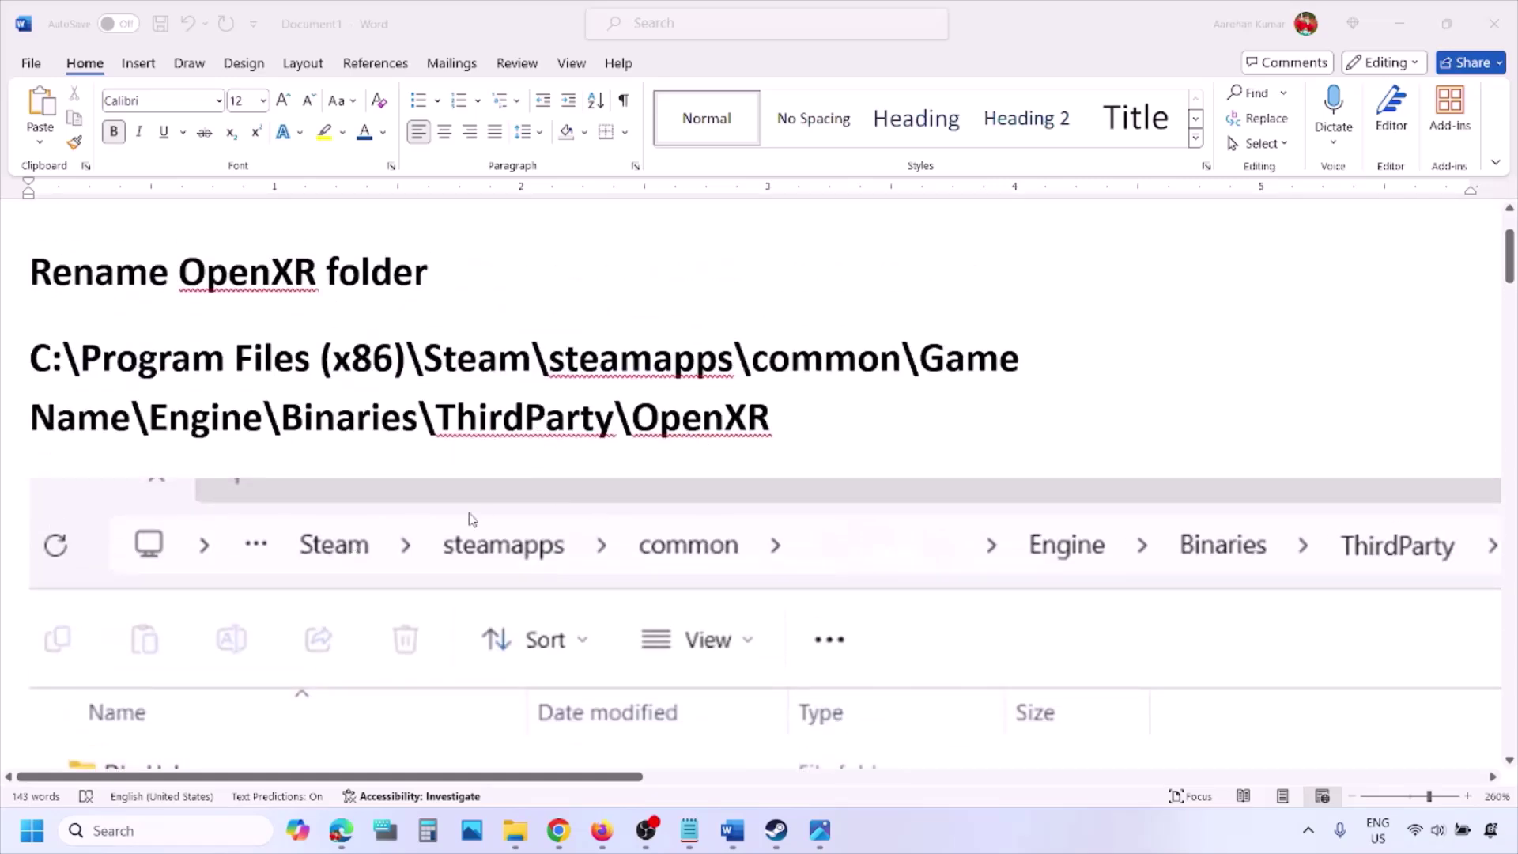
{"action": "scroll", "coordinate": [472, 519], "scroll_direction": "down", "scroll_amount": 4}
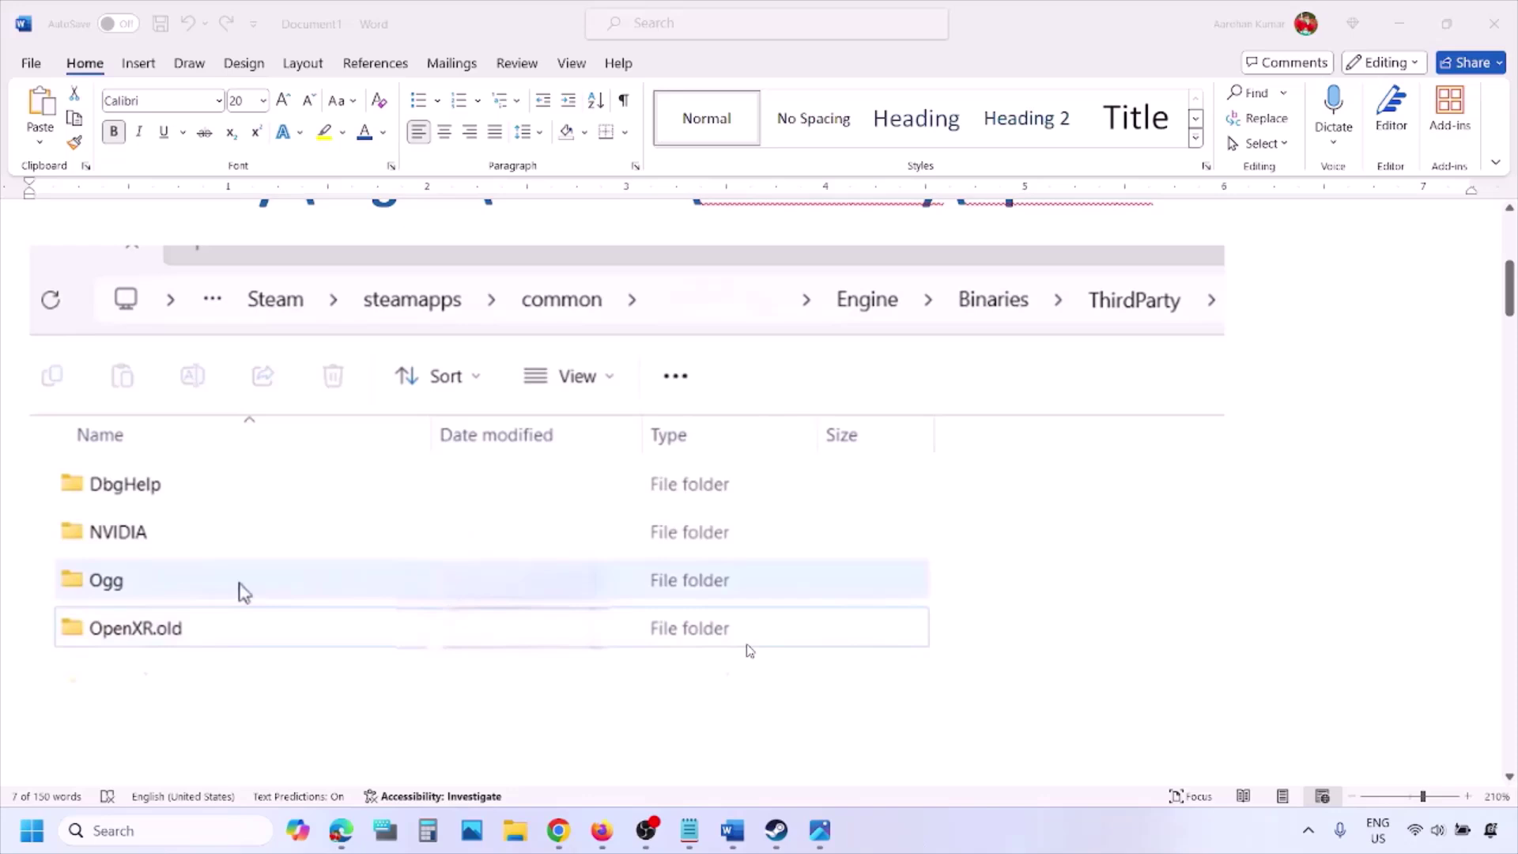
Review Step 3 on deleting the OpenXR folder's content, highlighting the path to win64 and the optional backup note.
{"action": "scroll", "coordinate": [745, 651], "scroll_direction": "down", "scroll_amount": 5}
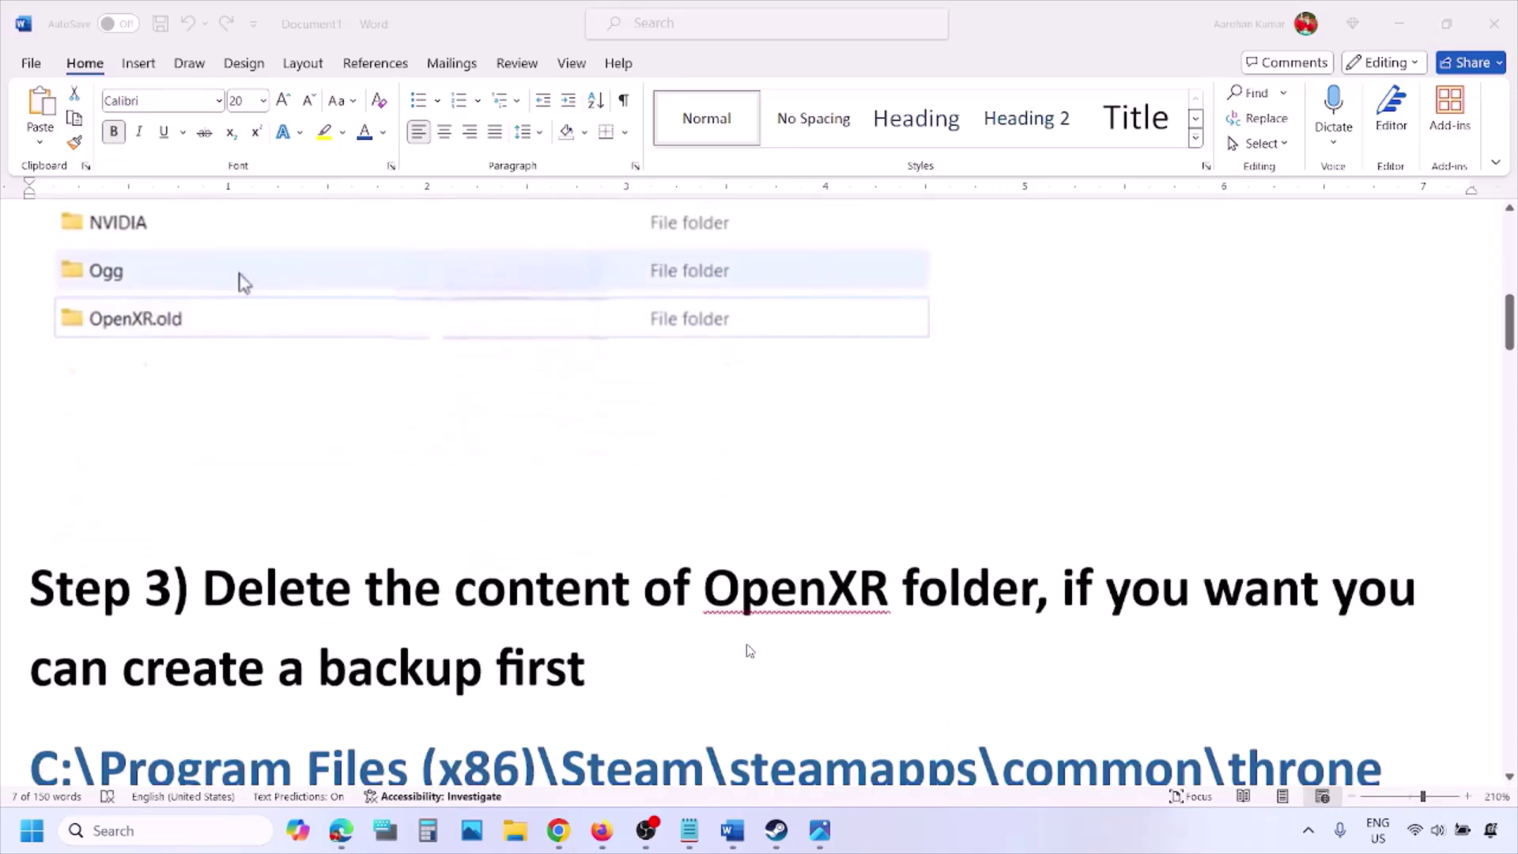
{"action": "scroll", "coordinate": [614, 587], "scroll_direction": "down", "scroll_amount": 2}
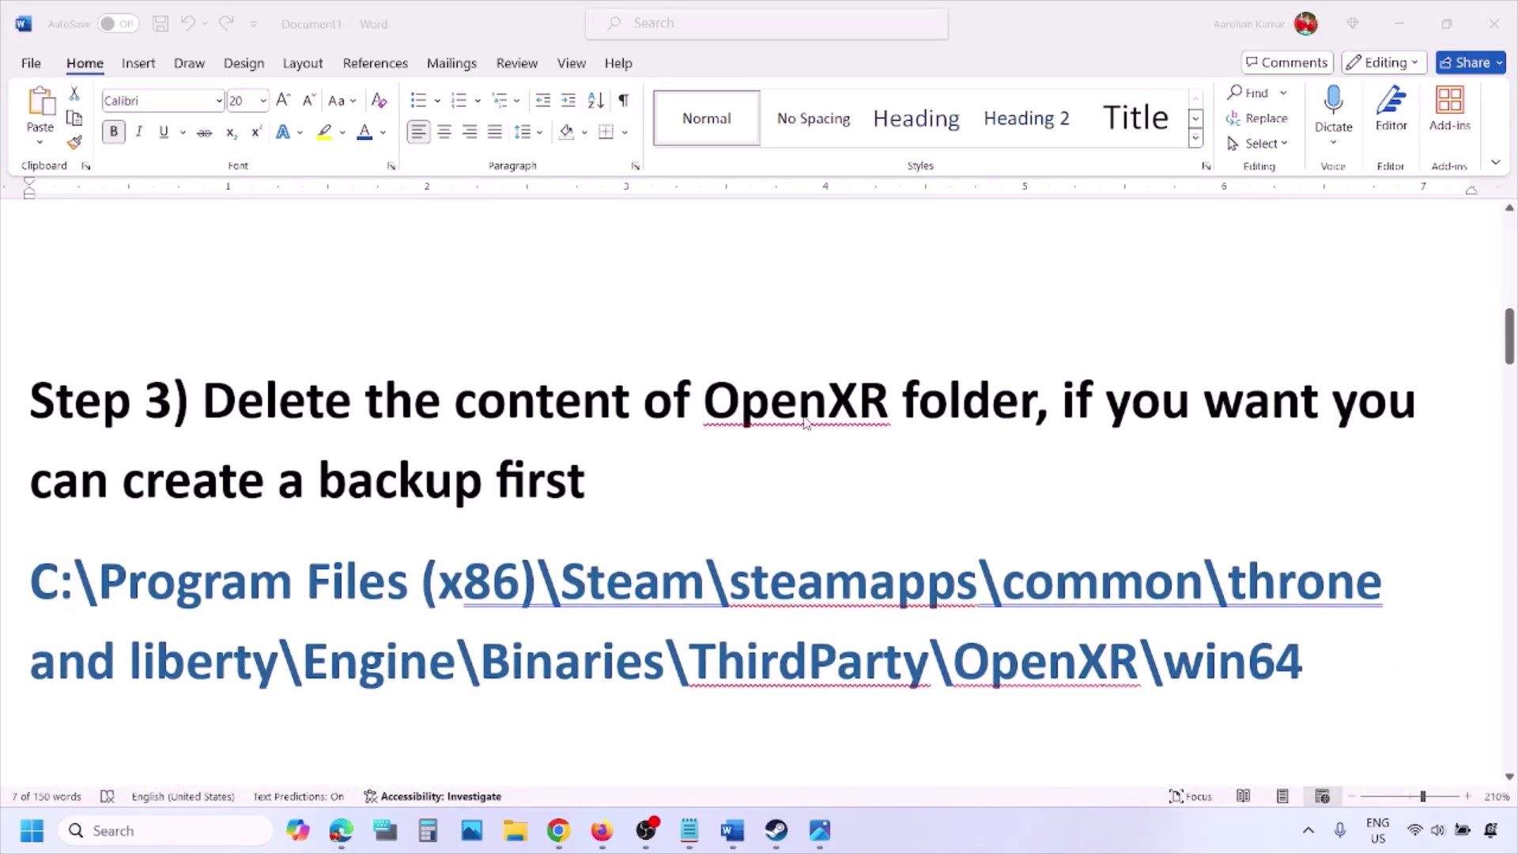
{"action": "left_click", "coordinate": [776, 429]}
{"action": "left_click_drag", "start_coordinate": [731, 581], "coordinate": [470, 581]}
{"action": "scroll", "coordinate": [474, 553], "scroll_direction": "down", "scroll_amount": 1}
{"action": "left_click", "coordinate": [63, 557]}
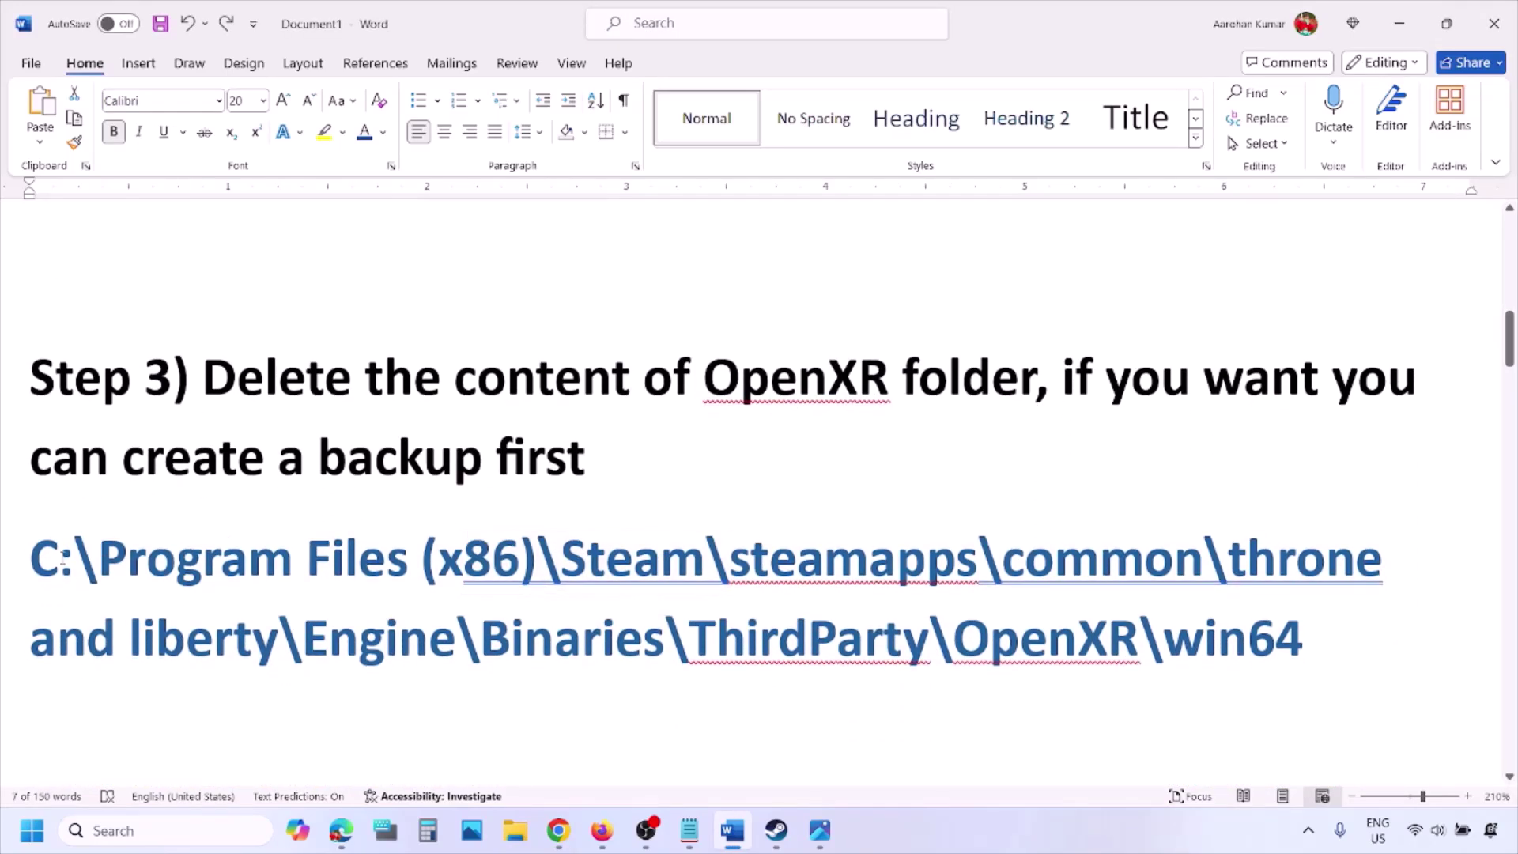
{"action": "left_click_drag", "start_coordinate": [33, 557], "coordinate": [1308, 640]}
{"action": "left_click", "coordinate": [1217, 637]}
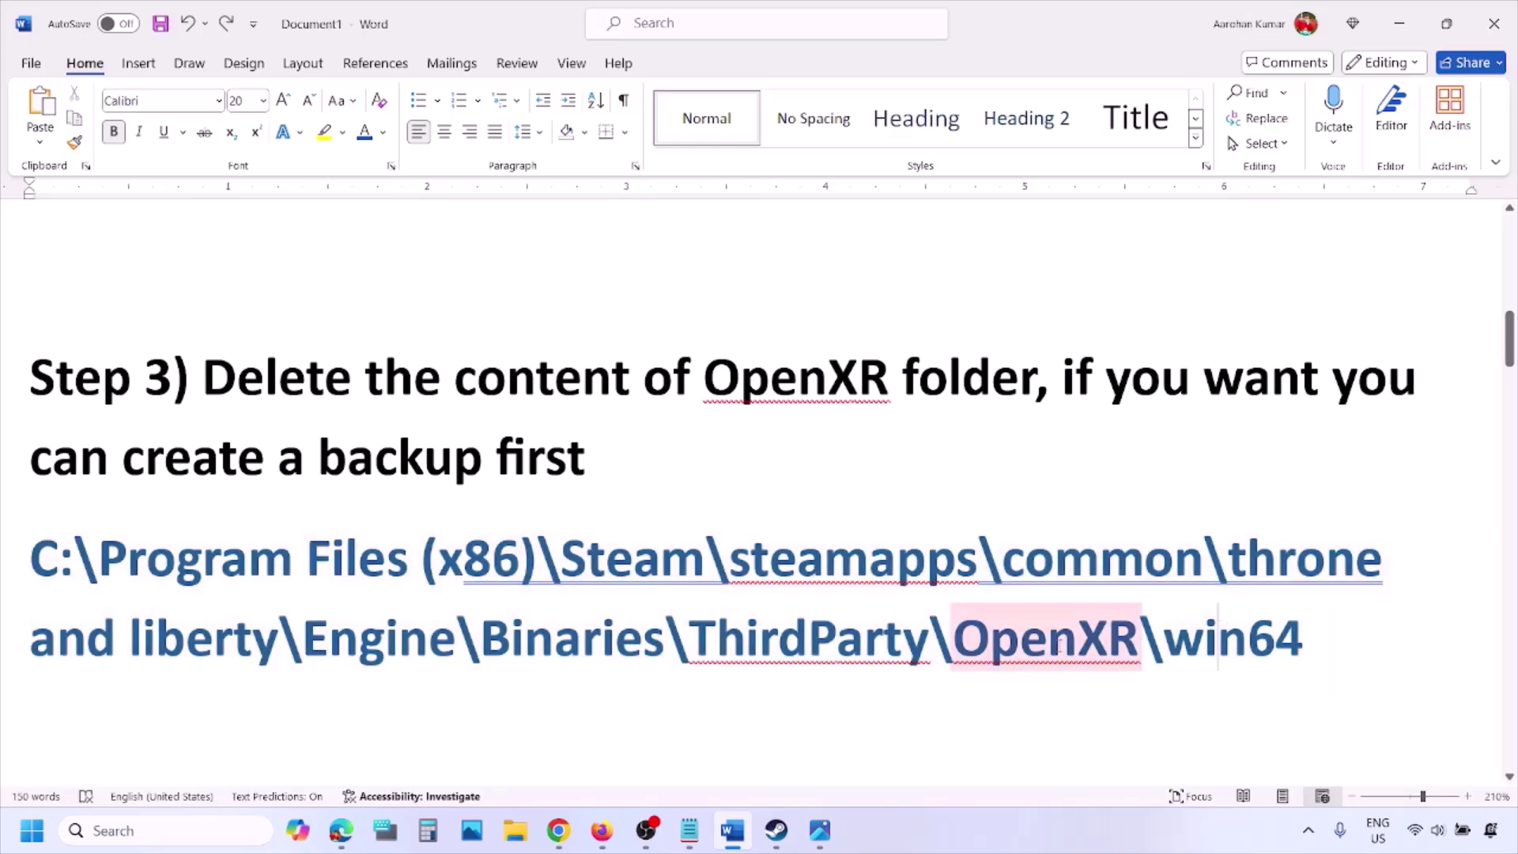
{"action": "left_click_drag", "start_coordinate": [952, 636], "coordinate": [1300, 644]}
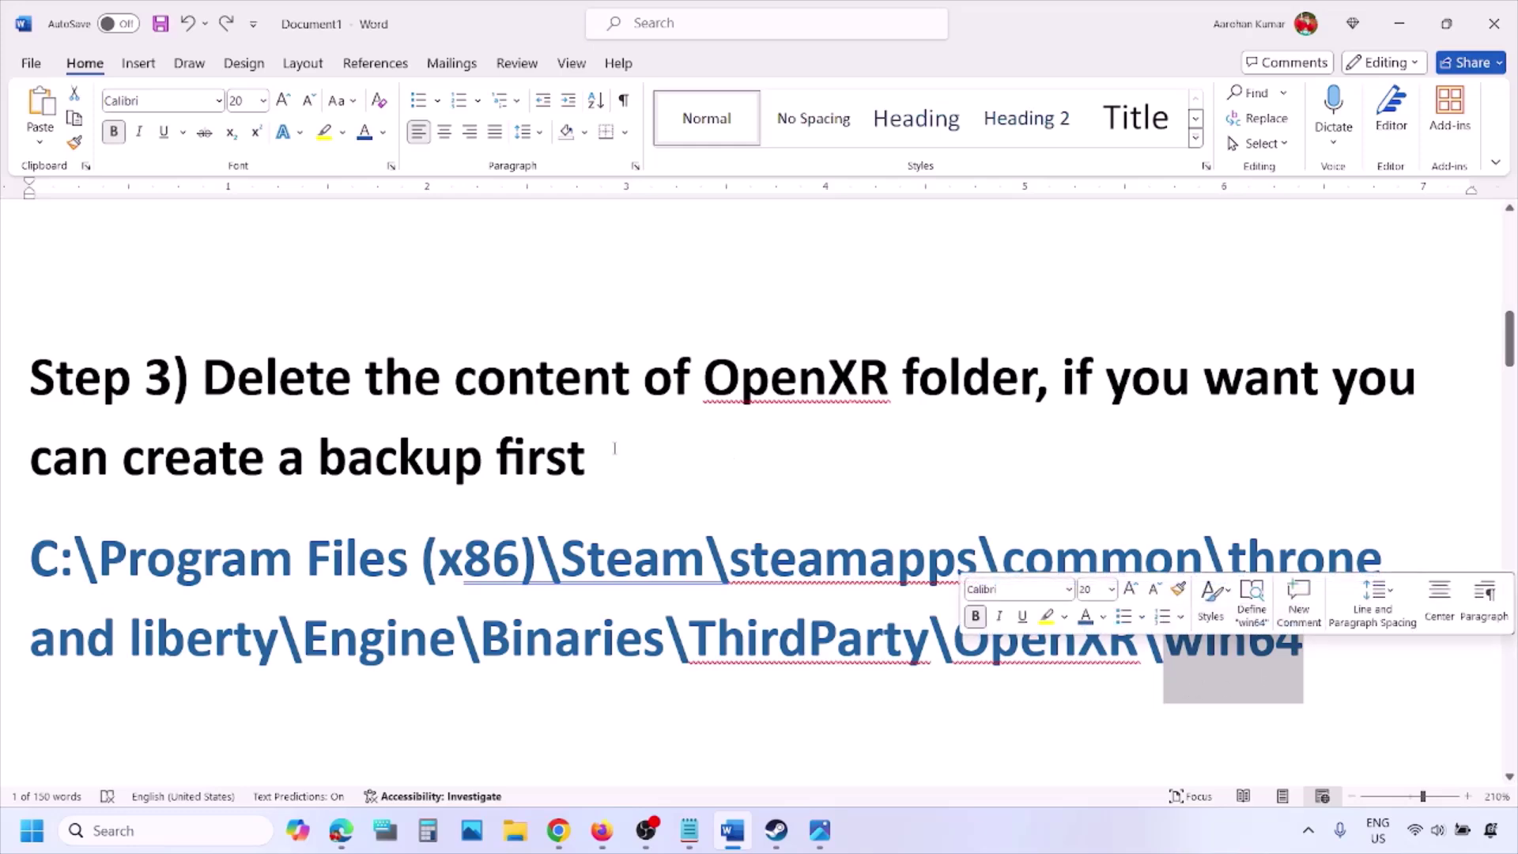
{"action": "left_click_drag", "start_coordinate": [1061, 376], "coordinate": [1195, 428]}
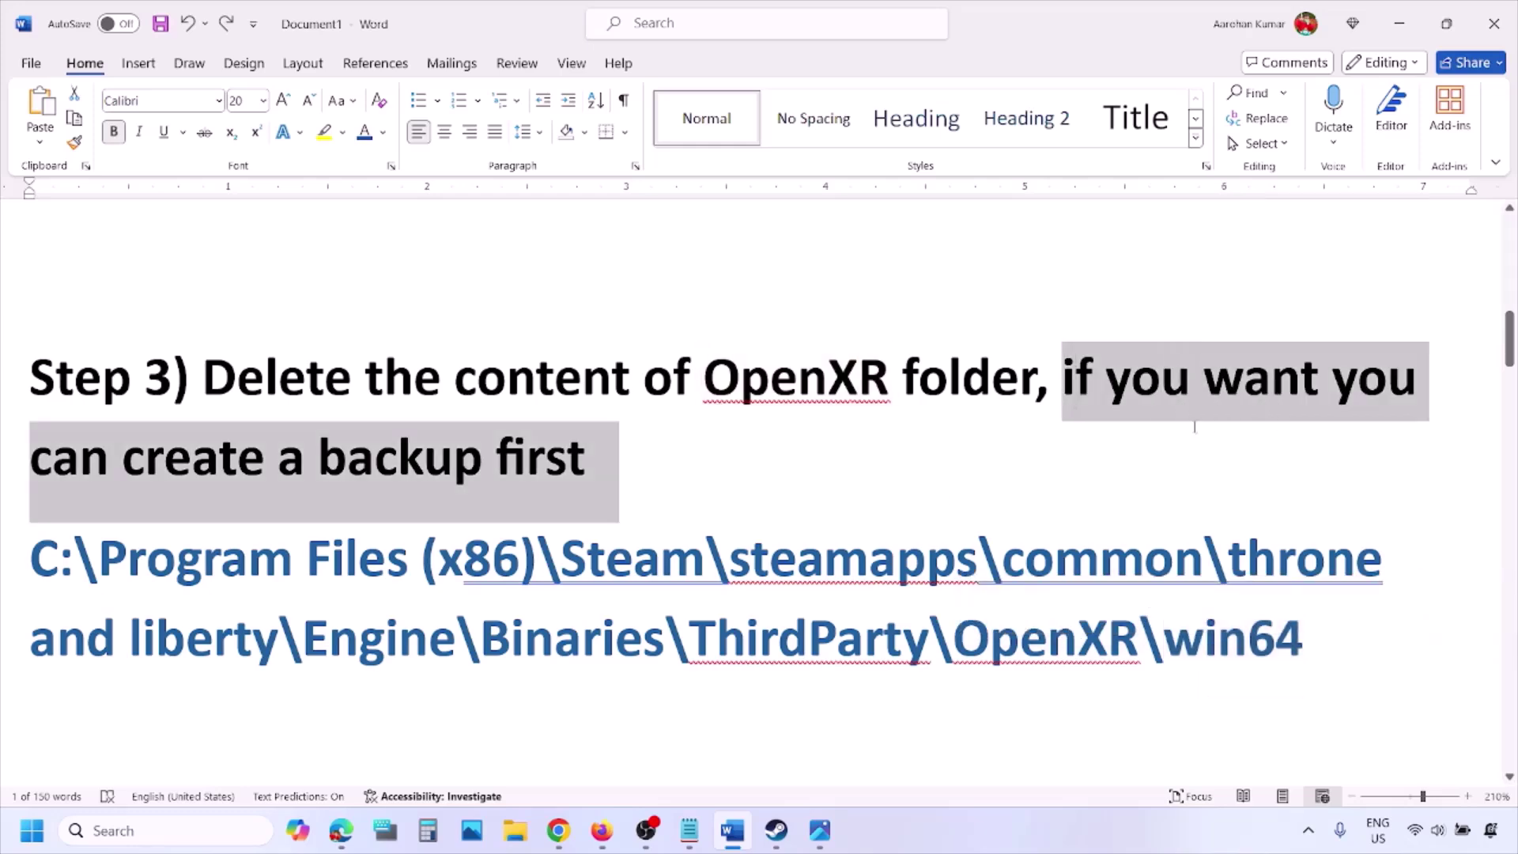
{"action": "left_click_drag", "start_coordinate": [1167, 626], "coordinate": [1297, 642]}
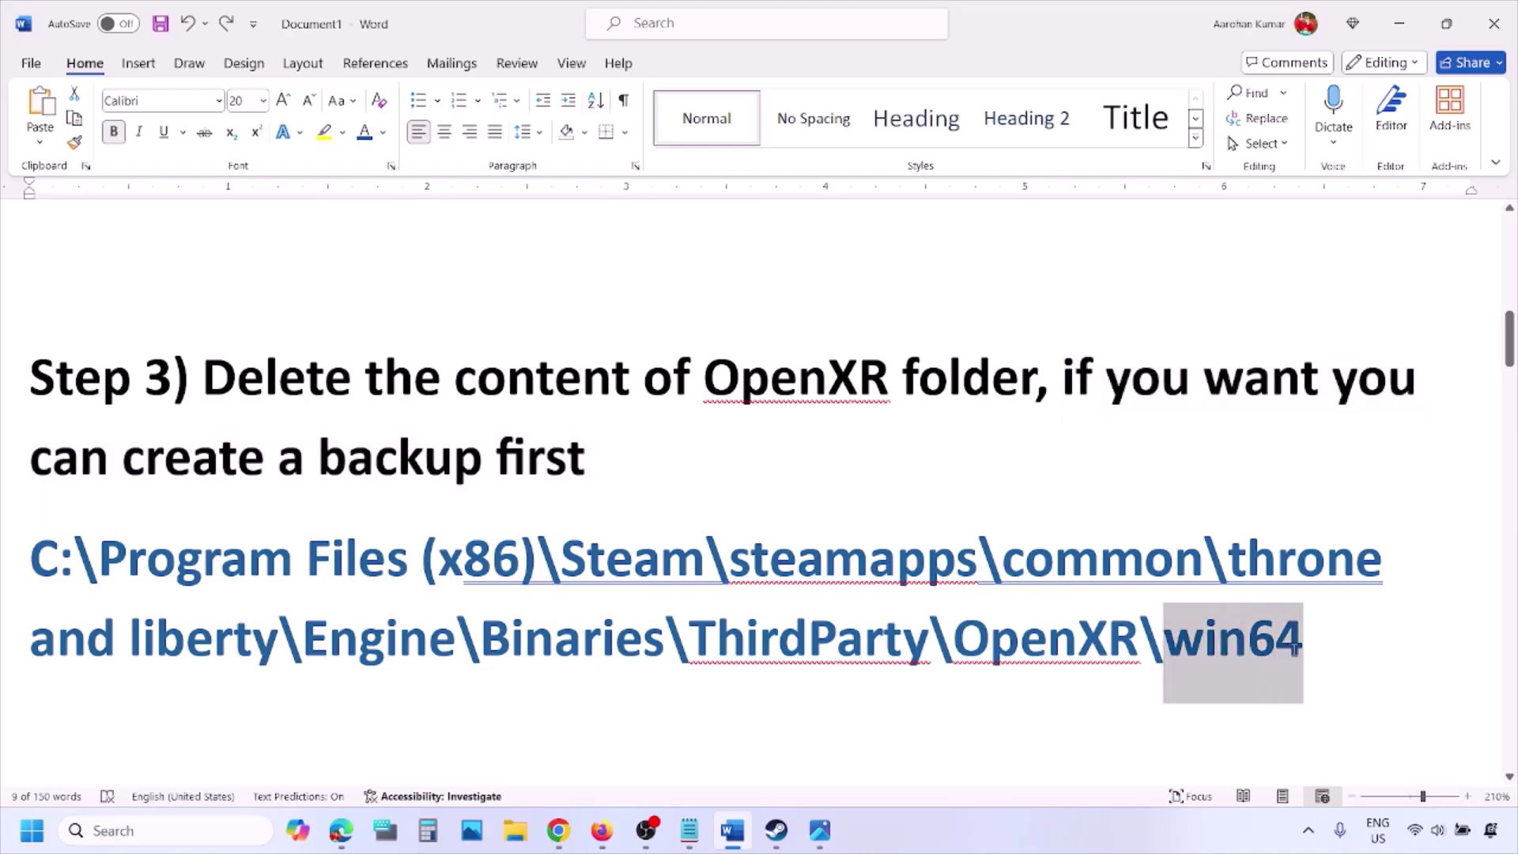
{"action": "left_click", "coordinate": [960, 687]}
Review the instruction on turning off DirectX12, highlighting the parts on opening options with O, going to graphics and disabling it.
{"action": "scroll", "coordinate": [563, 586], "scroll_direction": "down", "scroll_amount": 2}
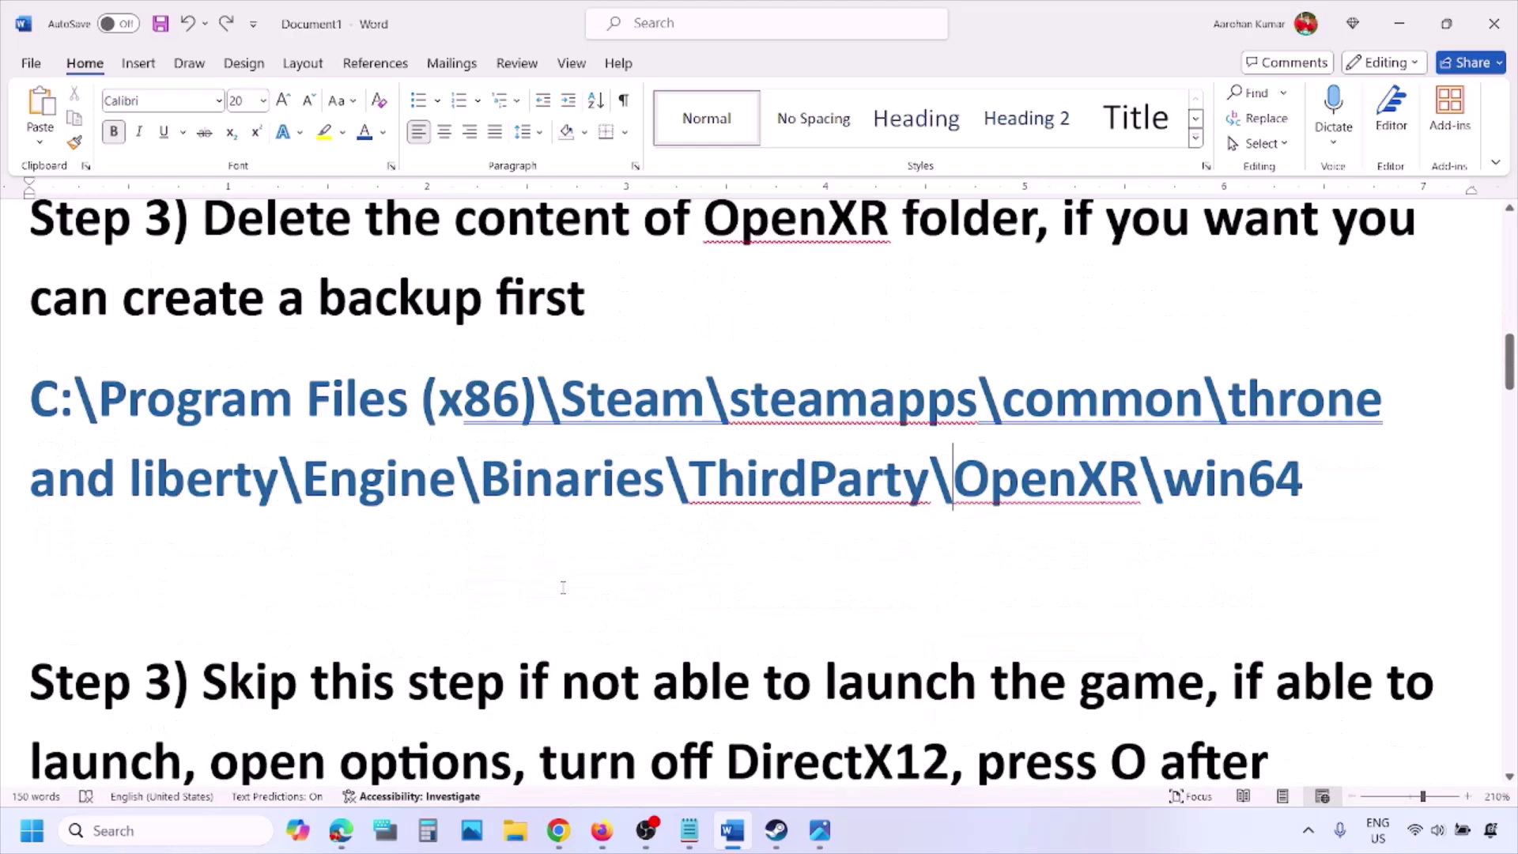
{"action": "scroll", "coordinate": [563, 587], "scroll_direction": "down", "scroll_amount": 3}
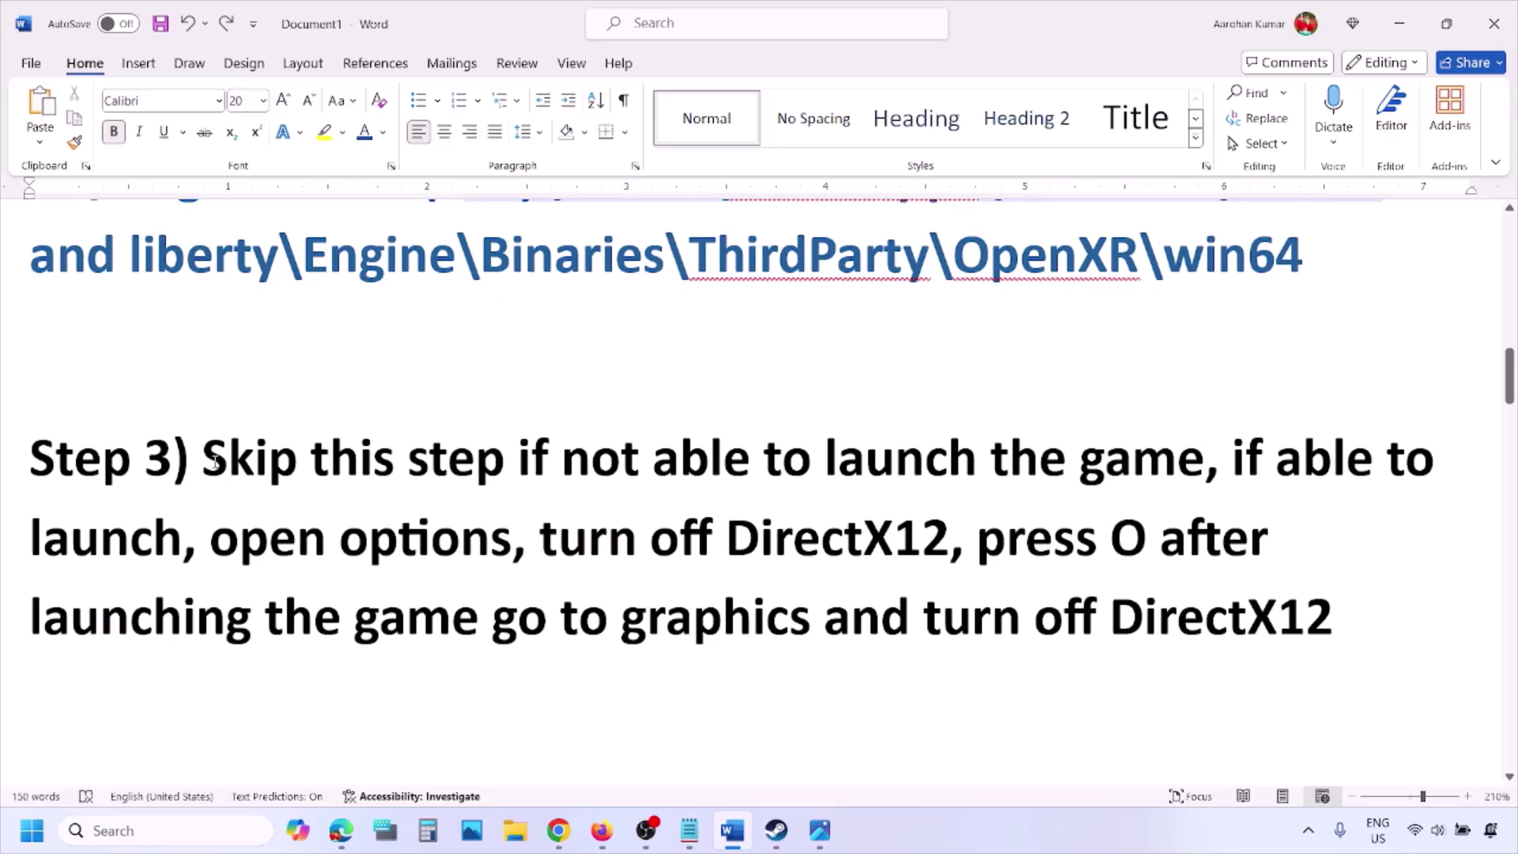
{"action": "left_click_drag", "start_coordinate": [215, 463], "coordinate": [512, 546]}
{"action": "left_click", "coordinate": [297, 544]}
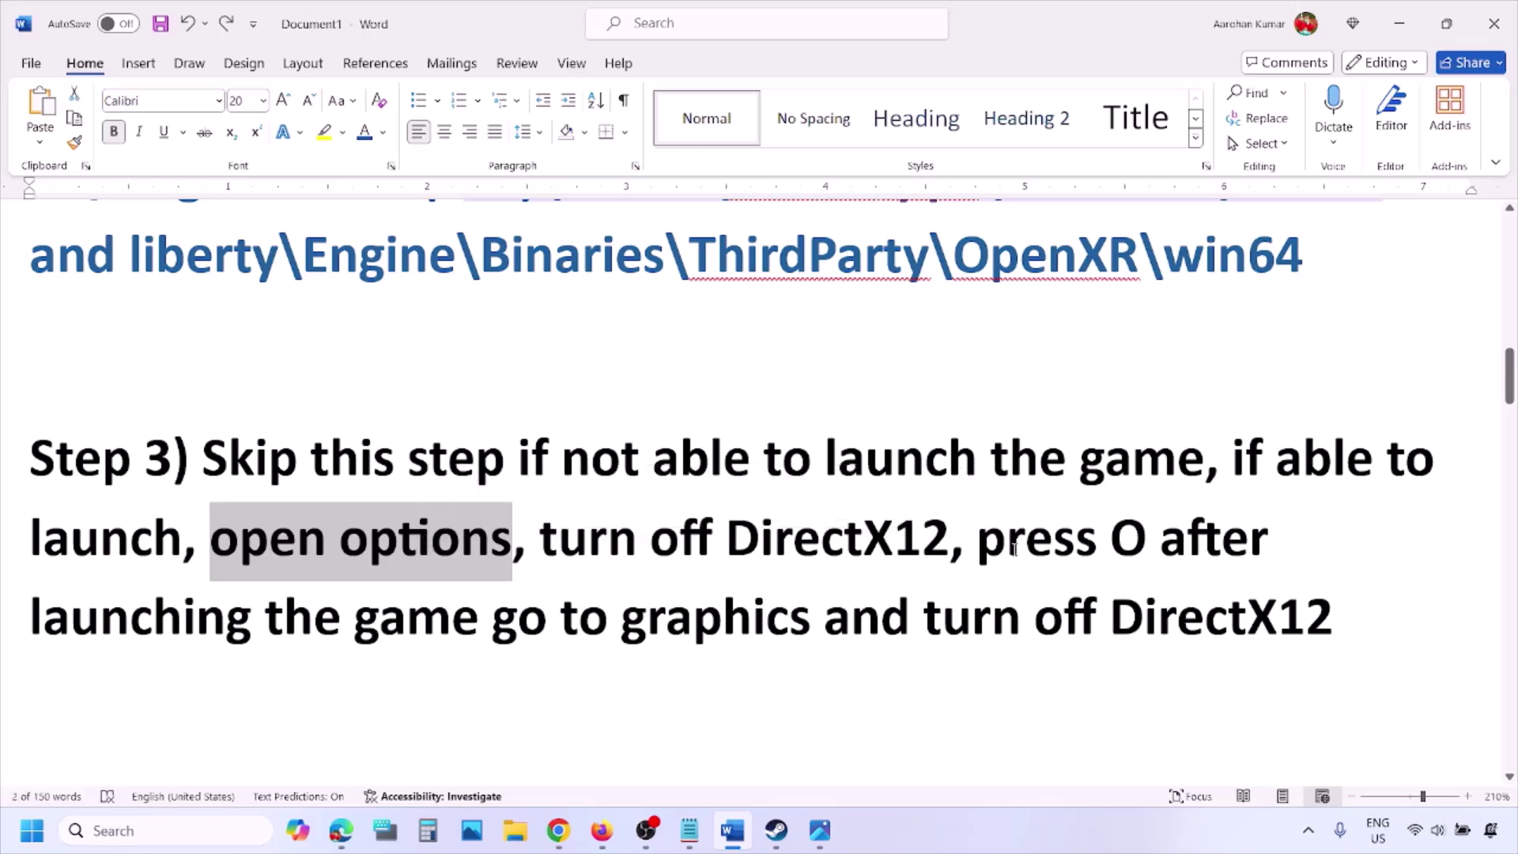
{"action": "left_click_drag", "start_coordinate": [992, 544], "coordinate": [1179, 542]}
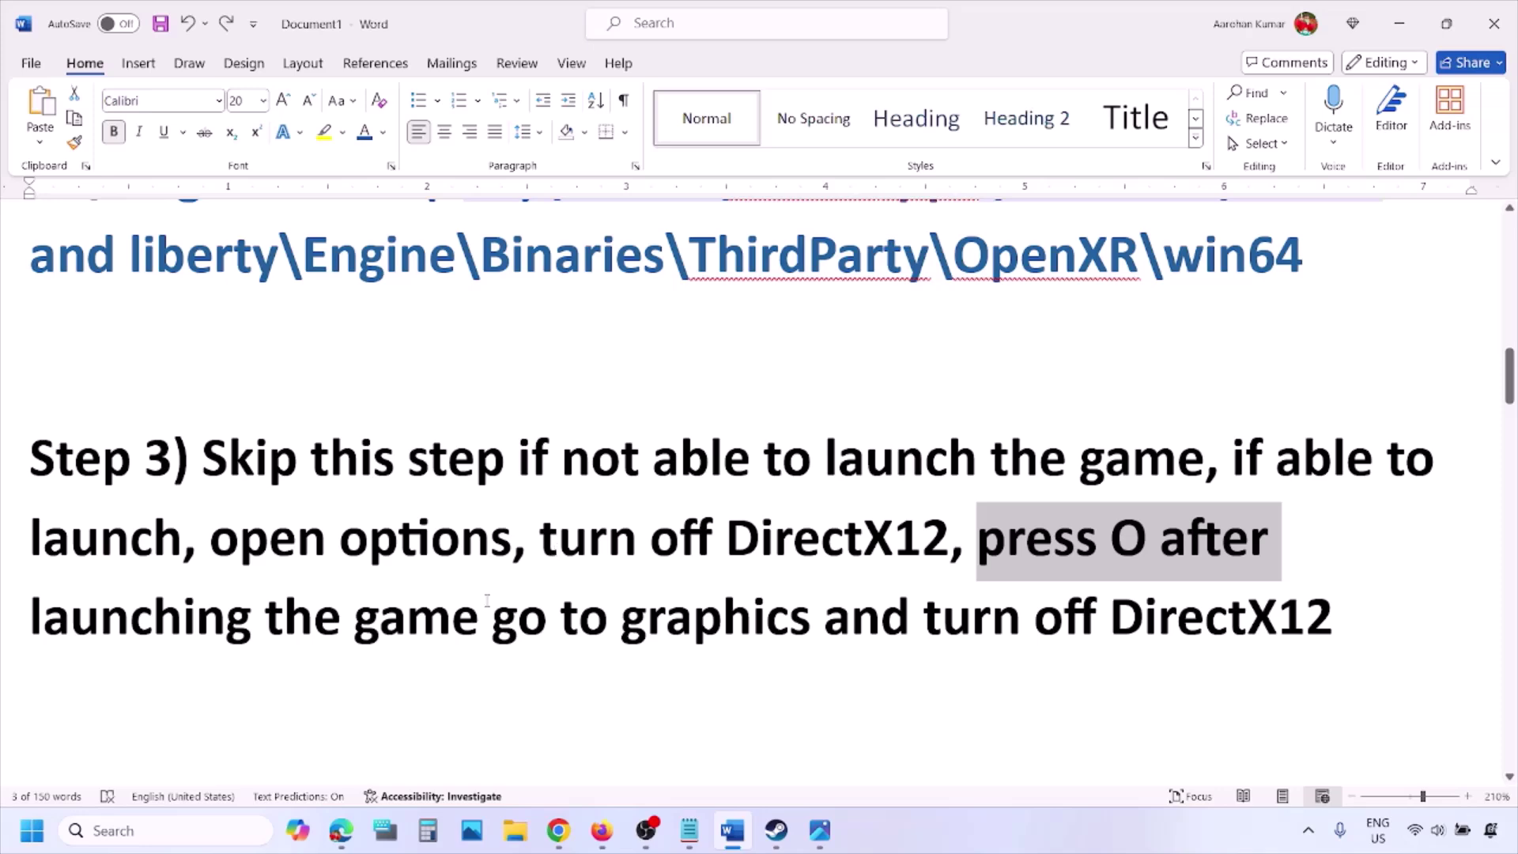
{"action": "left_click_drag", "start_coordinate": [277, 544], "coordinate": [511, 545]}
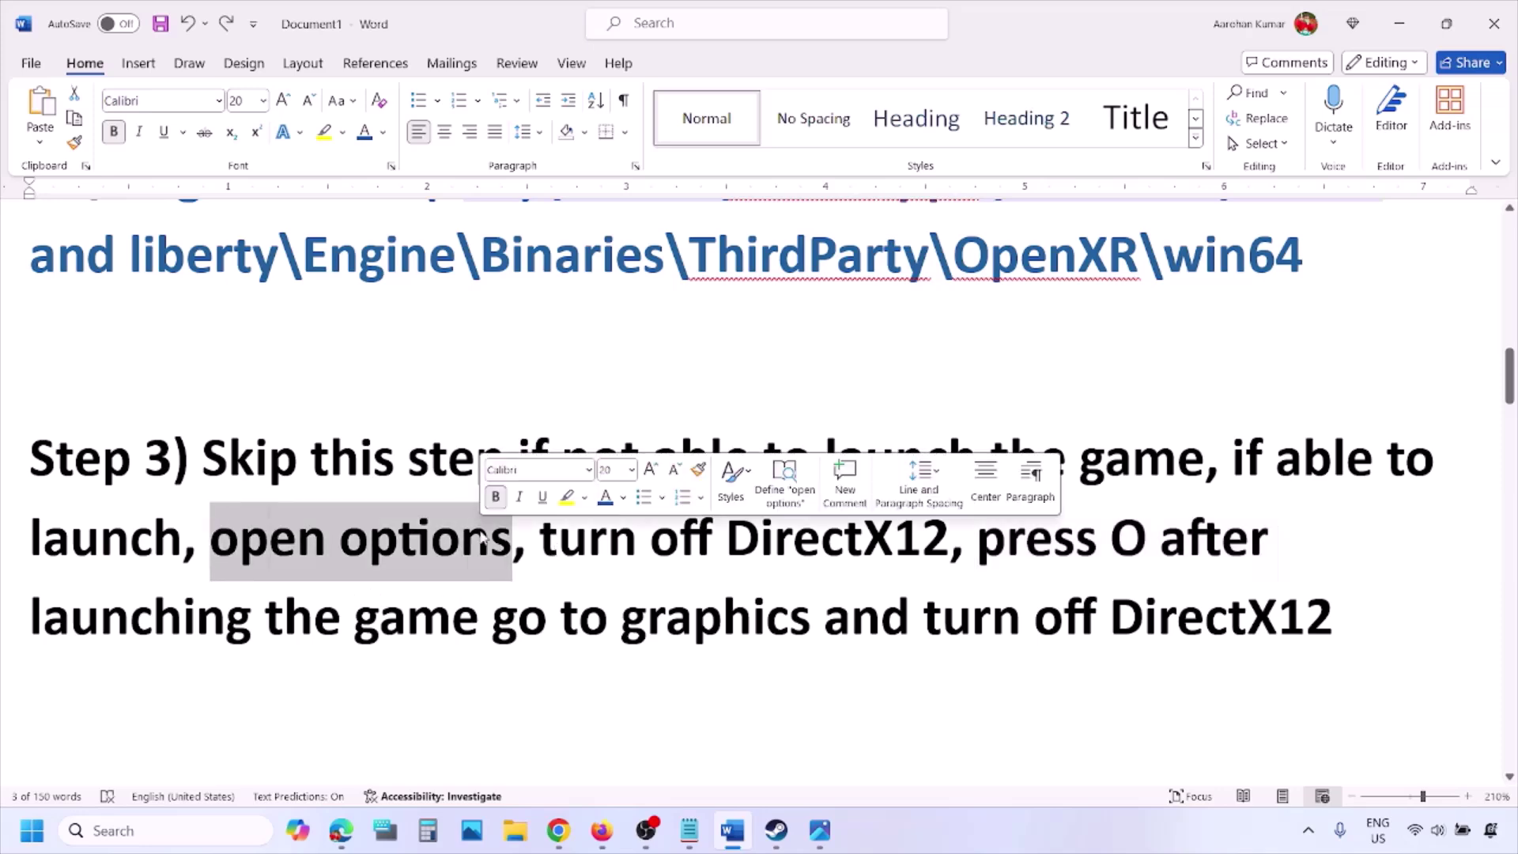
{"action": "left_click_drag", "start_coordinate": [586, 616], "coordinate": [812, 618]}
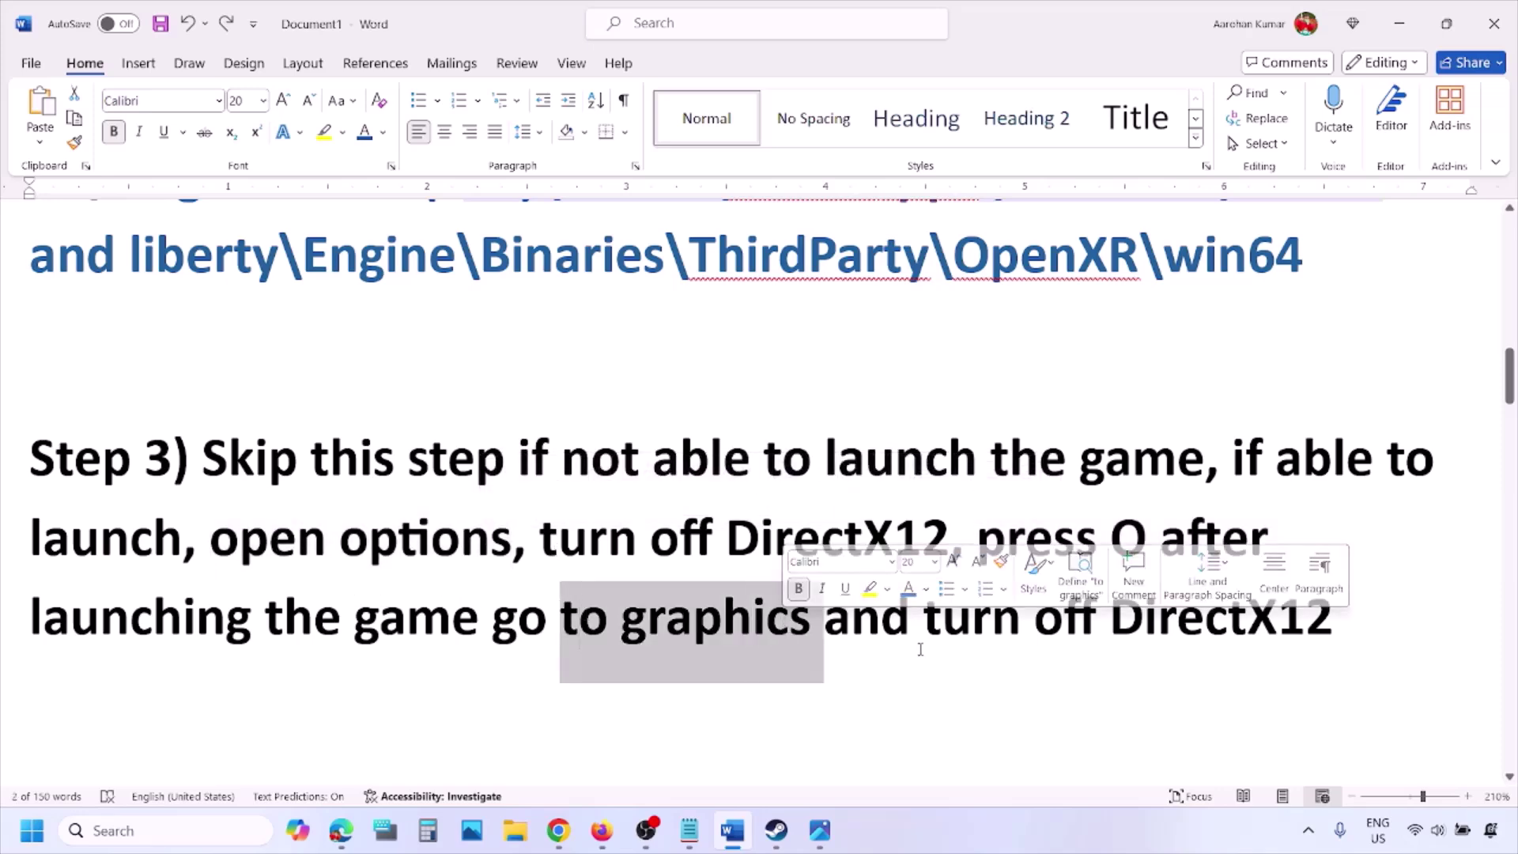
{"action": "left_click", "coordinate": [925, 618]}
{"action": "left_click_drag", "start_coordinate": [928, 625], "coordinate": [1267, 628]}
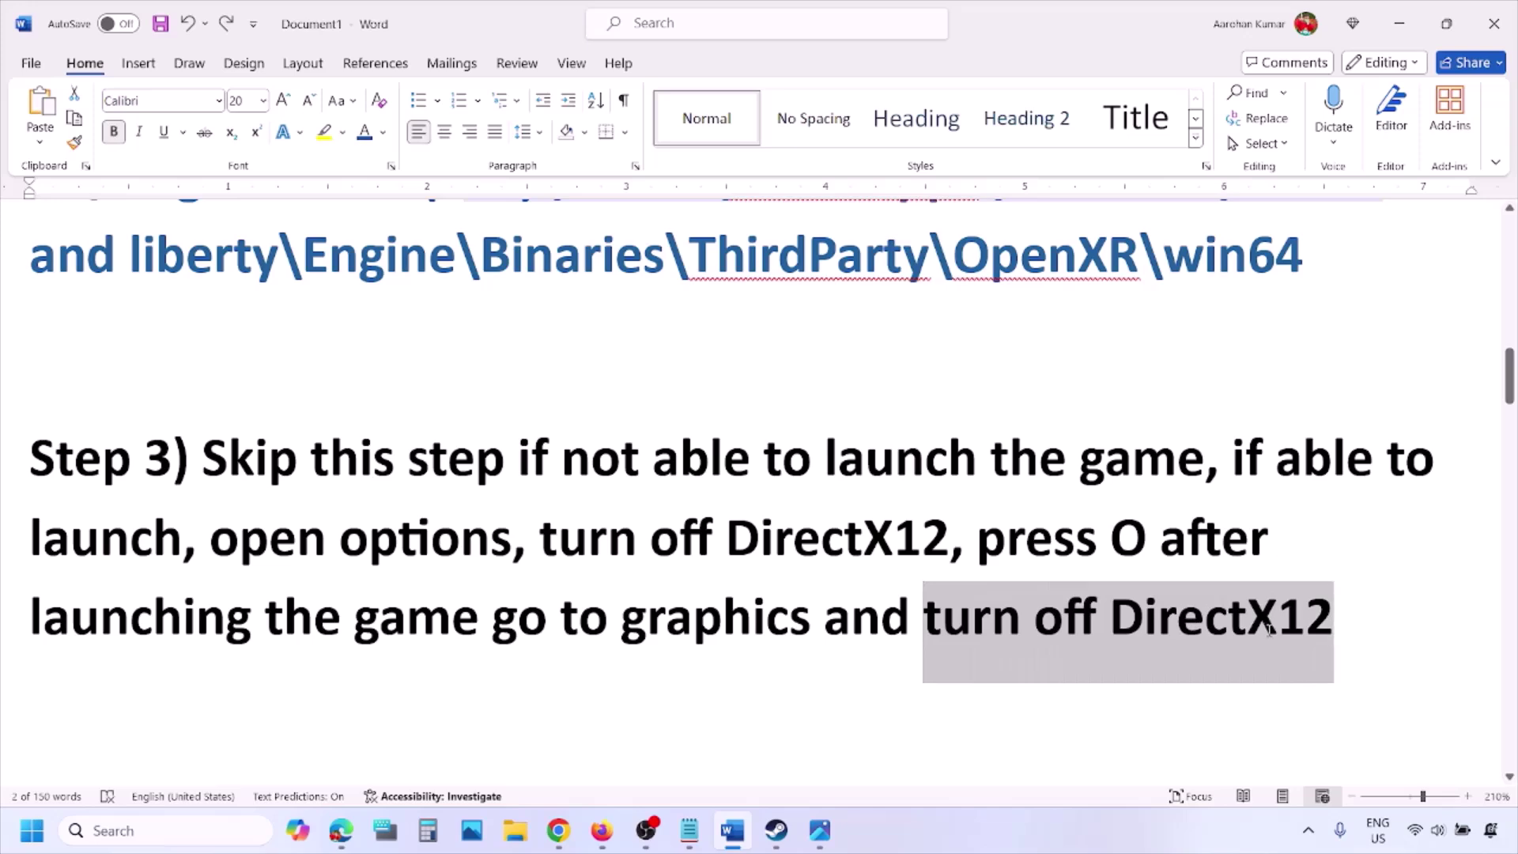
{"action": "left_click", "coordinate": [1158, 620]}
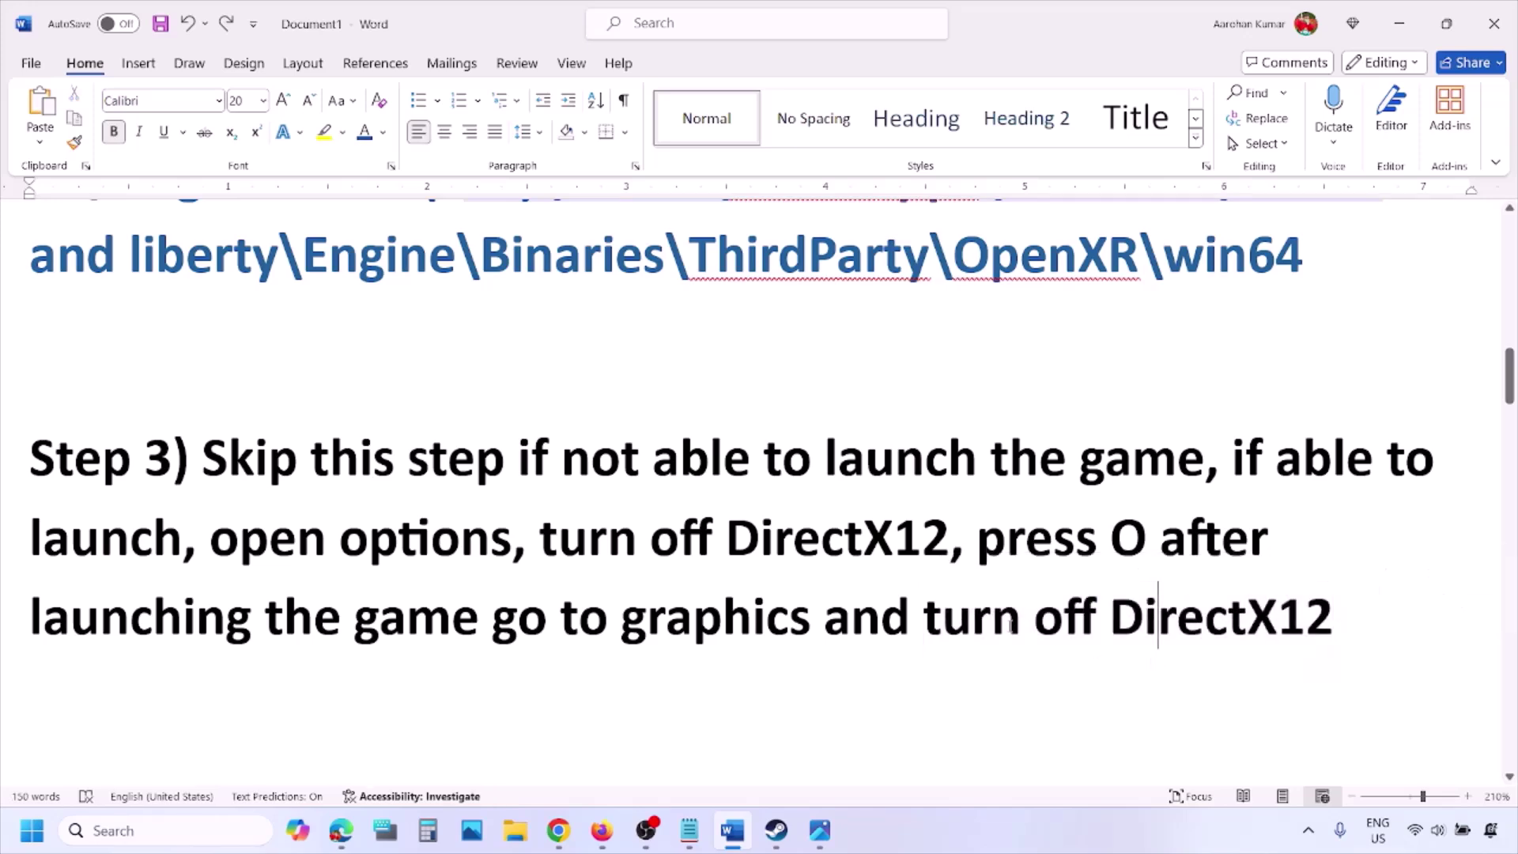
{"action": "left_click_drag", "start_coordinate": [930, 608], "coordinate": [1334, 624]}
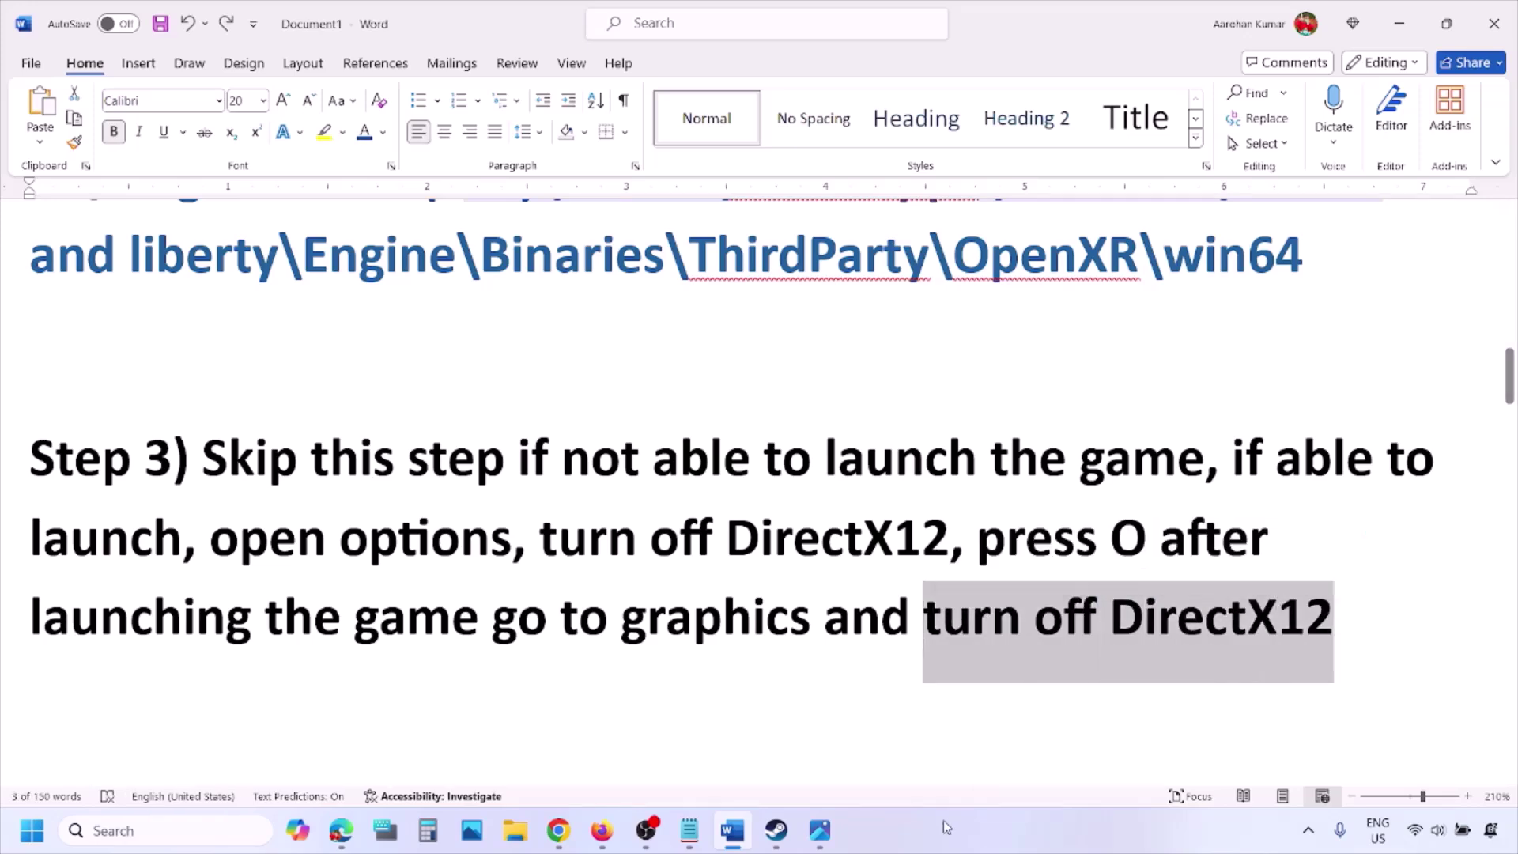
{"action": "left_click", "coordinate": [738, 664]}
Review Step 4, highlighting the Win64 folder path, TL.exe and the compatibility instruction to disable full screen optimizations.
{"action": "scroll", "coordinate": [738, 664], "scroll_direction": "down", "scroll_amount": 3}
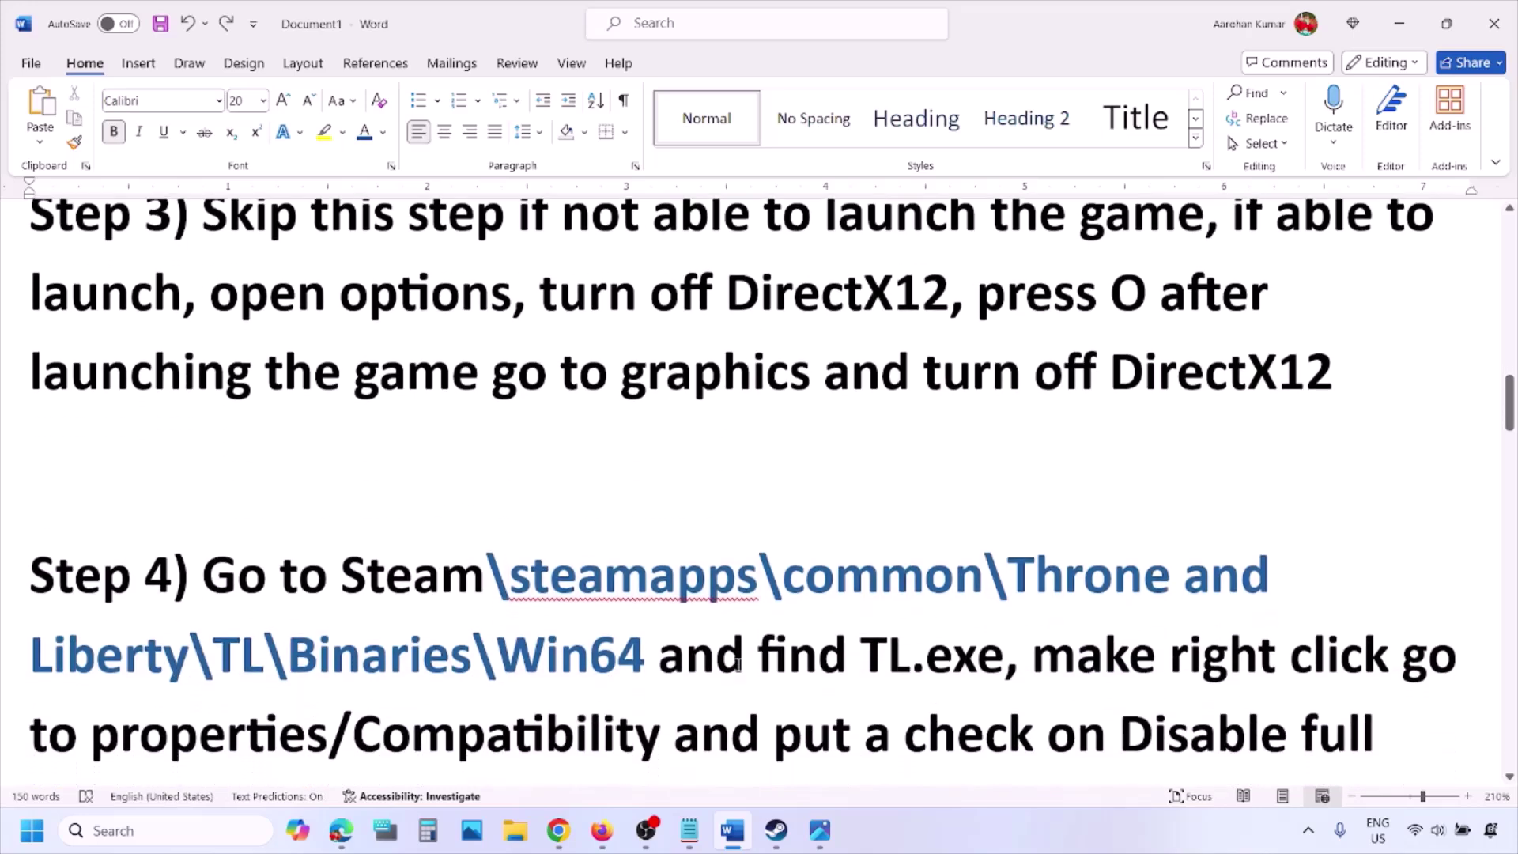
{"action": "scroll", "coordinate": [738, 664], "scroll_direction": "down", "scroll_amount": 2}
{"action": "scroll", "coordinate": [619, 587], "scroll_direction": "up", "scroll_amount": 1}
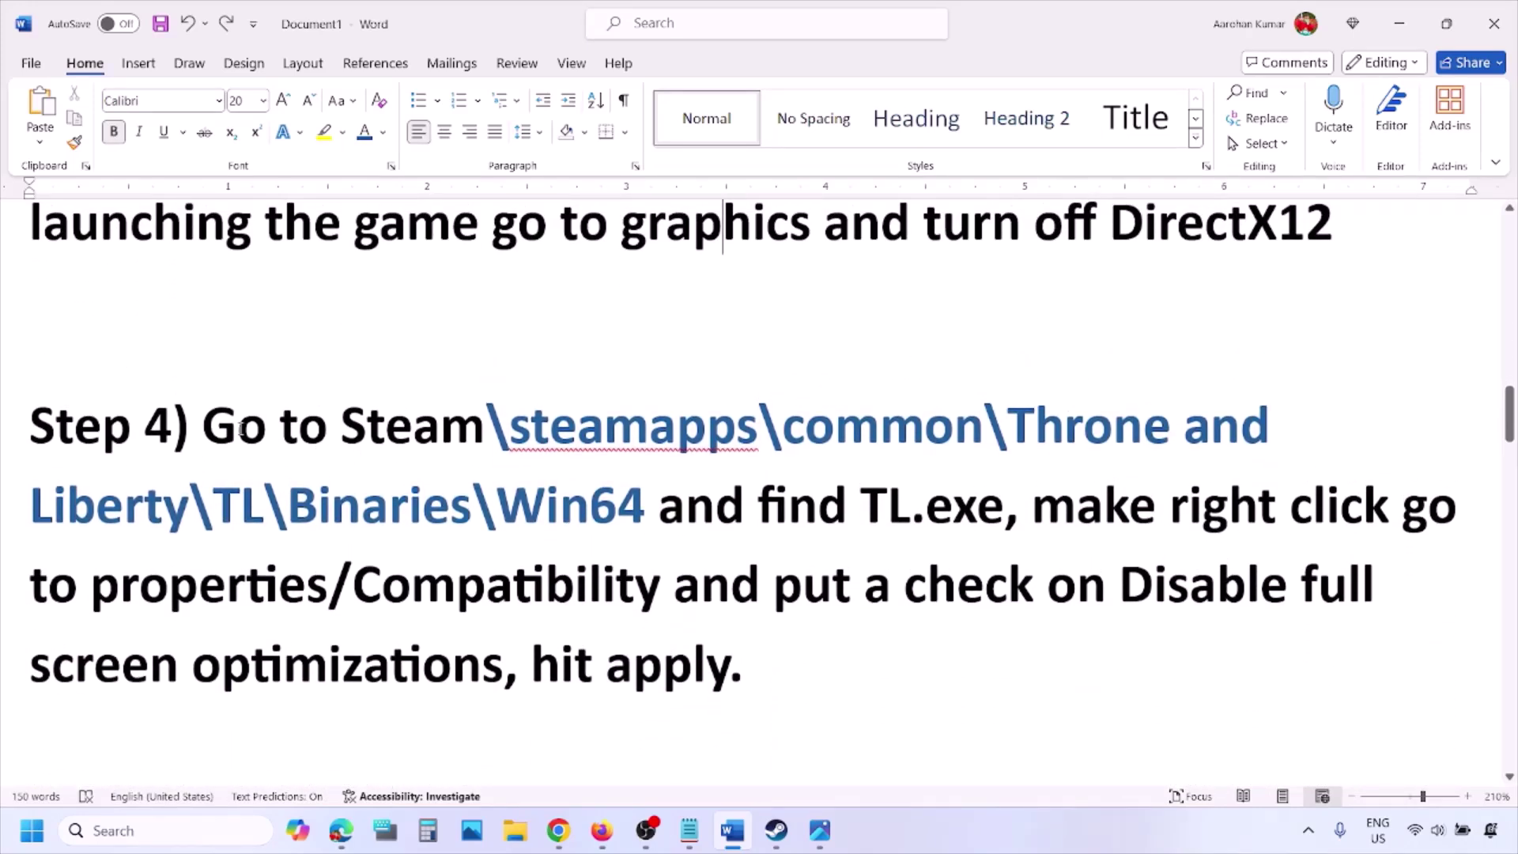
{"action": "left_click_drag", "start_coordinate": [238, 429], "coordinate": [656, 508]}
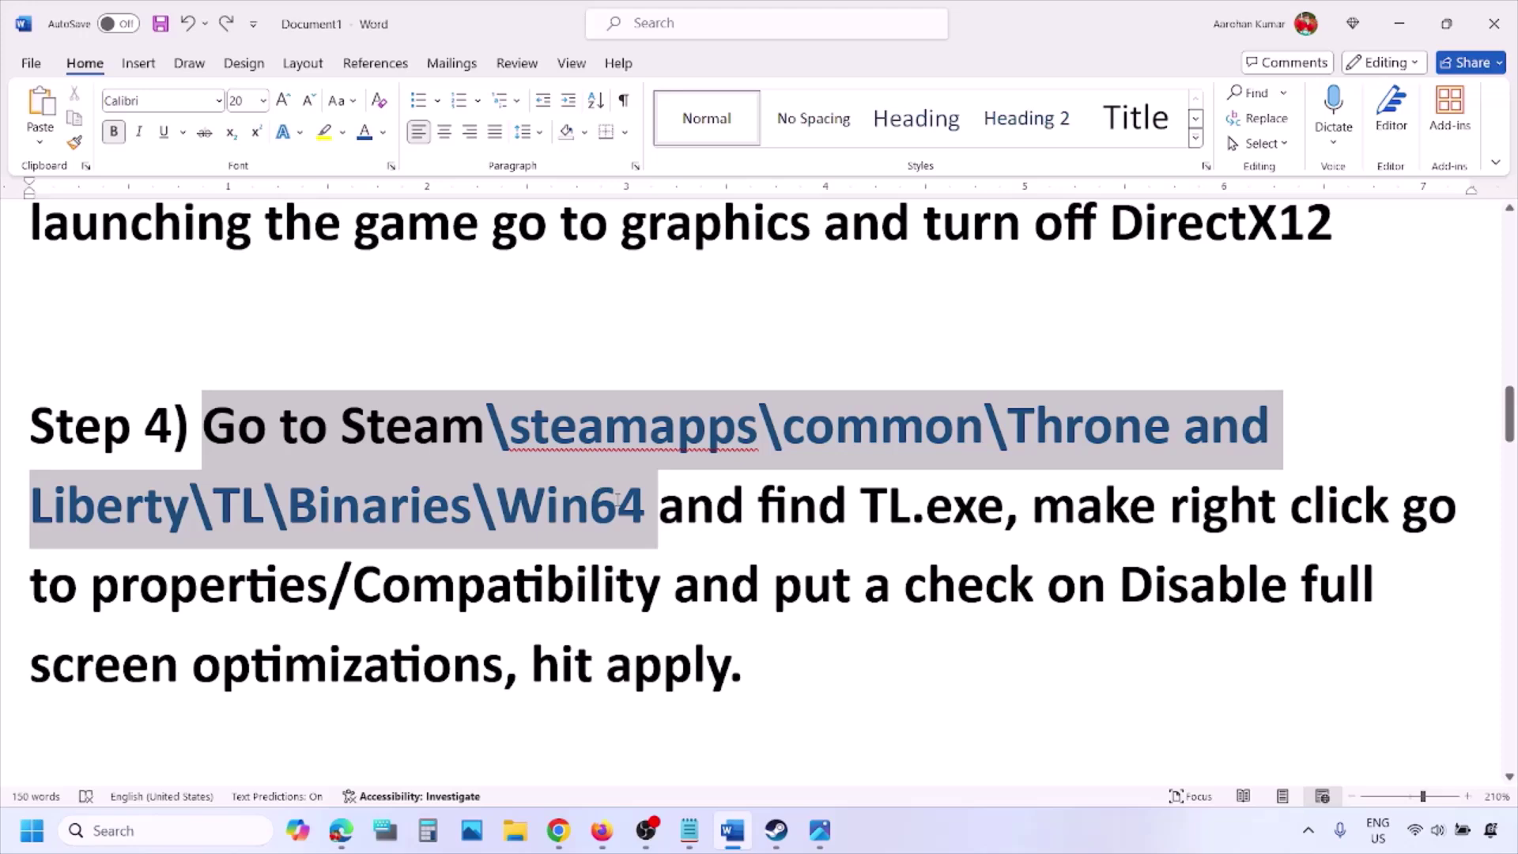
{"action": "left_click_drag", "start_coordinate": [1033, 507], "coordinate": [263, 561]}
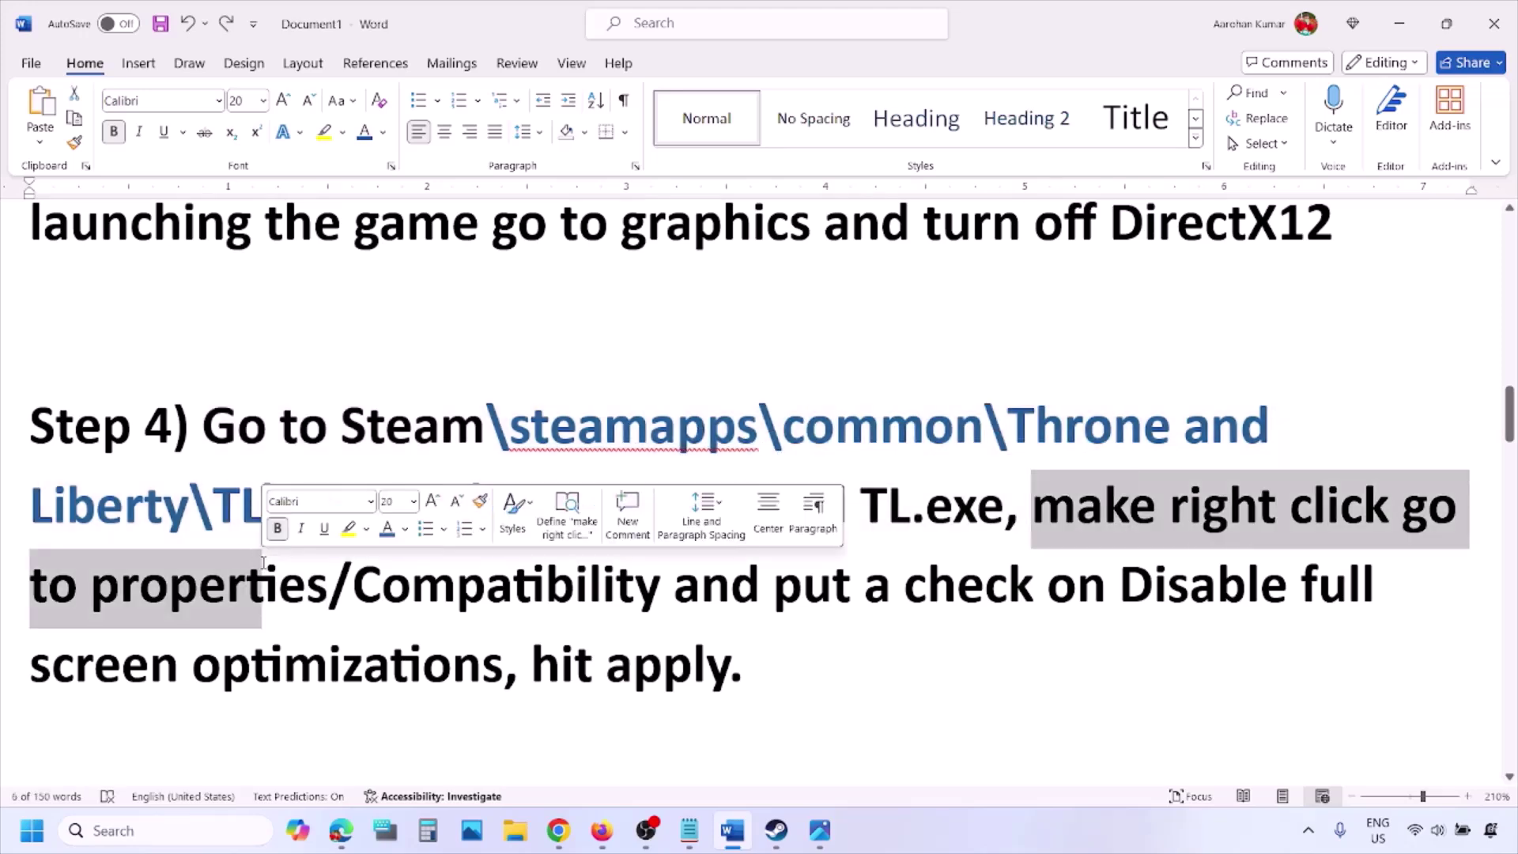
{"action": "left_click", "coordinate": [954, 506]}
{"action": "double_click", "coordinate": [877, 514]}
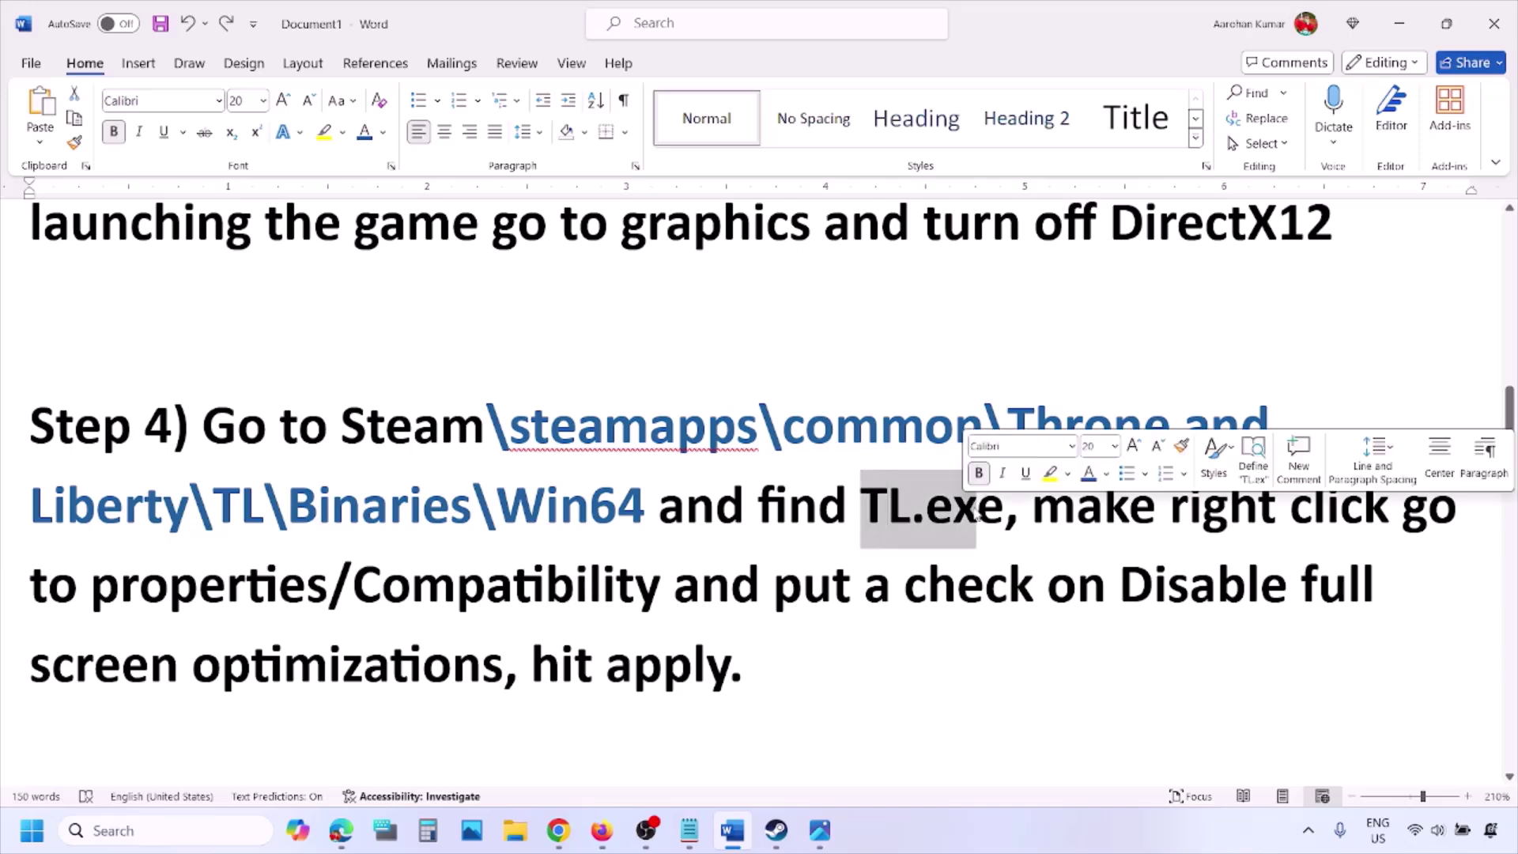
{"action": "left_click_drag", "start_coordinate": [1032, 506], "coordinate": [449, 587]}
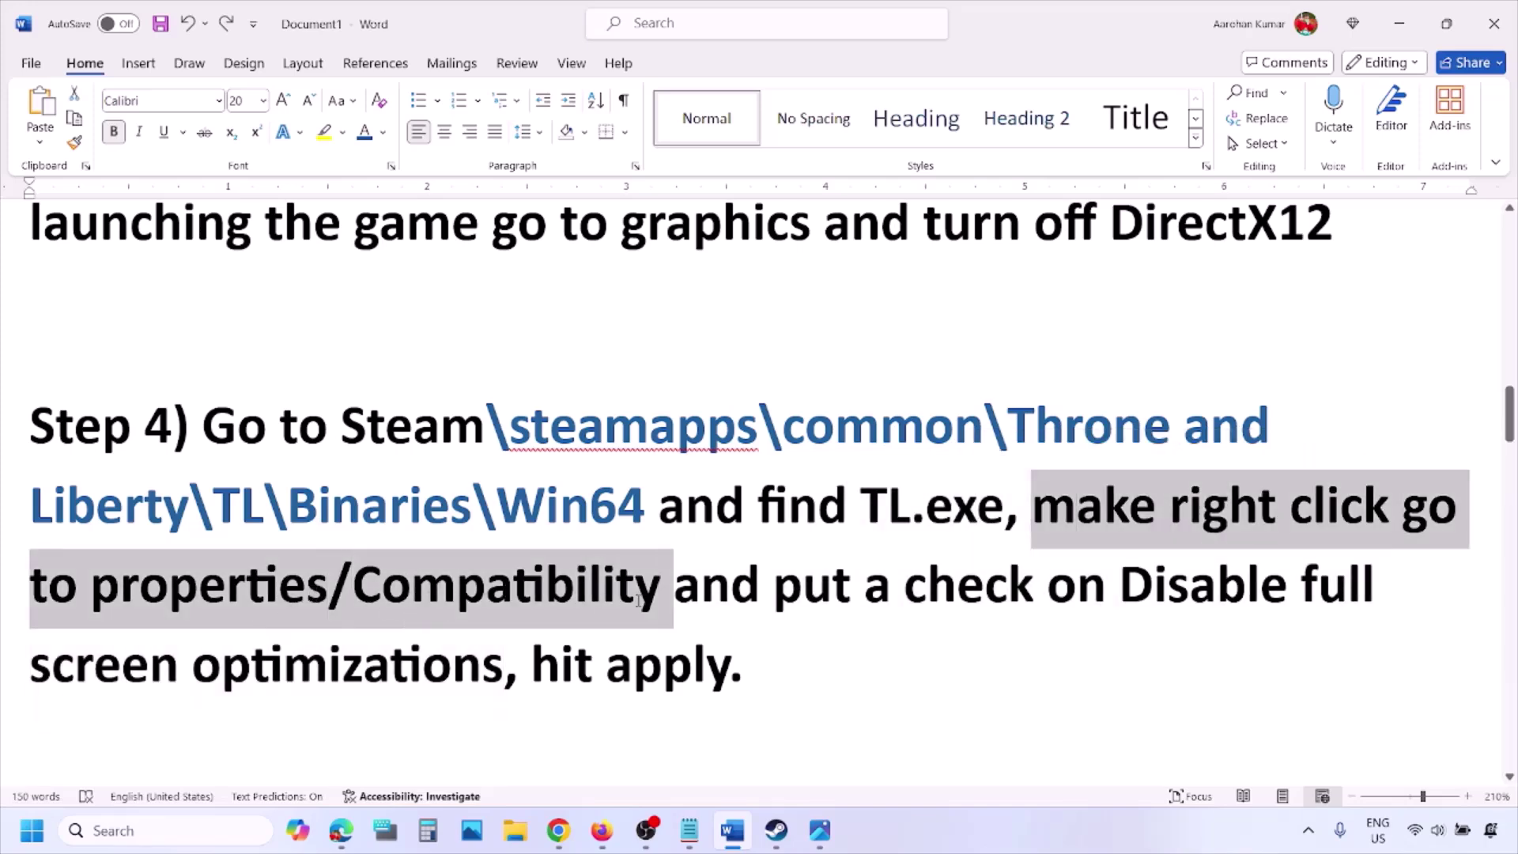
{"action": "left_click_drag", "start_coordinate": [639, 601], "coordinate": [353, 668]}
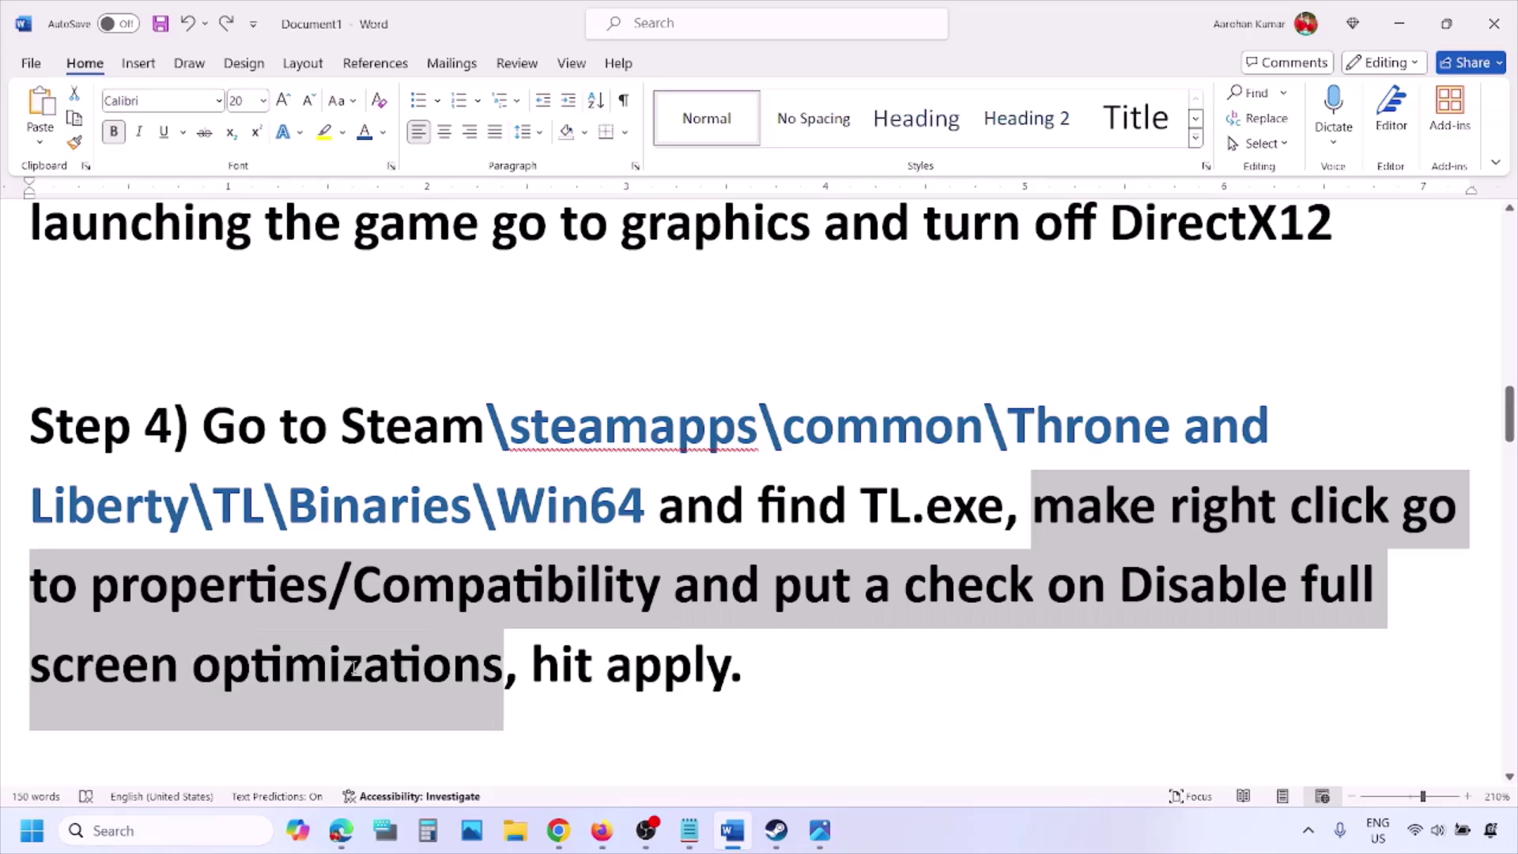
Review the end of Step 4 and Step 5's Beta folder deletion, highlighting the backup note and the beginning of the folder path.
{"action": "left_click_drag", "start_coordinate": [502, 668], "coordinate": [730, 668]}
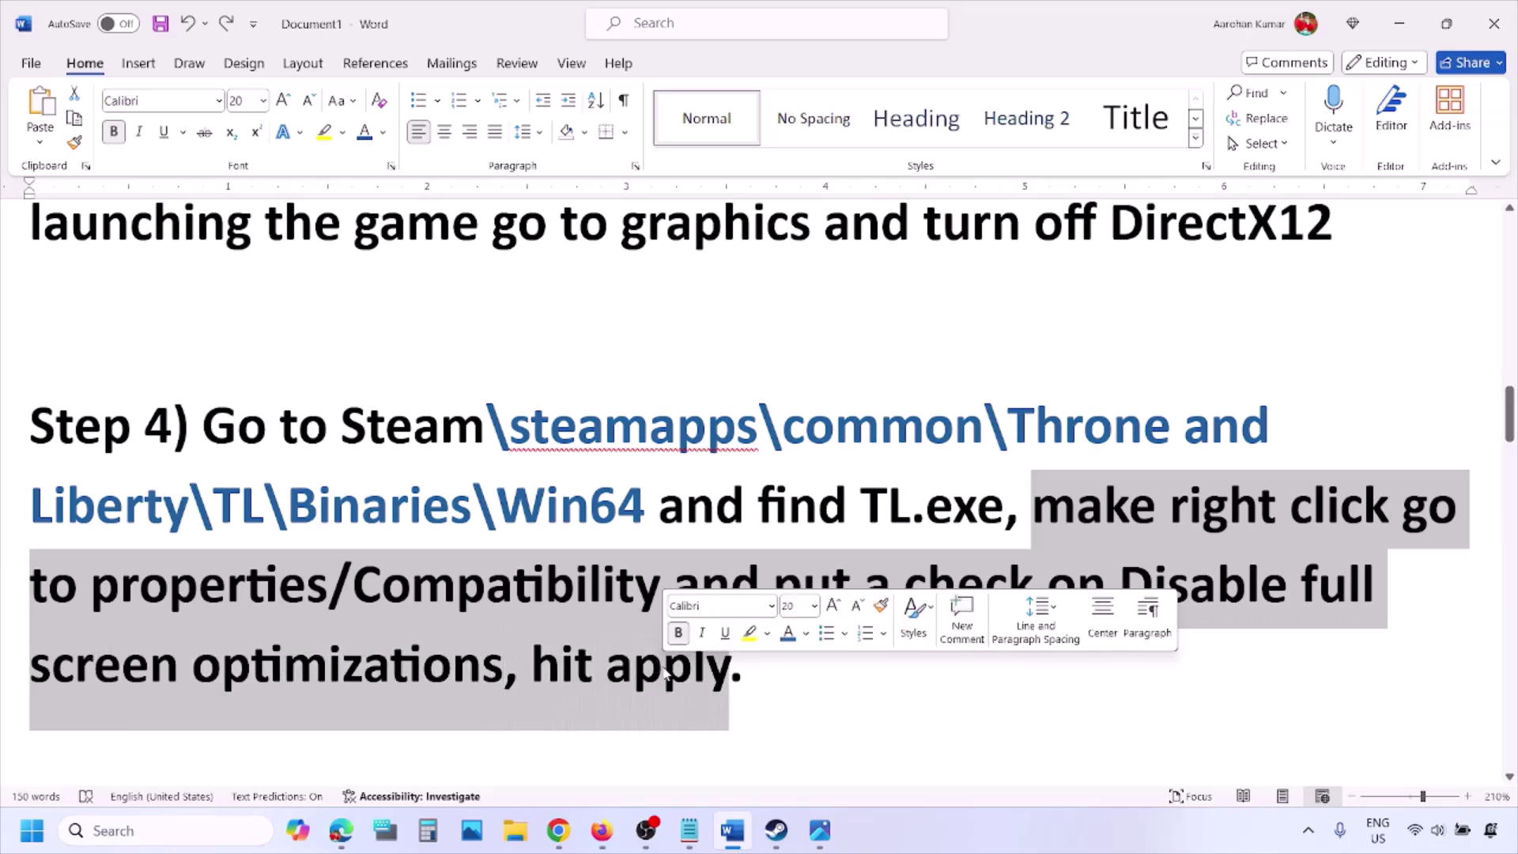
{"action": "left_click", "coordinate": [496, 505]}
{"action": "scroll", "coordinate": [513, 512], "scroll_direction": "down", "scroll_amount": 5}
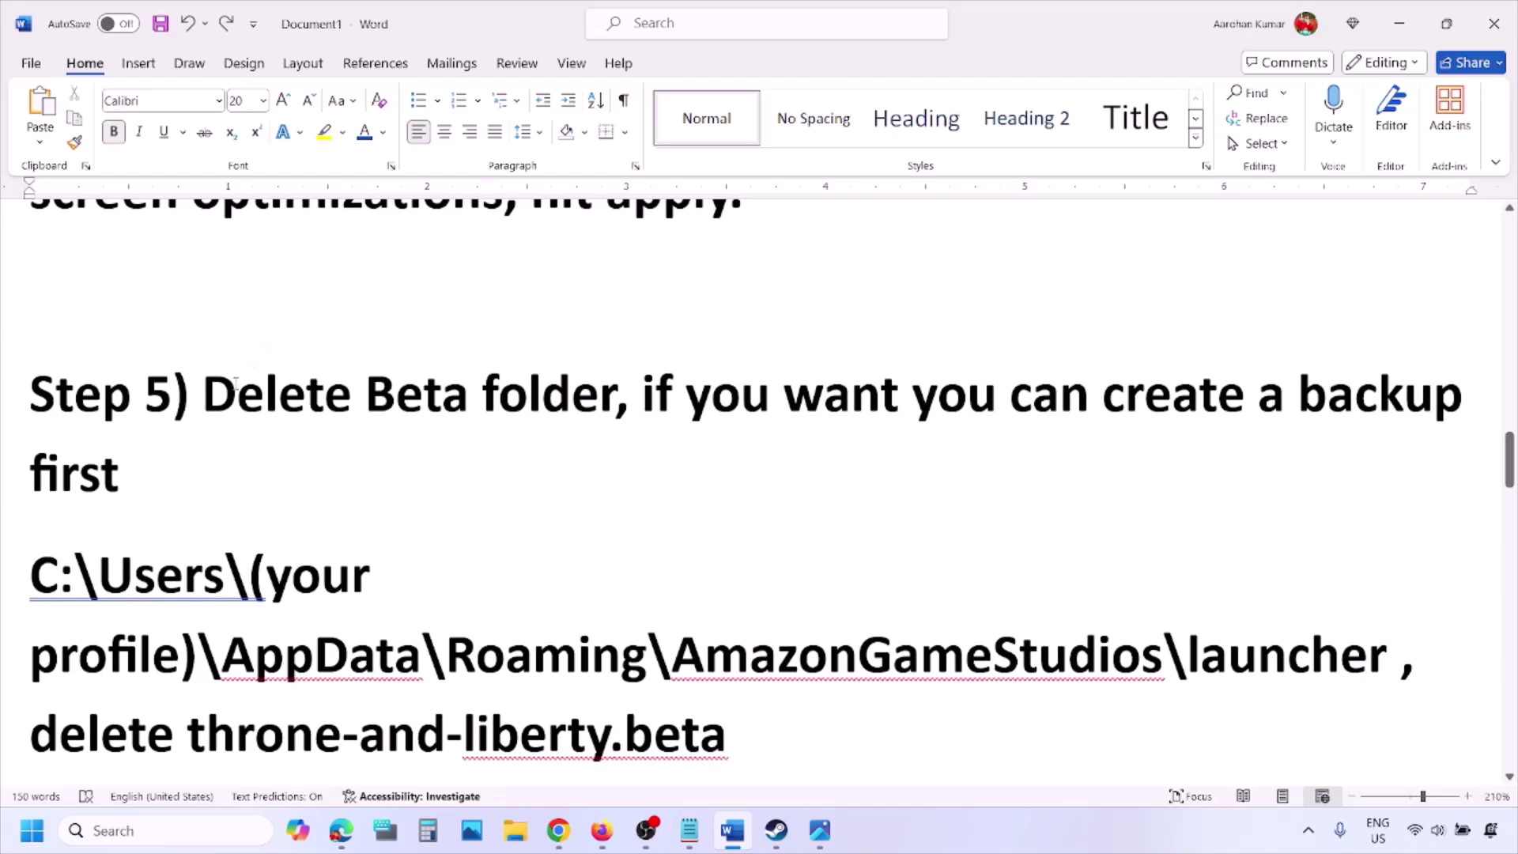
{"action": "left_click_drag", "start_coordinate": [235, 385], "coordinate": [211, 455]}
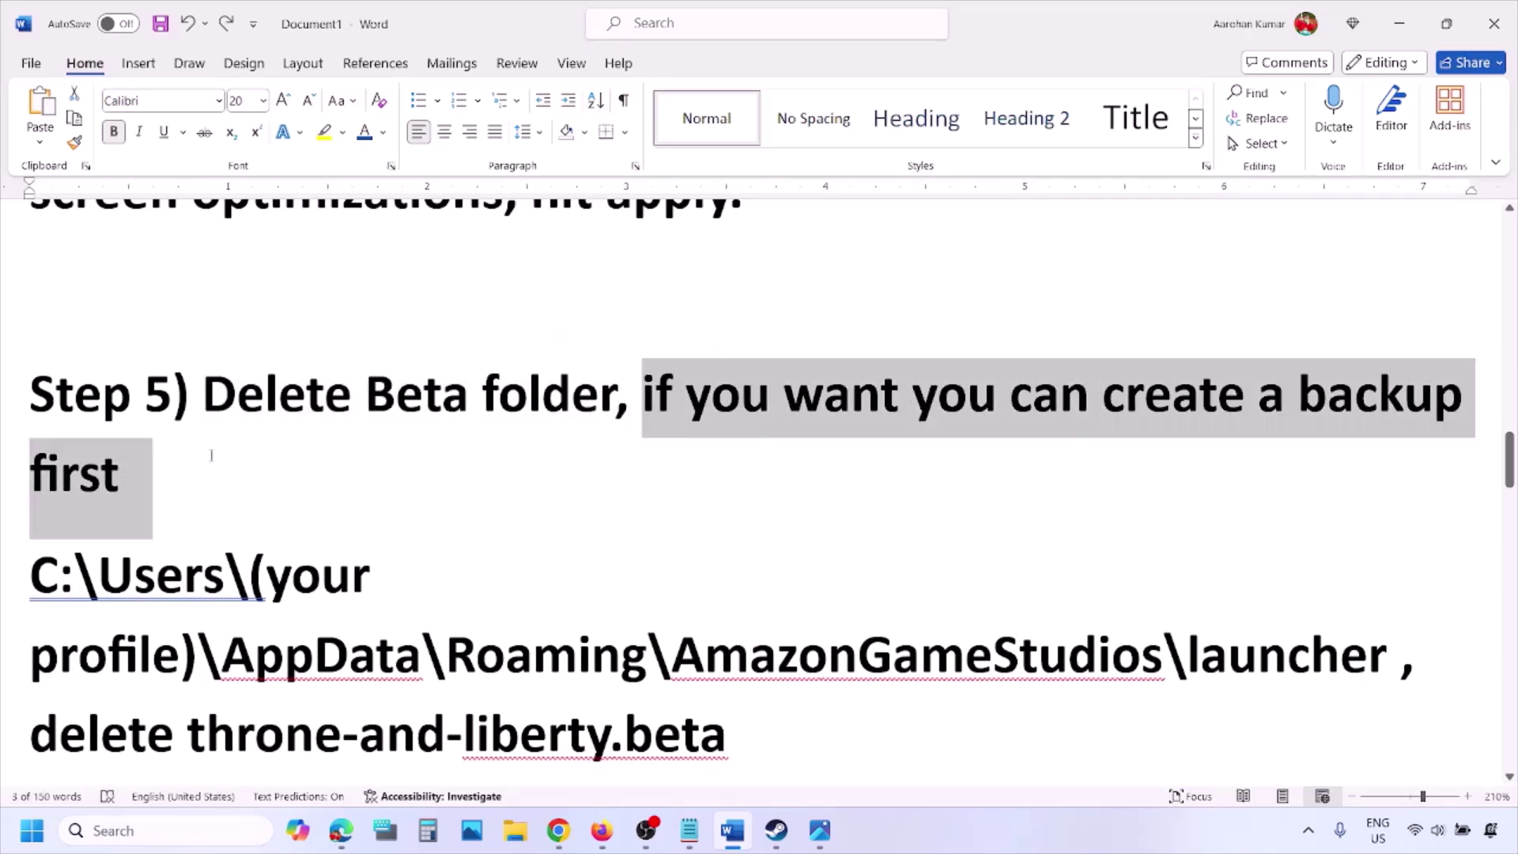
{"action": "left_click", "coordinate": [152, 471]}
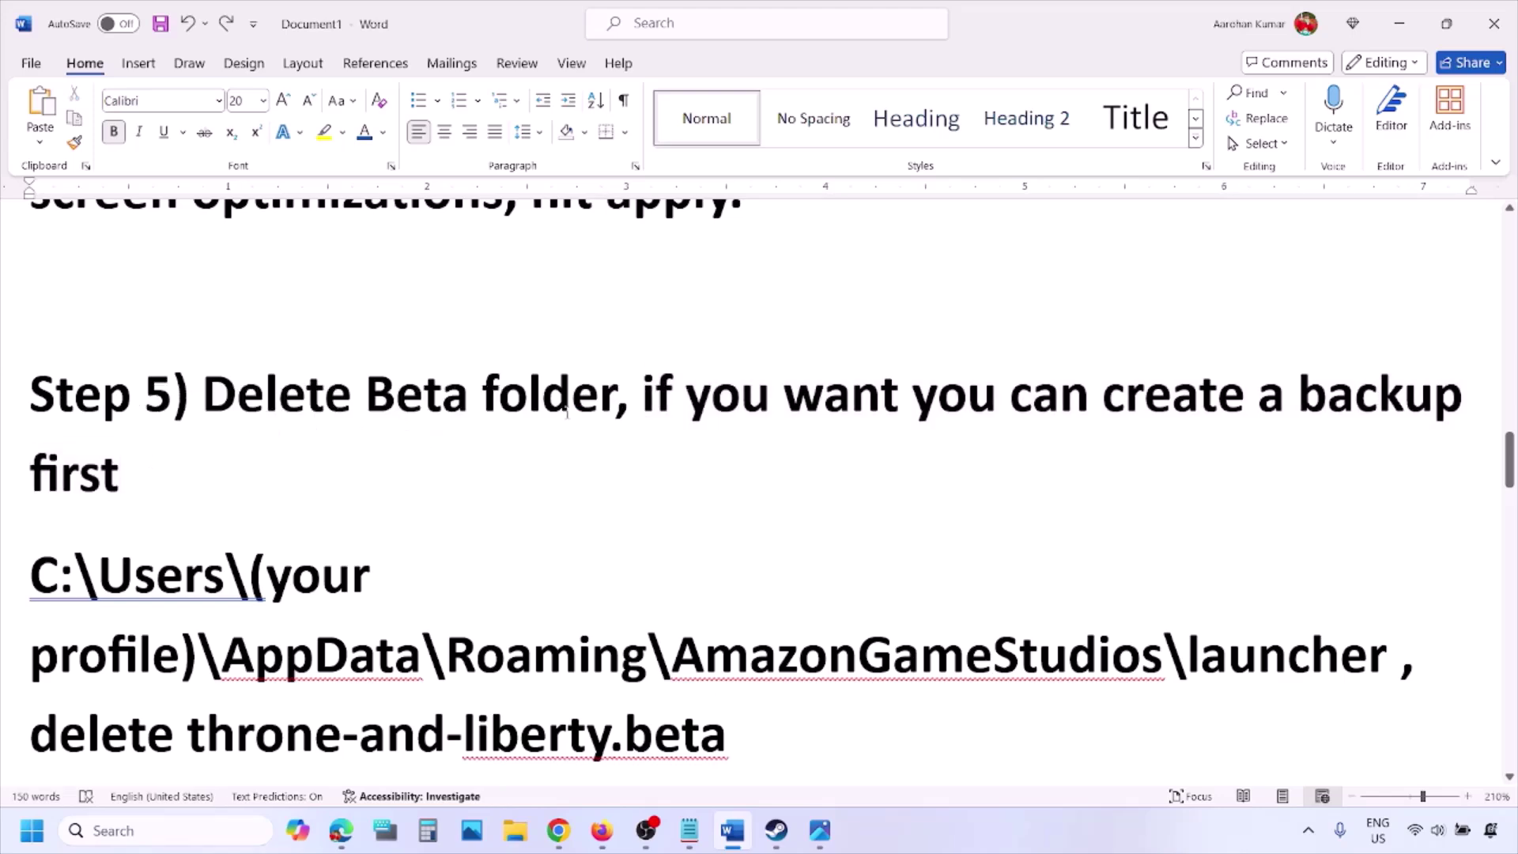
{"action": "left_click_drag", "start_coordinate": [237, 393], "coordinate": [616, 403]}
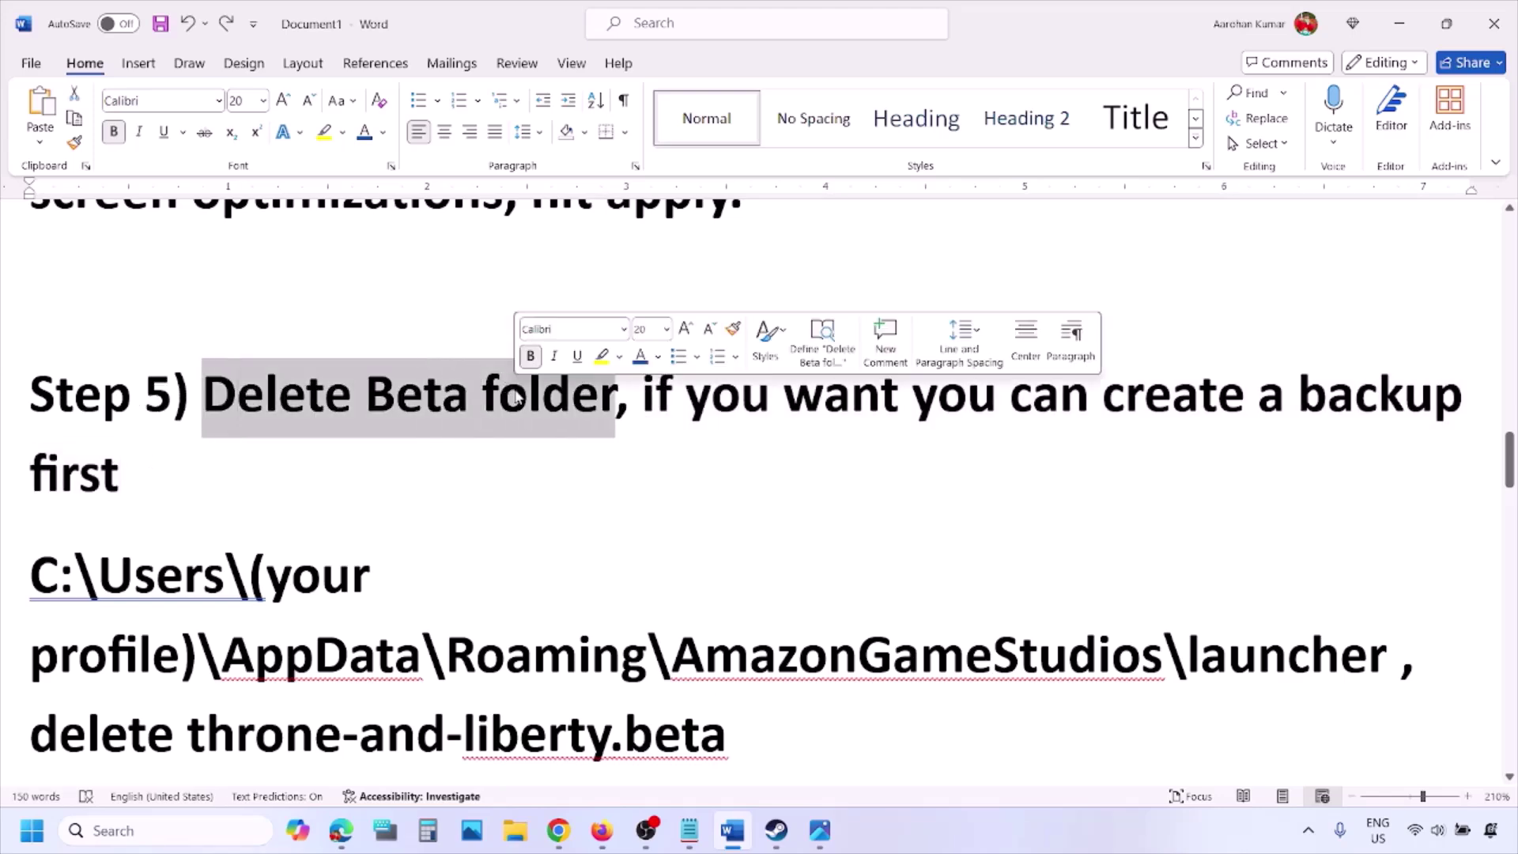
{"action": "scroll", "coordinate": [514, 390], "scroll_direction": "down", "scroll_amount": 3}
{"action": "left_click_drag", "start_coordinate": [268, 387], "coordinate": [383, 395]}
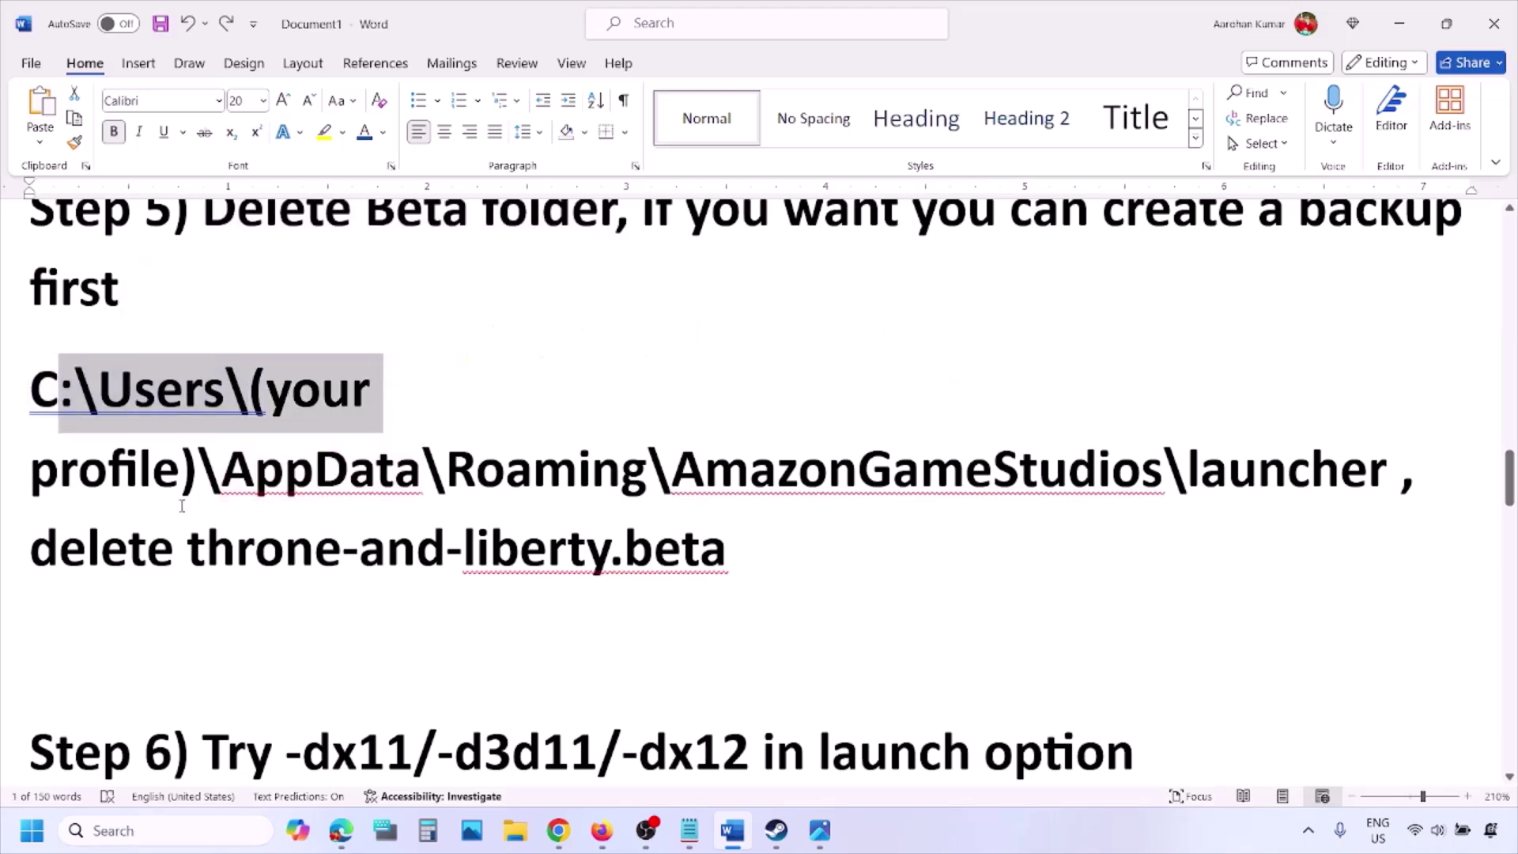
Switch to a new File Explorer window and open the user's profile folder inside C:\Users.
{"action": "right_click", "coordinate": [514, 829]}
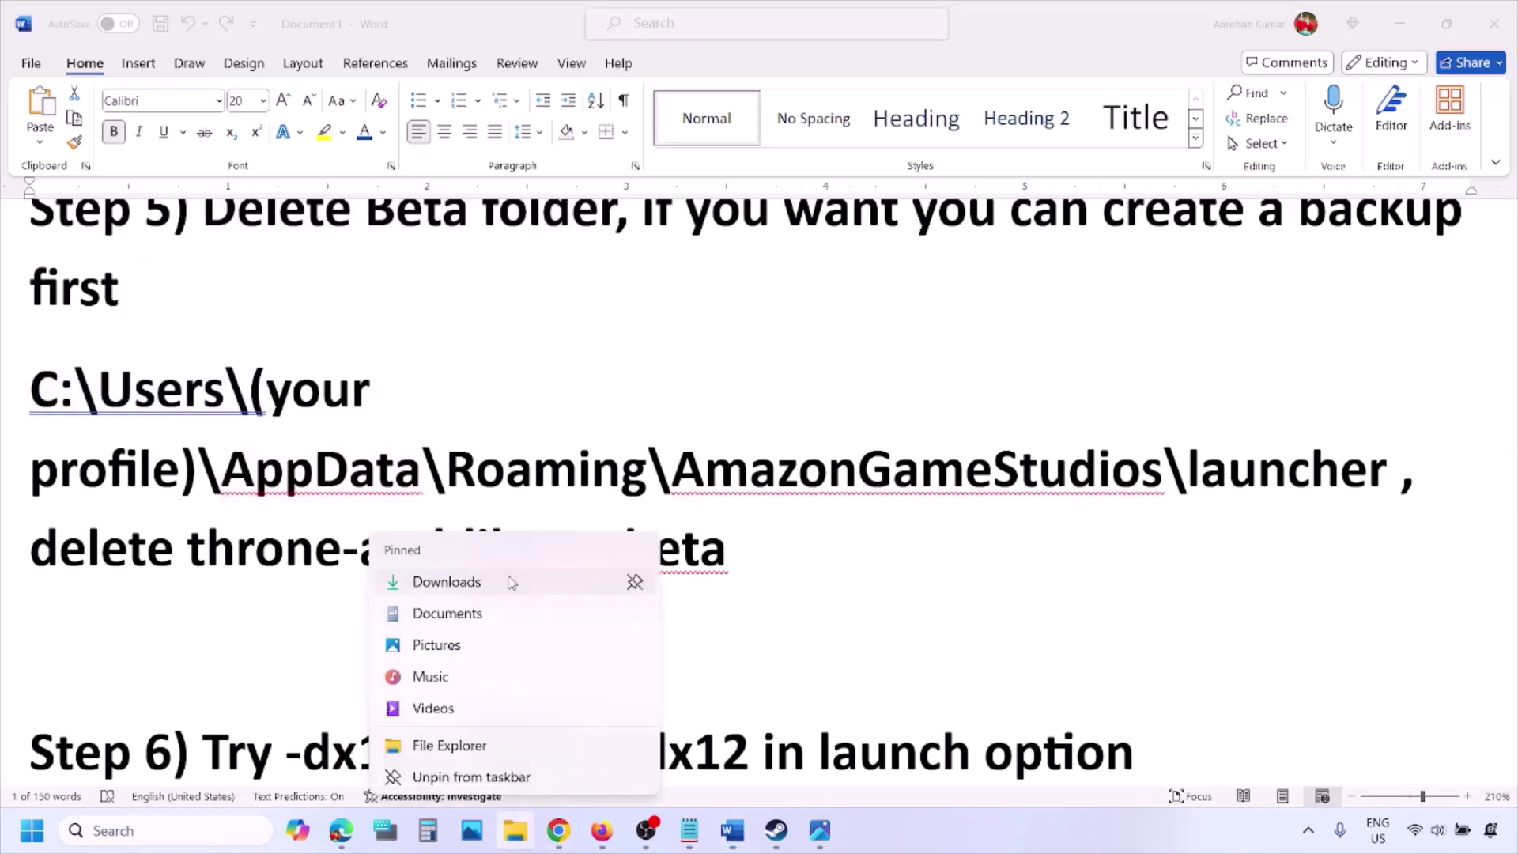
{"action": "left_click", "coordinate": [453, 745]}
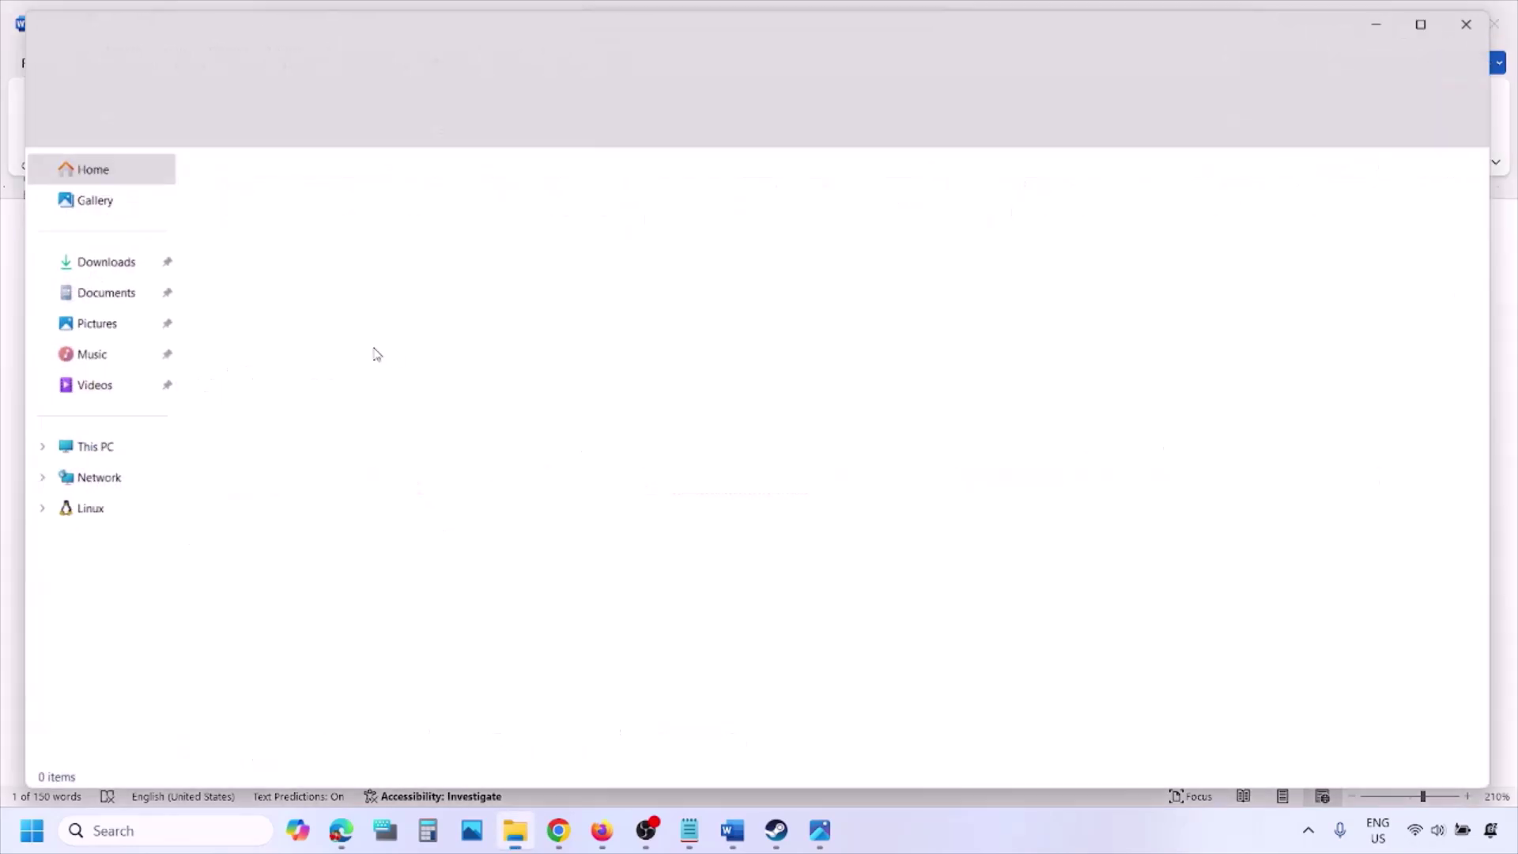
{"action": "left_click", "coordinate": [79, 447]}
{"action": "double_click", "coordinate": [367, 229]}
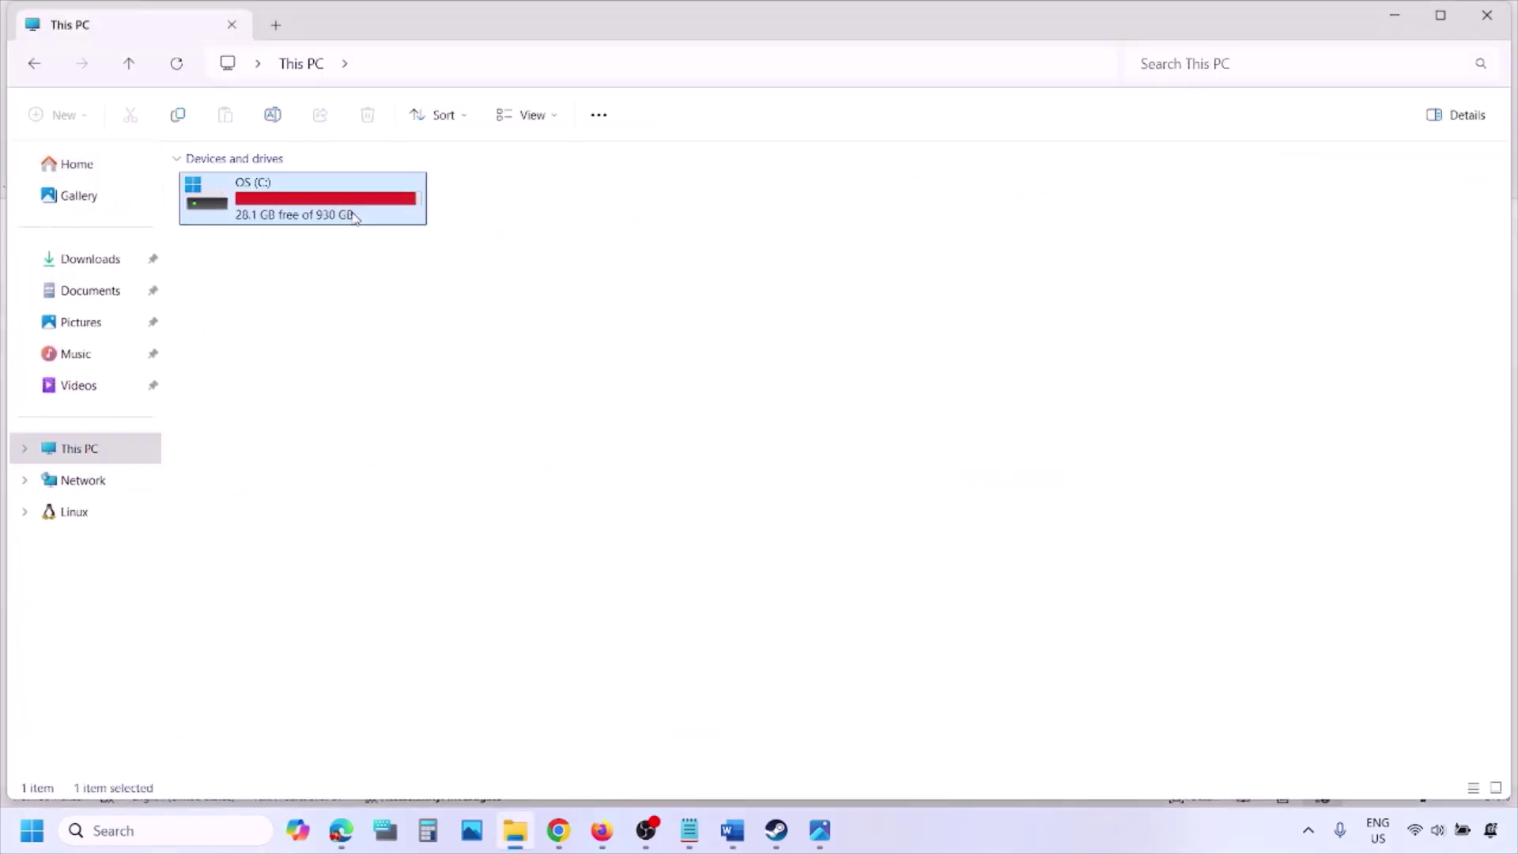
{"action": "scroll", "coordinate": [321, 504], "scroll_direction": "down", "scroll_amount": 2}
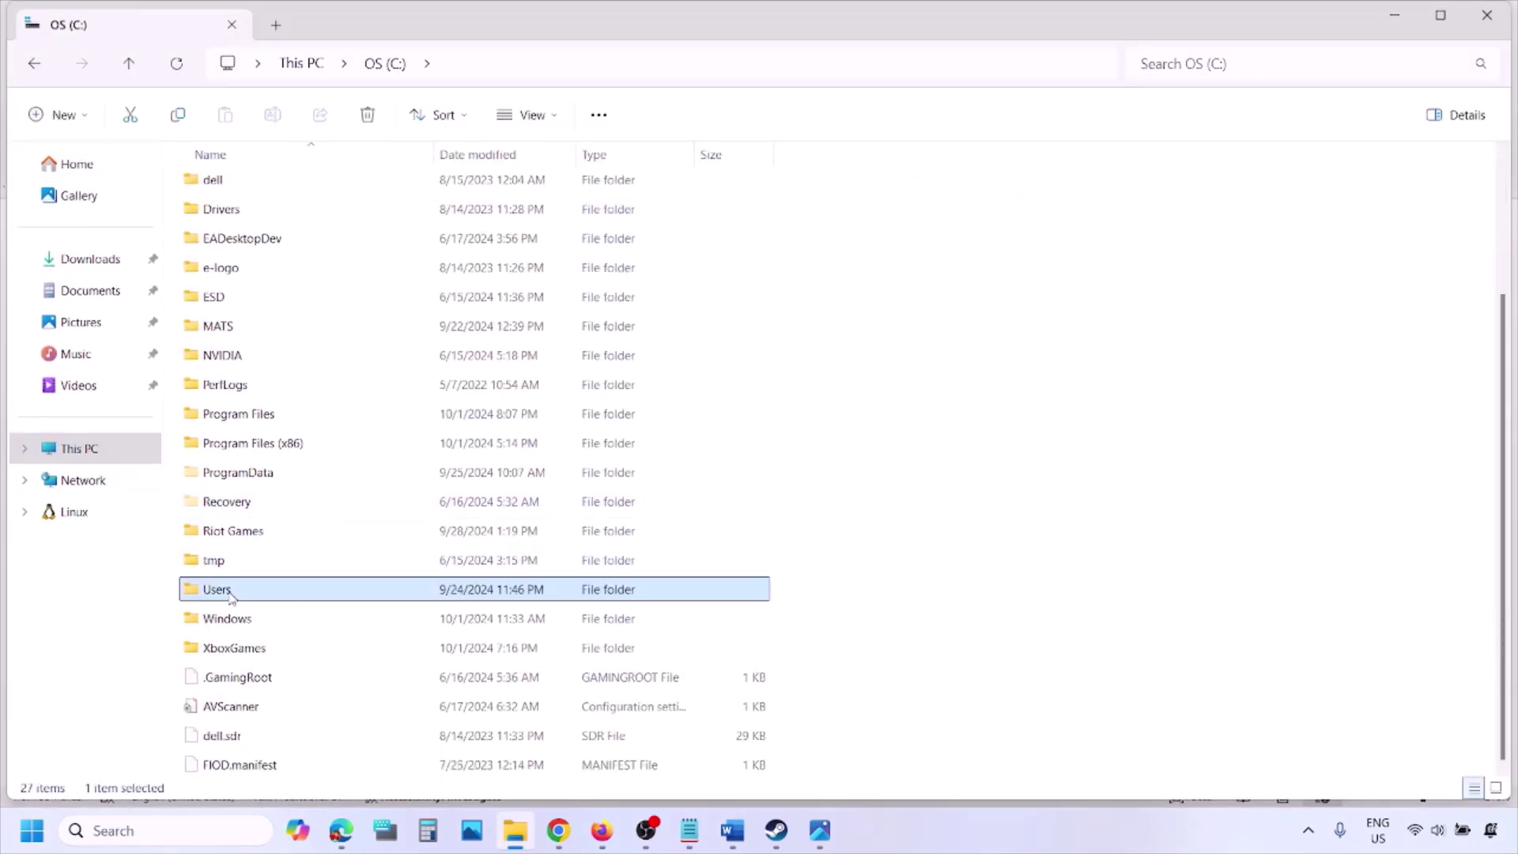
{"action": "double_click", "coordinate": [238, 588]}
{"action": "left_click", "coordinate": [218, 192]}
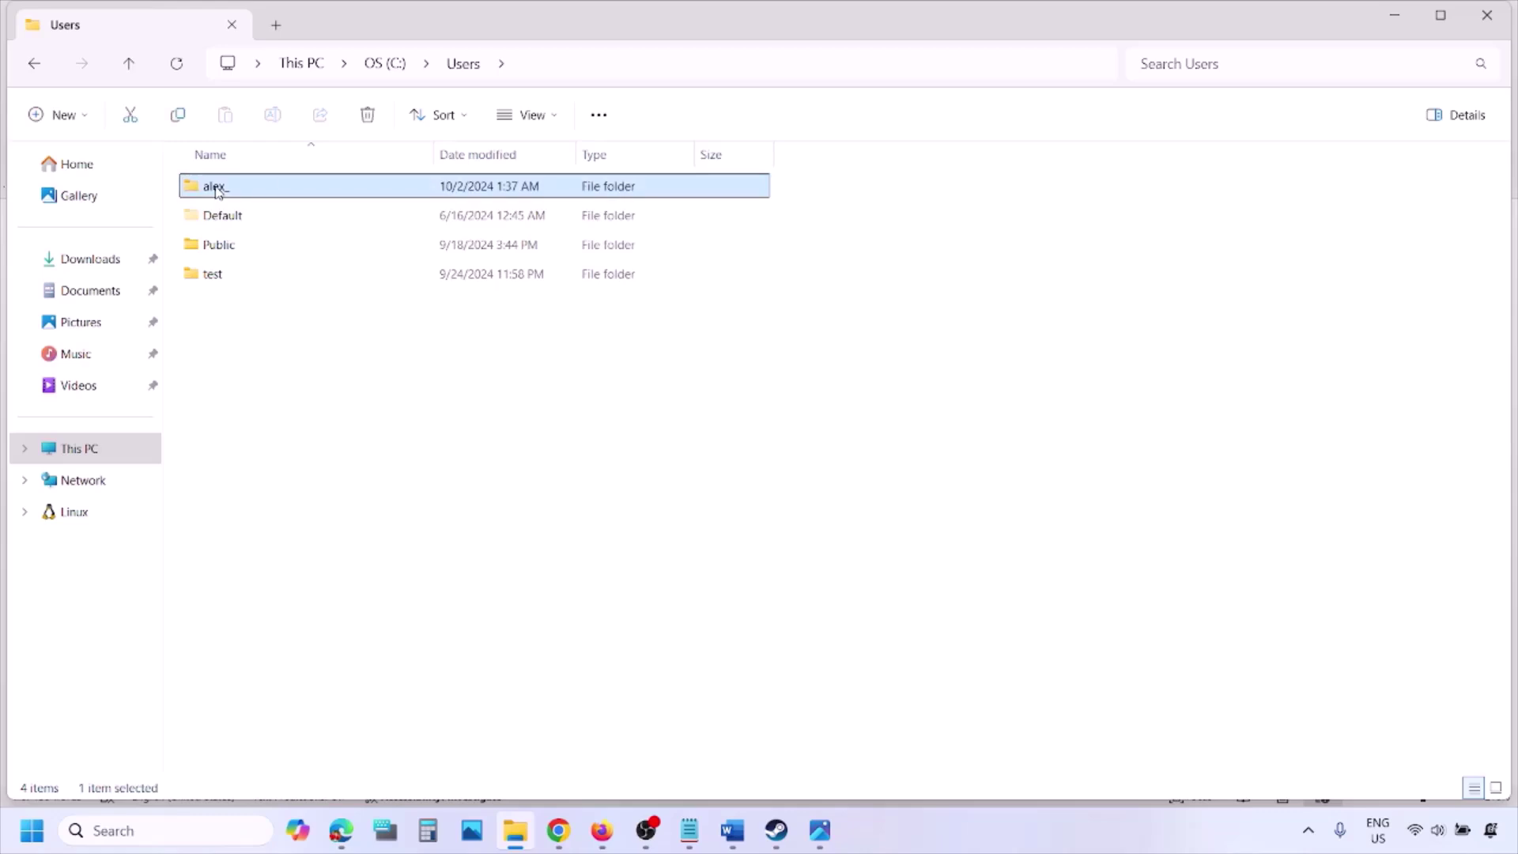
{"action": "double_click", "coordinate": [269, 188]}
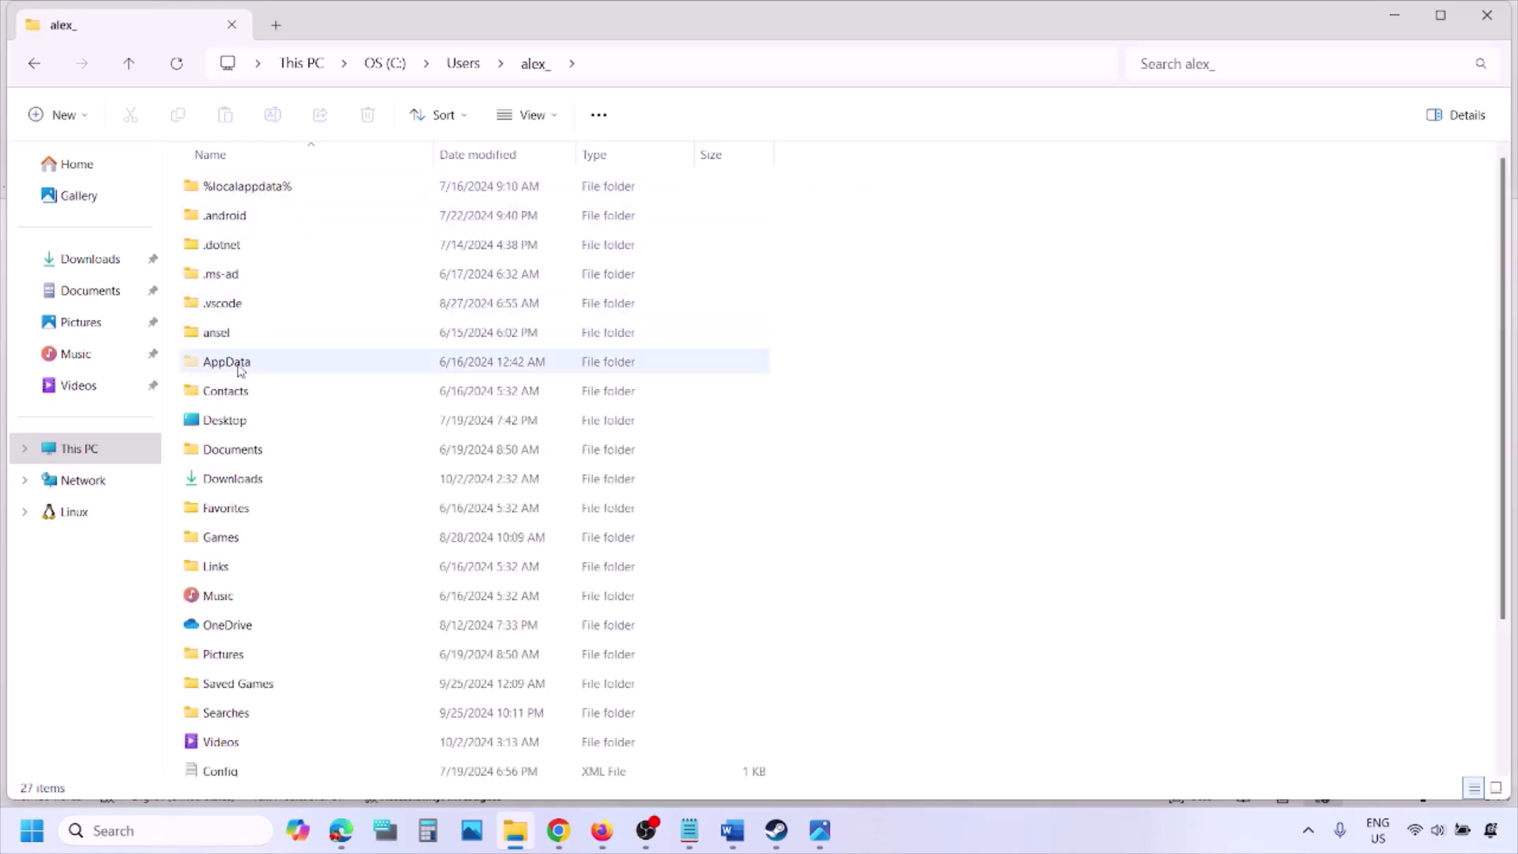
Check the Hidden items display option, then open the AppData folder in the user's profile.
{"action": "left_click", "coordinate": [271, 362]}
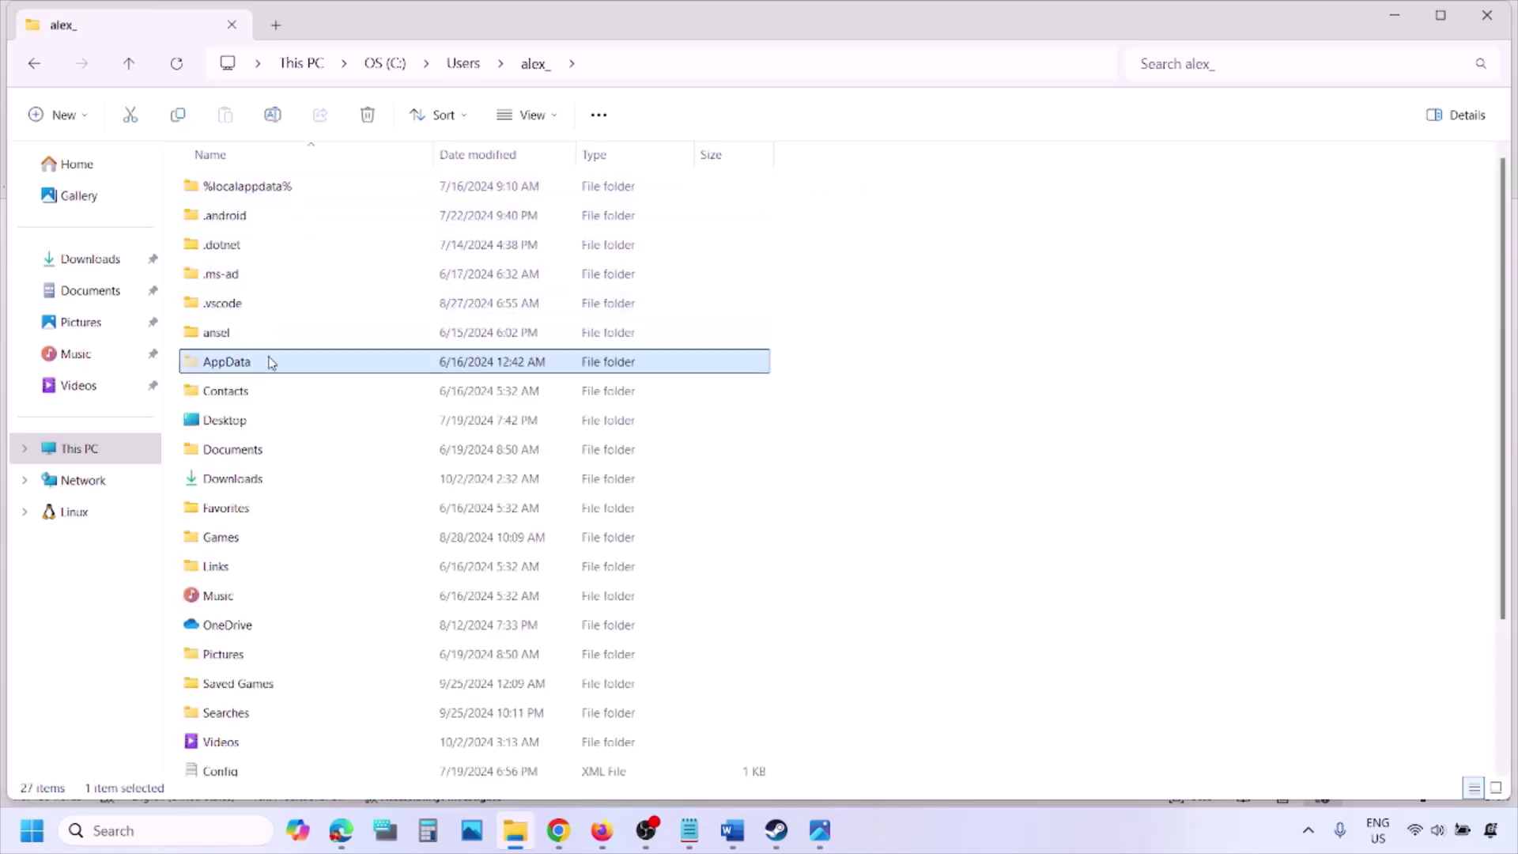
{"action": "left_click", "coordinate": [562, 118]}
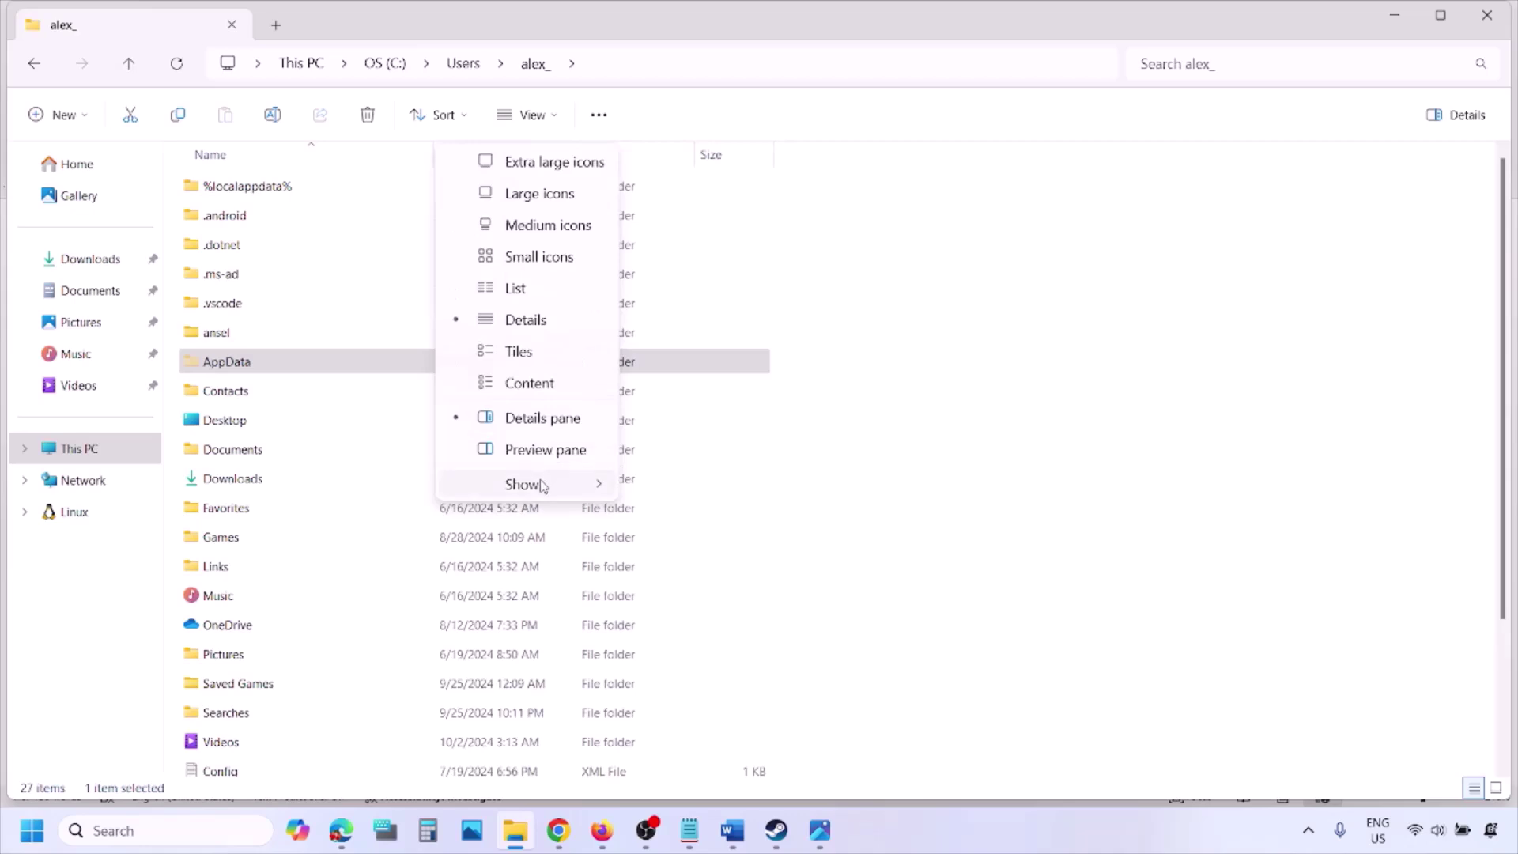
{"action": "mouse_move", "coordinate": [524, 483]}
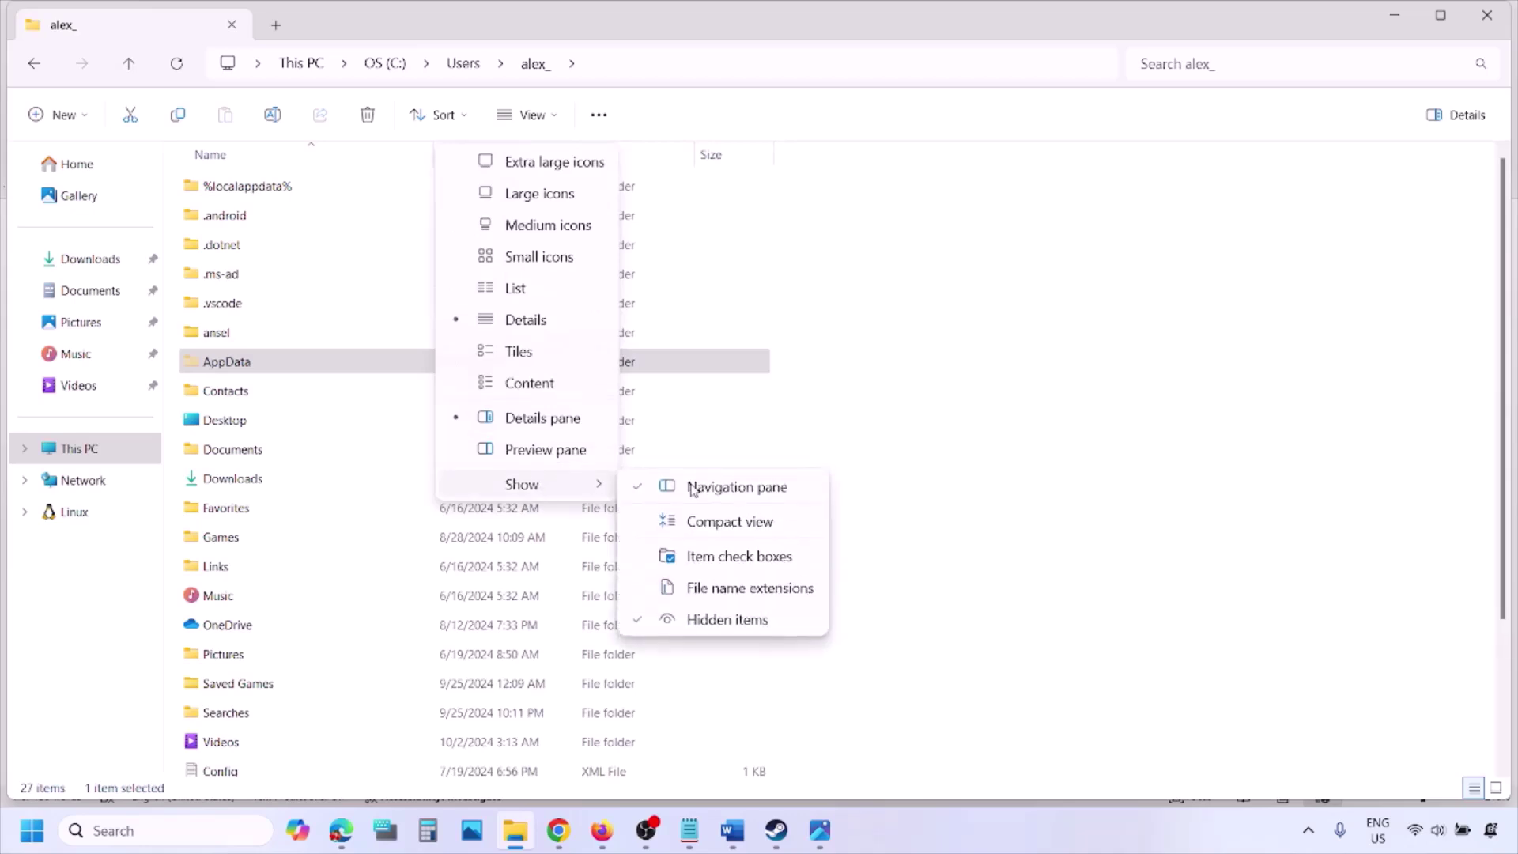
{"action": "left_click", "coordinate": [311, 366]}
{"action": "double_click", "coordinate": [312, 366]}
Return to the Word document and review the rest of Step 5's path, highlighting Roaming through launcher and the beta folder to delete.
{"action": "key", "text": "alt+Tab"}
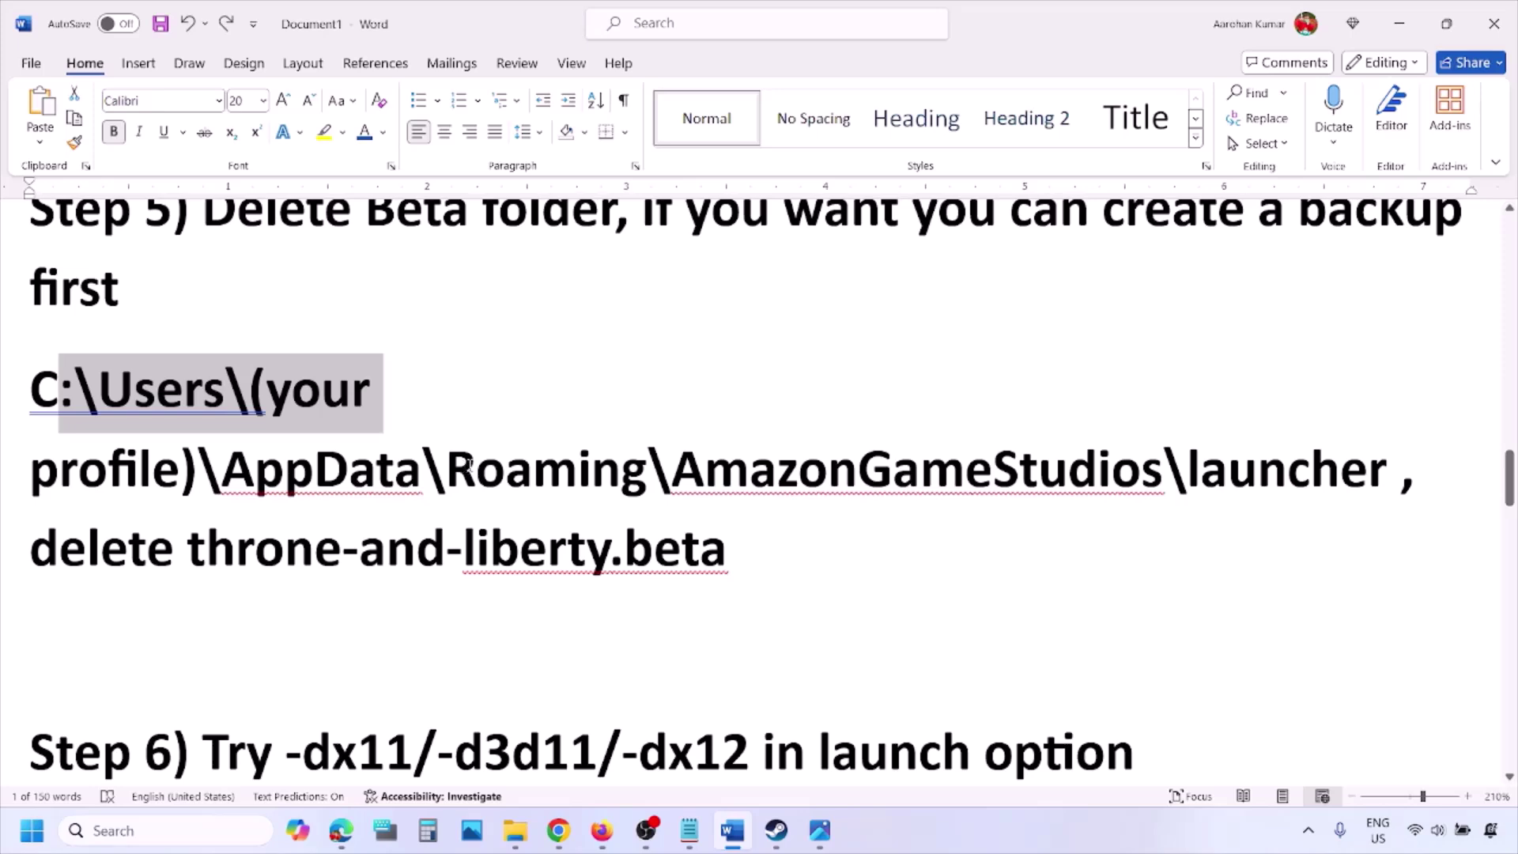
{"action": "left_click_drag", "start_coordinate": [469, 466], "coordinate": [1387, 474]}
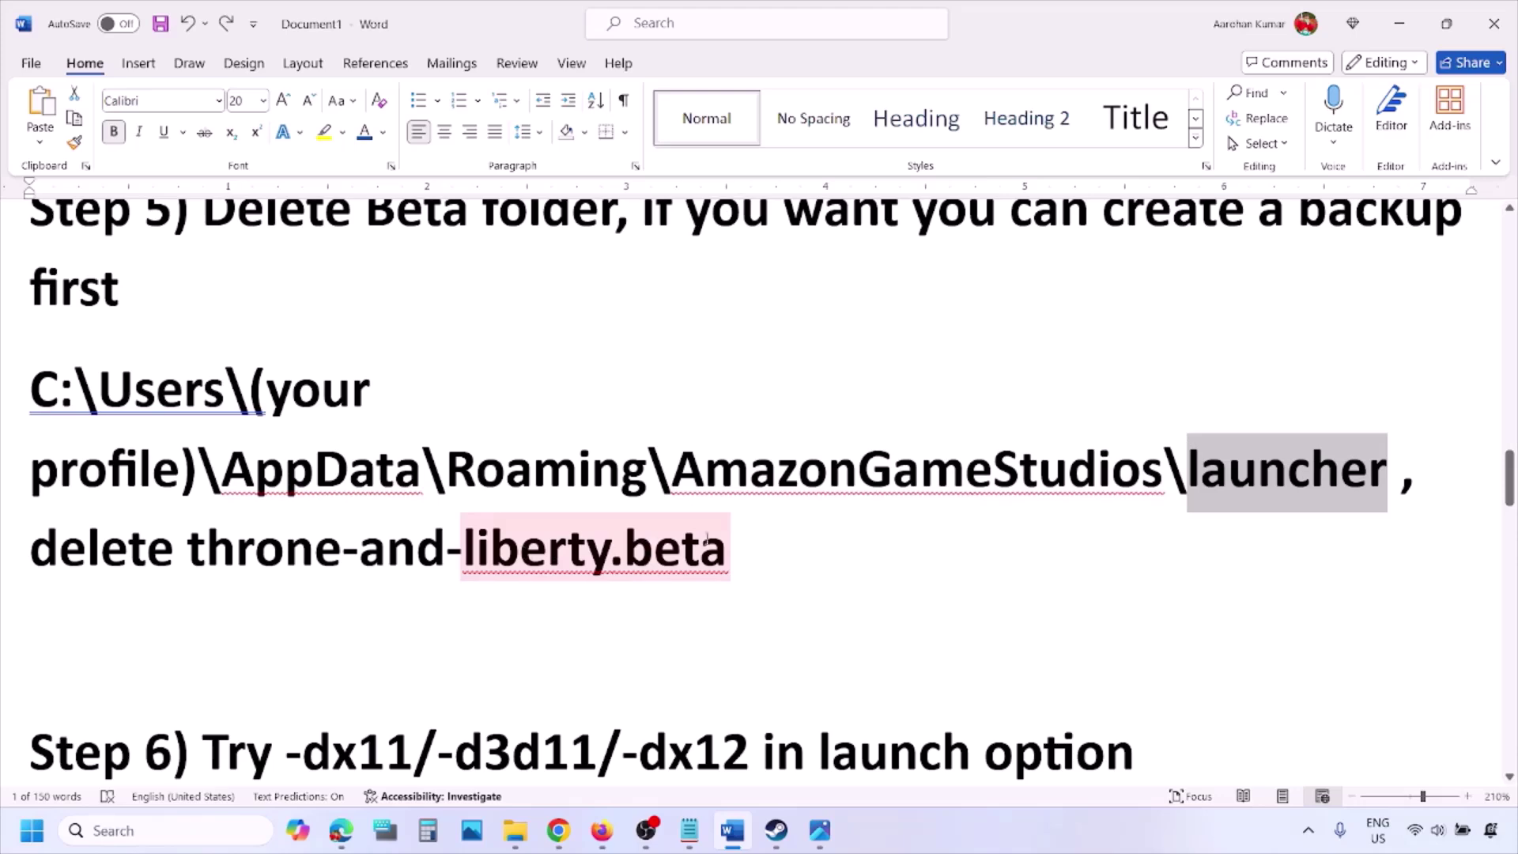
{"action": "left_click_drag", "start_coordinate": [728, 546], "coordinate": [625, 545]}
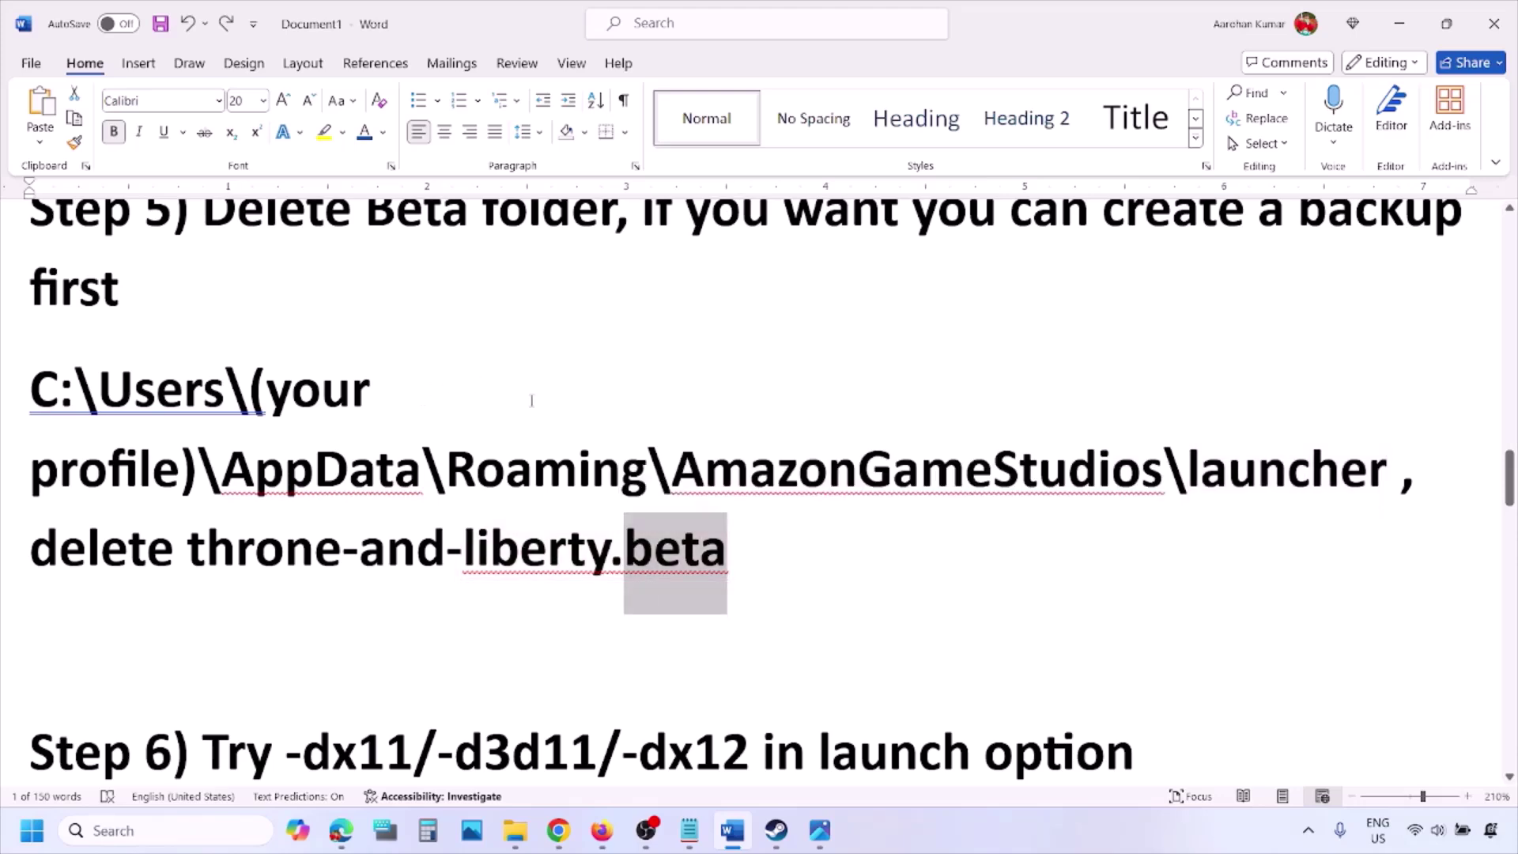
{"action": "scroll", "coordinate": [531, 401], "scroll_direction": "up", "scroll_amount": 1}
{"action": "left_click_drag", "start_coordinate": [204, 241], "coordinate": [566, 273]}
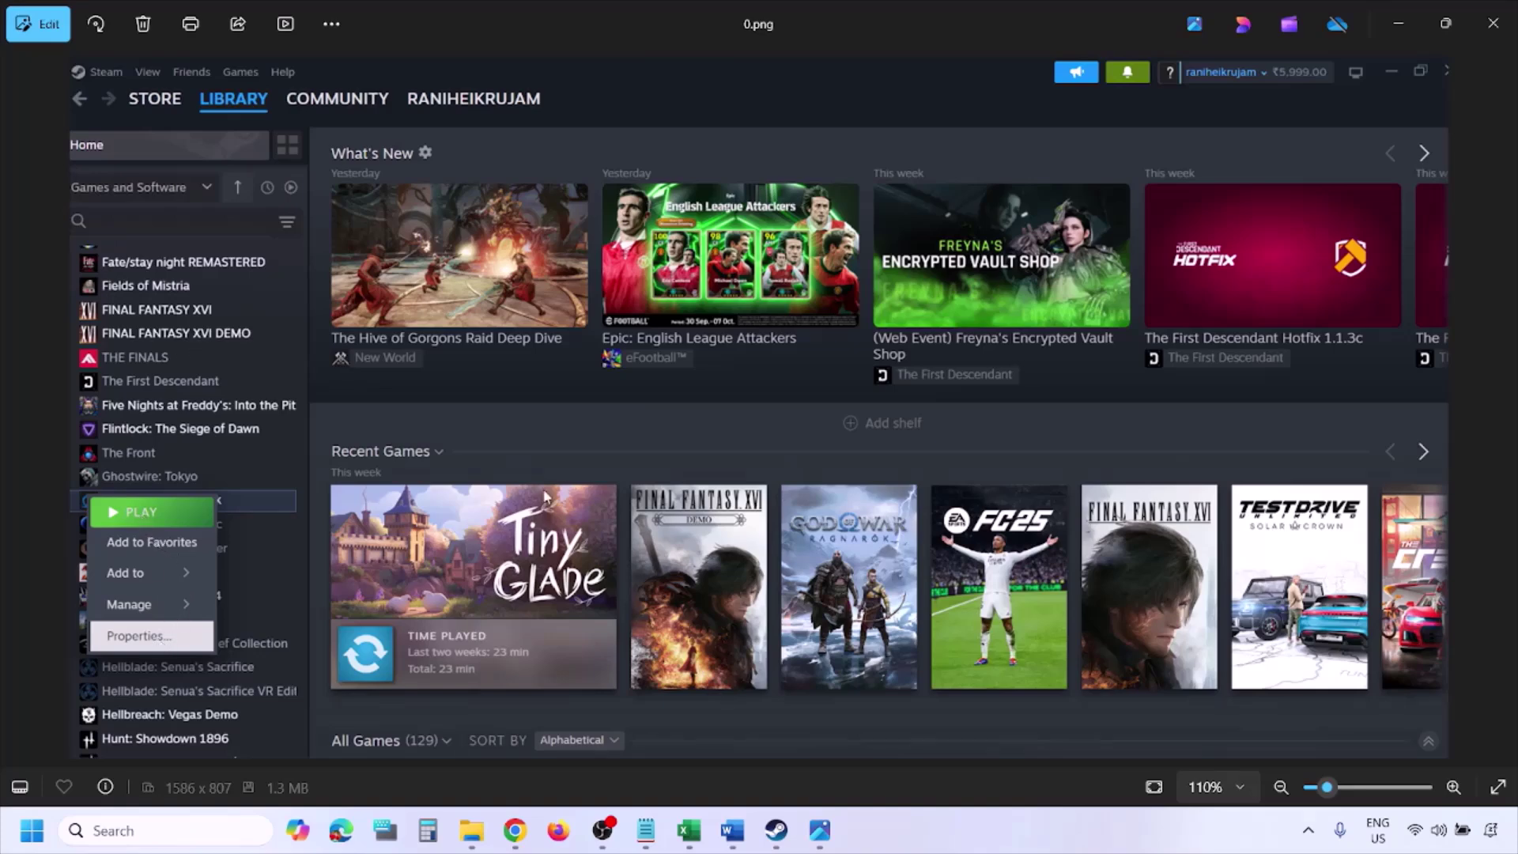
View the example images in Photos on opening a Steam game's Properties and verifying the integrity of its installed files.
{"action": "key", "text": "ctrl+minus"}
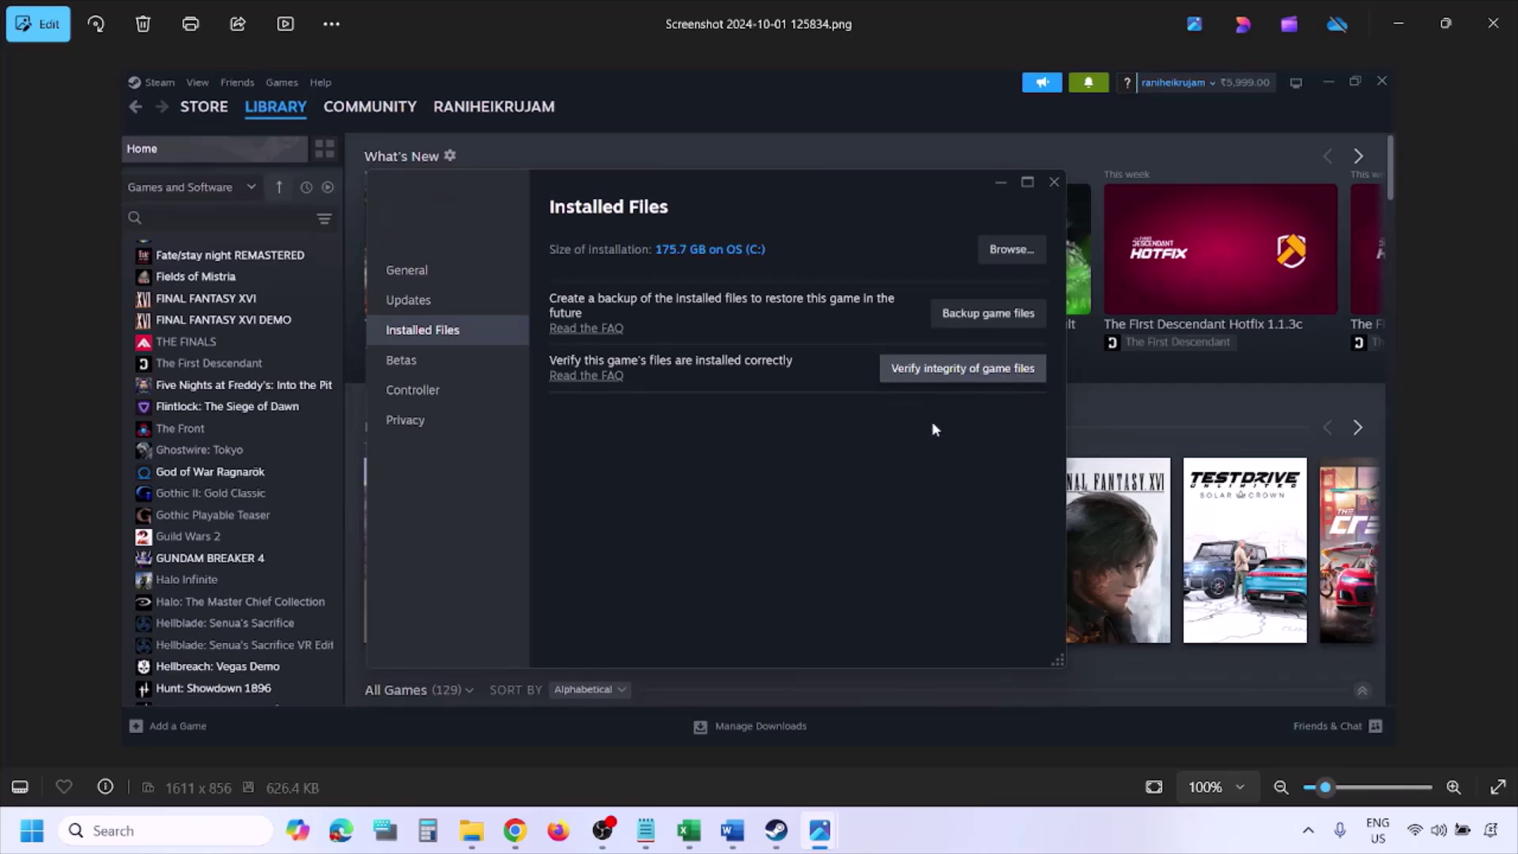
{"action": "left_click", "coordinate": [987, 838]}
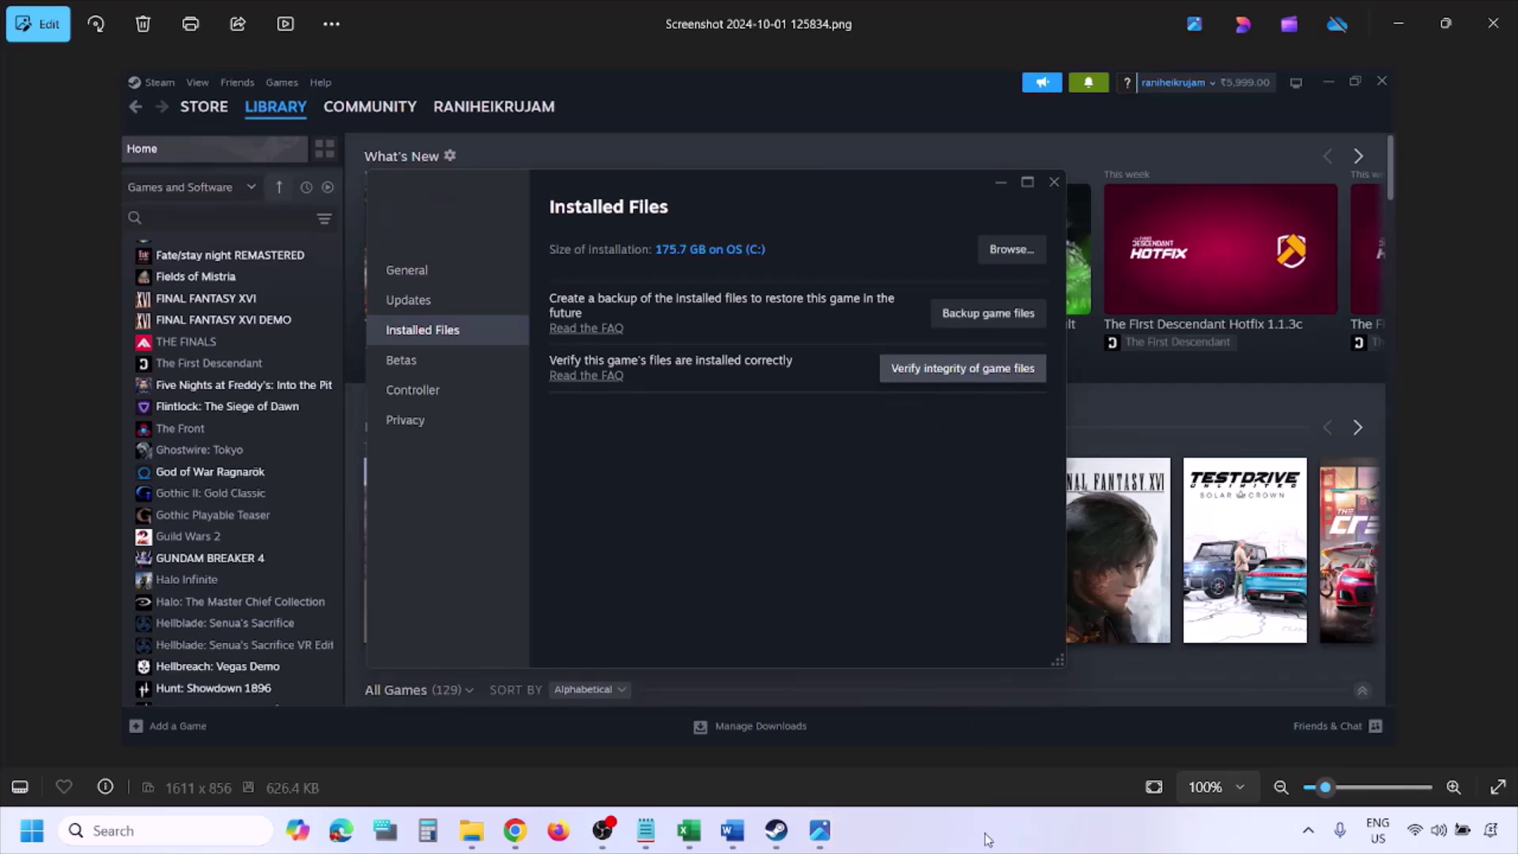
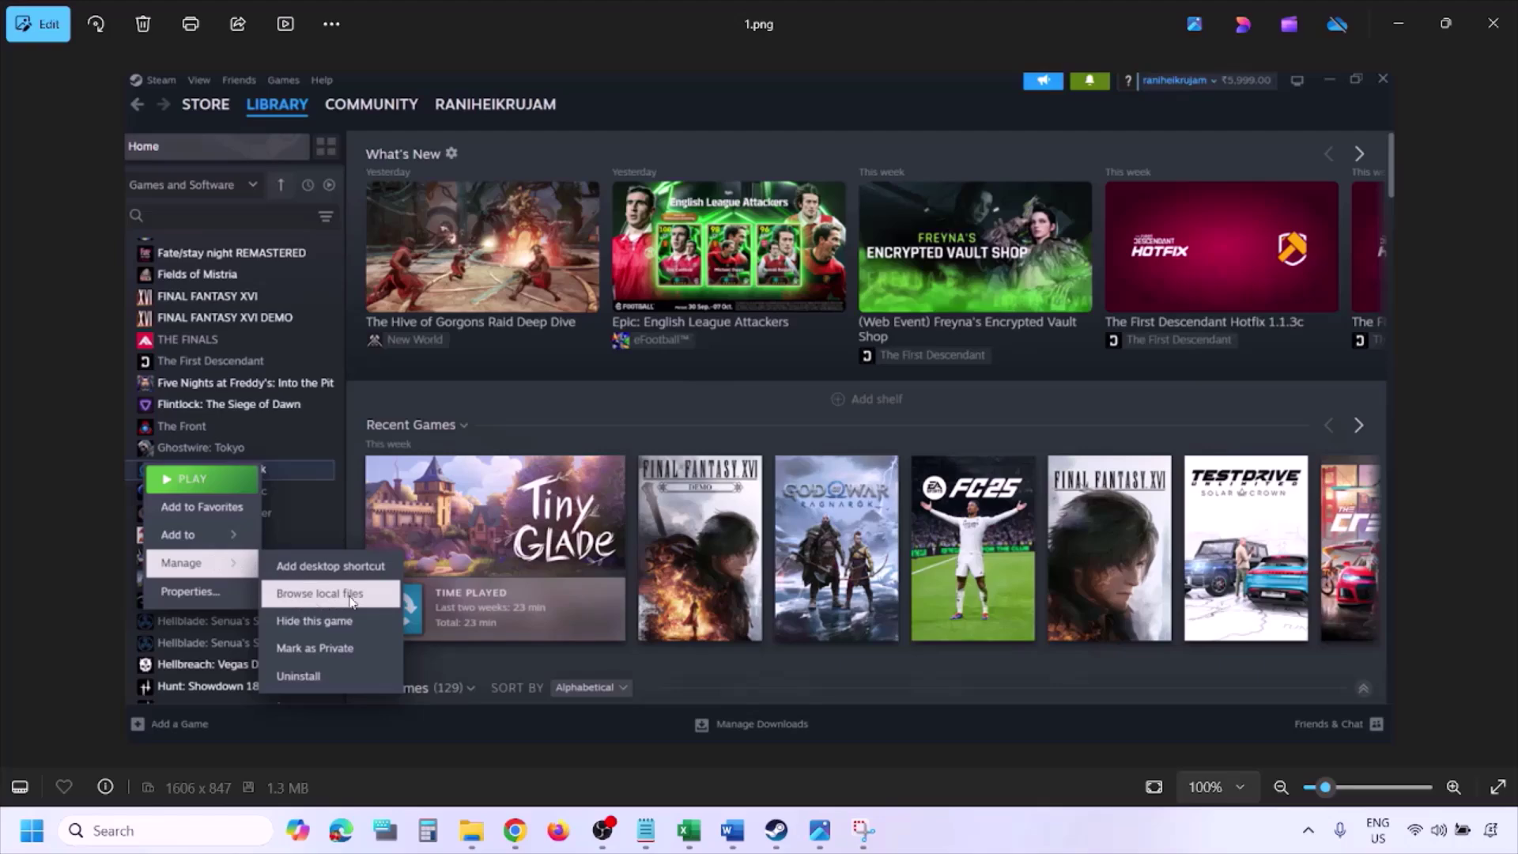
Examine 1.png on browsing a game's local files in Steam and 2.png on opening the game executable's Properties.
{"action": "scroll", "coordinate": [359, 591], "scroll_direction": "up", "scroll_amount": 1}
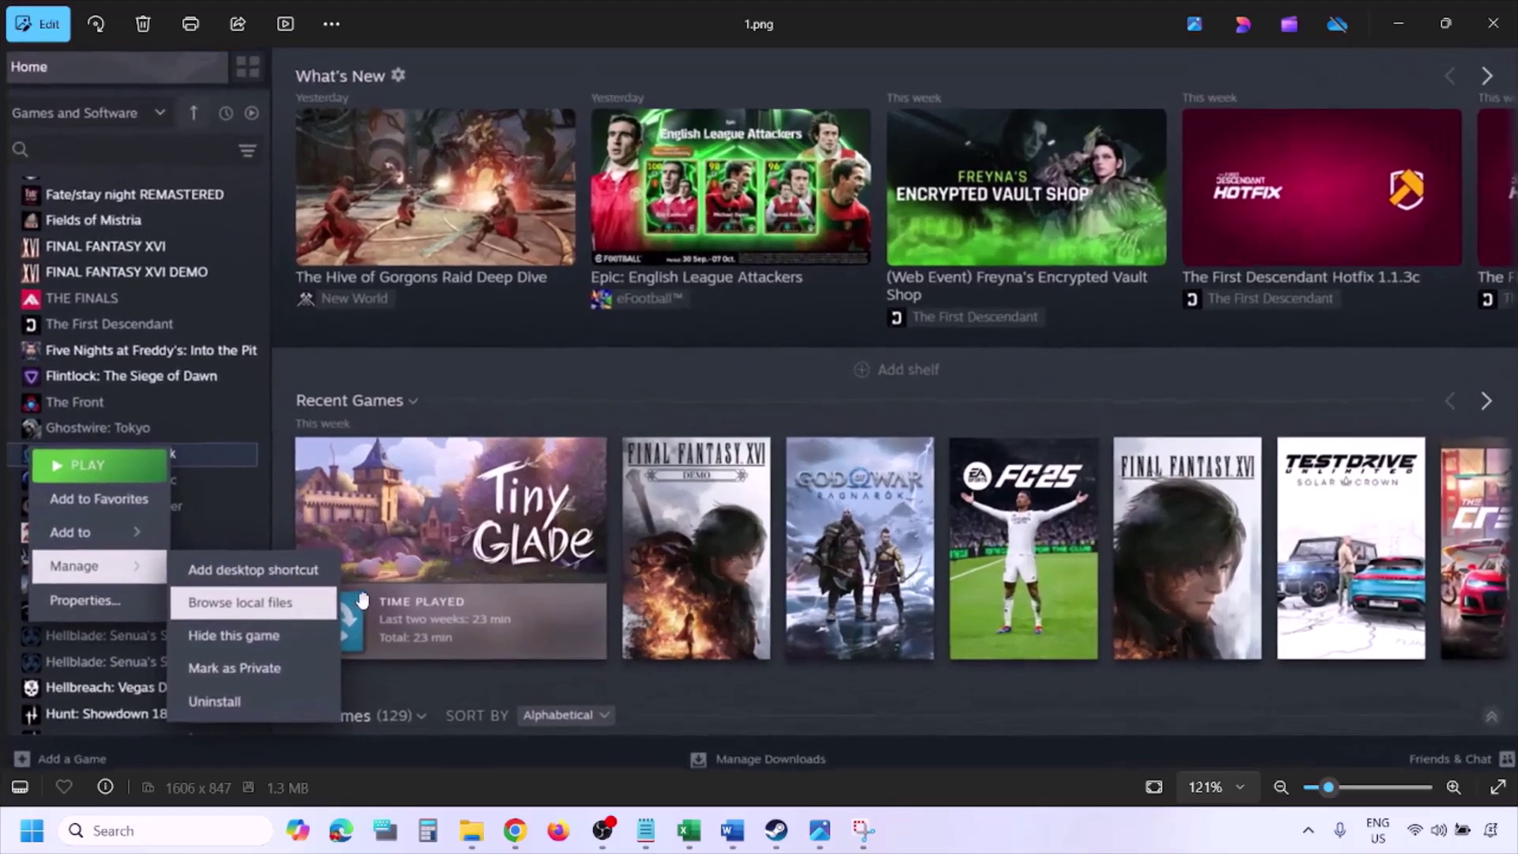
{"action": "scroll", "coordinate": [304, 612], "scroll_direction": "down", "scroll_amount": 1}
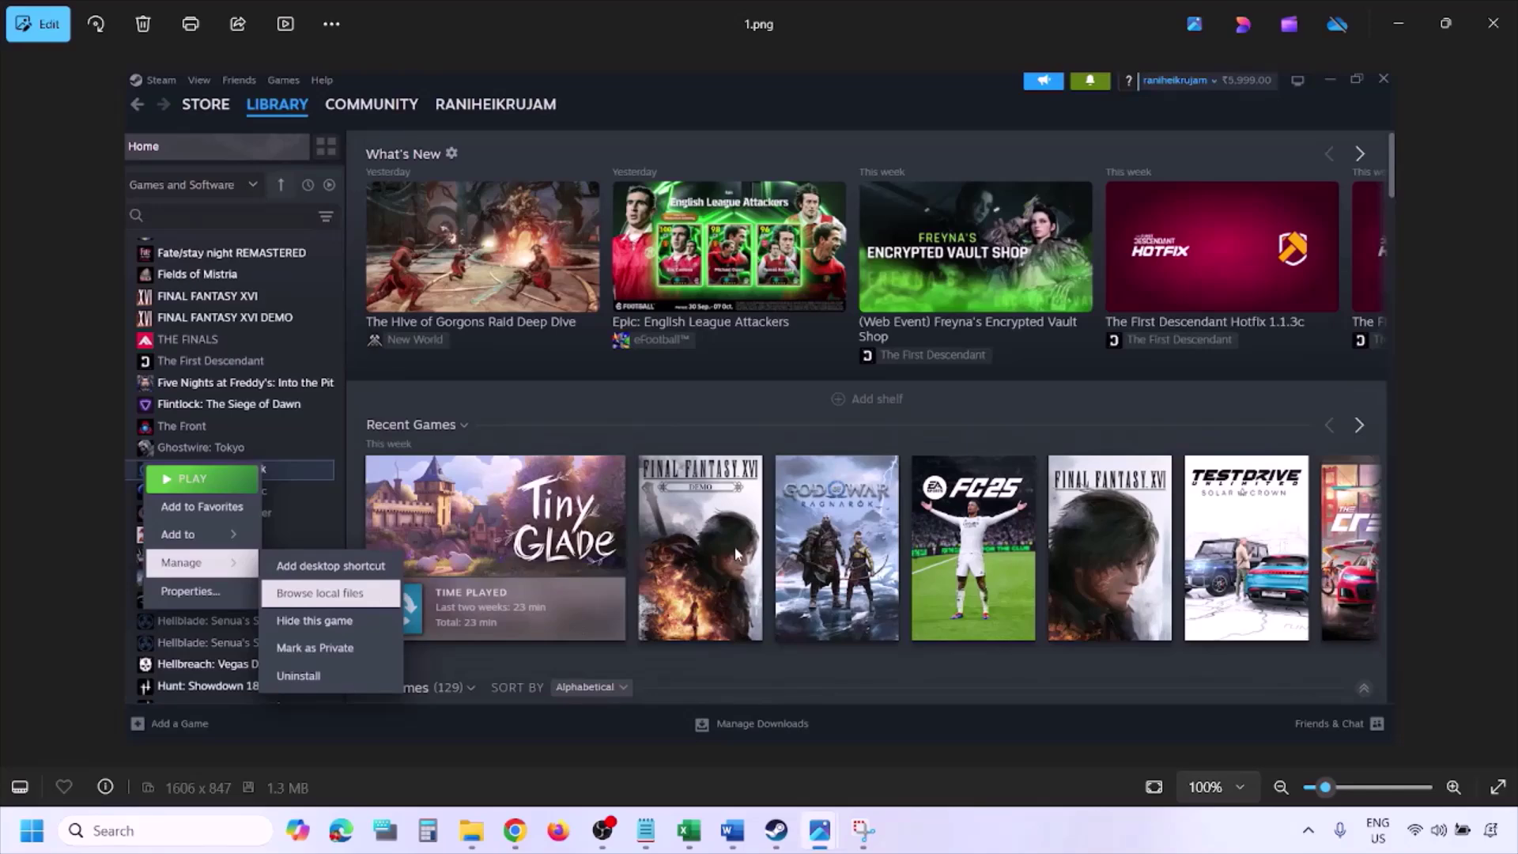
{"action": "key", "text": "Right"}
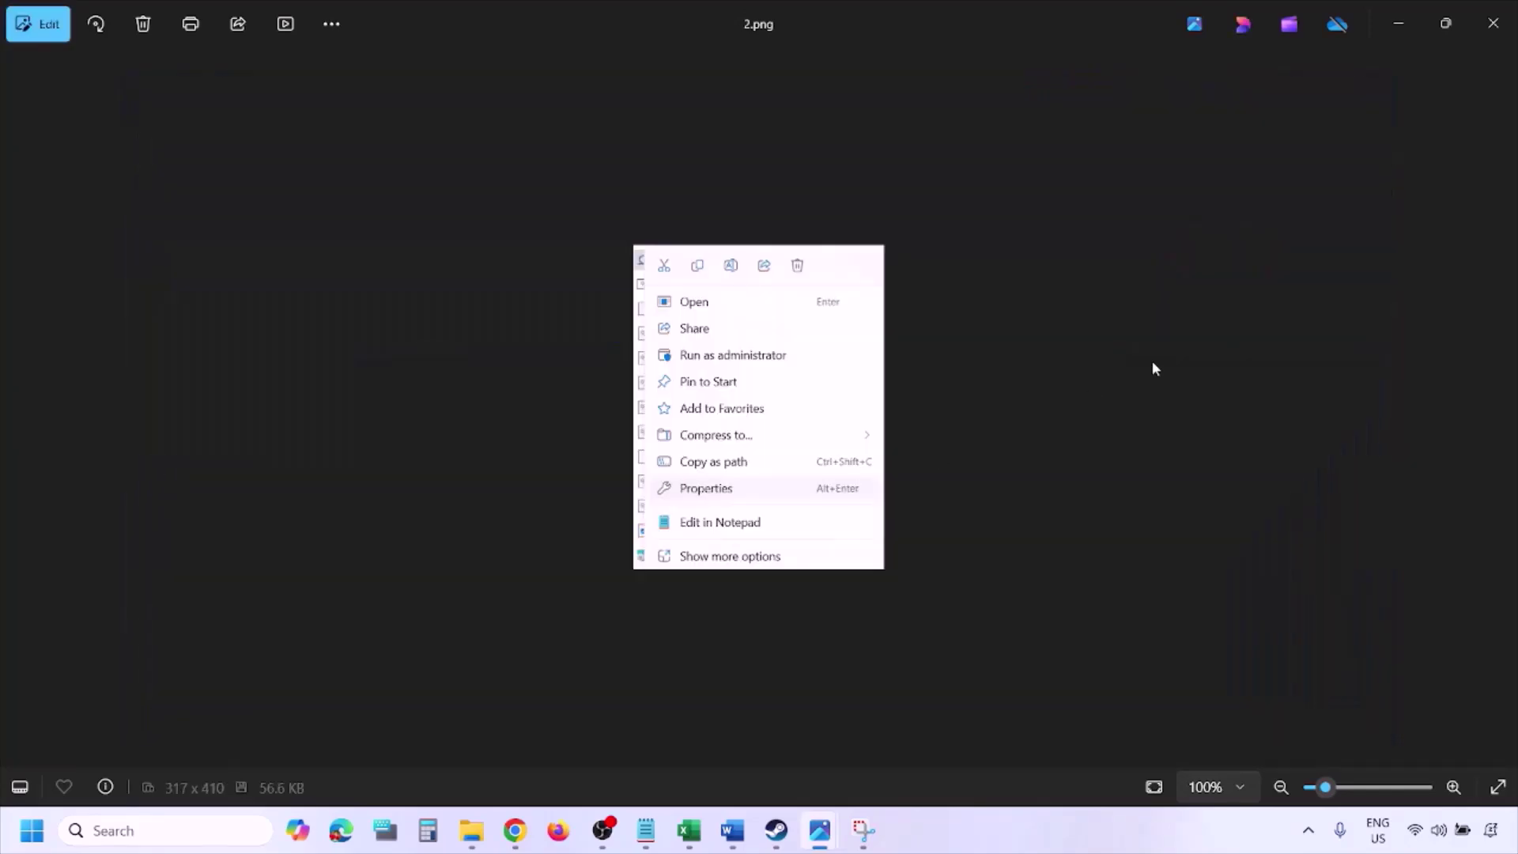
{"action": "scroll", "coordinate": [750, 477], "scroll_direction": "up", "scroll_amount": 3}
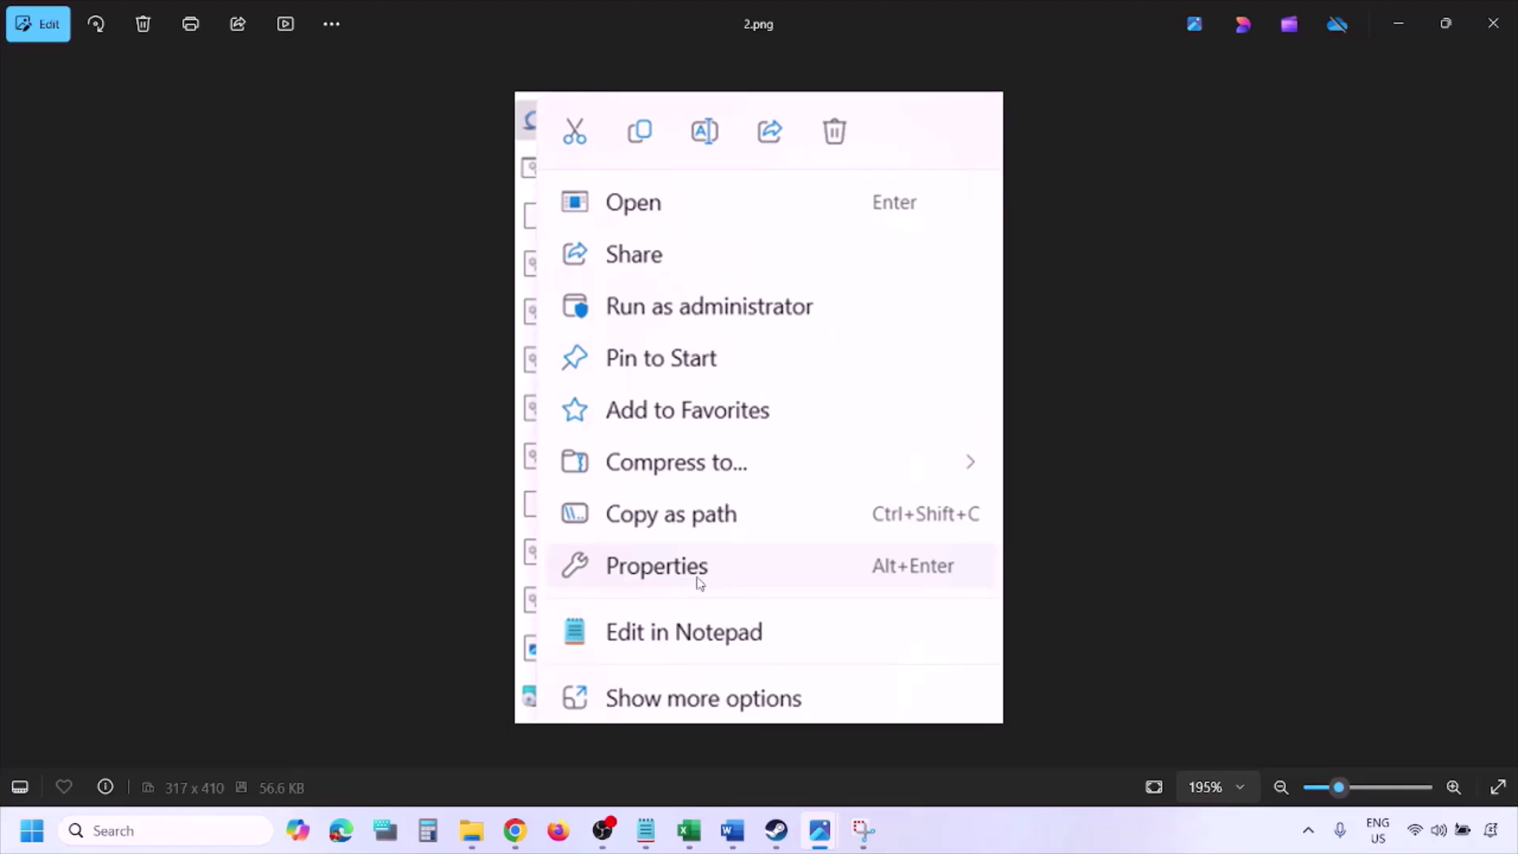
{"action": "scroll", "coordinate": [696, 578], "scroll_direction": "down", "scroll_amount": 3}
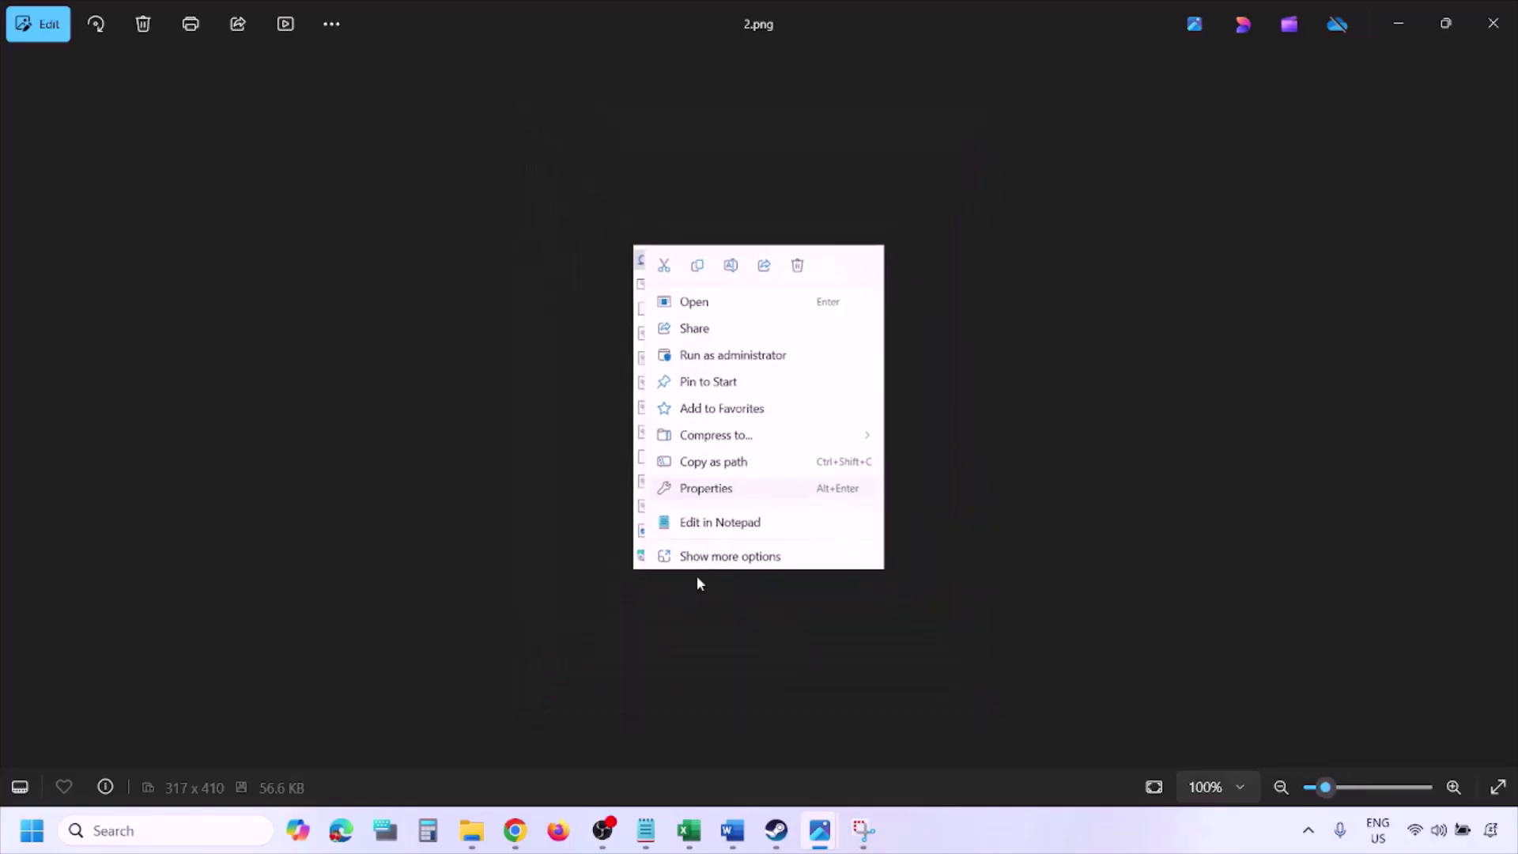
Examine 3.png on the Compatibility settings, including Run this program as an administrator and the Apply and OK buttons.
{"action": "key", "text": "Right"}
{"action": "scroll", "coordinate": [452, 447], "scroll_direction": "up", "scroll_amount": 1}
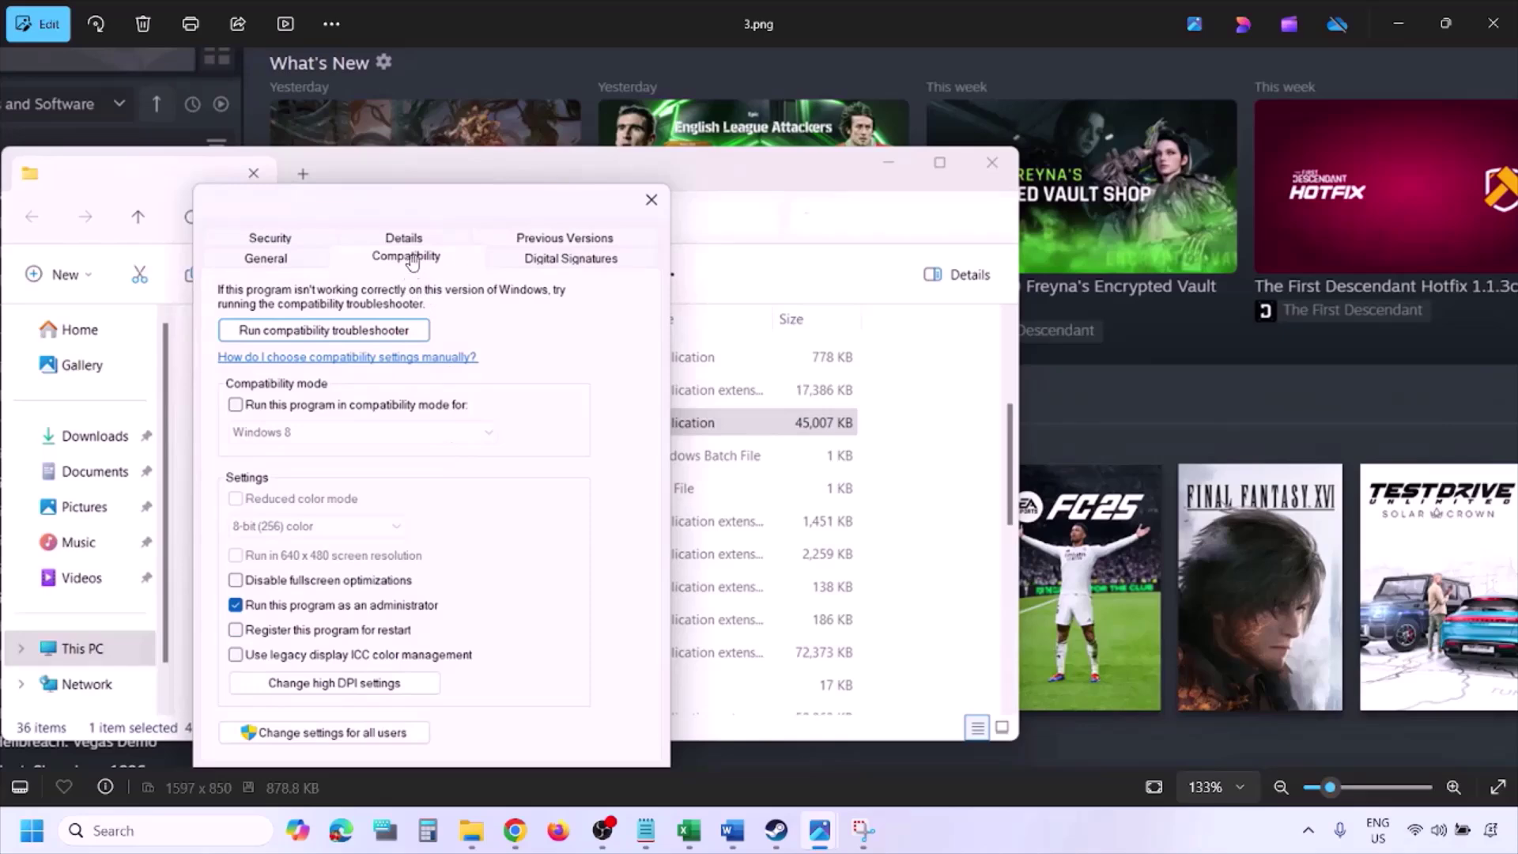
{"action": "left_click_drag", "start_coordinate": [335, 593], "coordinate": [336, 521]}
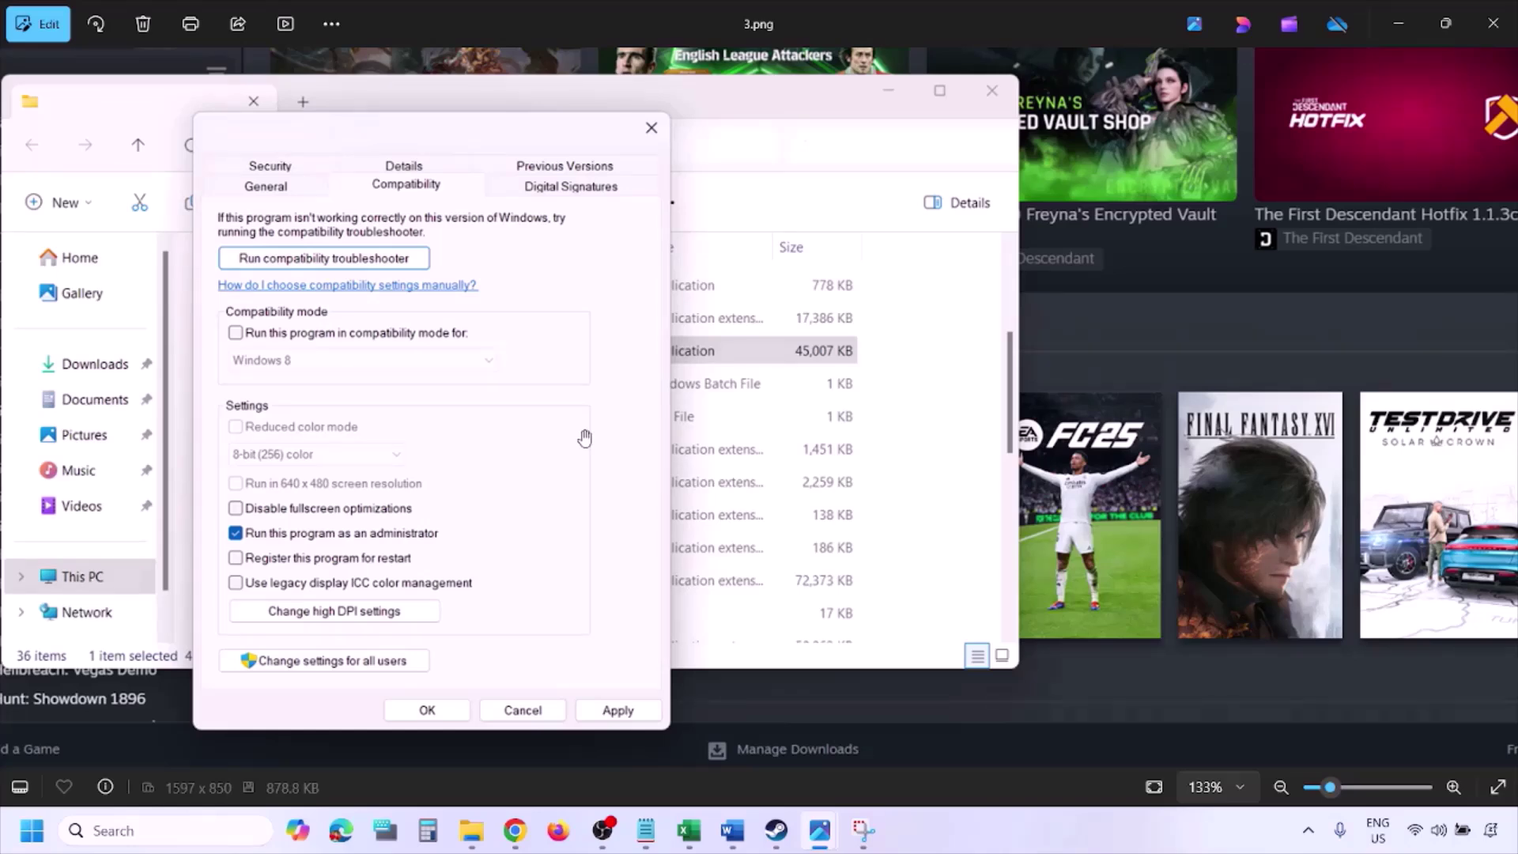
{"action": "scroll", "coordinate": [584, 437], "scroll_direction": "down", "scroll_amount": 2}
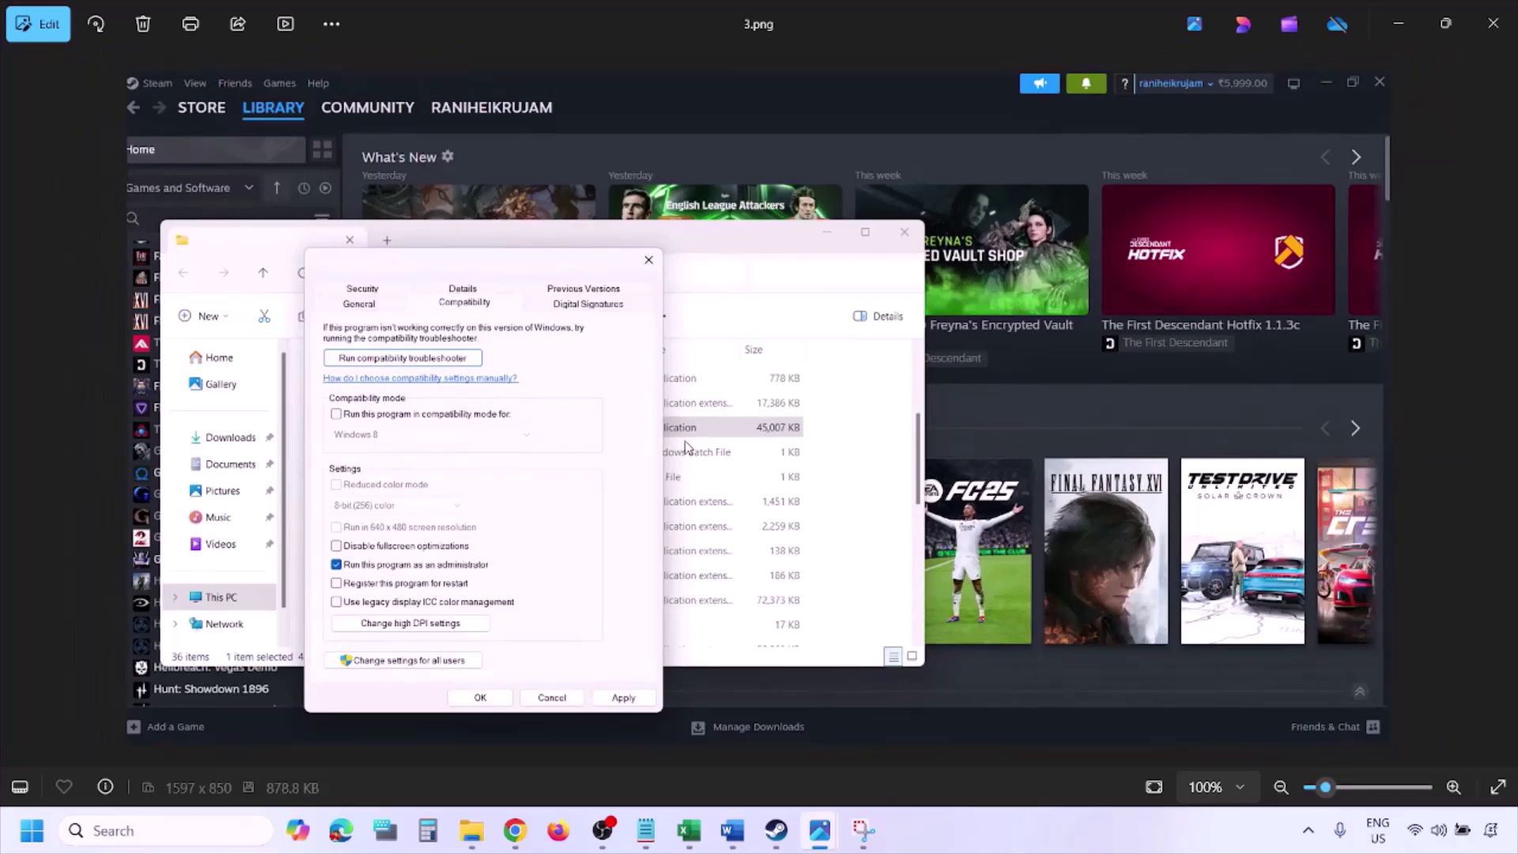
Examine 4.png on running the program in Windows 8 compatibility mode, and bring up 5.png on choosing the Windows version.
{"action": "key", "text": "Right"}
{"action": "scroll", "coordinate": [686, 448], "scroll_direction": "up", "scroll_amount": 3}
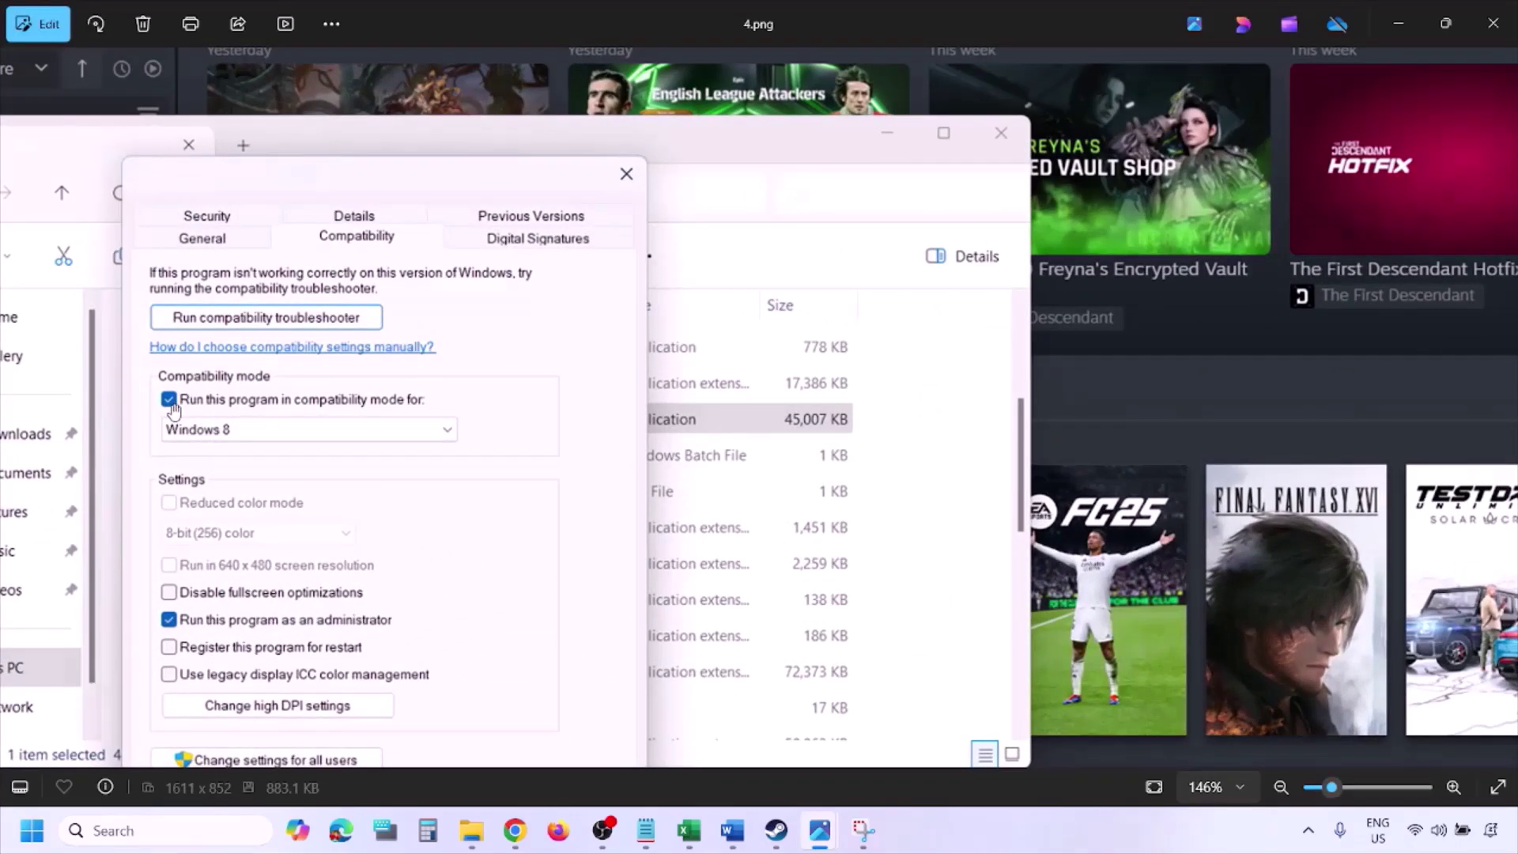
{"action": "left_click_drag", "start_coordinate": [204, 430], "coordinate": [213, 375]}
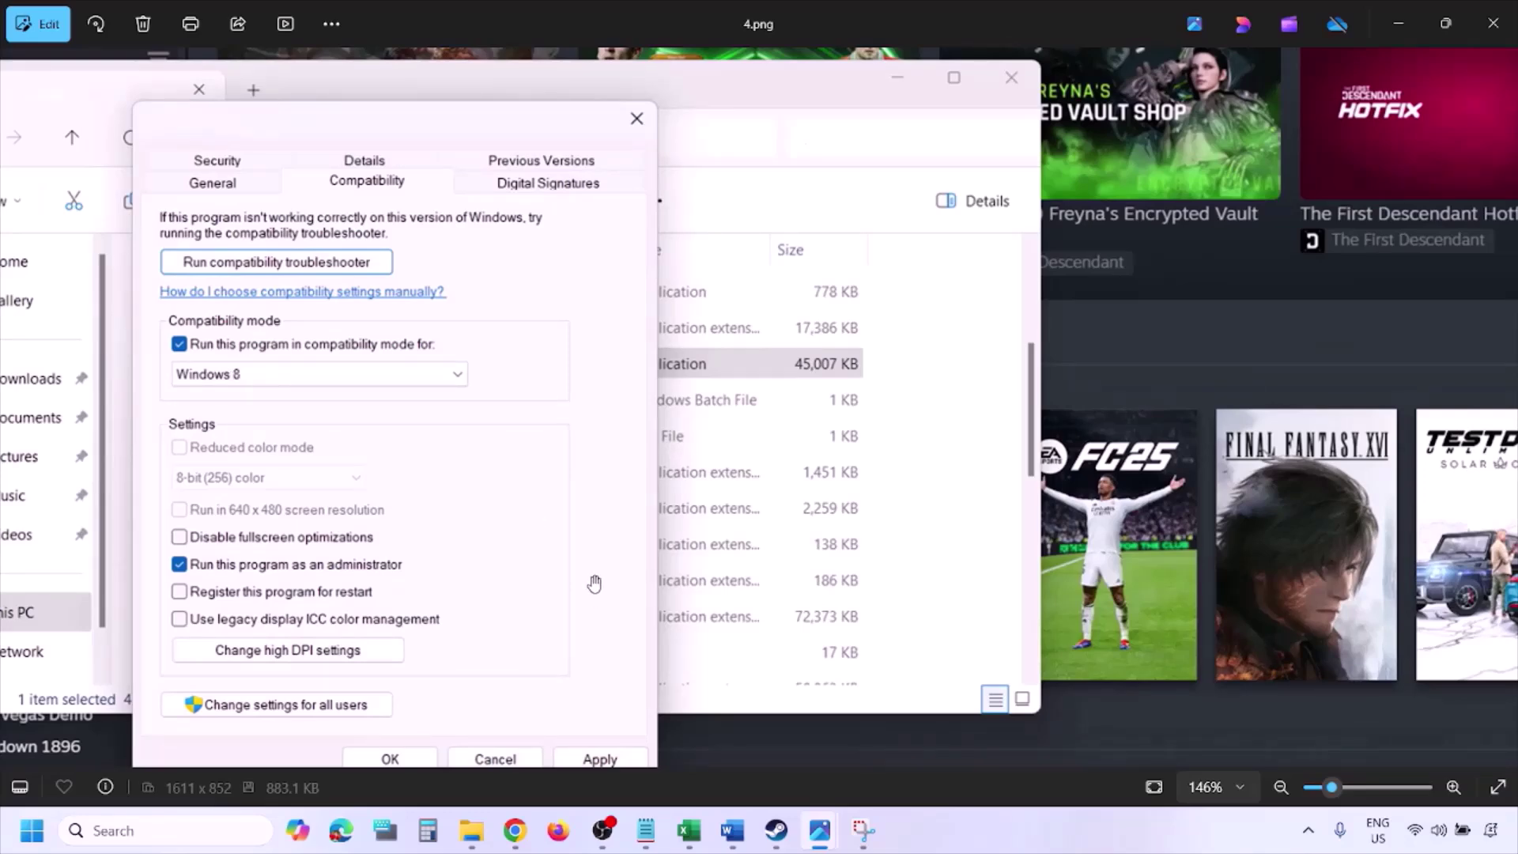
{"action": "left_click_drag", "start_coordinate": [585, 592], "coordinate": [593, 546]}
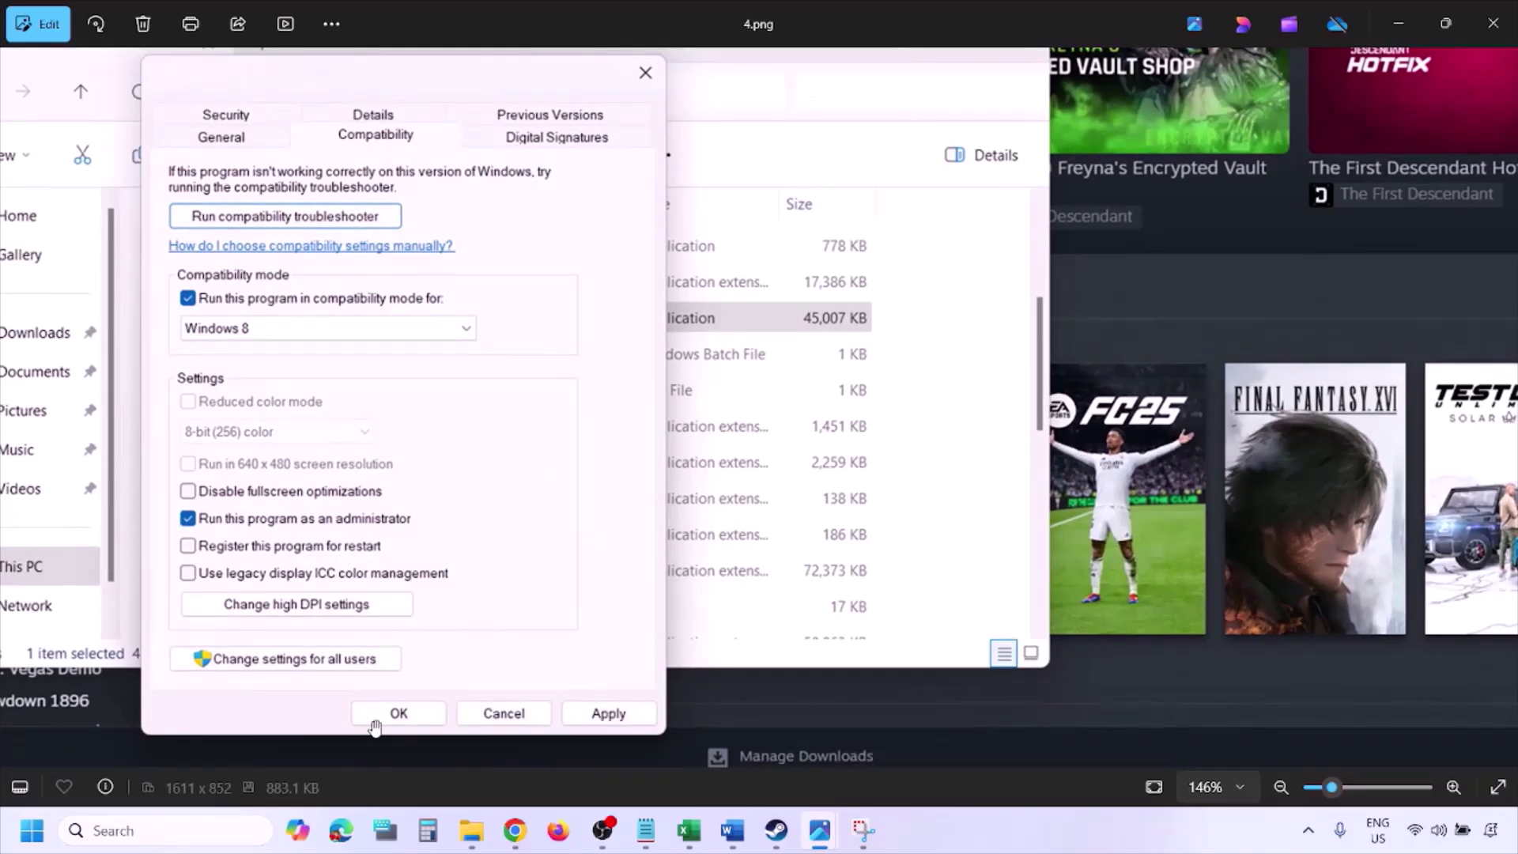
{"action": "scroll", "coordinate": [813, 559], "scroll_direction": "down", "scroll_amount": 3}
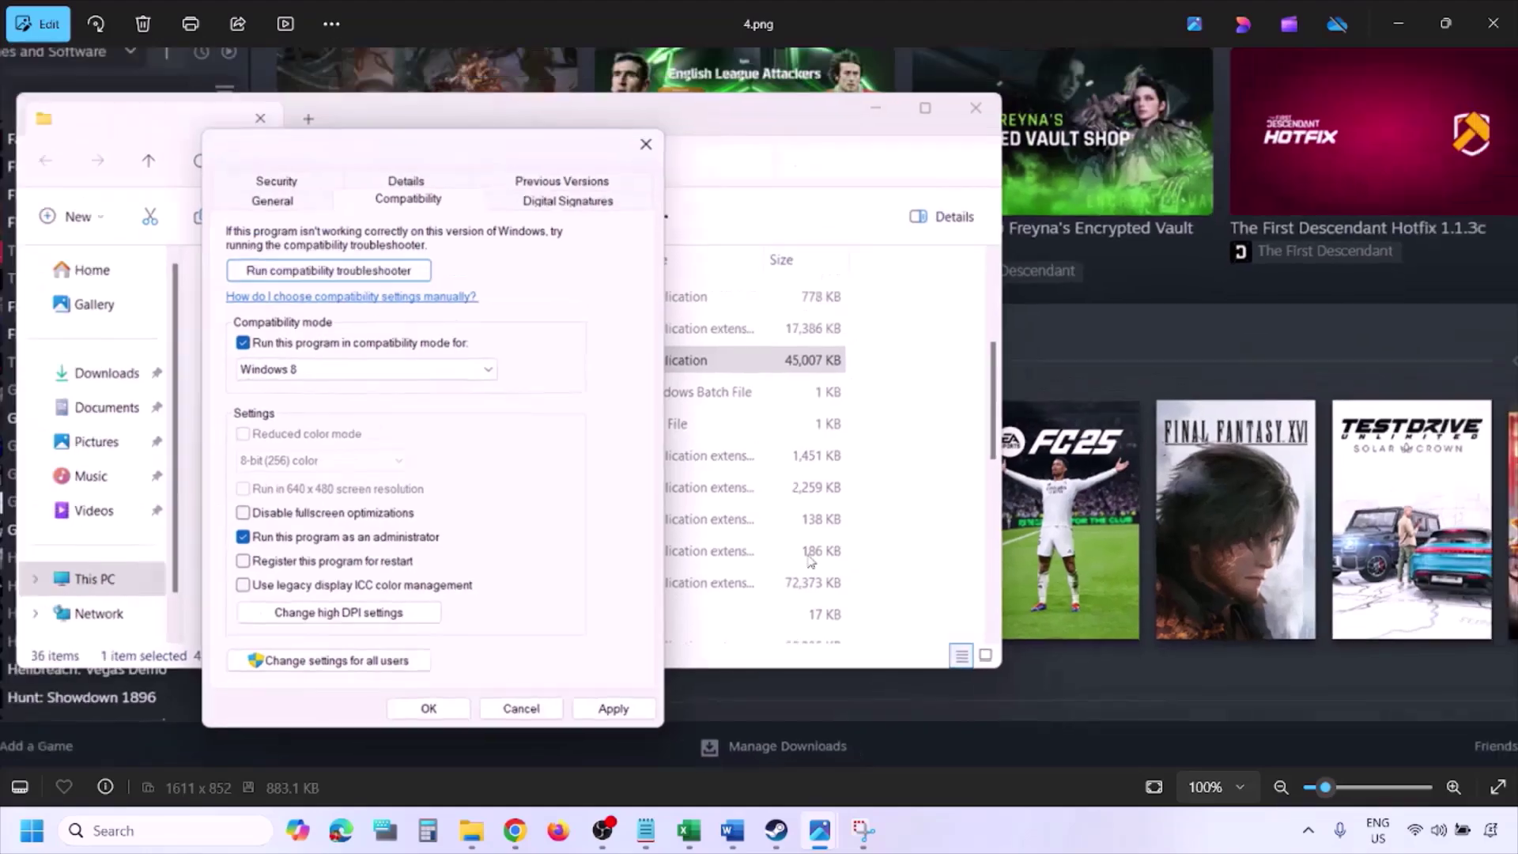
{"action": "key", "text": "Right"}
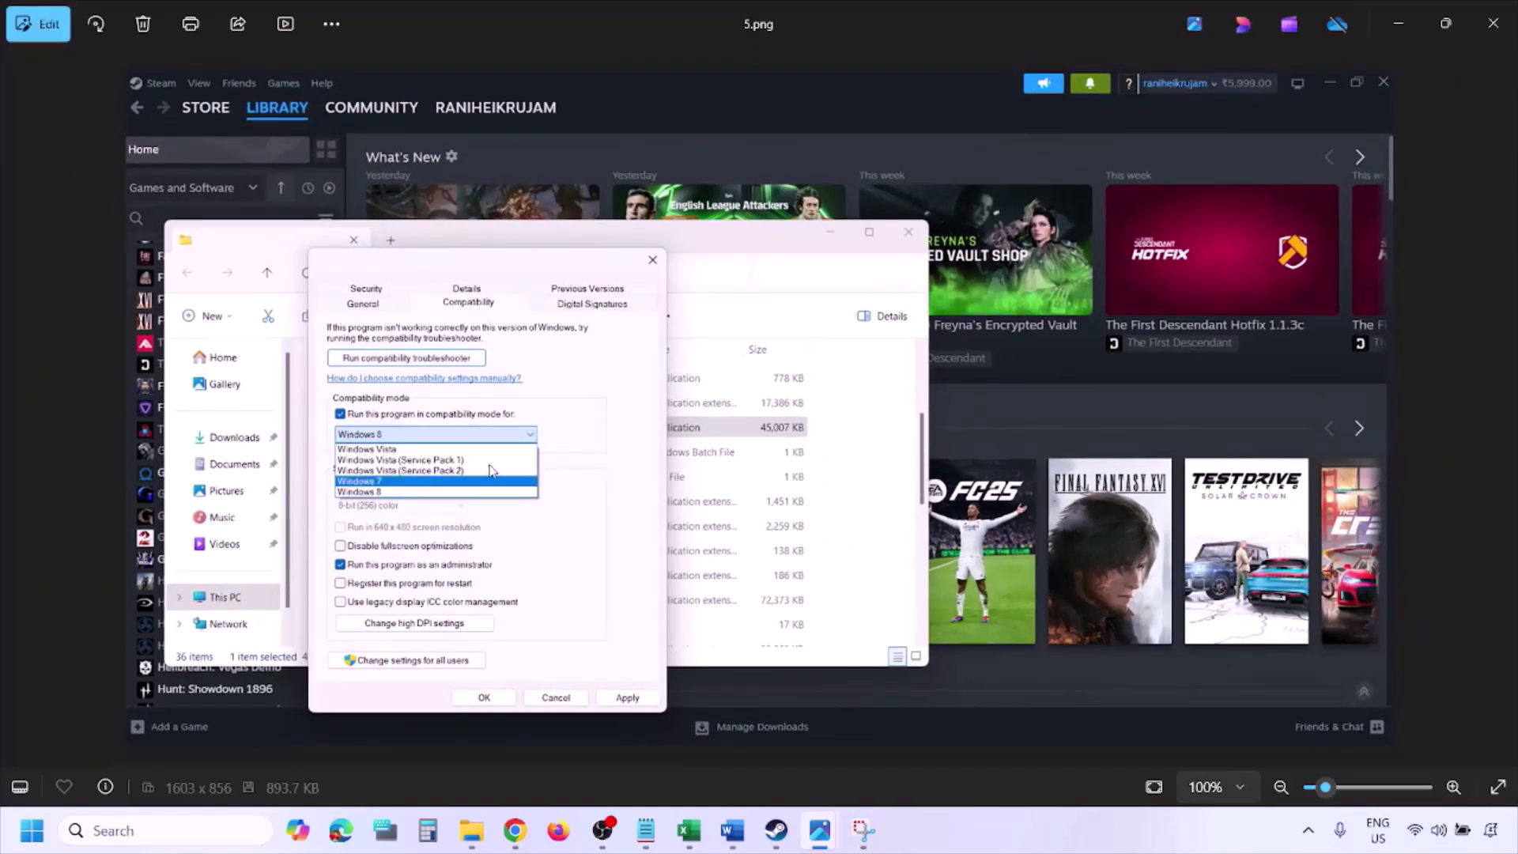
Examine the Windows 7 and Windows 8 compatibility choices in 5.png, and bring up 6.png.
{"action": "scroll", "coordinate": [491, 470], "scroll_direction": "up", "scroll_amount": 3}
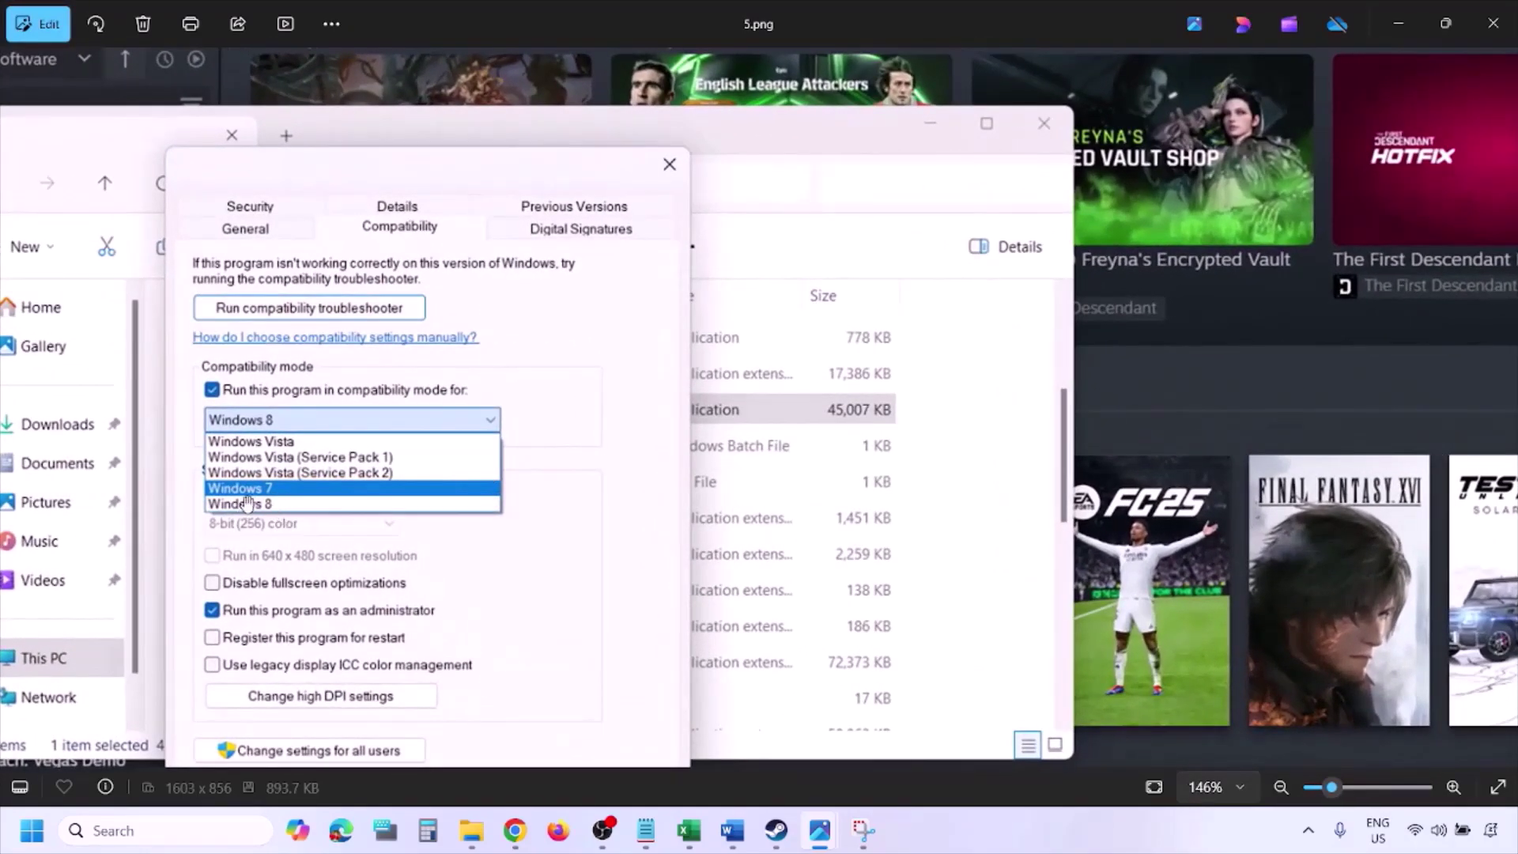
{"action": "scroll", "coordinate": [286, 498], "scroll_direction": "down", "scroll_amount": 3}
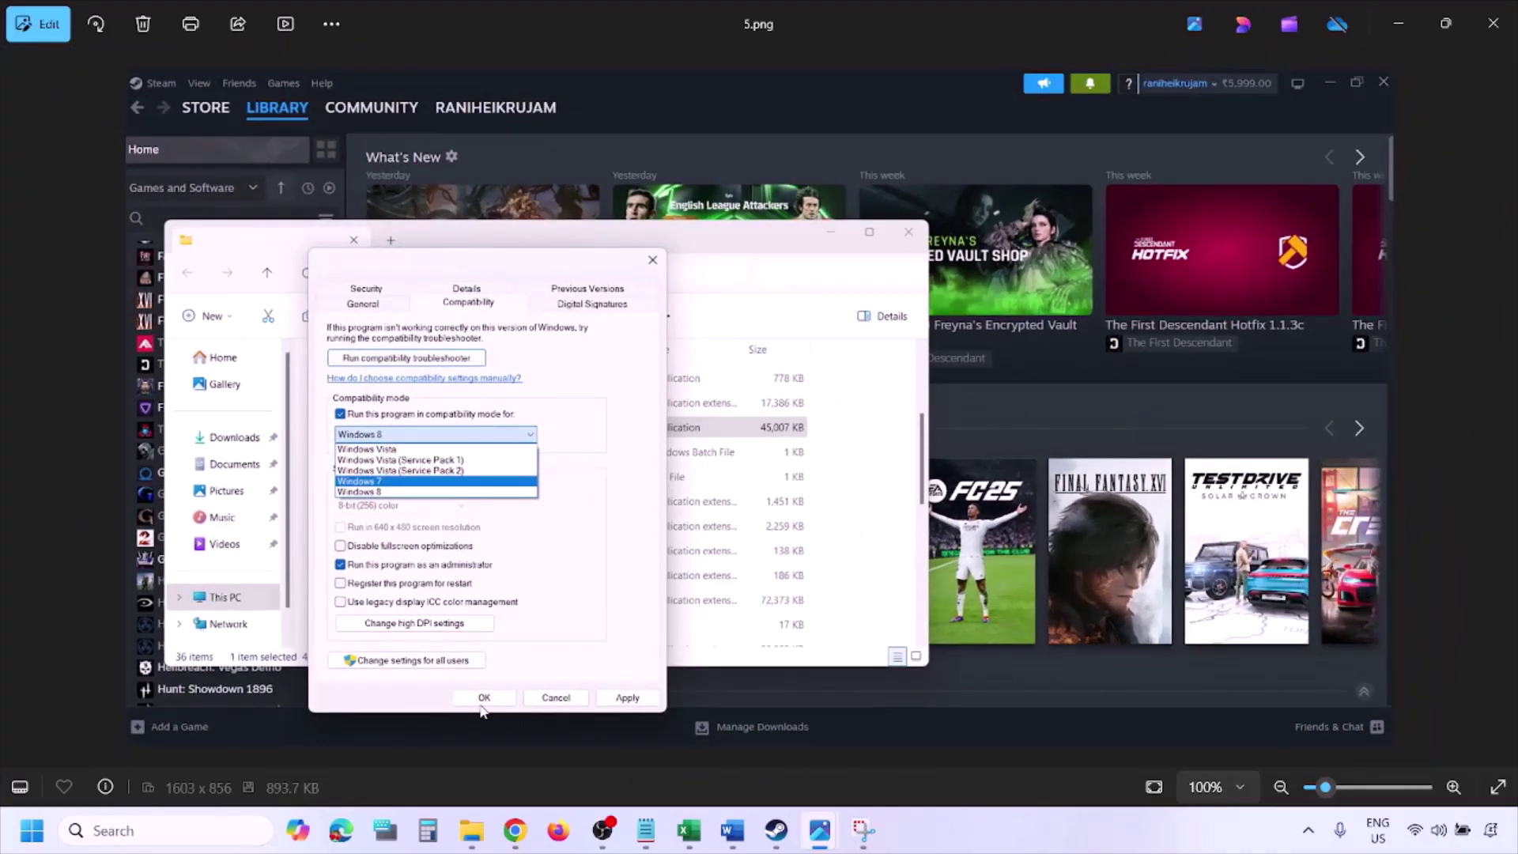
{"action": "key", "text": "Right"}
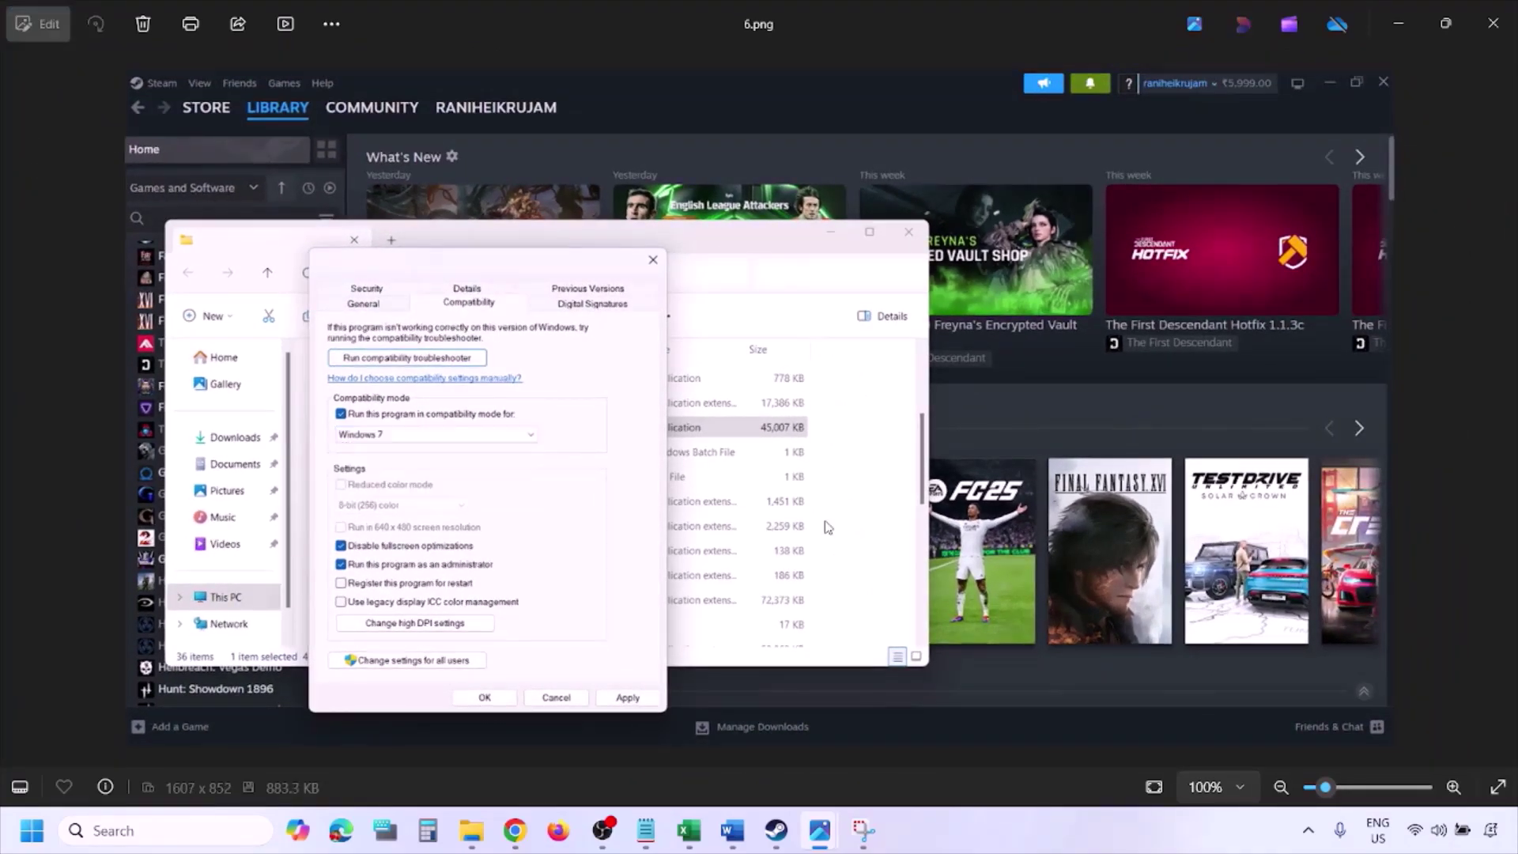
Examine 6.png on Disable fullscreen optimizations, Windows 7 compatibility mode, and the Apply and OK buttons.
{"action": "scroll", "coordinate": [495, 468], "scroll_direction": "up", "scroll_amount": 3}
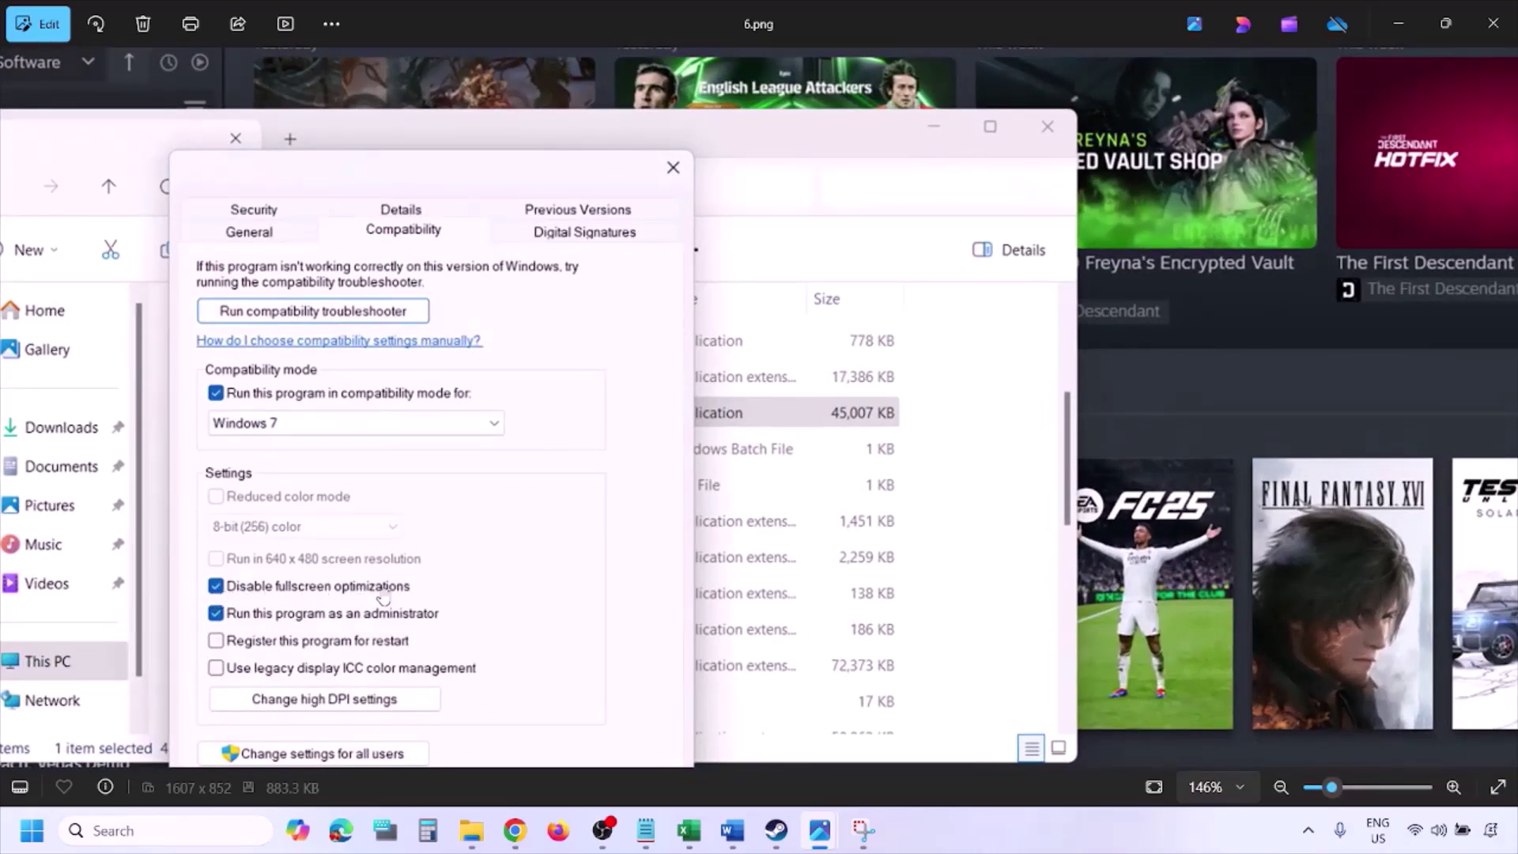
{"action": "left_click_drag", "start_coordinate": [432, 515], "coordinate": [500, 405]}
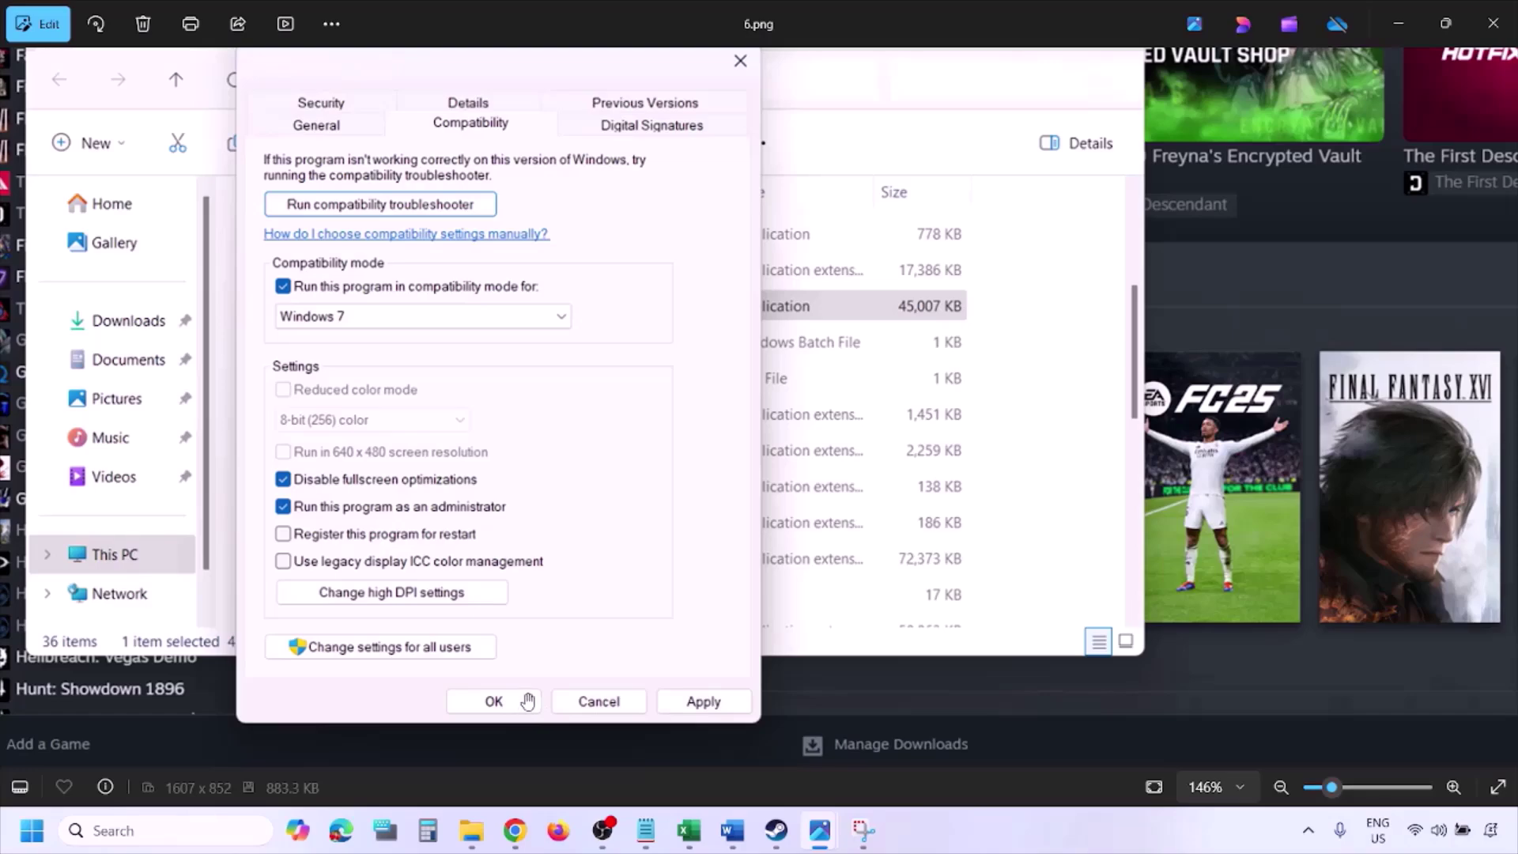
{"action": "scroll", "coordinate": [522, 704], "scroll_direction": "down", "scroll_amount": 3}
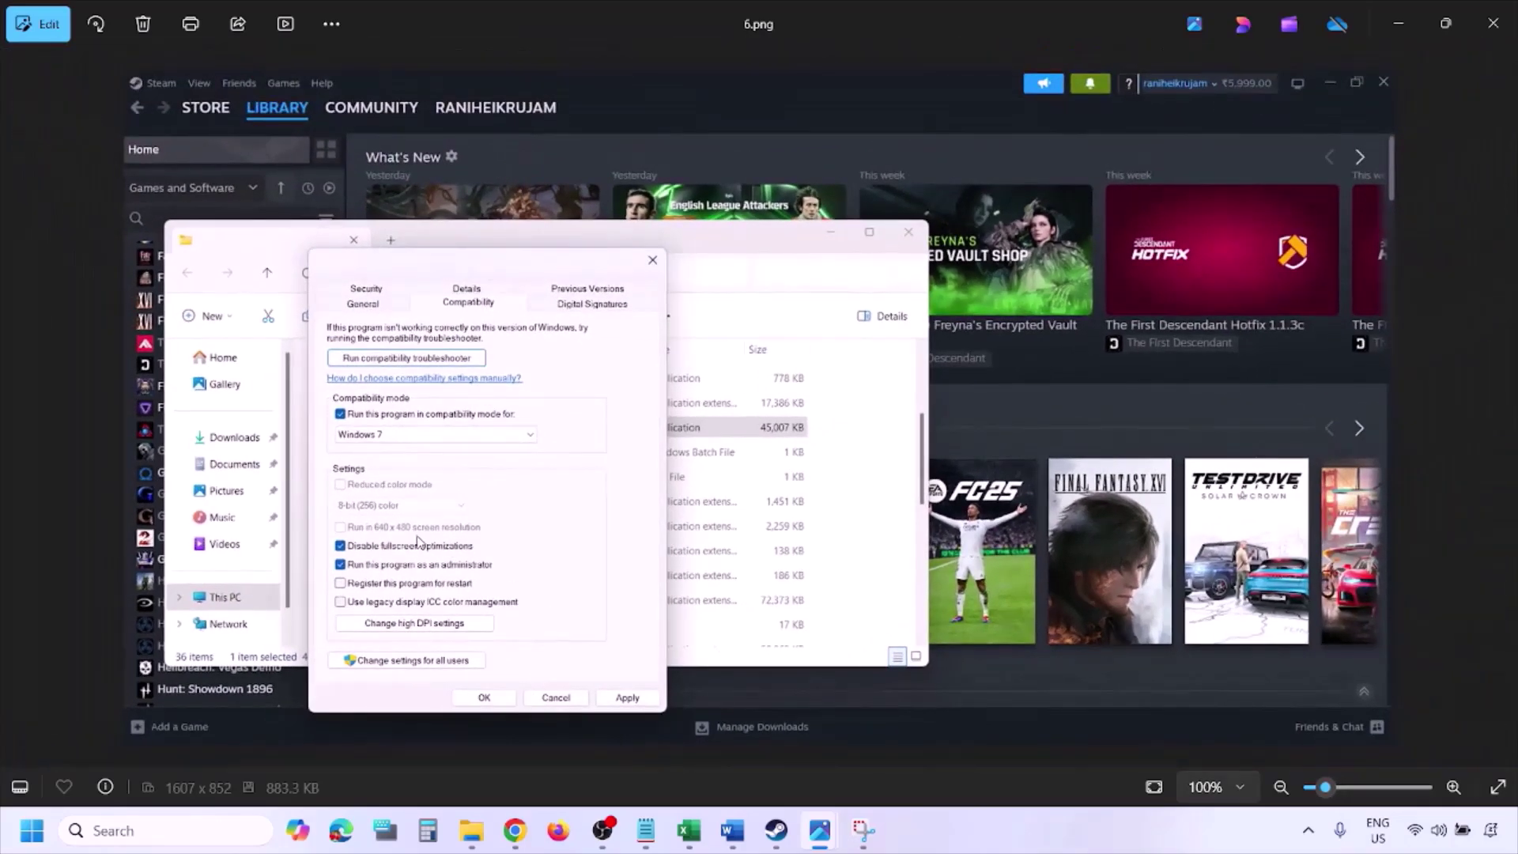
{"action": "scroll", "coordinate": [419, 541], "scroll_direction": "up", "scroll_amount": 3}
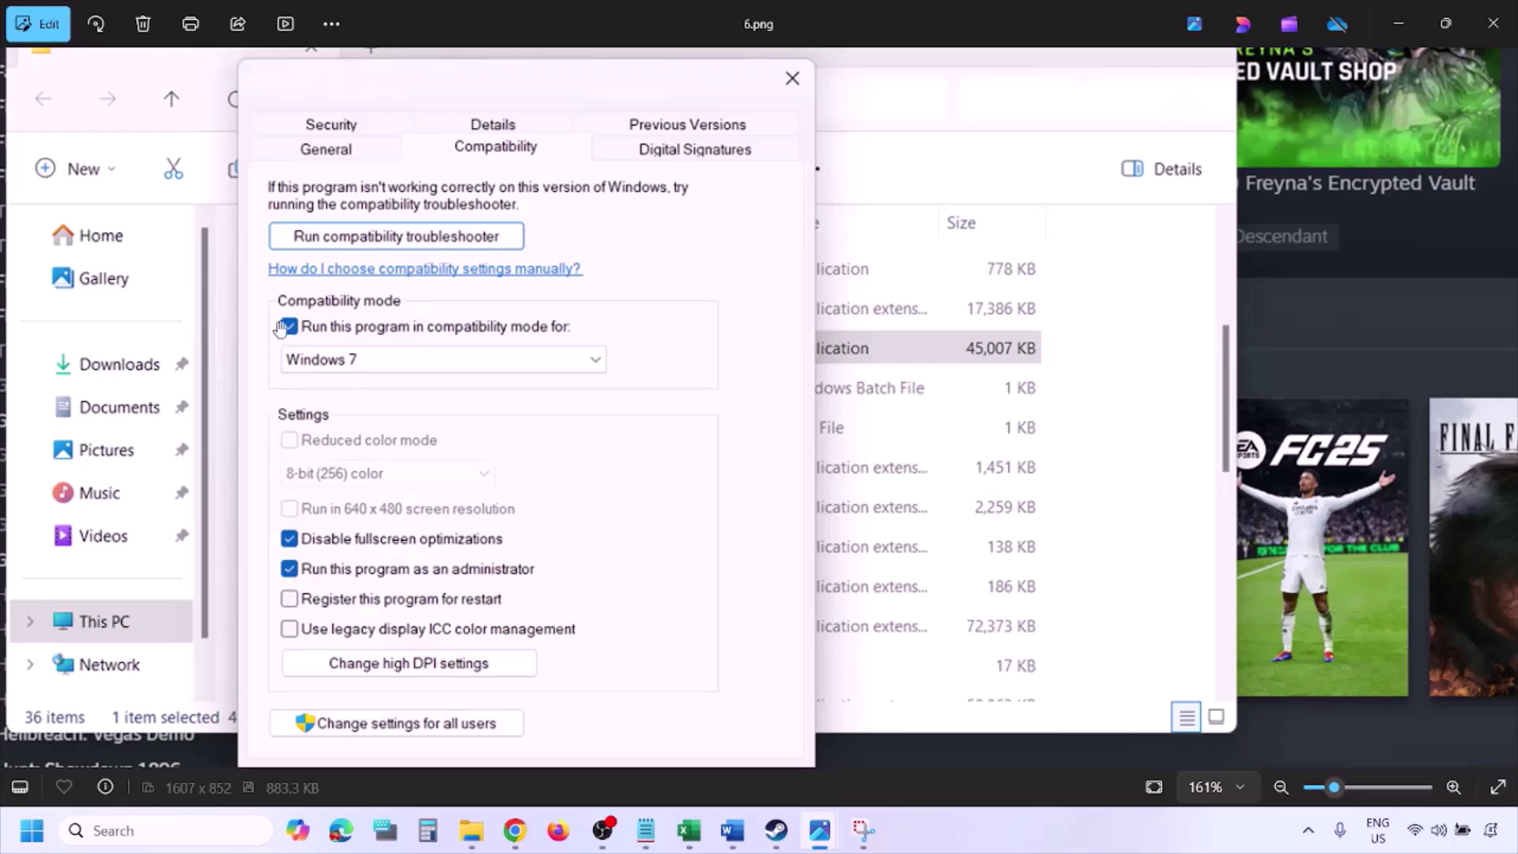
{"action": "scroll", "coordinate": [430, 462], "scroll_direction": "down", "scroll_amount": 3}
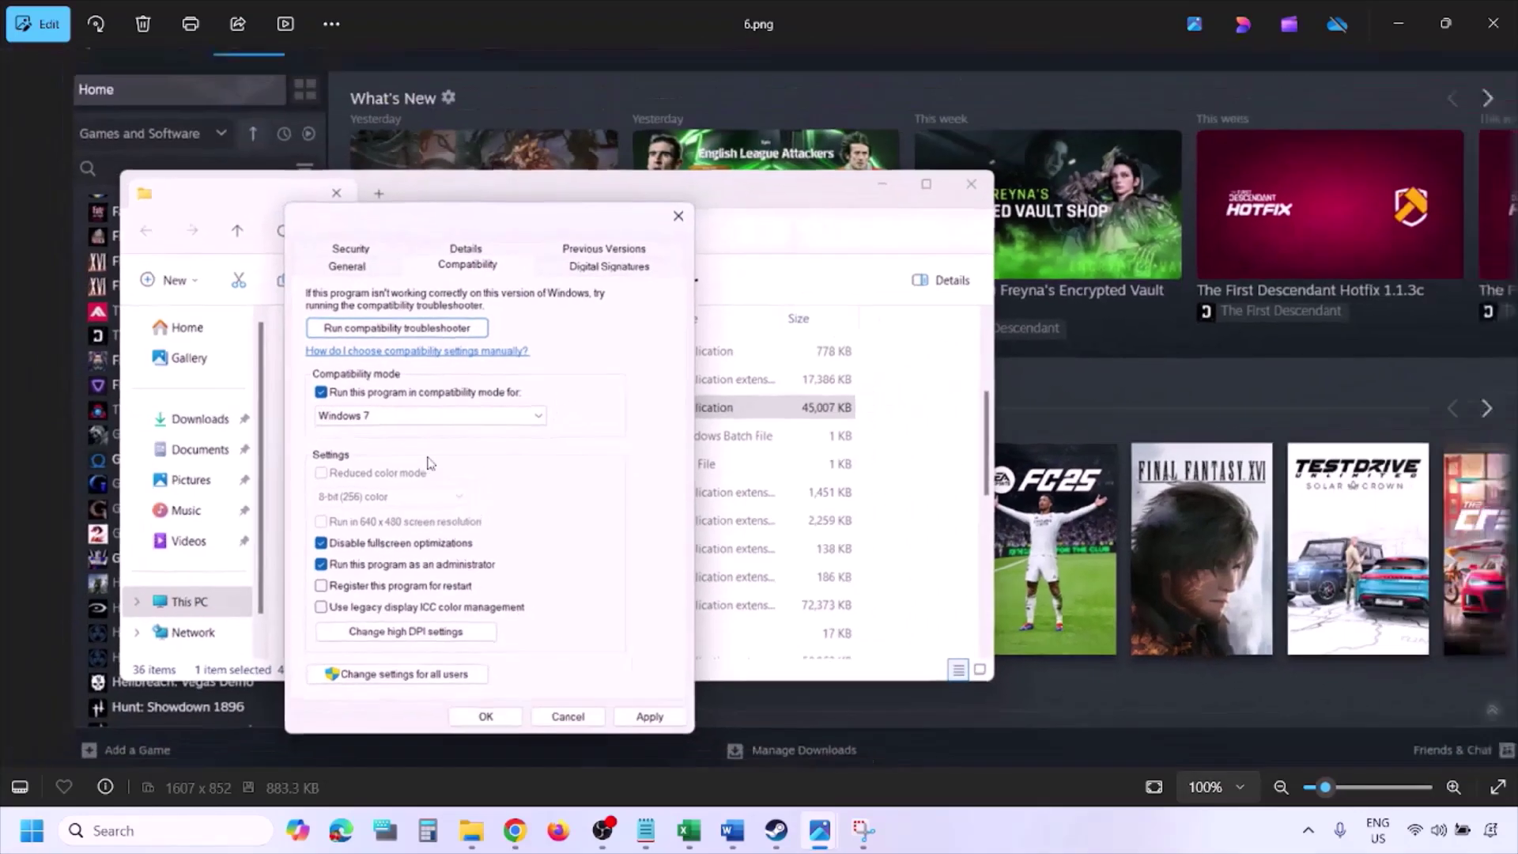
Examine 7.png on clearing all the compatibility options and applying, and return to the troubleshooting steps in Word.
{"action": "key", "text": "Right"}
{"action": "scroll", "coordinate": [429, 464], "scroll_direction": "up", "scroll_amount": 4}
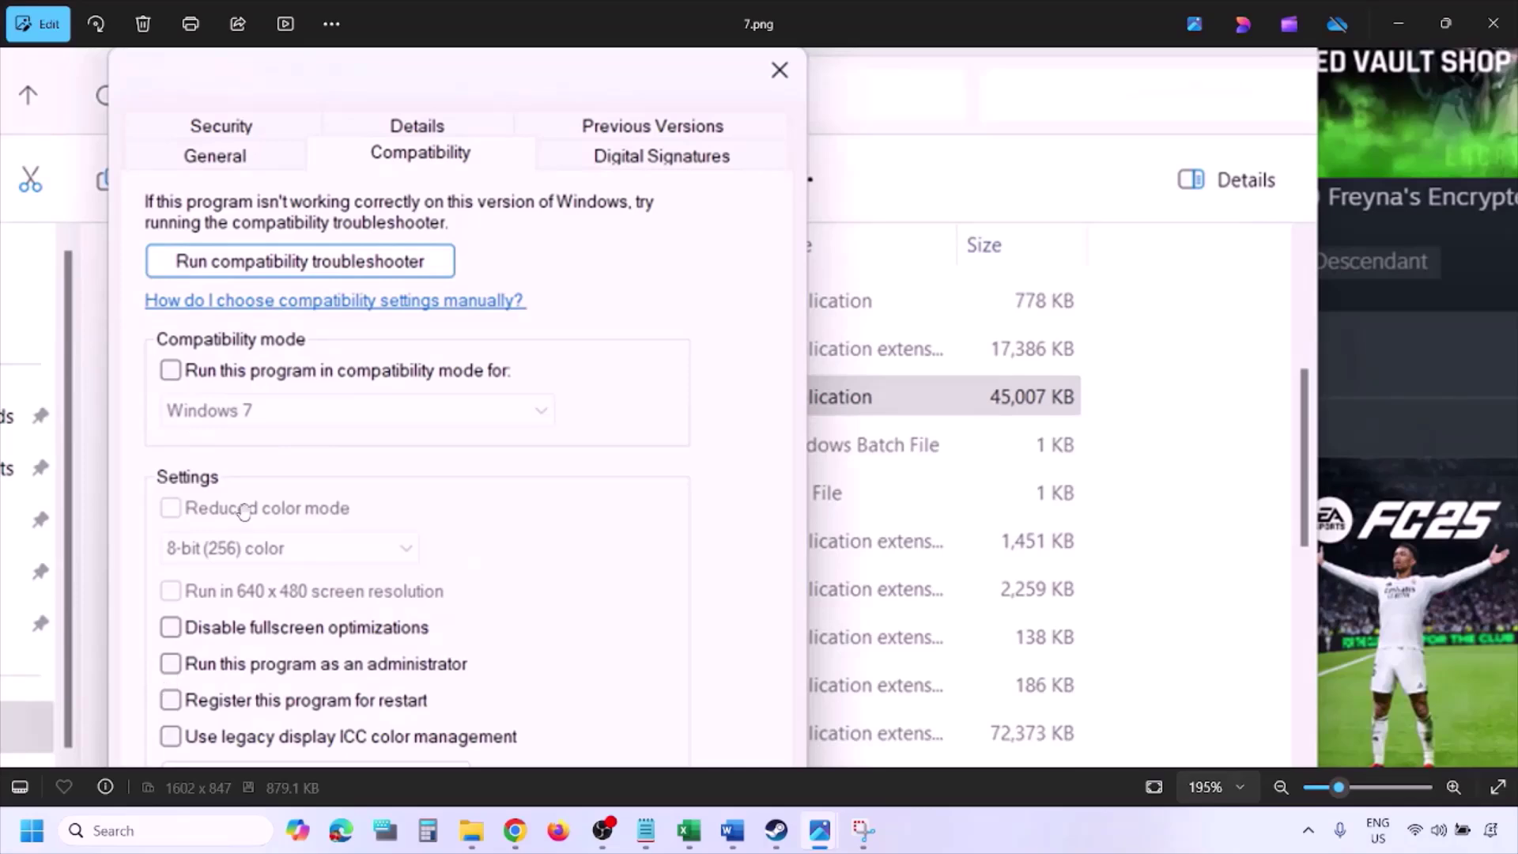
{"action": "scroll", "coordinate": [243, 513], "scroll_direction": "down", "scroll_amount": 3}
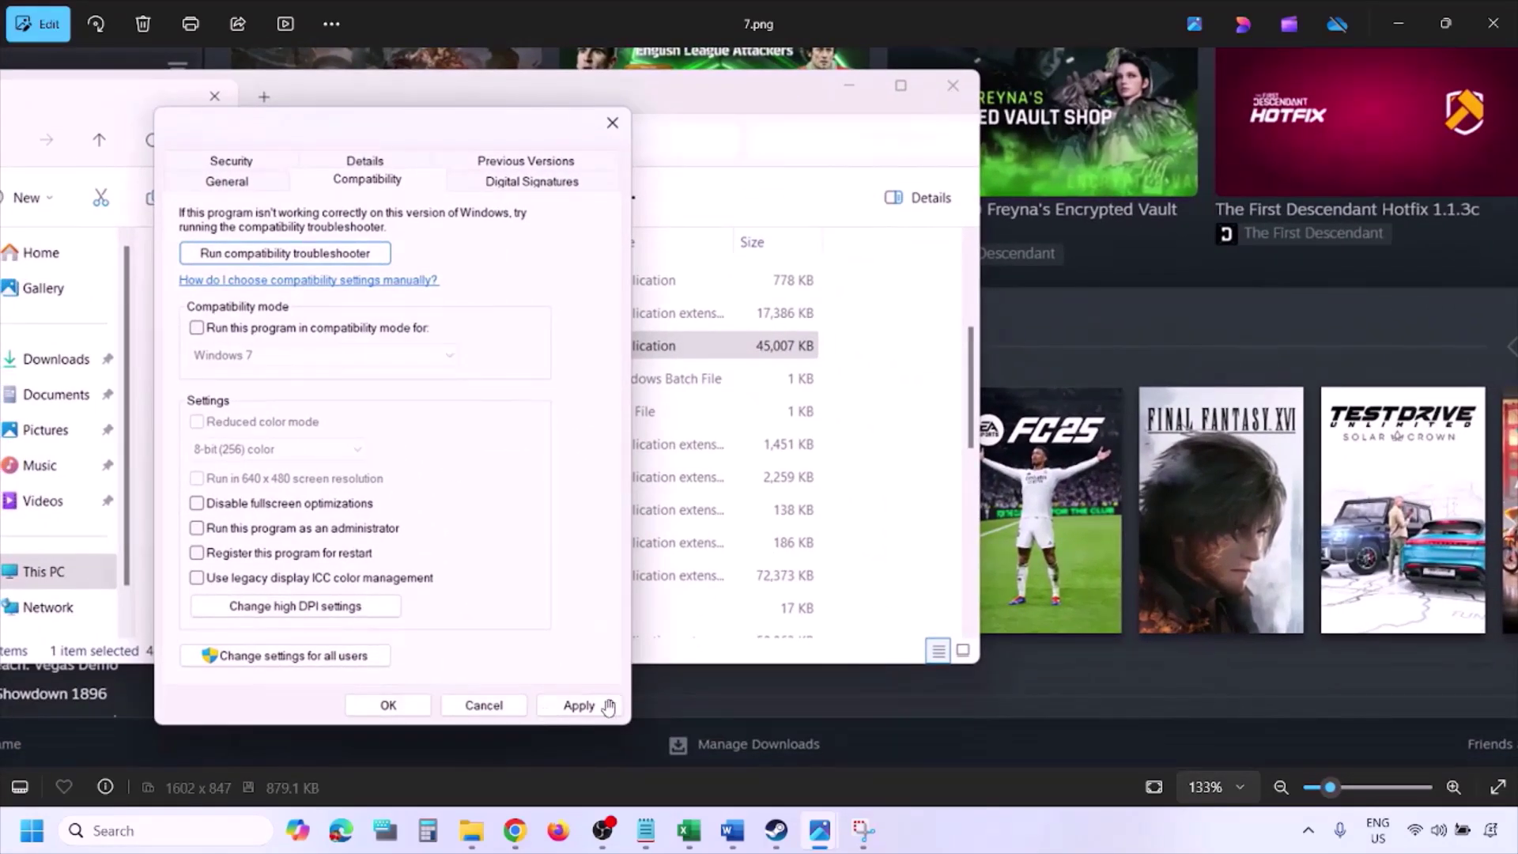
{"action": "left_click", "coordinate": [946, 840]}
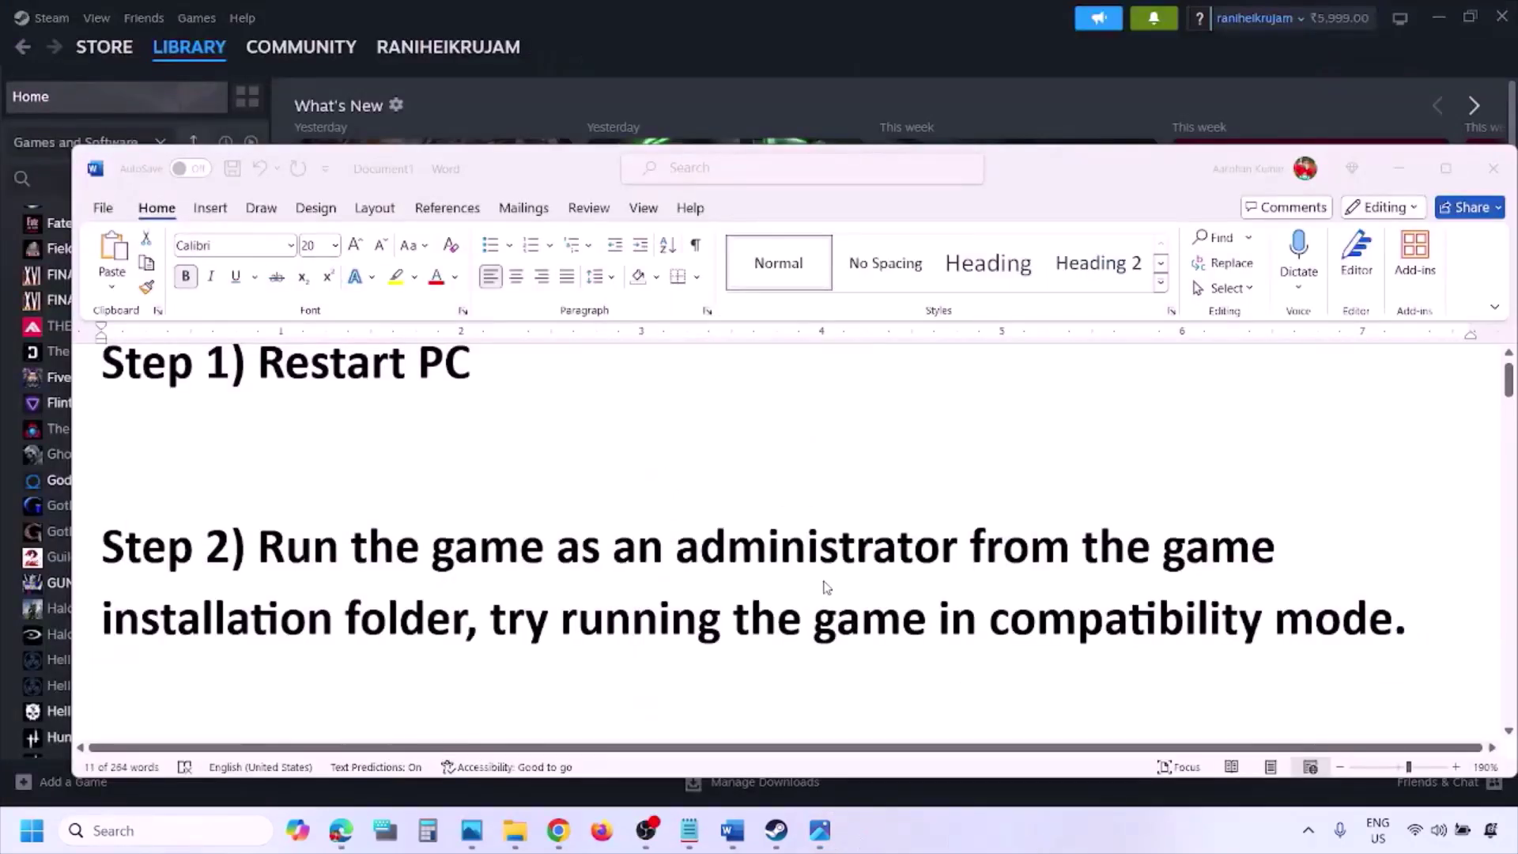
Read Step 3 on verifying the game files, and view 0.png in Photos on opening a game's Properties in Steam.
{"action": "scroll", "coordinate": [824, 586], "scroll_direction": "down", "scroll_amount": 3}
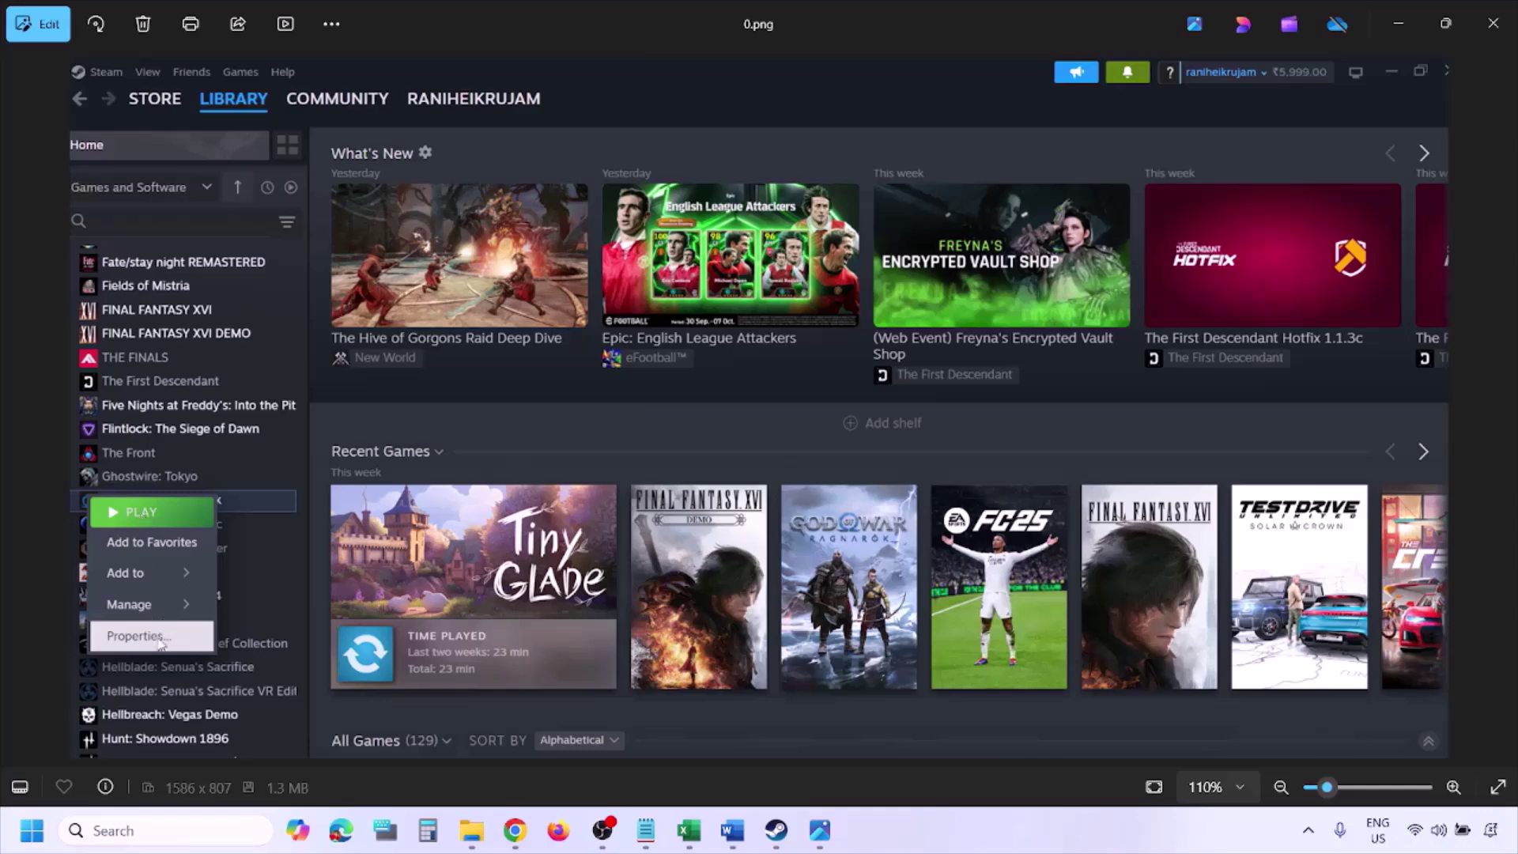
{"action": "scroll", "coordinate": [545, 496], "scroll_direction": "down", "scroll_amount": 1}
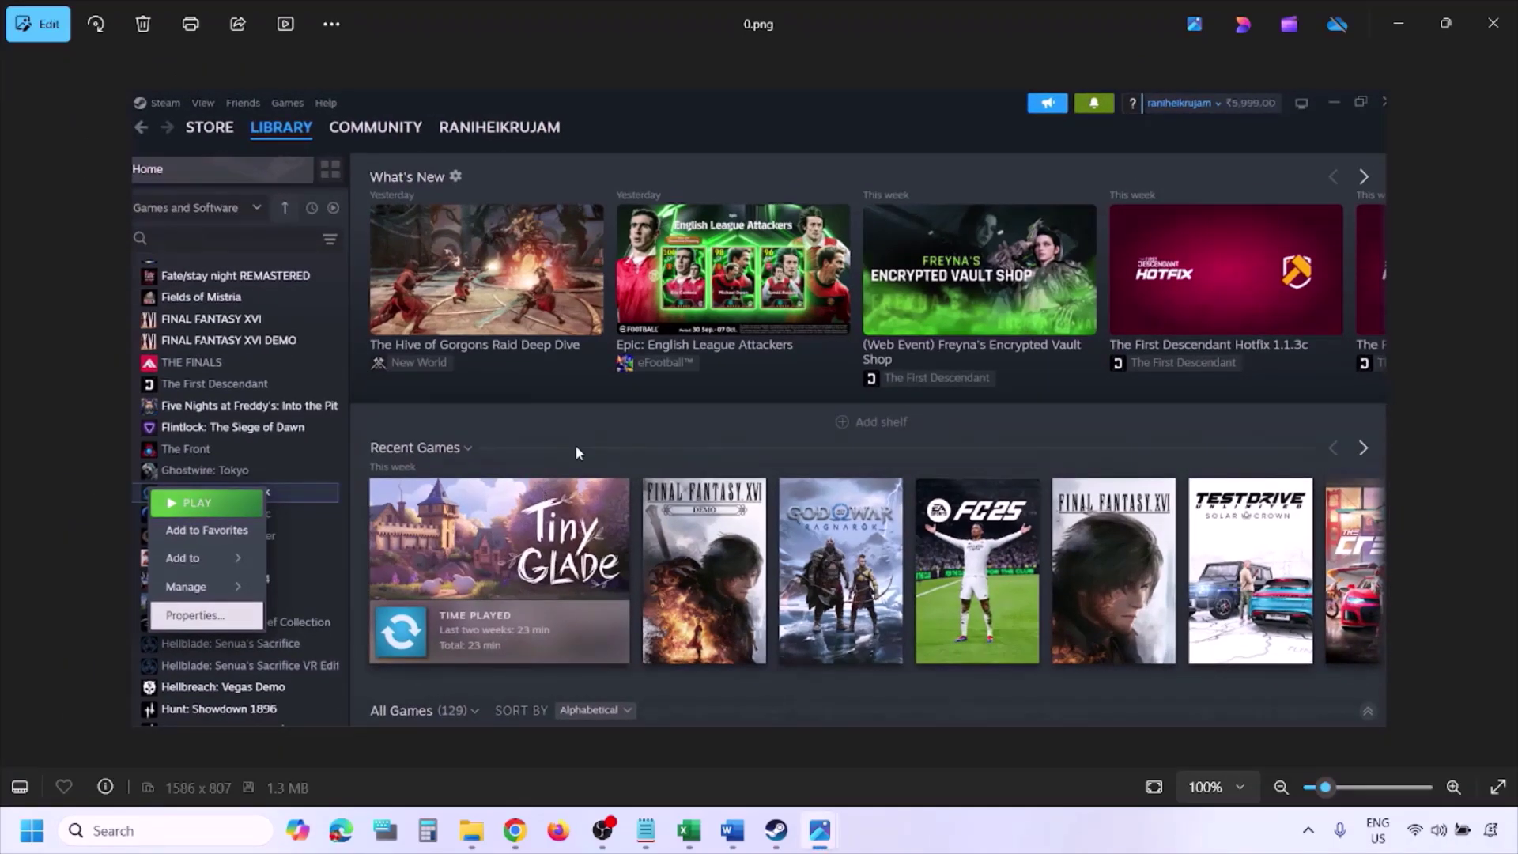
{"action": "key", "text": "Right"}
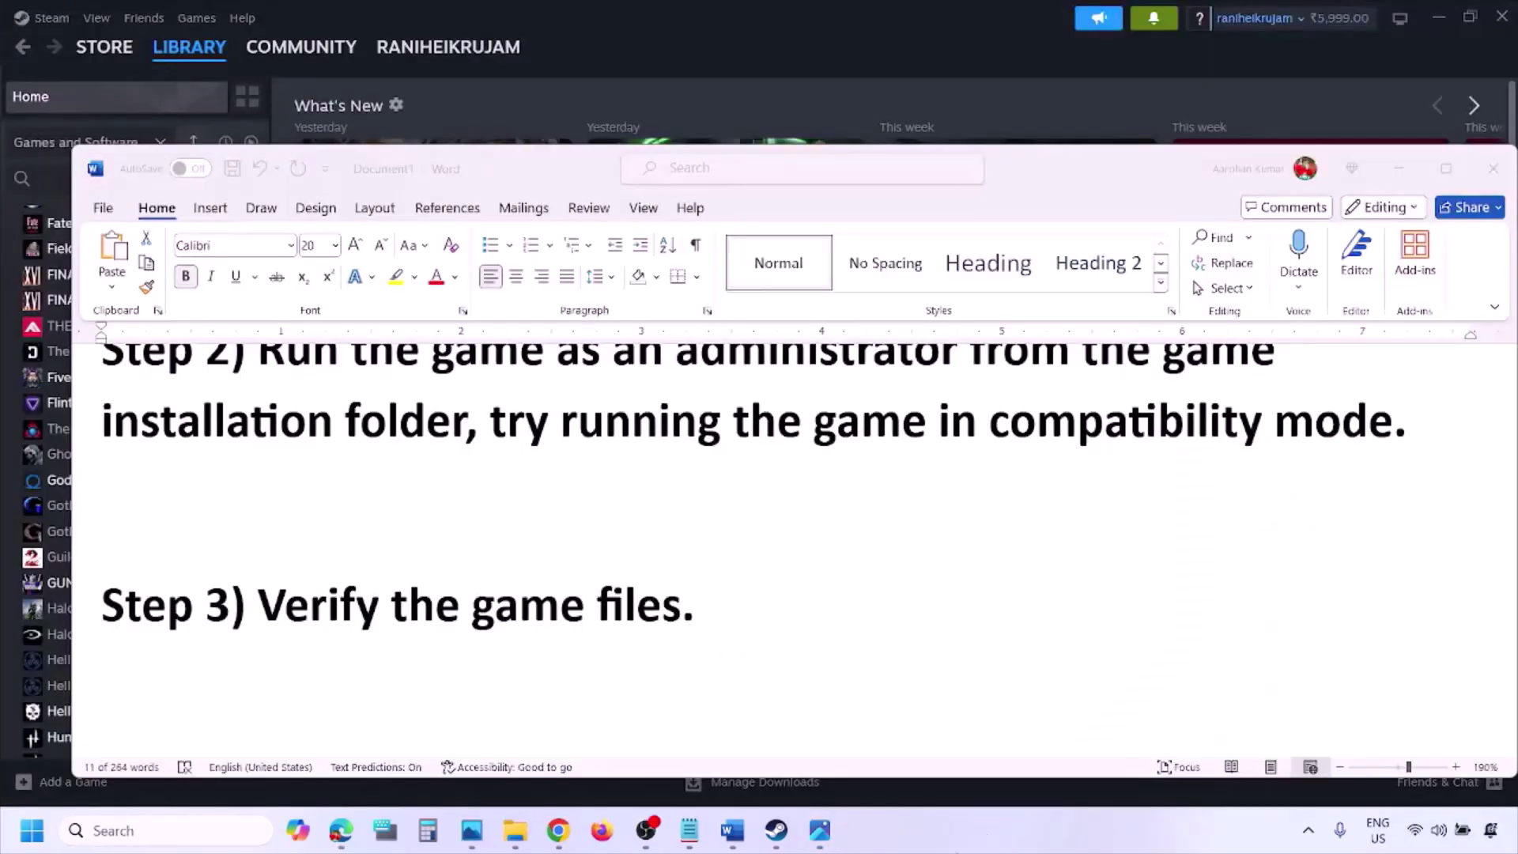
Read Step 4 on allowing the game exe through antivirus and Firewall, highlight "Windows Security", and bring Steam back into view.
{"action": "scroll", "coordinate": [804, 731], "scroll_direction": "down", "scroll_amount": 3}
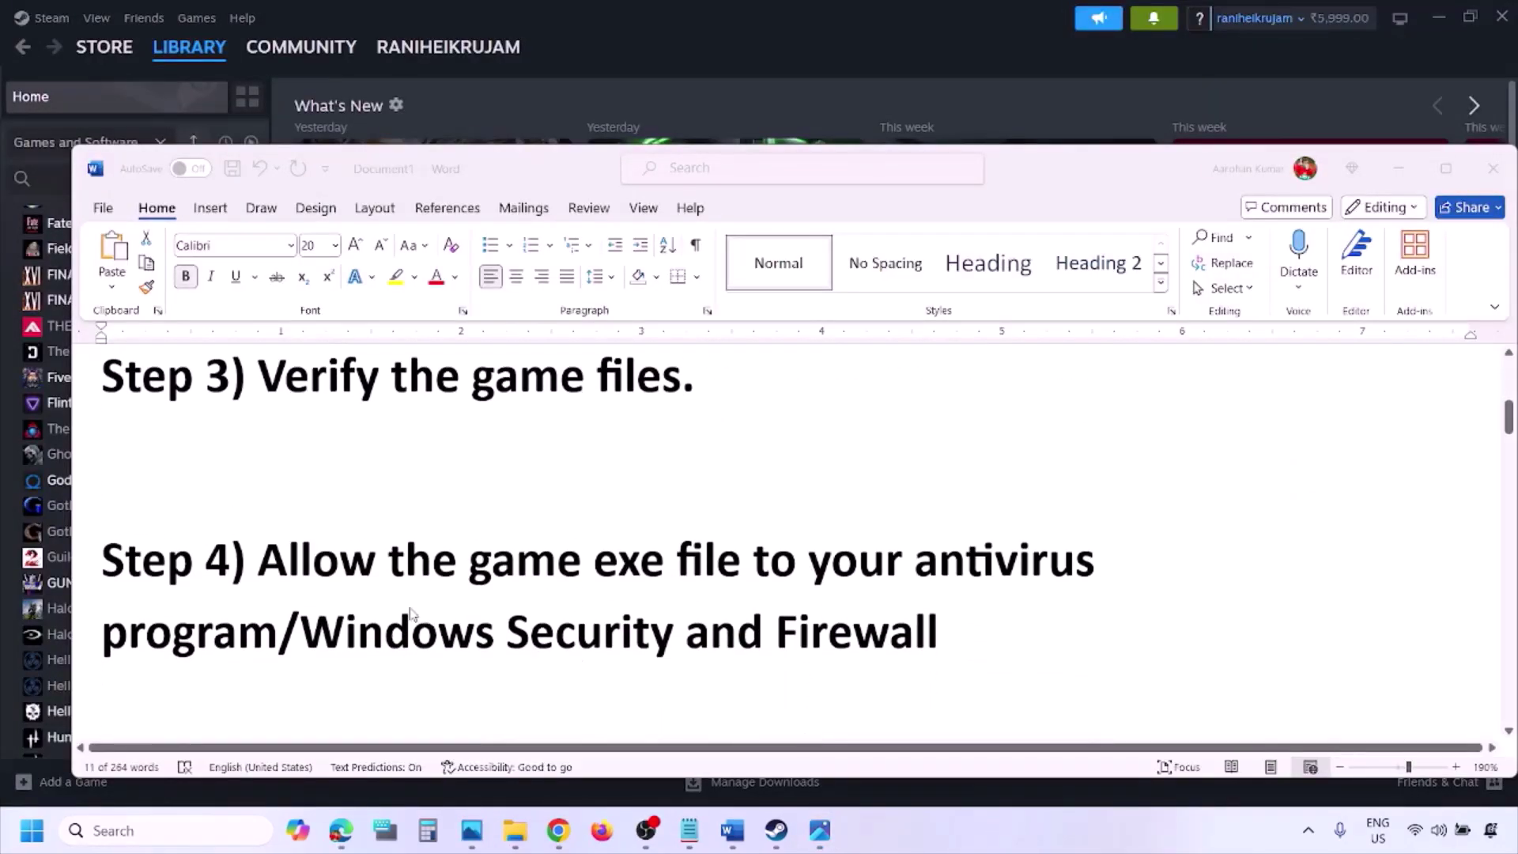
{"action": "left_click", "coordinate": [278, 630]}
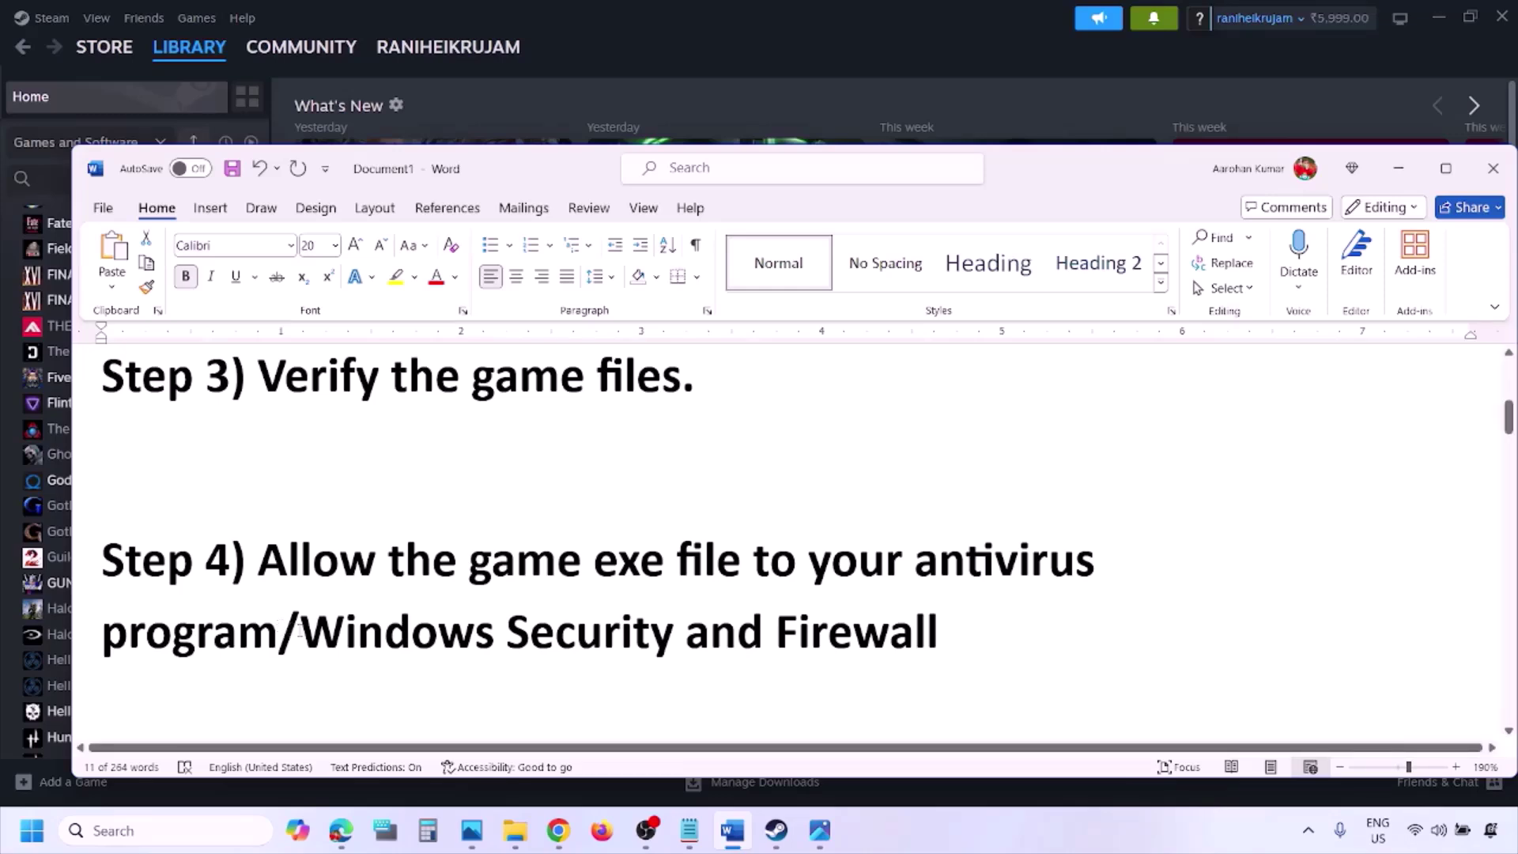
{"action": "left_click_drag", "start_coordinate": [305, 637], "coordinate": [685, 637]}
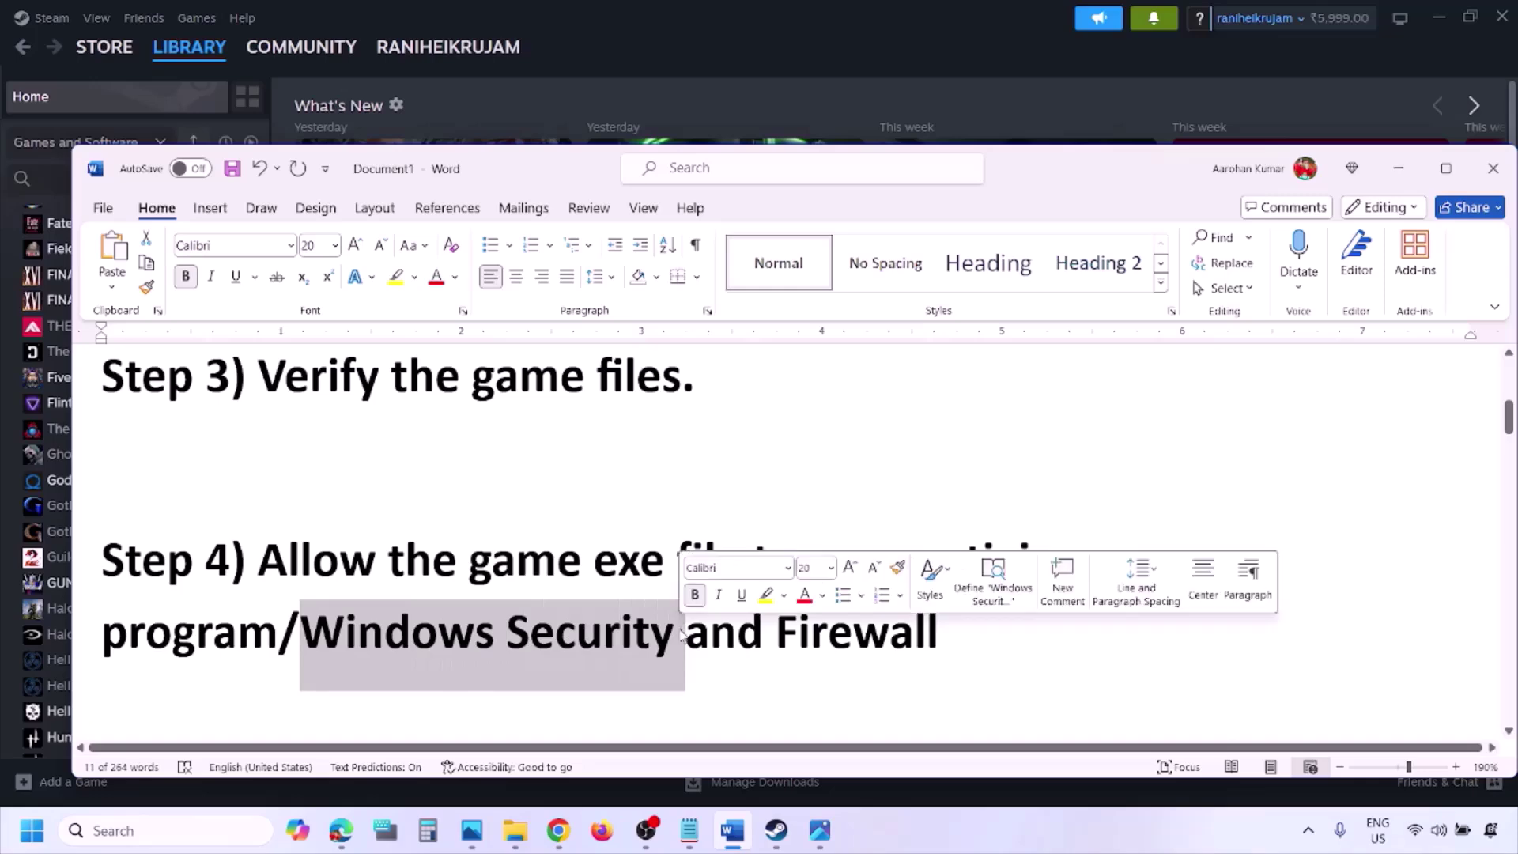
{"action": "left_click", "coordinate": [1009, 846]}
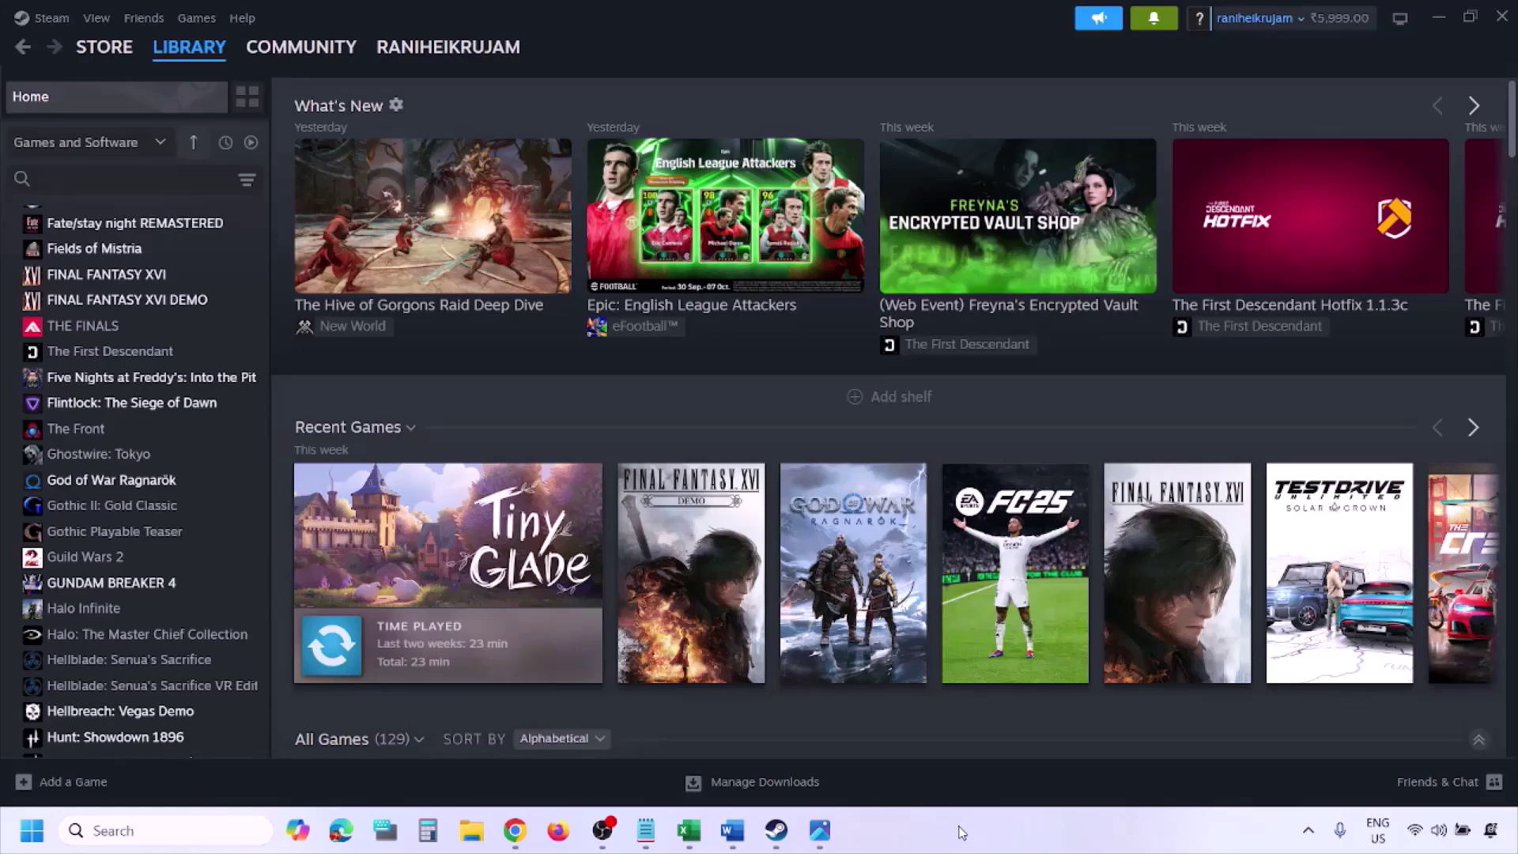
Open the Windows Security page under Privacy & security in Windows Settings.
{"action": "key", "text": "super+i"}
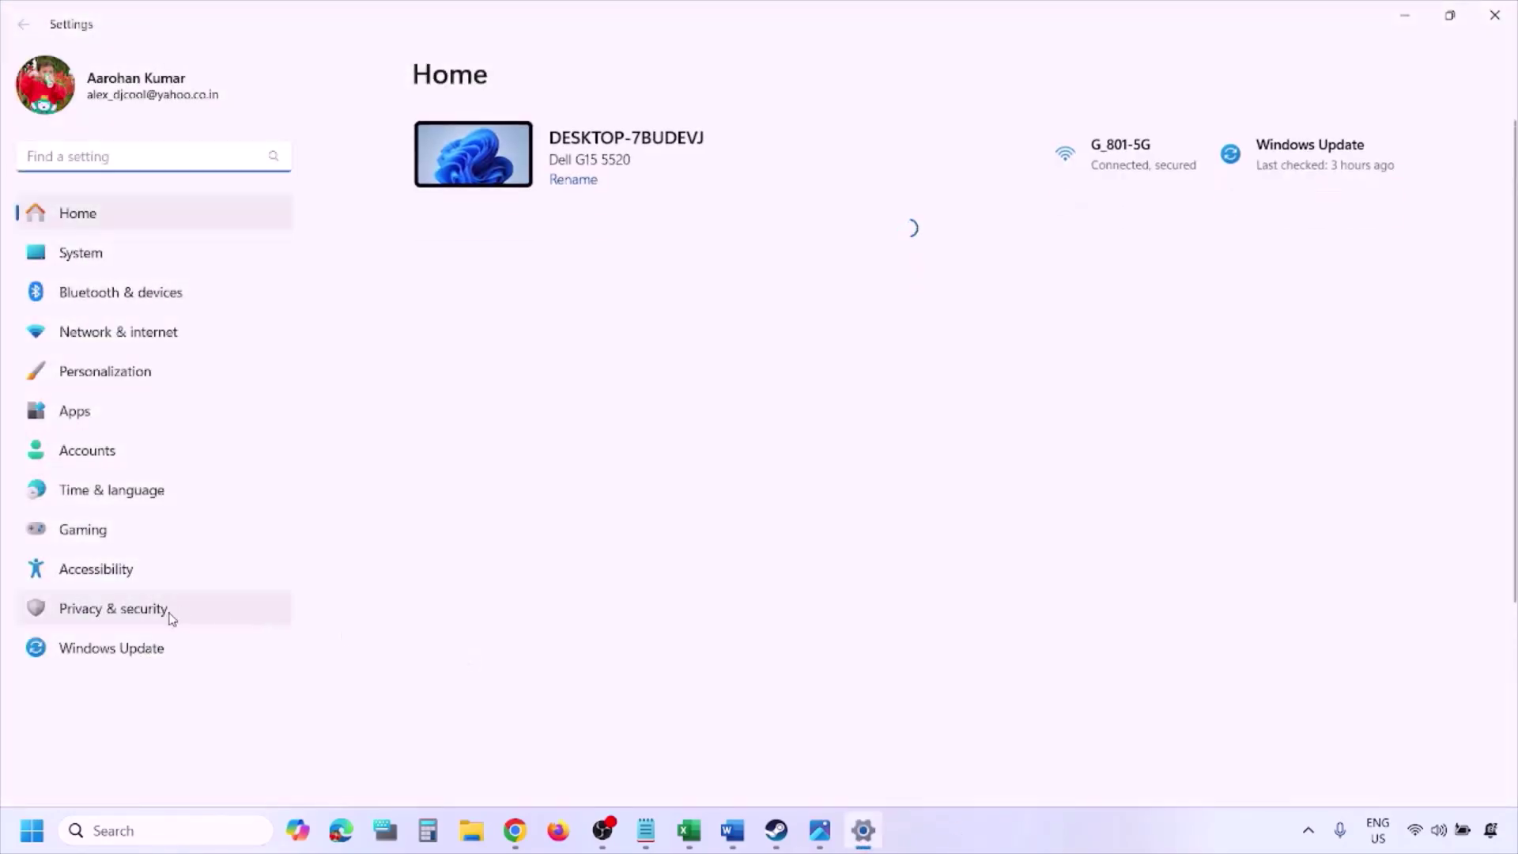
{"action": "left_click", "coordinate": [156, 619]}
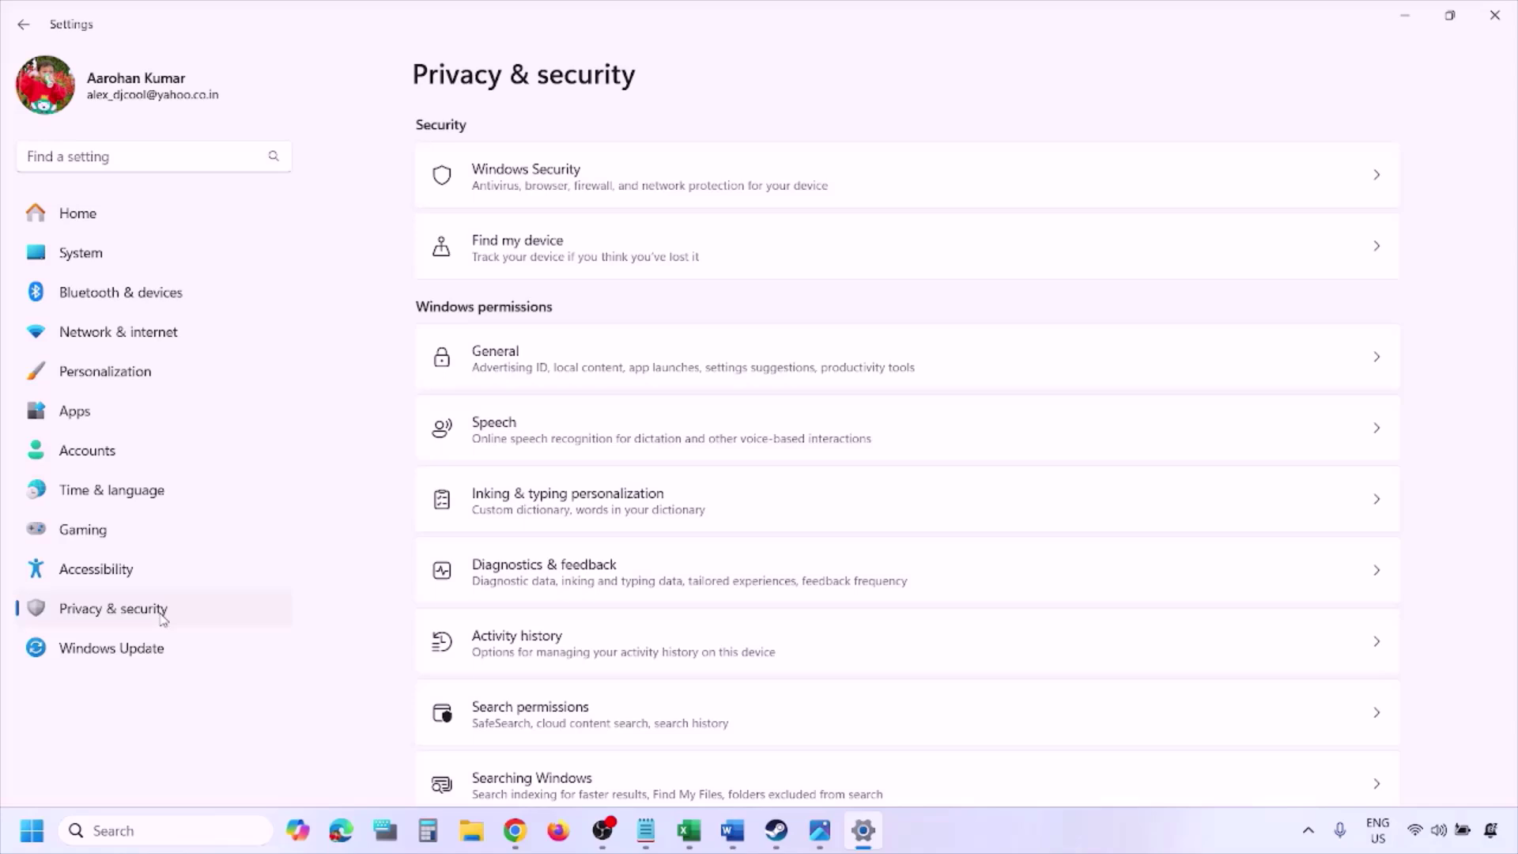
{"action": "left_click", "coordinate": [547, 188]}
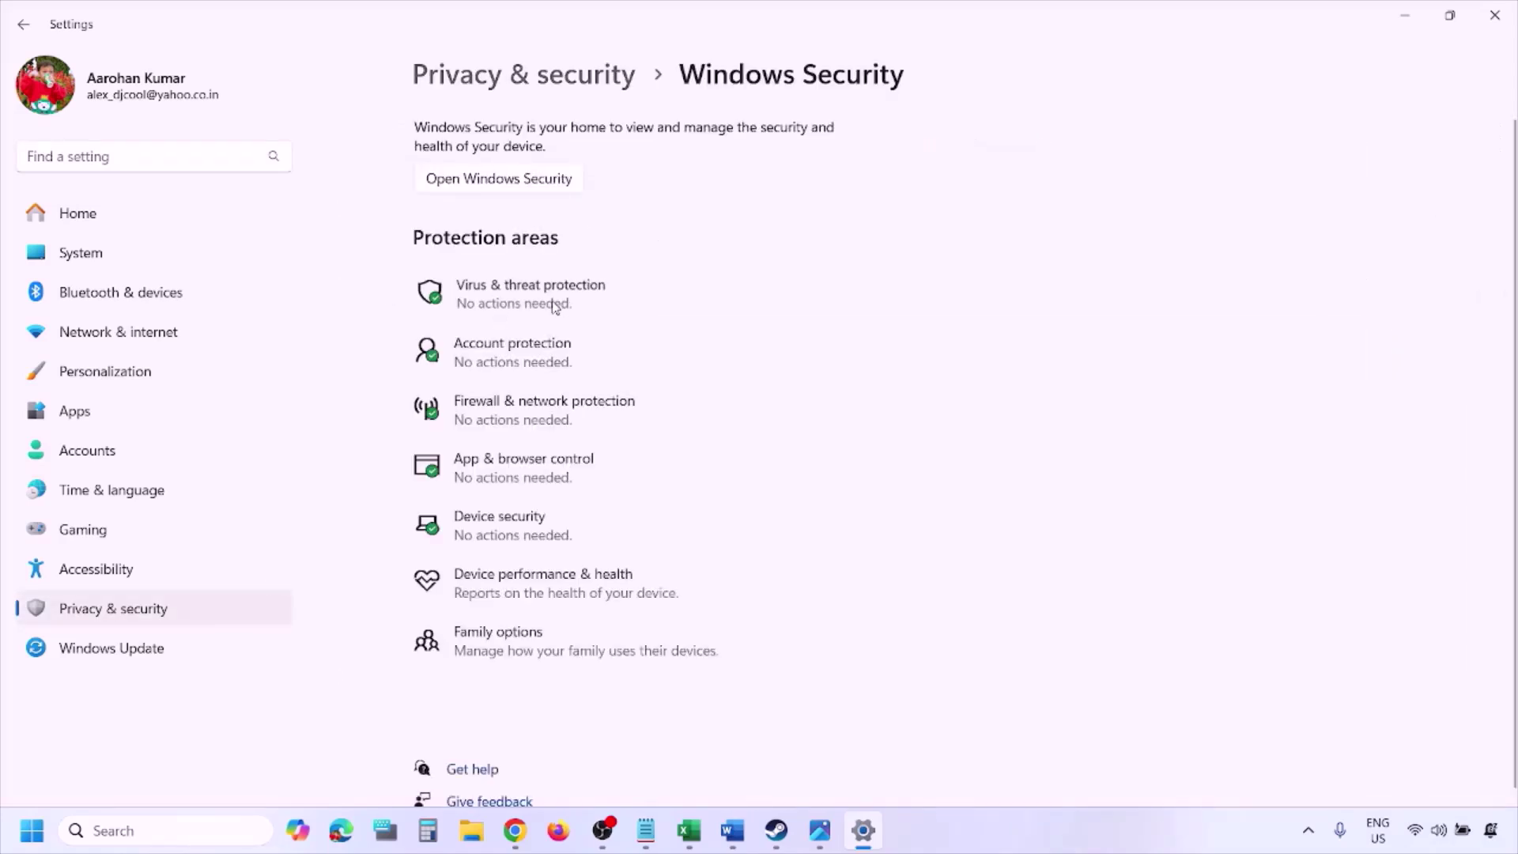
Open the Ransomware protection page for allowing an app through Controlled folder access, approving the permission request.
{"action": "left_click", "coordinate": [553, 303]}
{"action": "scroll", "coordinate": [579, 550], "scroll_direction": "down", "scroll_amount": 3}
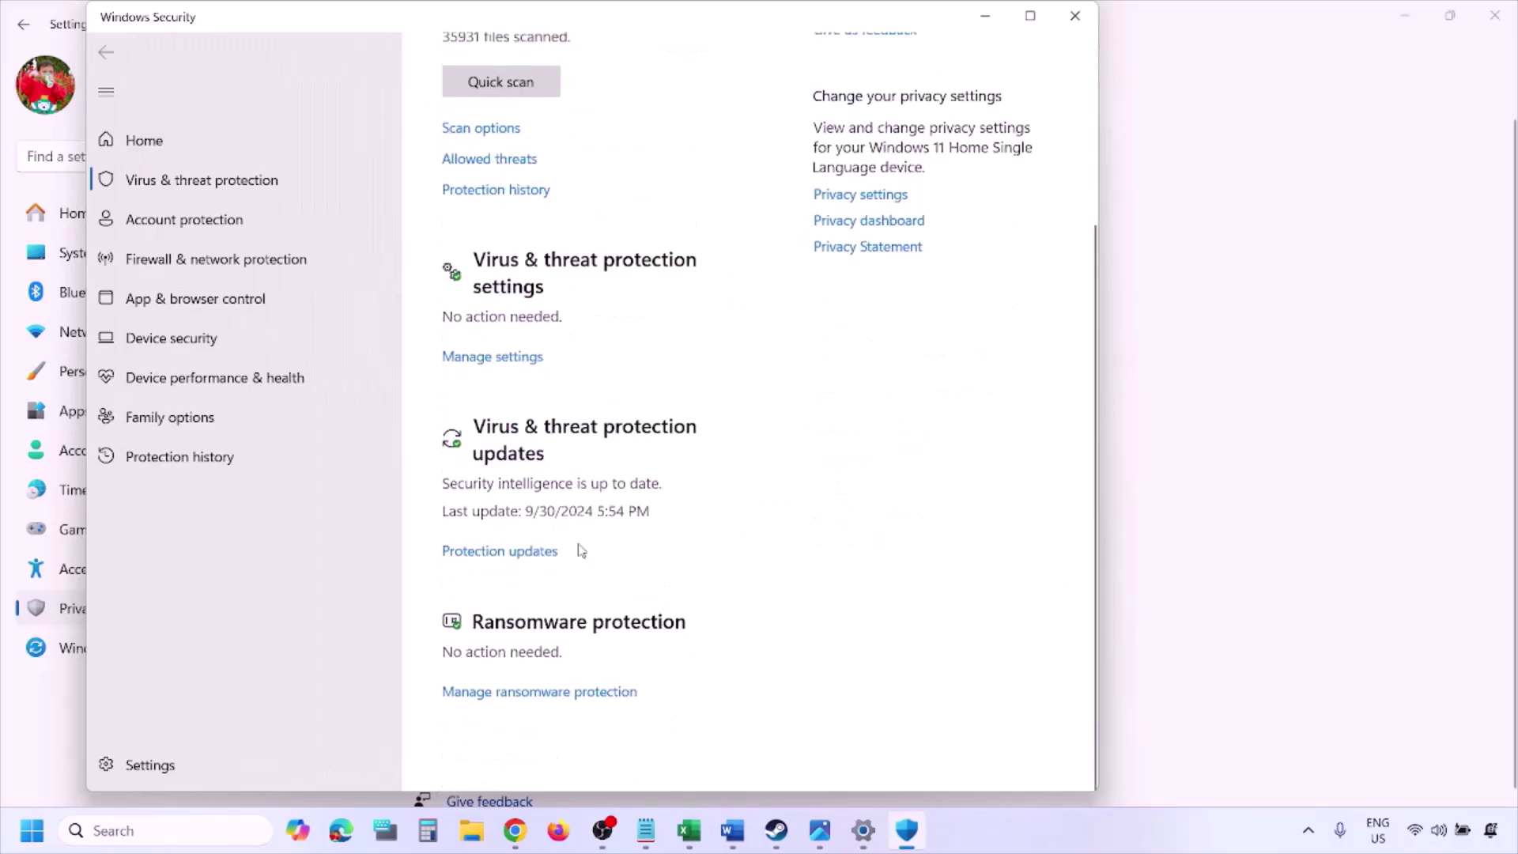
{"action": "left_click", "coordinate": [557, 718]}
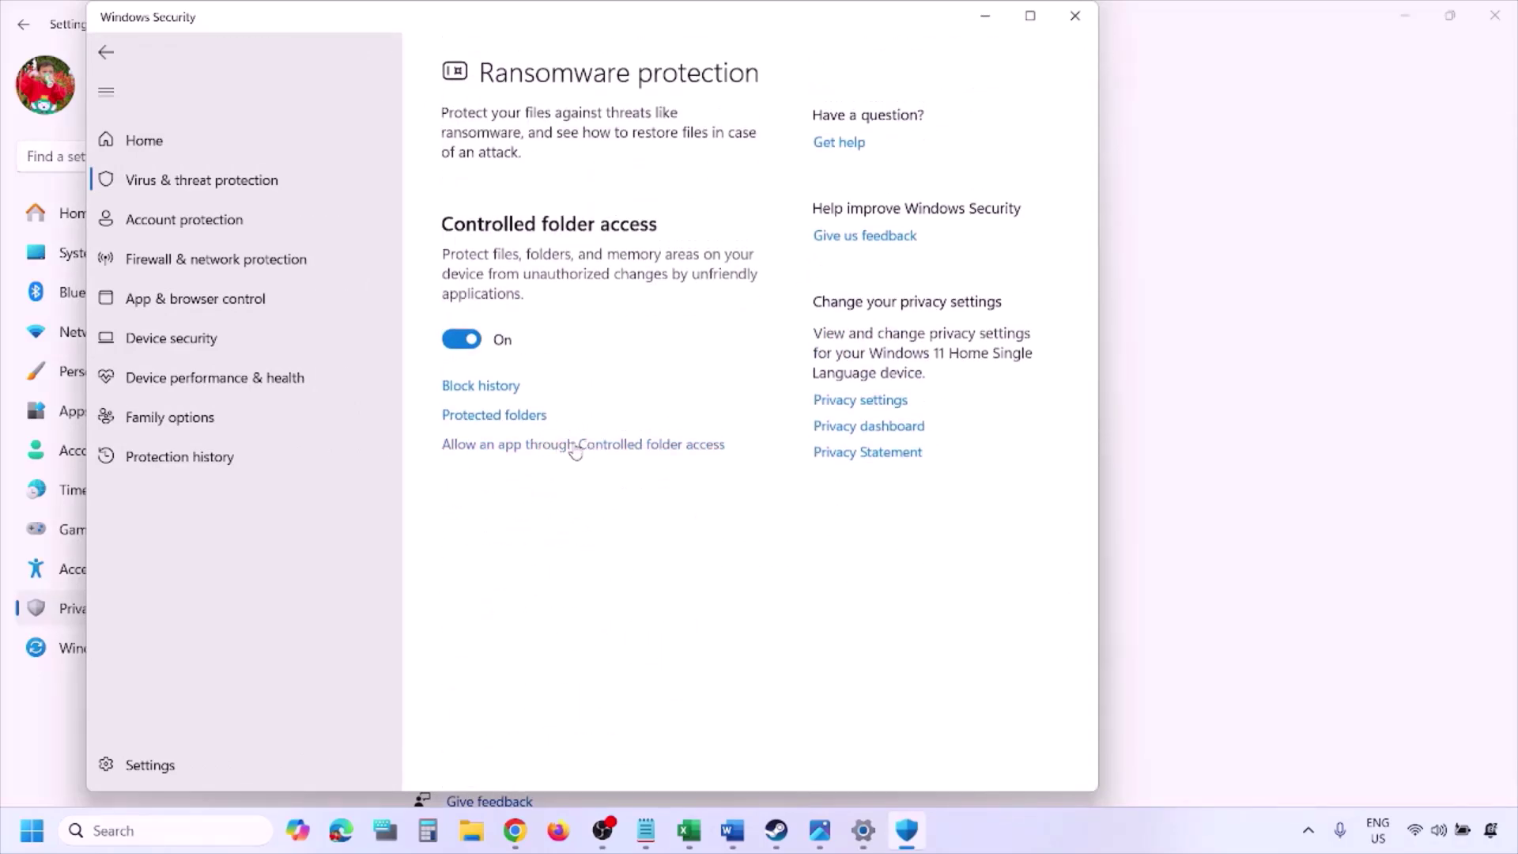
{"action": "left_click", "coordinate": [575, 445]}
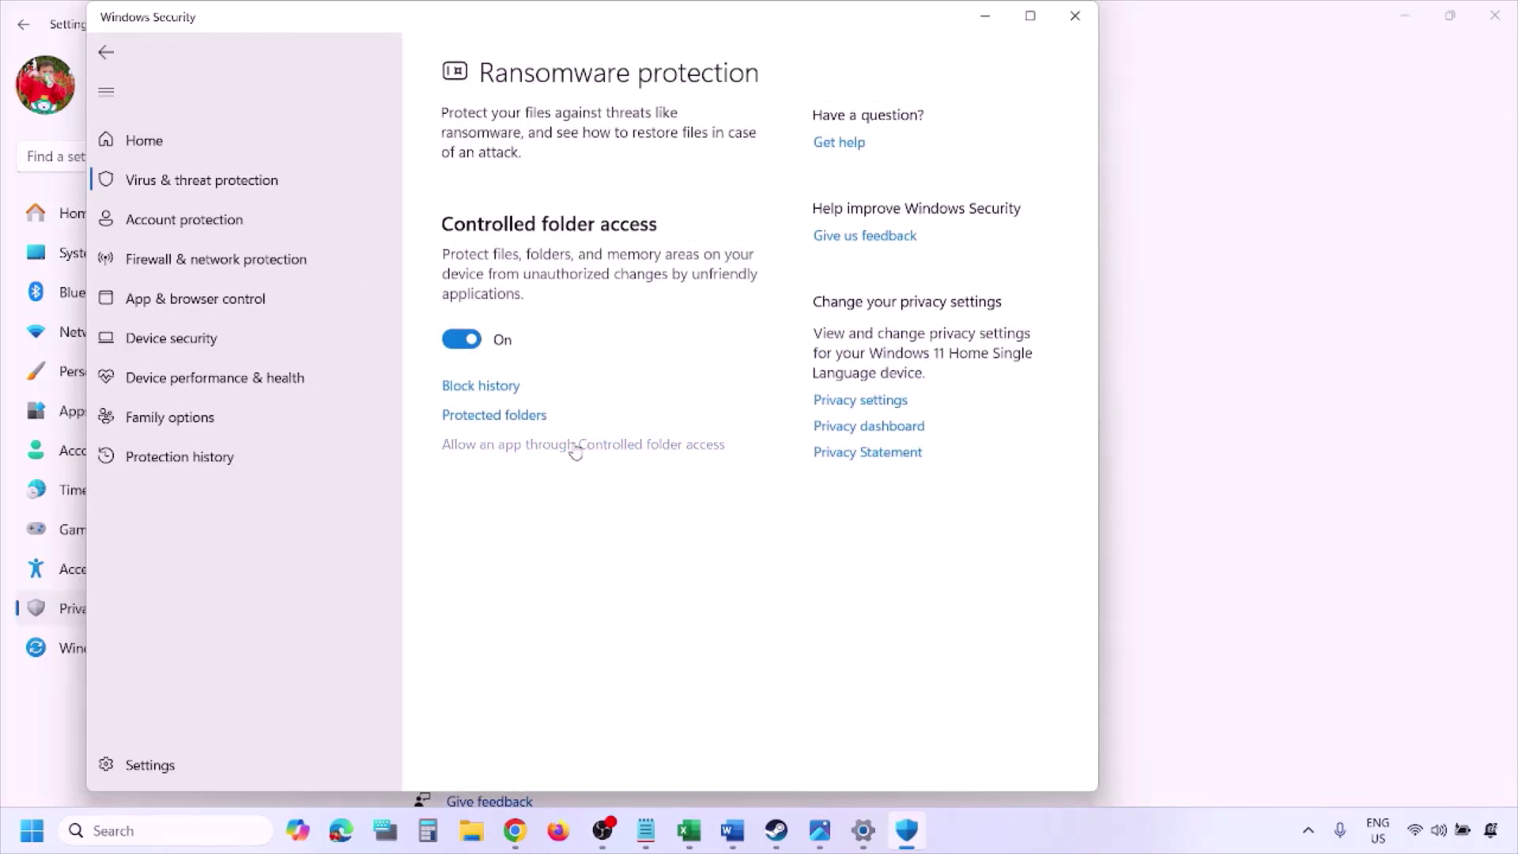
{"action": "left_click", "coordinate": [656, 577]}
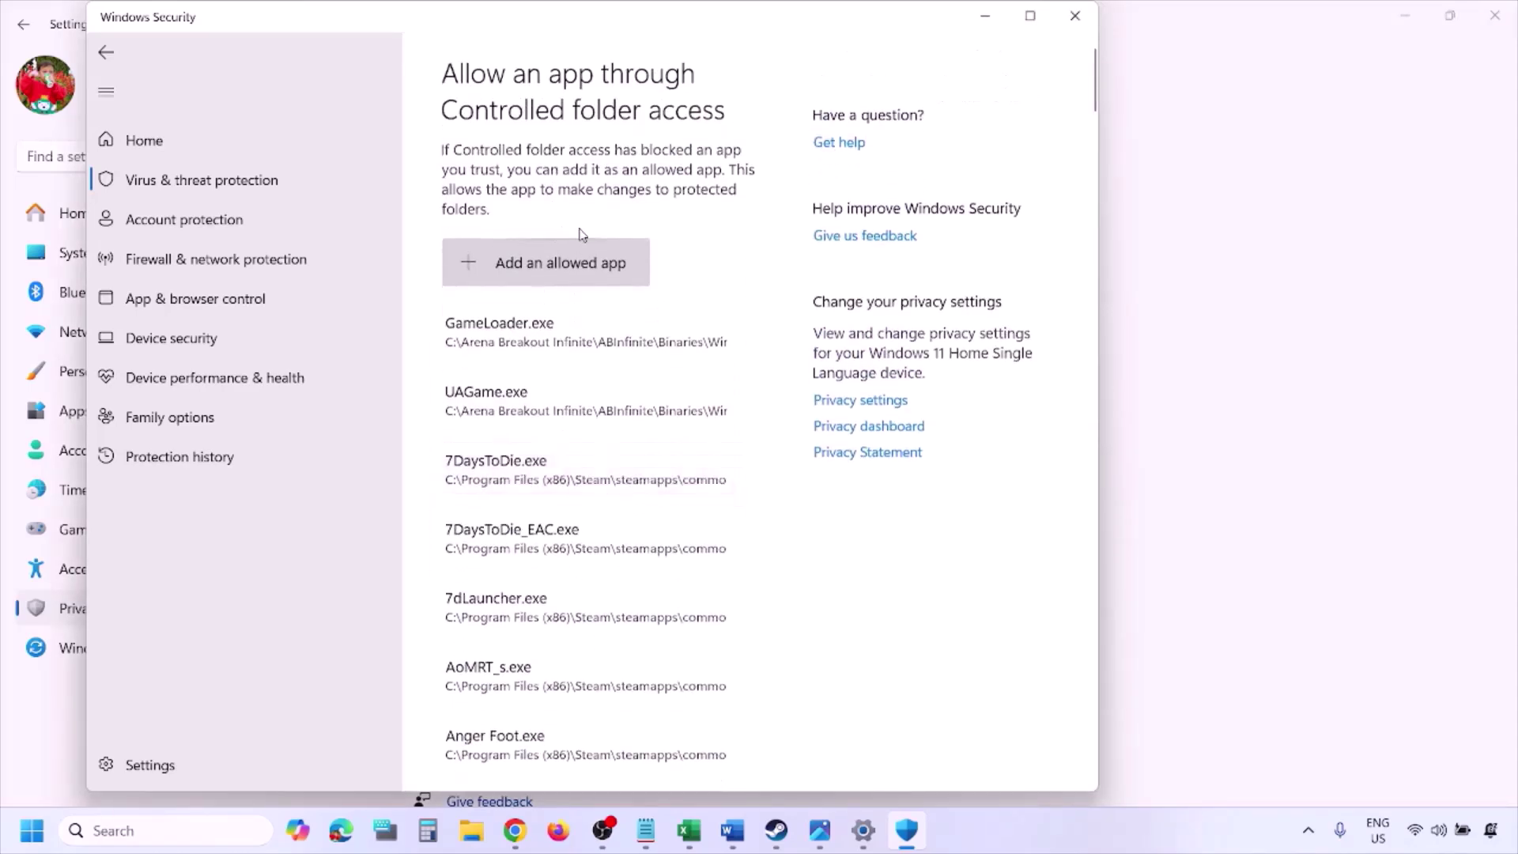
Browse for an app to allow in C:\Program Files (x86)\Steam\steamapps, and cancel without adding one.
{"action": "left_click", "coordinate": [564, 265]}
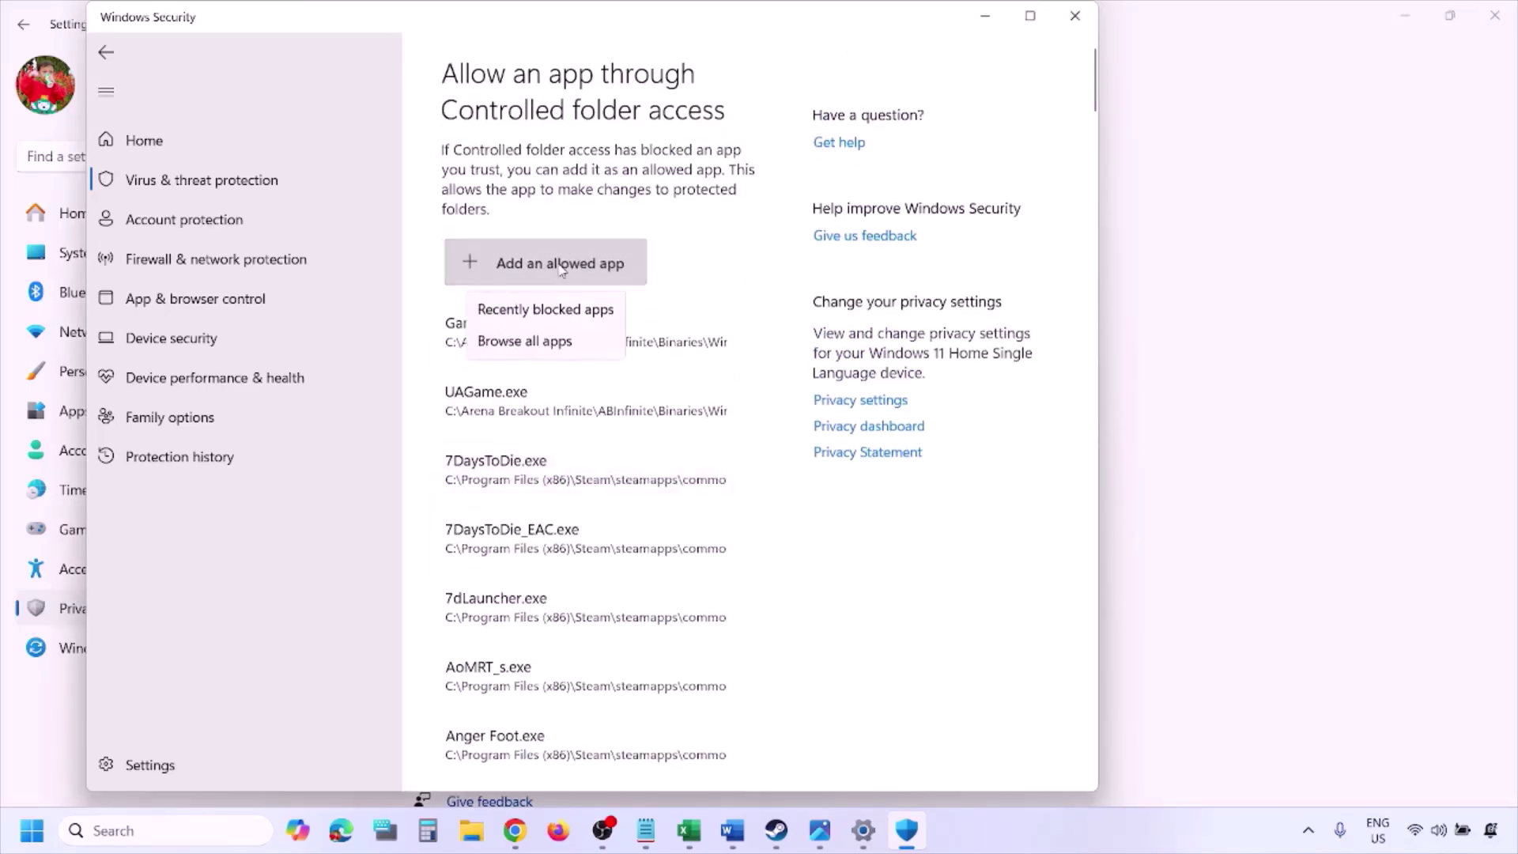
{"action": "left_click", "coordinate": [569, 342]}
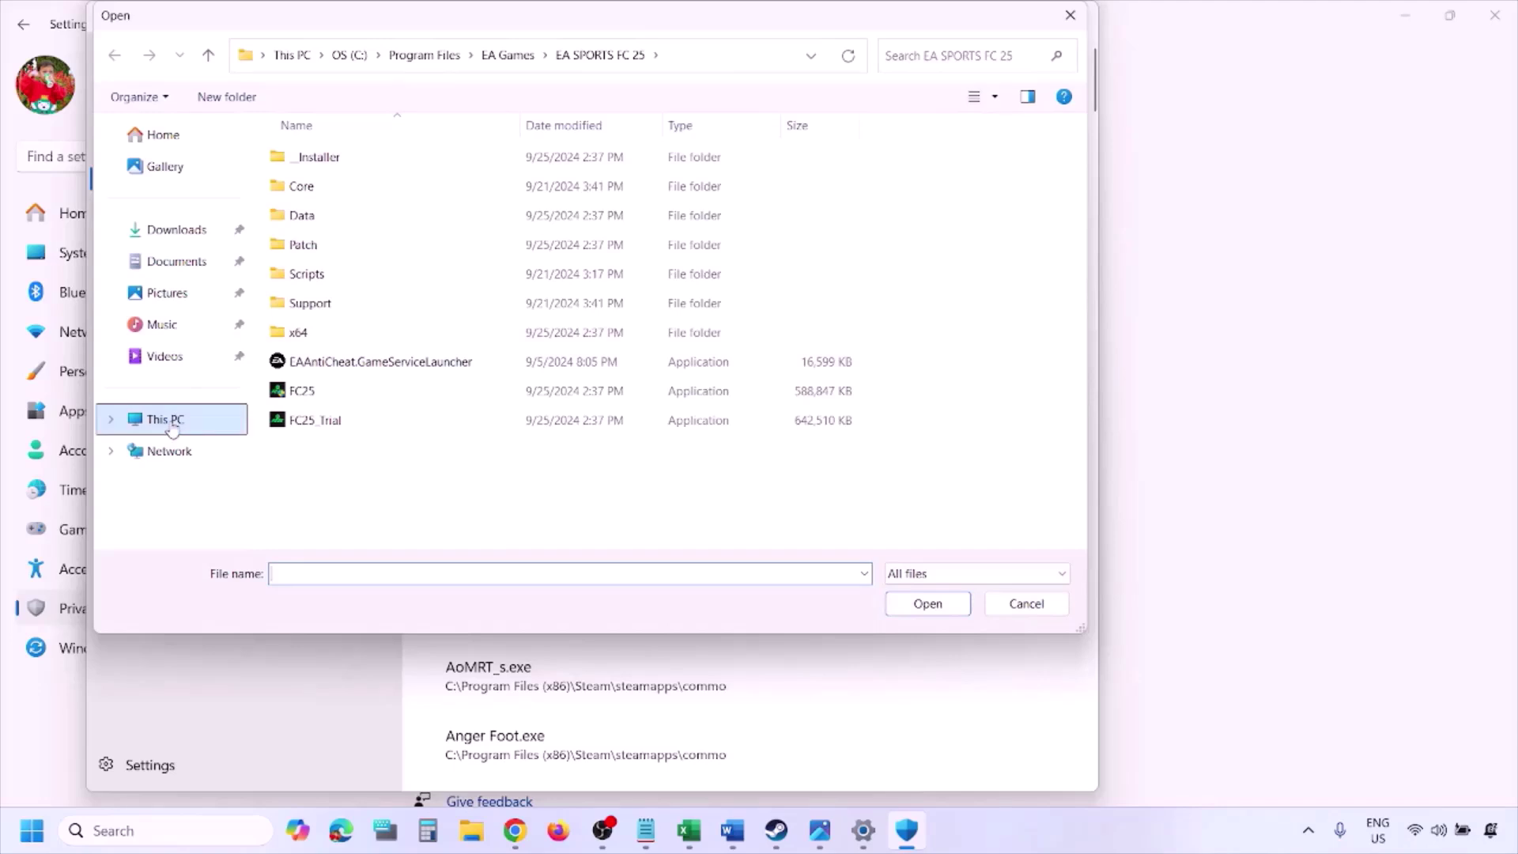
{"action": "left_click", "coordinate": [166, 420]}
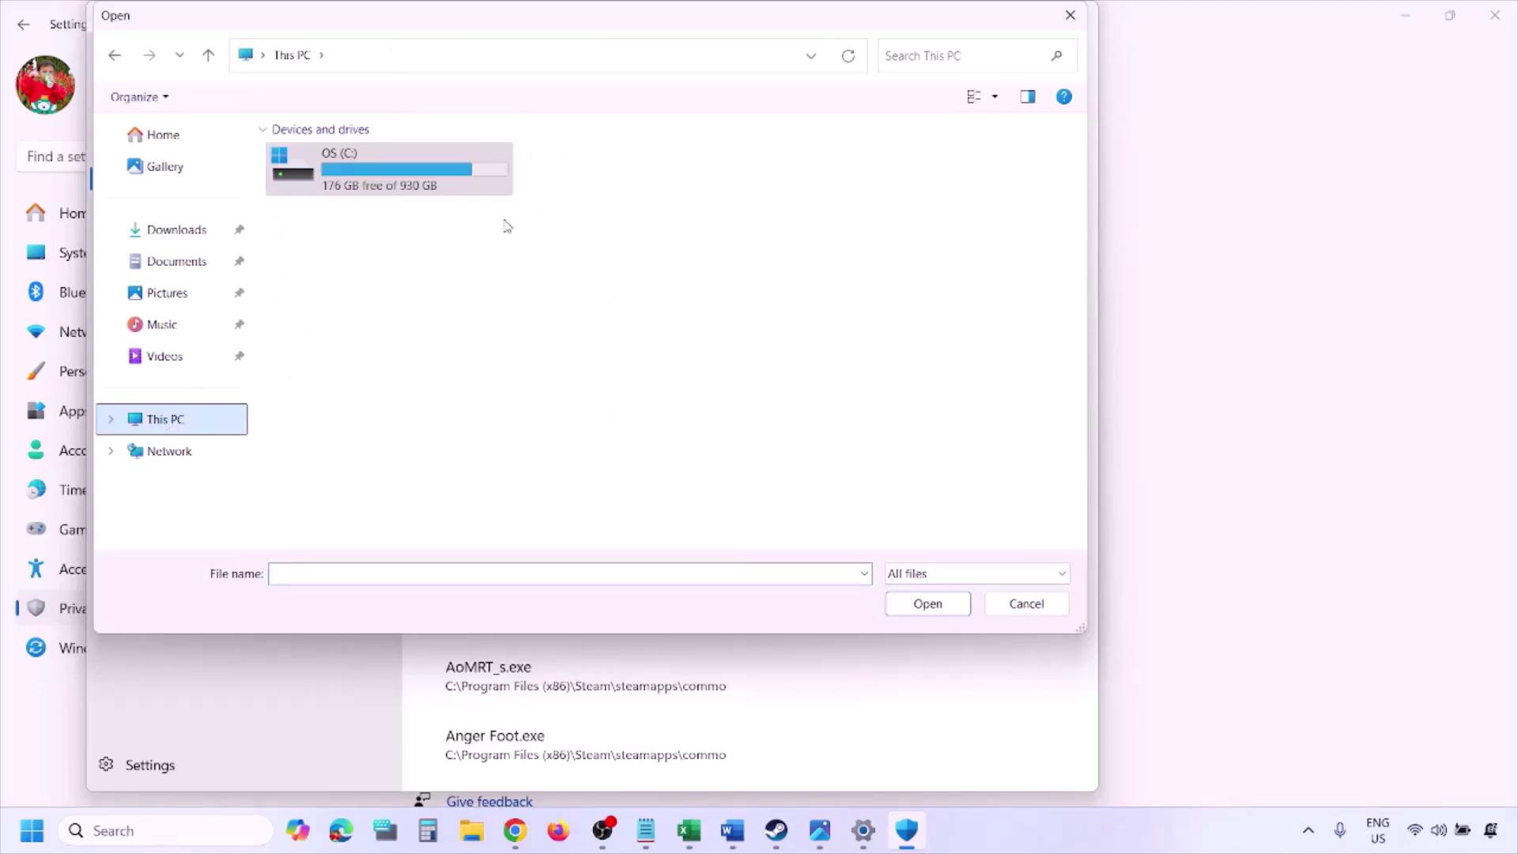
{"action": "double_click", "coordinate": [396, 181]}
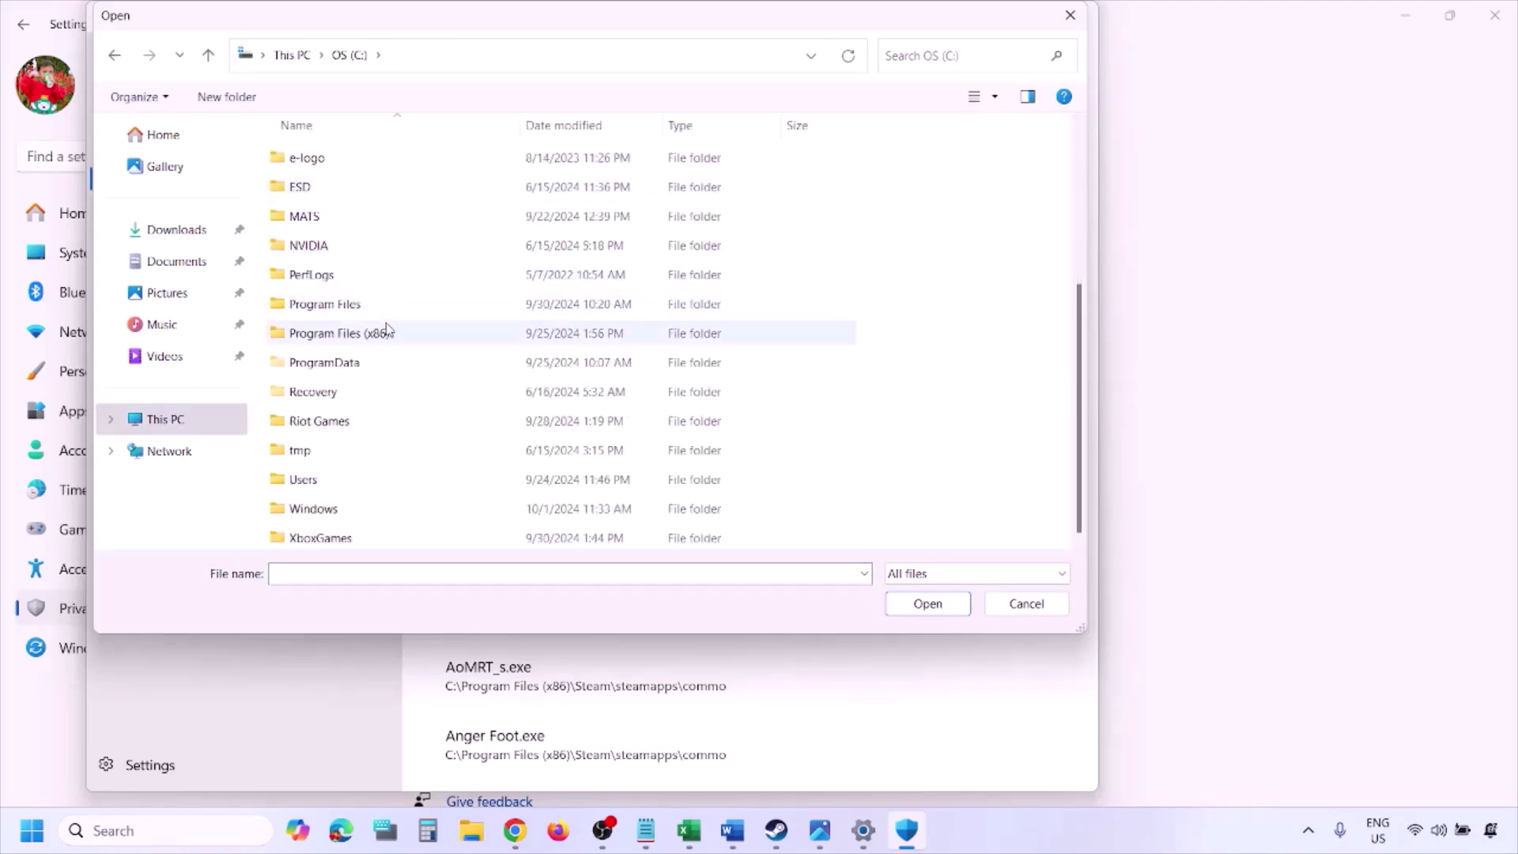
{"action": "double_click", "coordinate": [382, 333]}
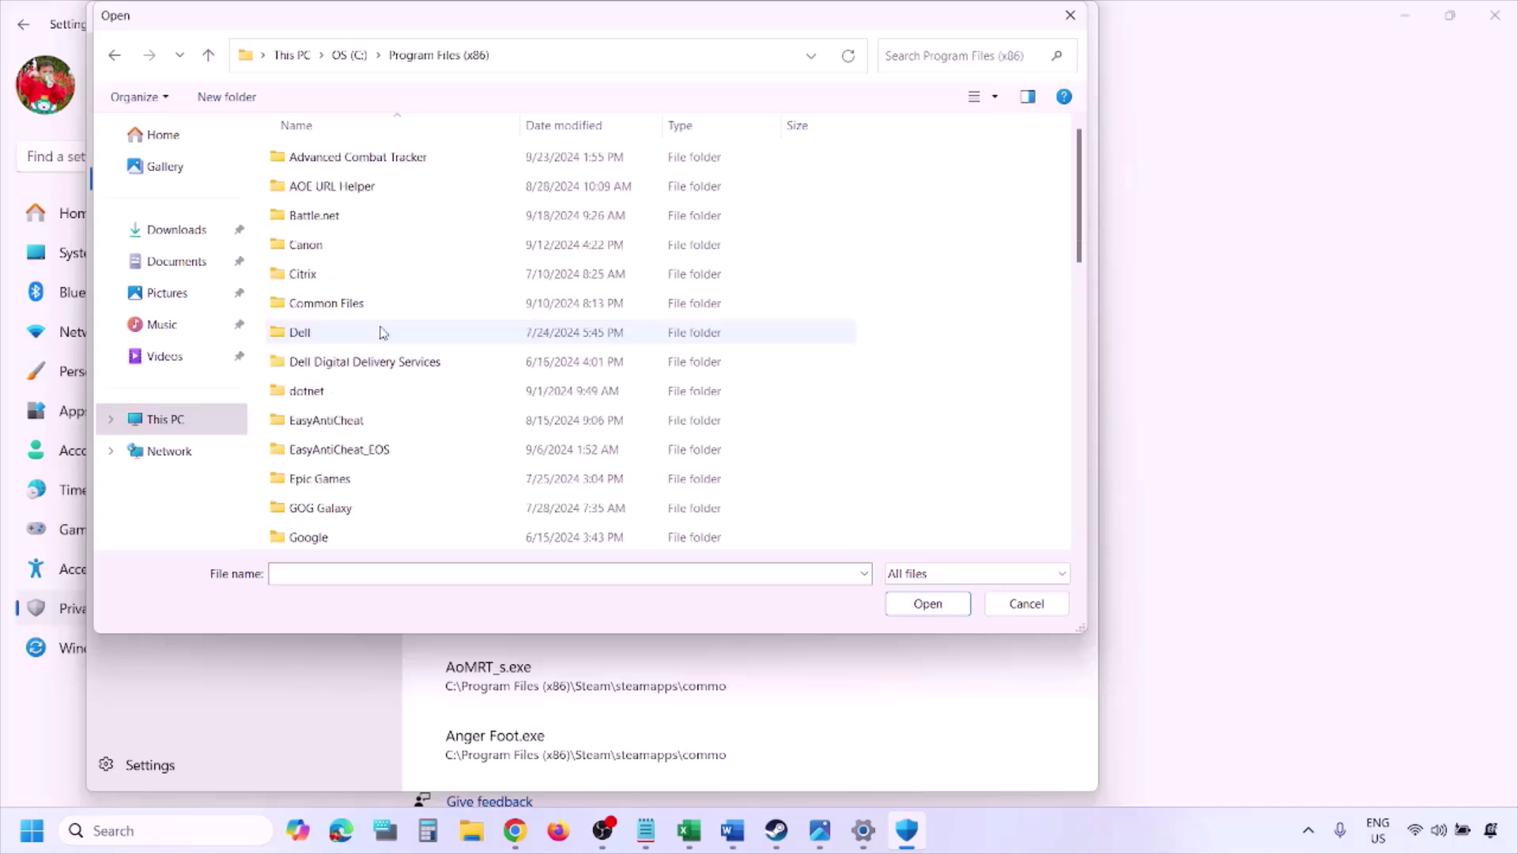
{"action": "scroll", "coordinate": [382, 332], "scroll_direction": "down", "scroll_amount": 12}
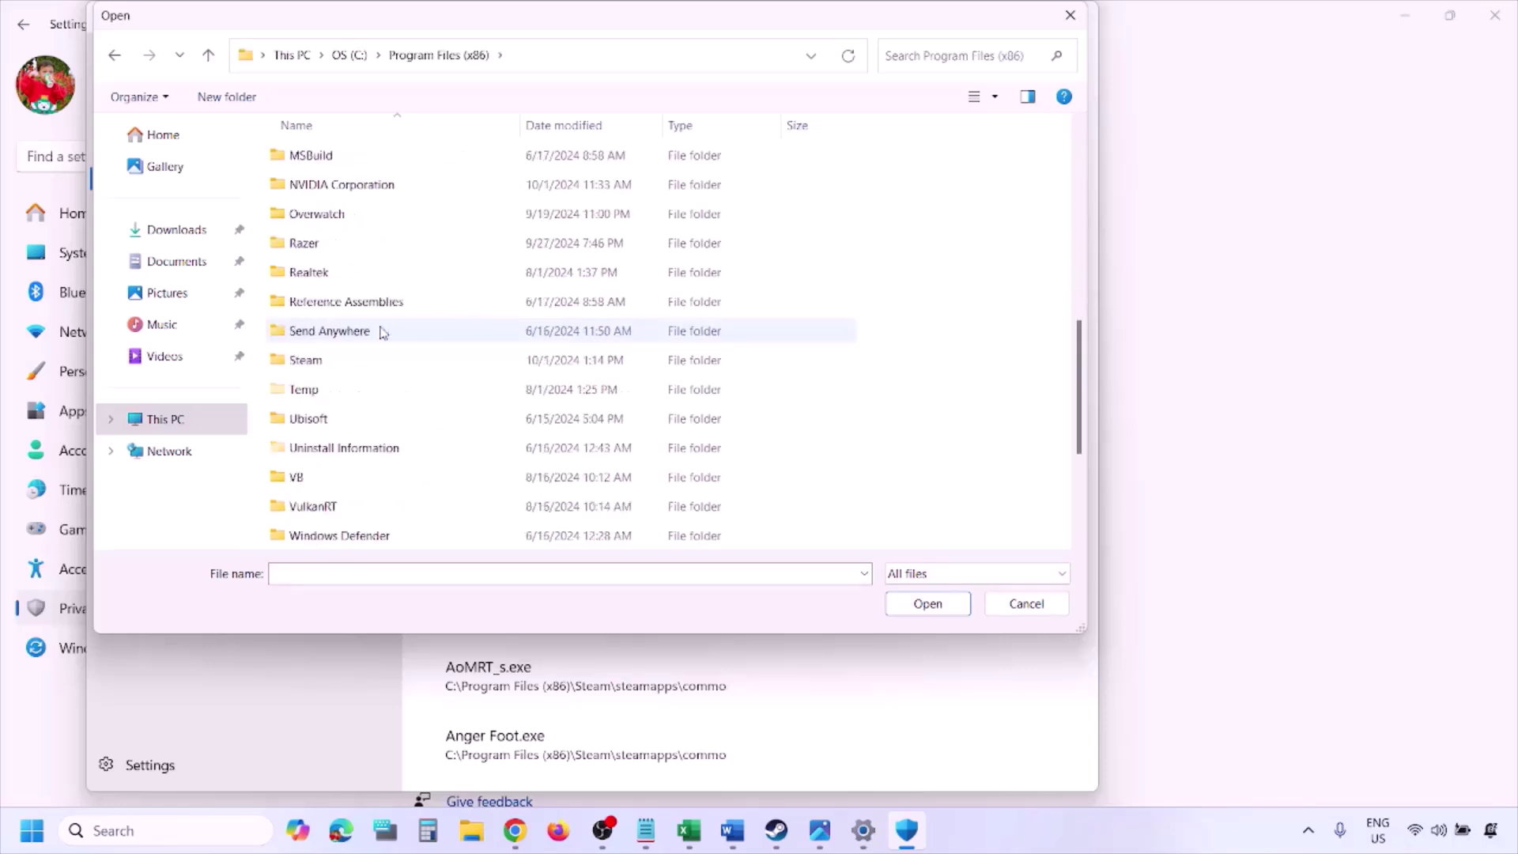
{"action": "double_click", "coordinate": [340, 272]}
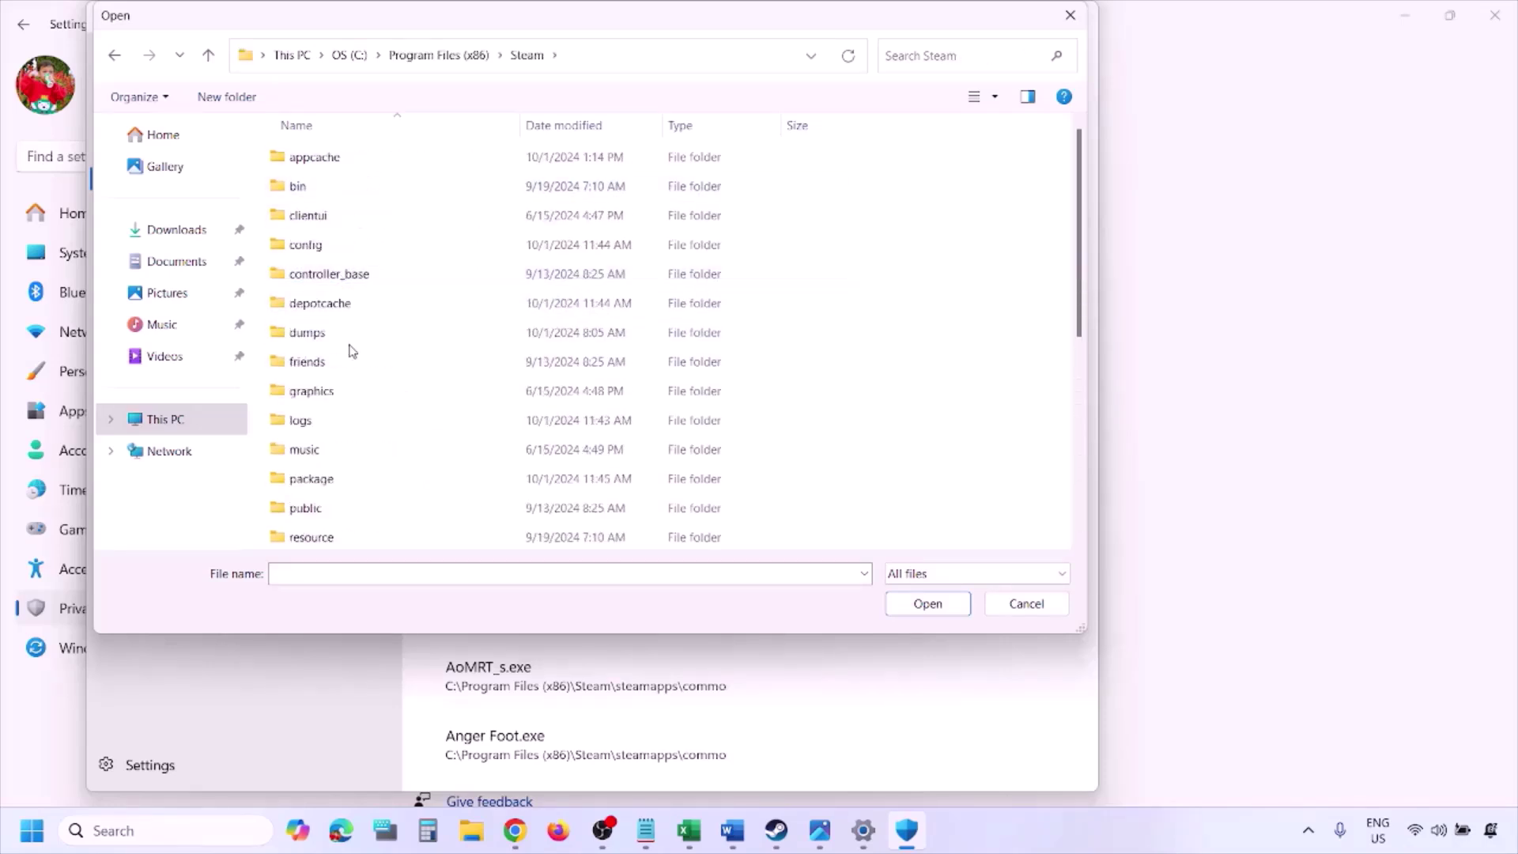
{"action": "scroll", "coordinate": [349, 349], "scroll_direction": "down", "scroll_amount": 4}
{"action": "double_click", "coordinate": [345, 304]}
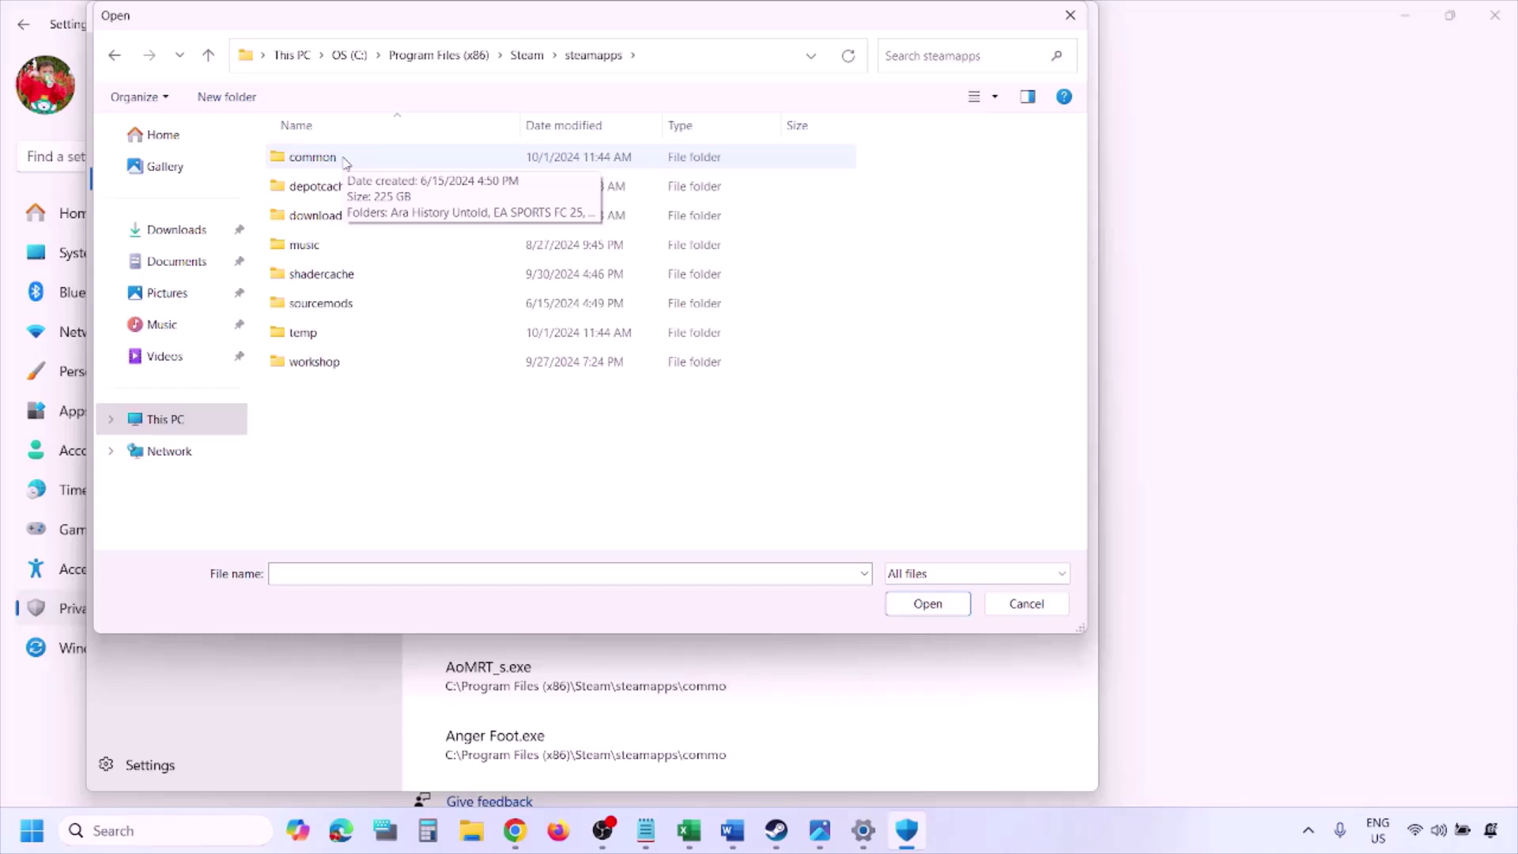
{"action": "left_click", "coordinate": [1020, 613]}
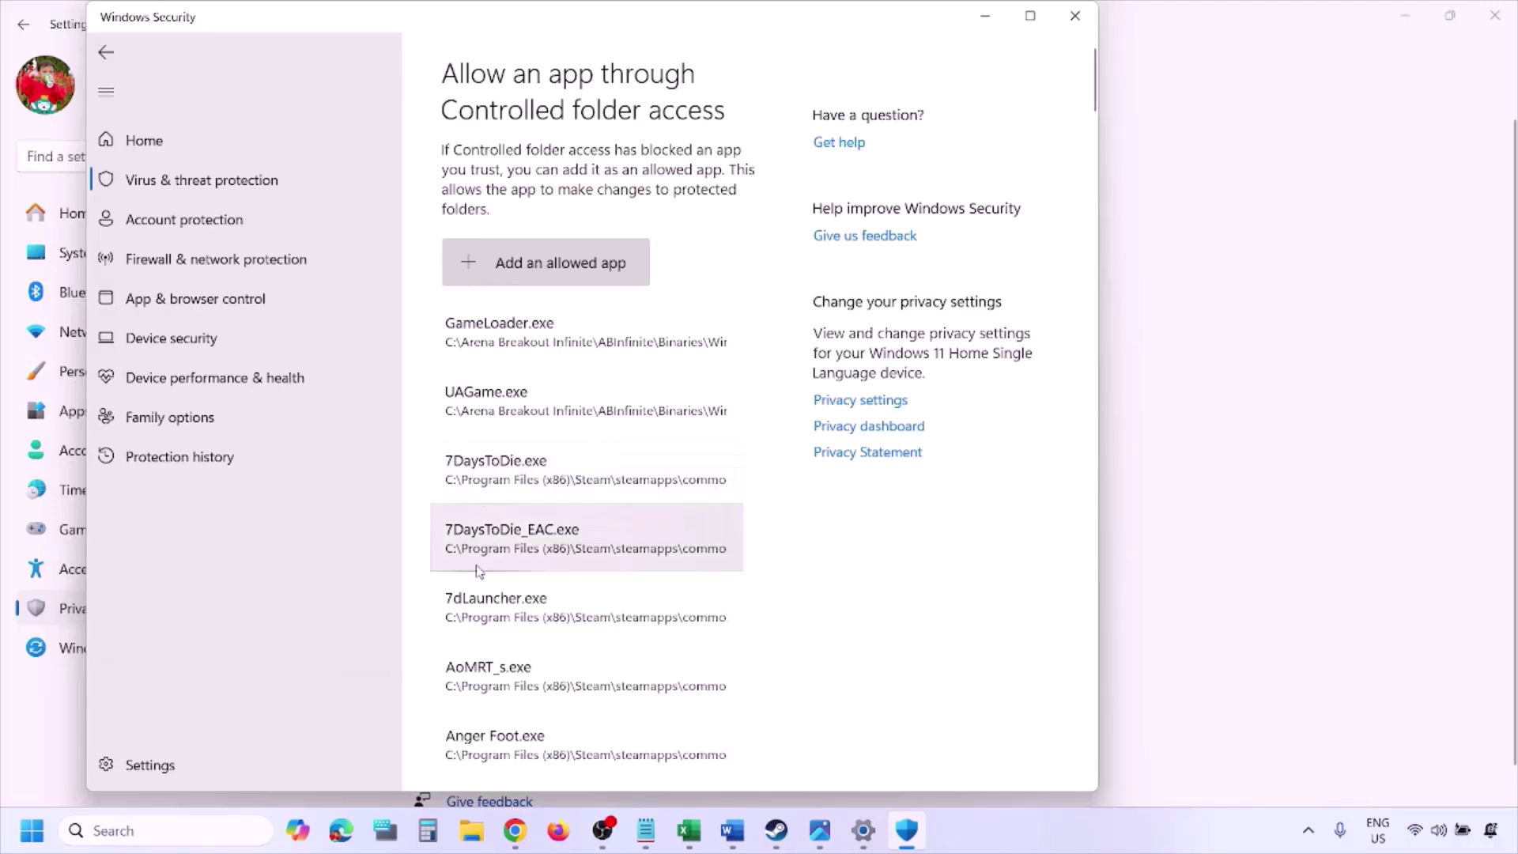
Open the Windows Defender Firewall page for allowing apps, through System and Security in Control Panel.
{"action": "left_click", "coordinate": [156, 829]}
{"action": "type", "text": "ontrol"}
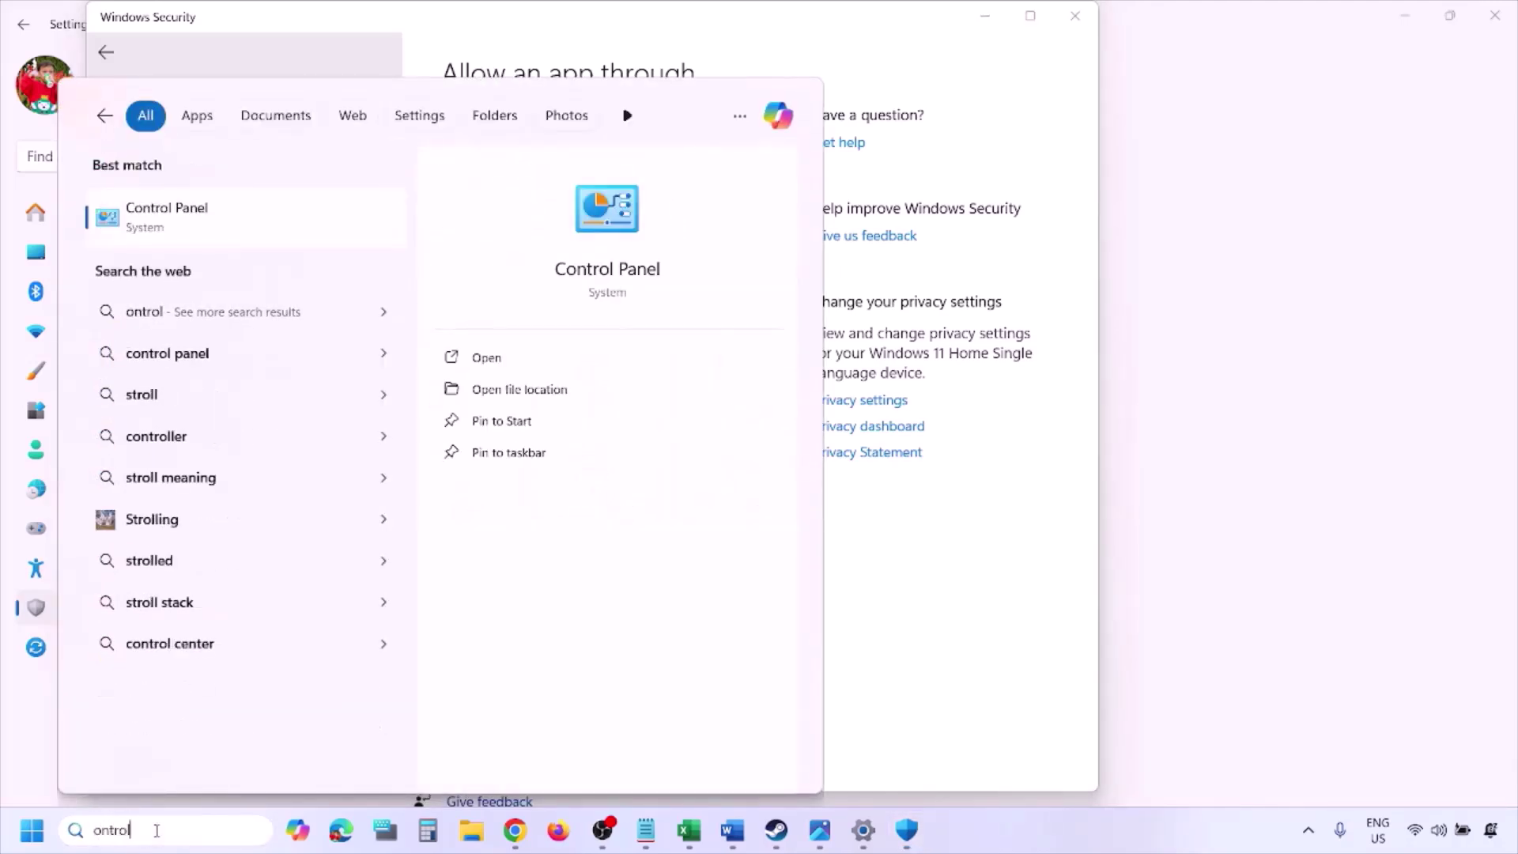
{"action": "key", "text": "Return"}
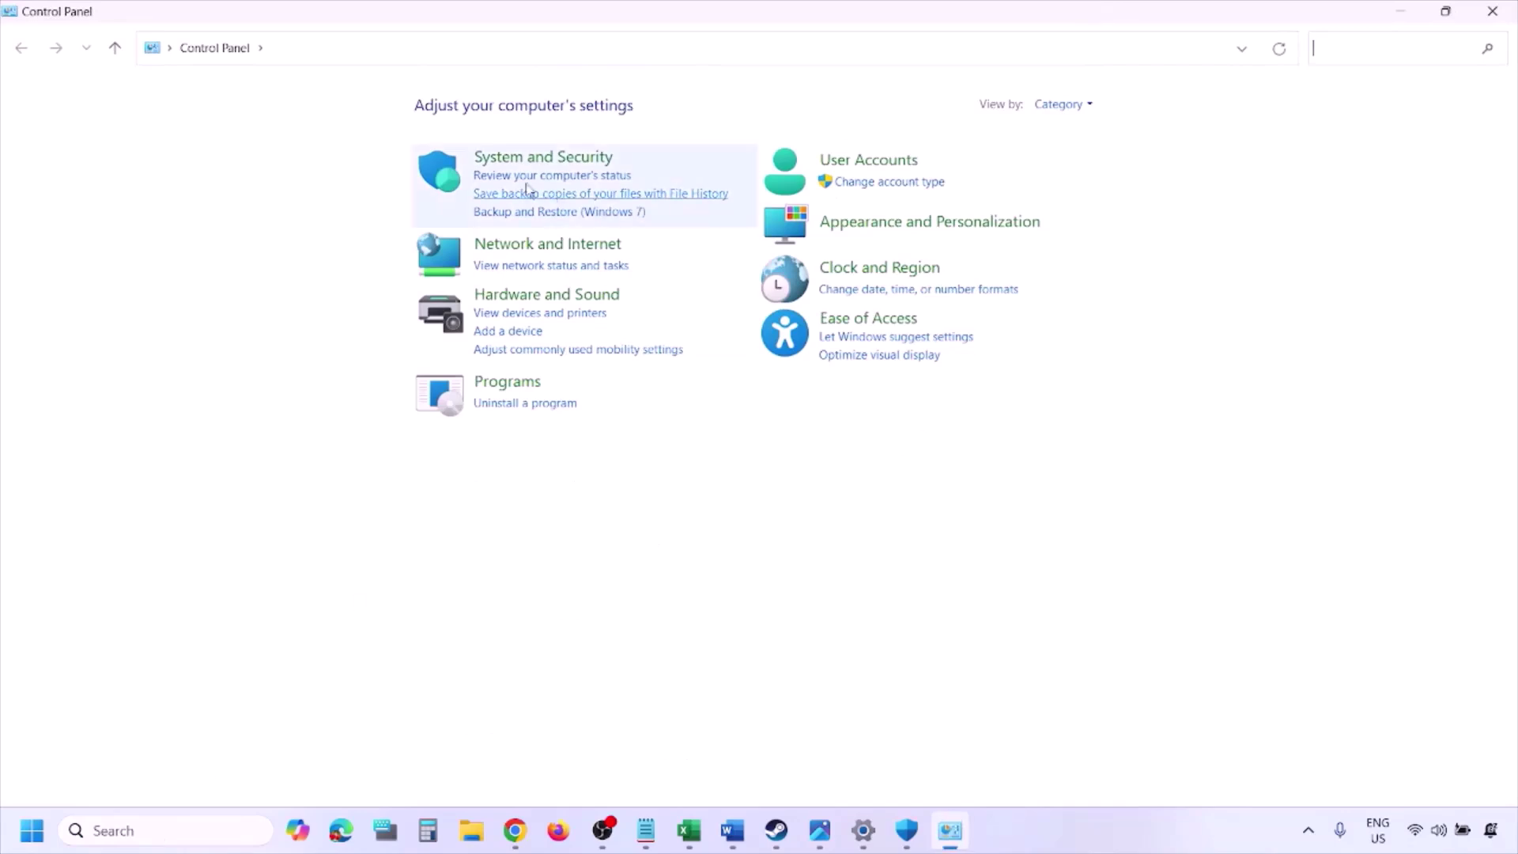
{"action": "left_click", "coordinate": [522, 161]}
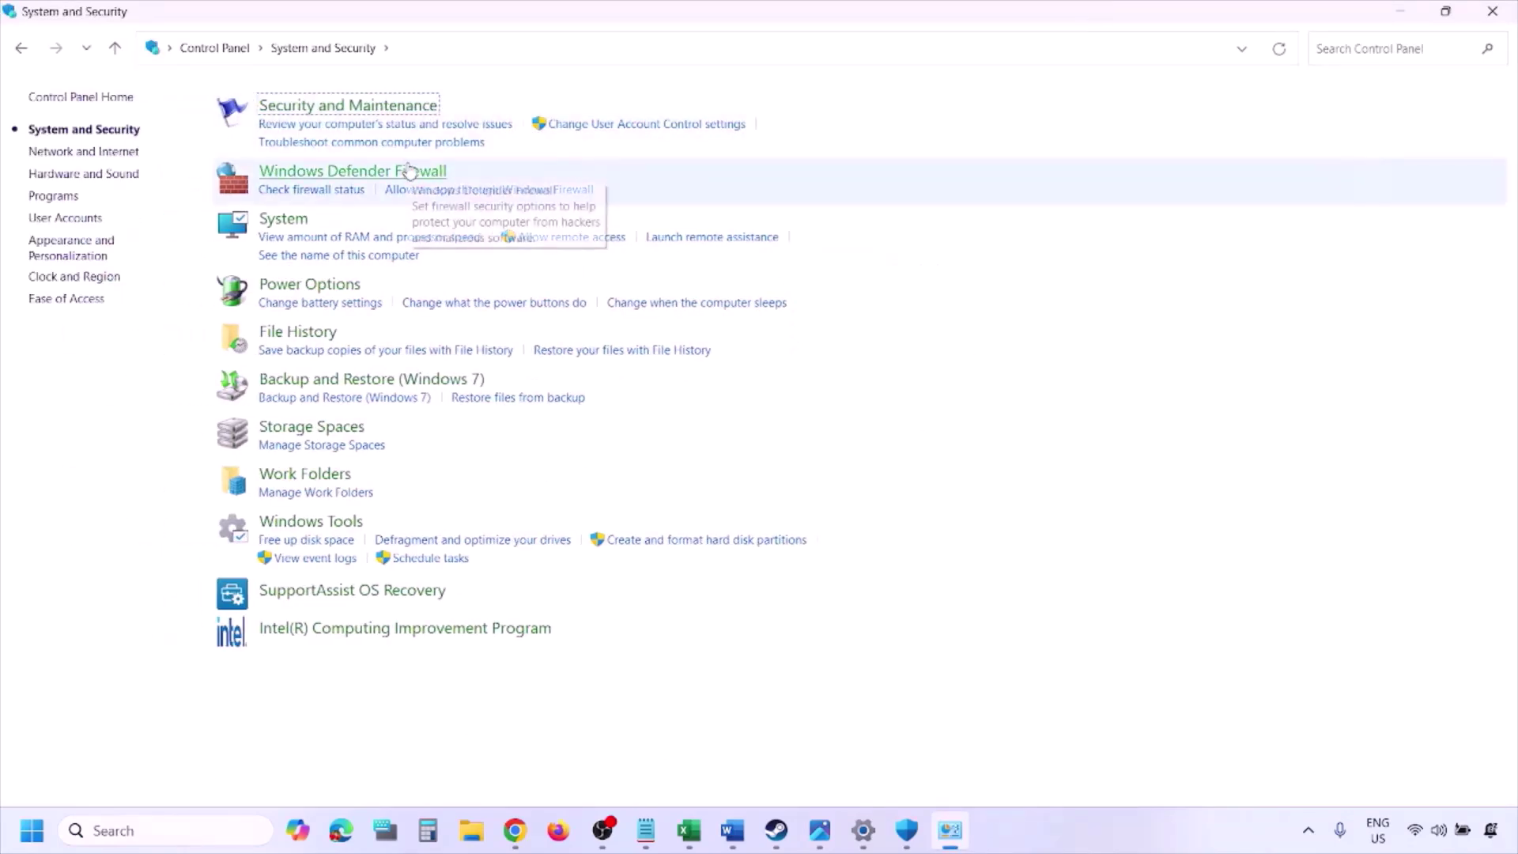
{"action": "left_click", "coordinate": [408, 172]}
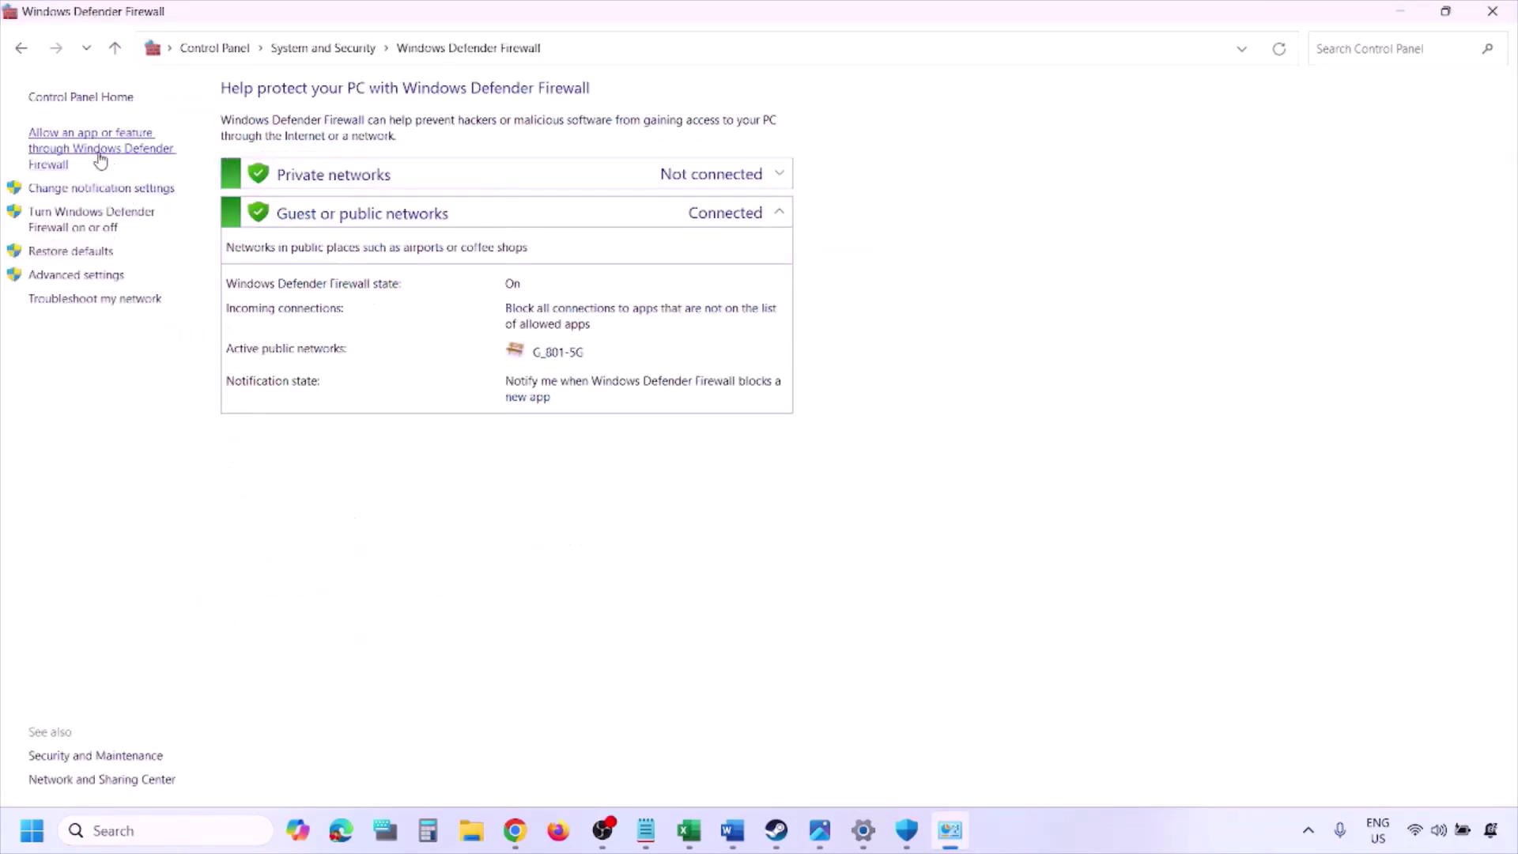
{"action": "left_click", "coordinate": [104, 146]}
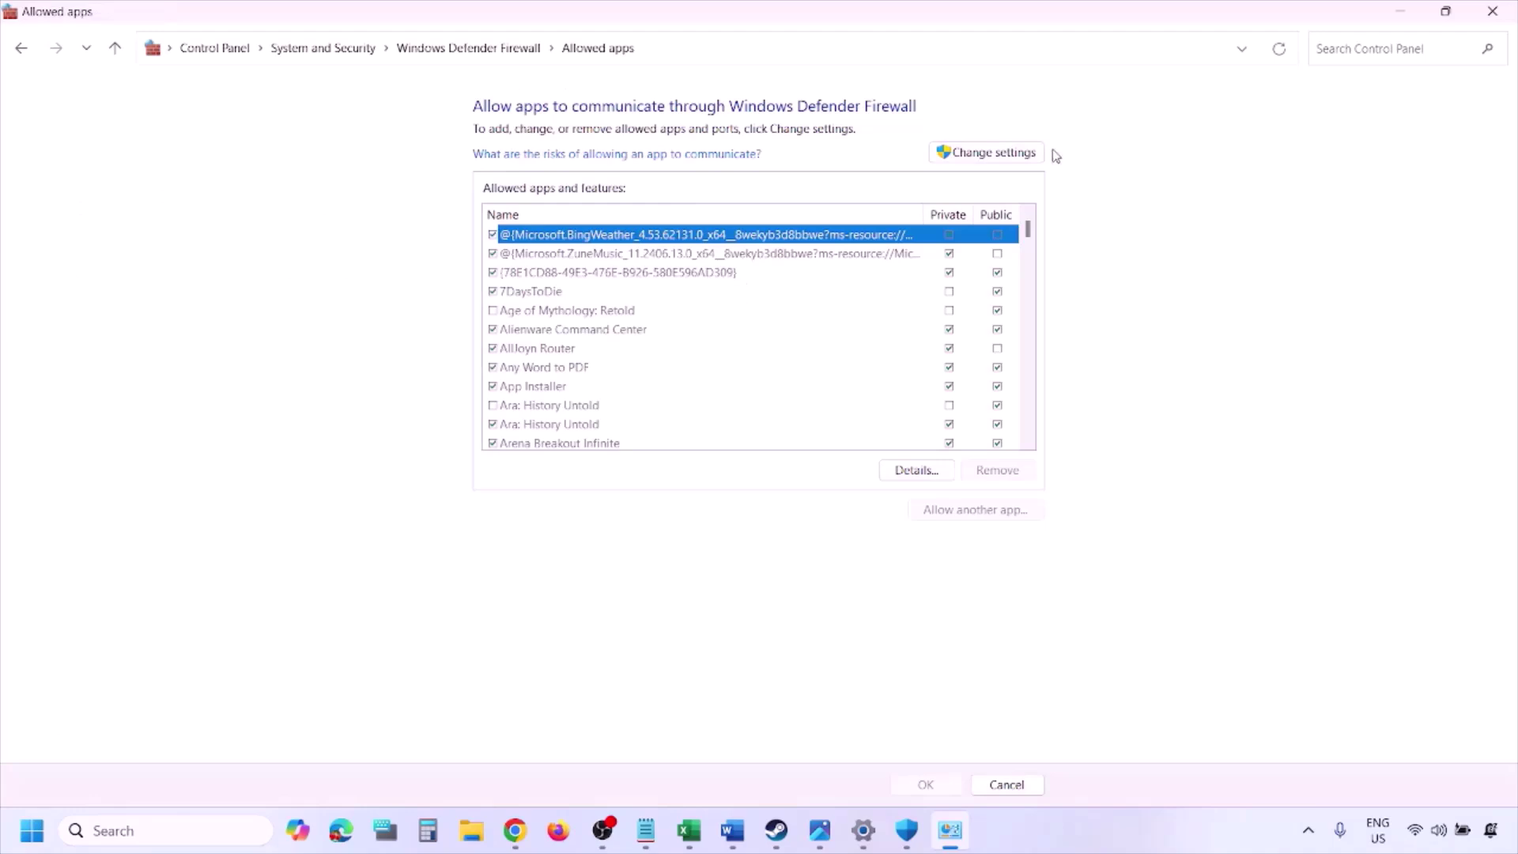
Unlock the firewall's allowed apps settings, browse This PC for another app to allow, and cancel without adding one.
{"action": "left_click", "coordinate": [1020, 151]}
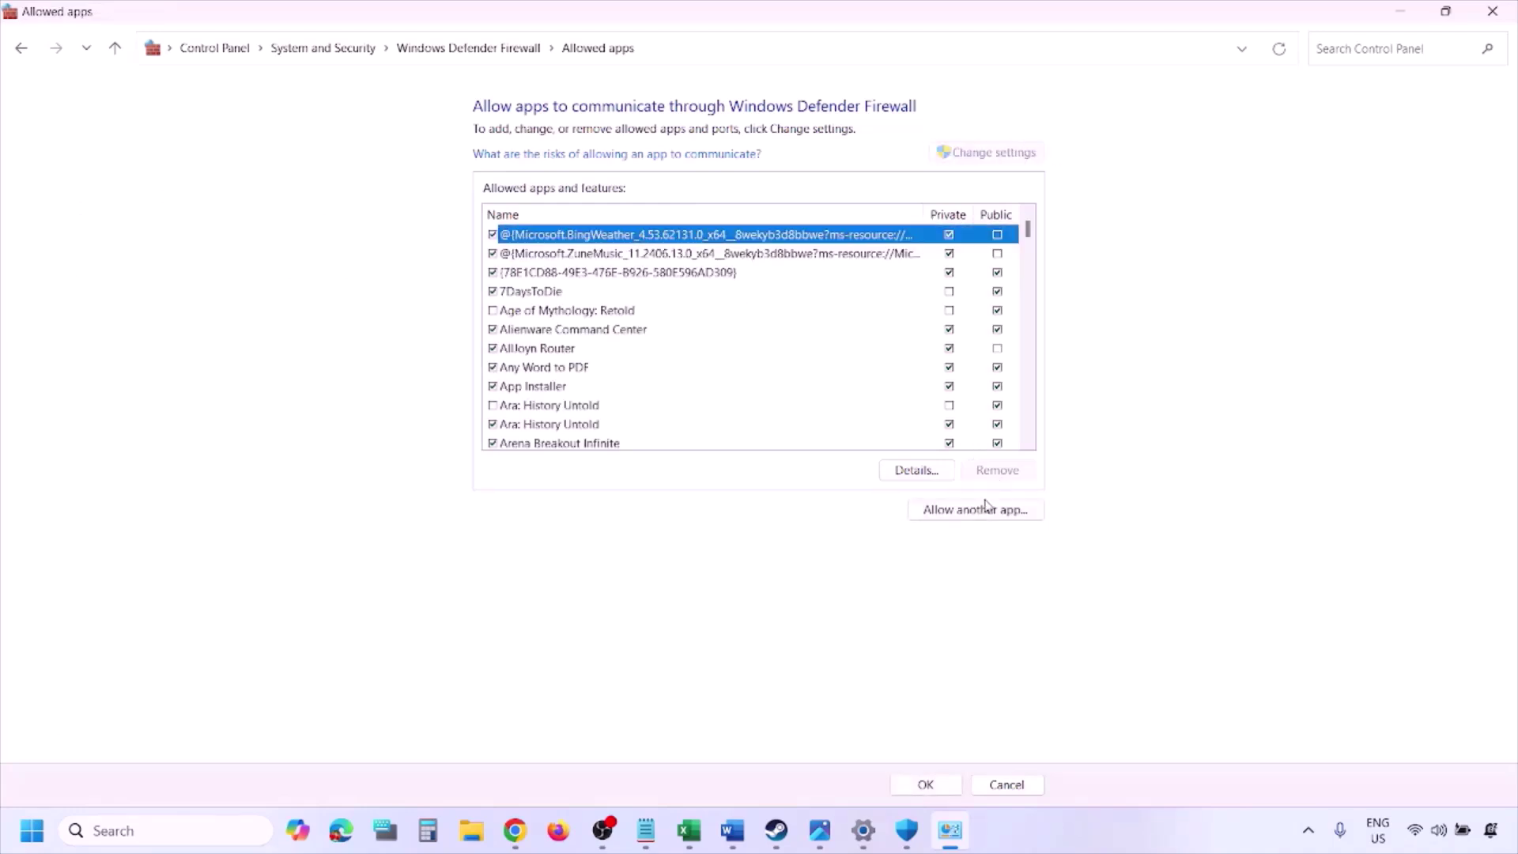
{"action": "left_click", "coordinate": [986, 507]}
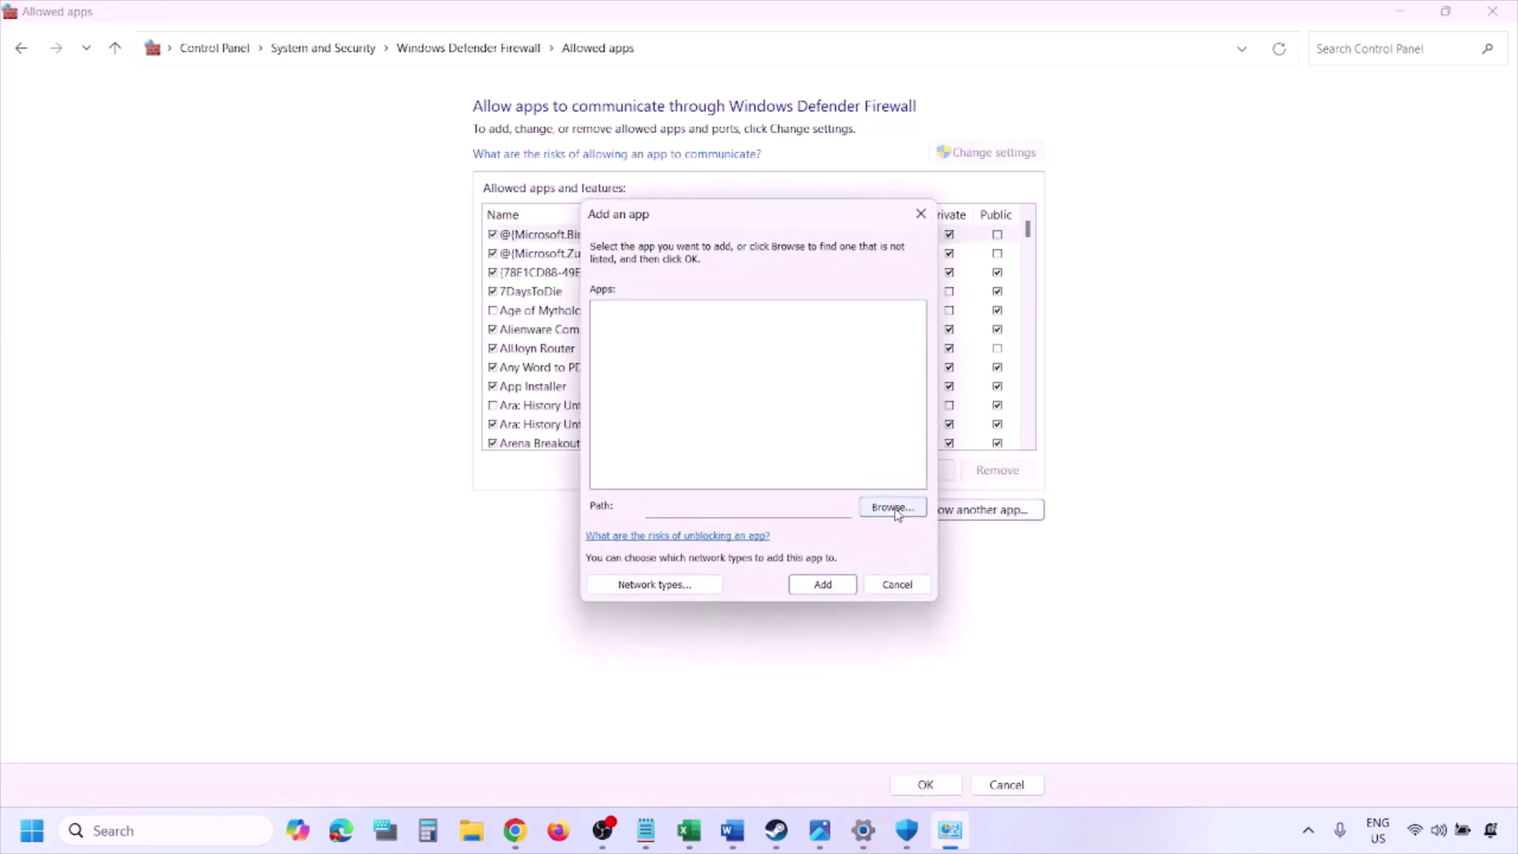
{"action": "left_click", "coordinate": [895, 510]}
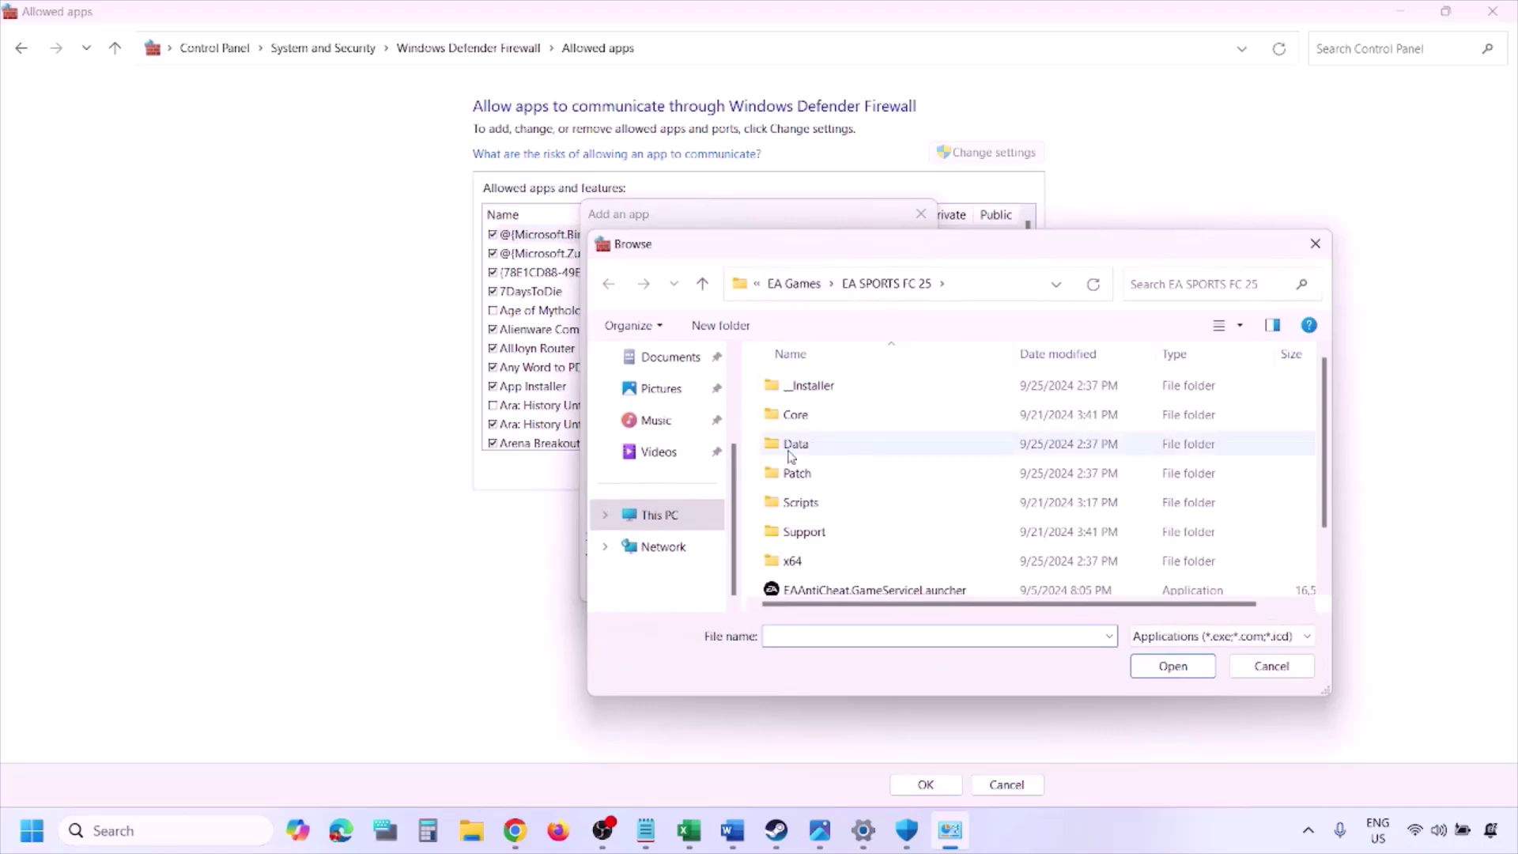
{"action": "left_click", "coordinate": [696, 521]}
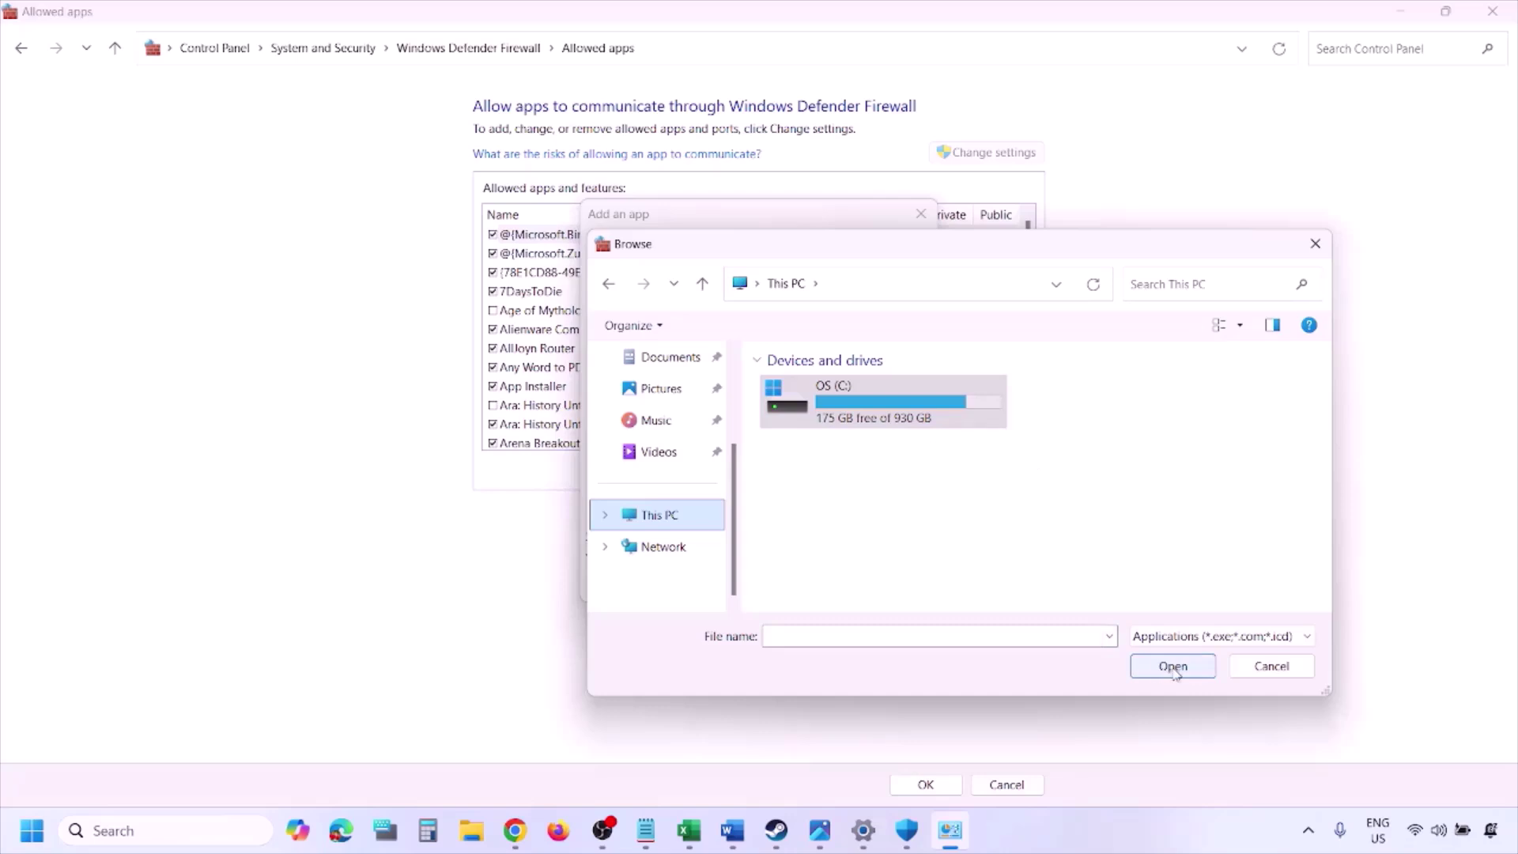
{"action": "left_click", "coordinate": [1269, 666]}
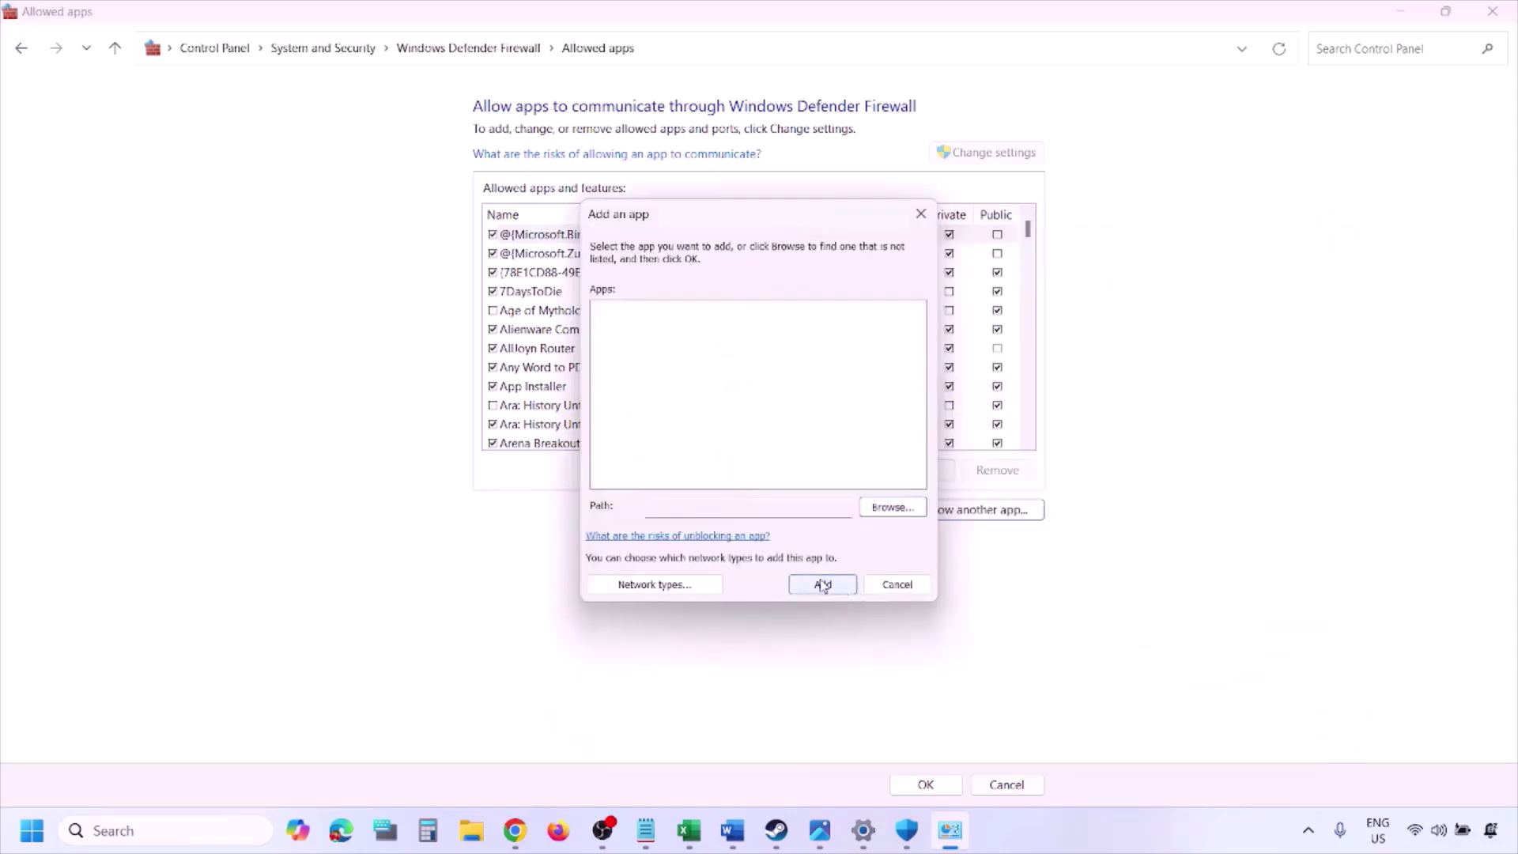
{"action": "left_click", "coordinate": [893, 584]}
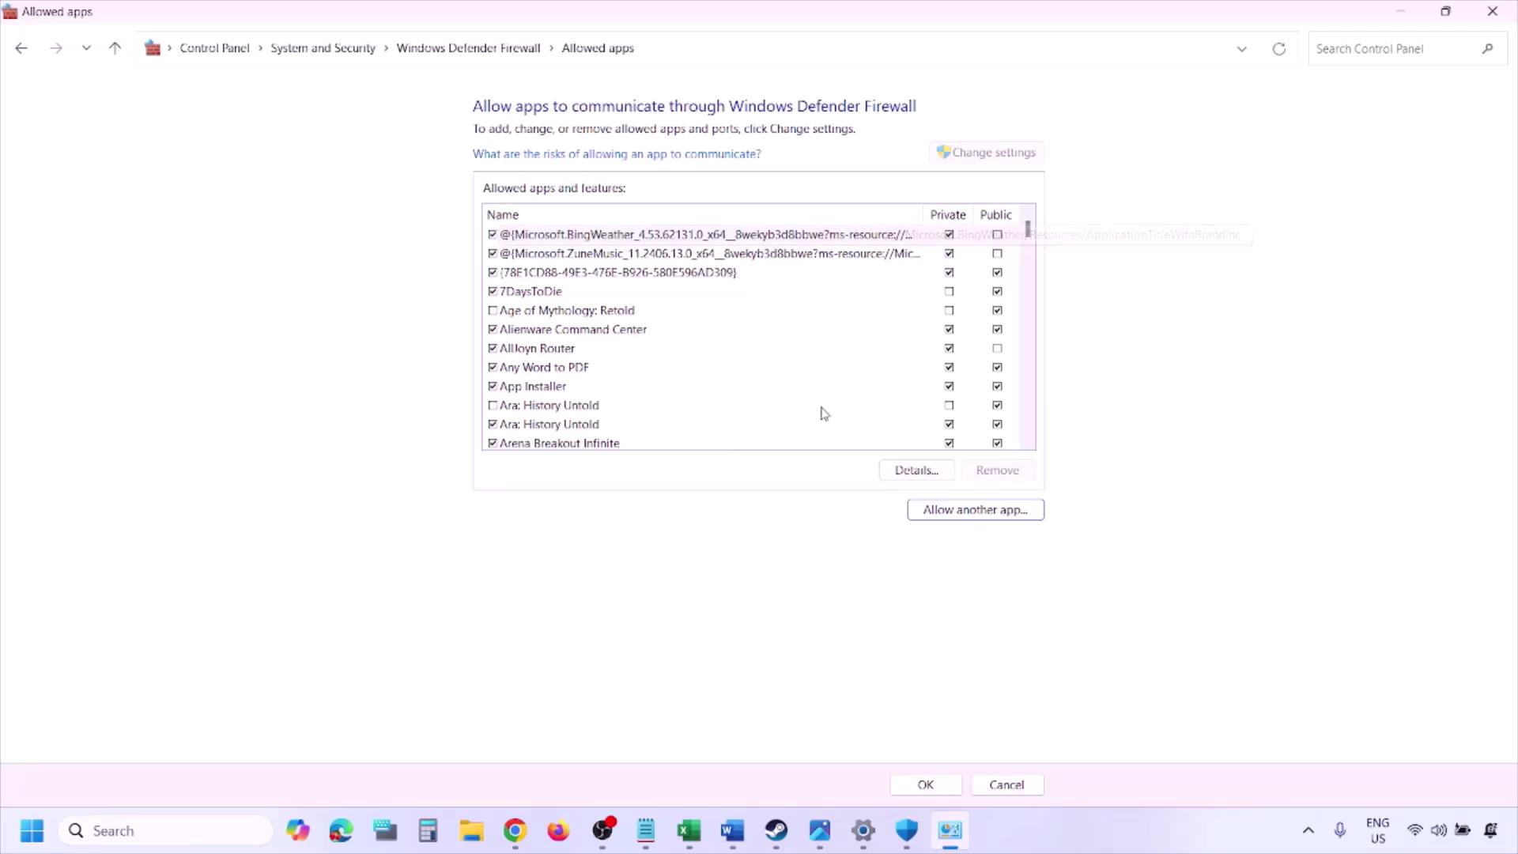
{"action": "left_click", "coordinate": [1505, 11]}
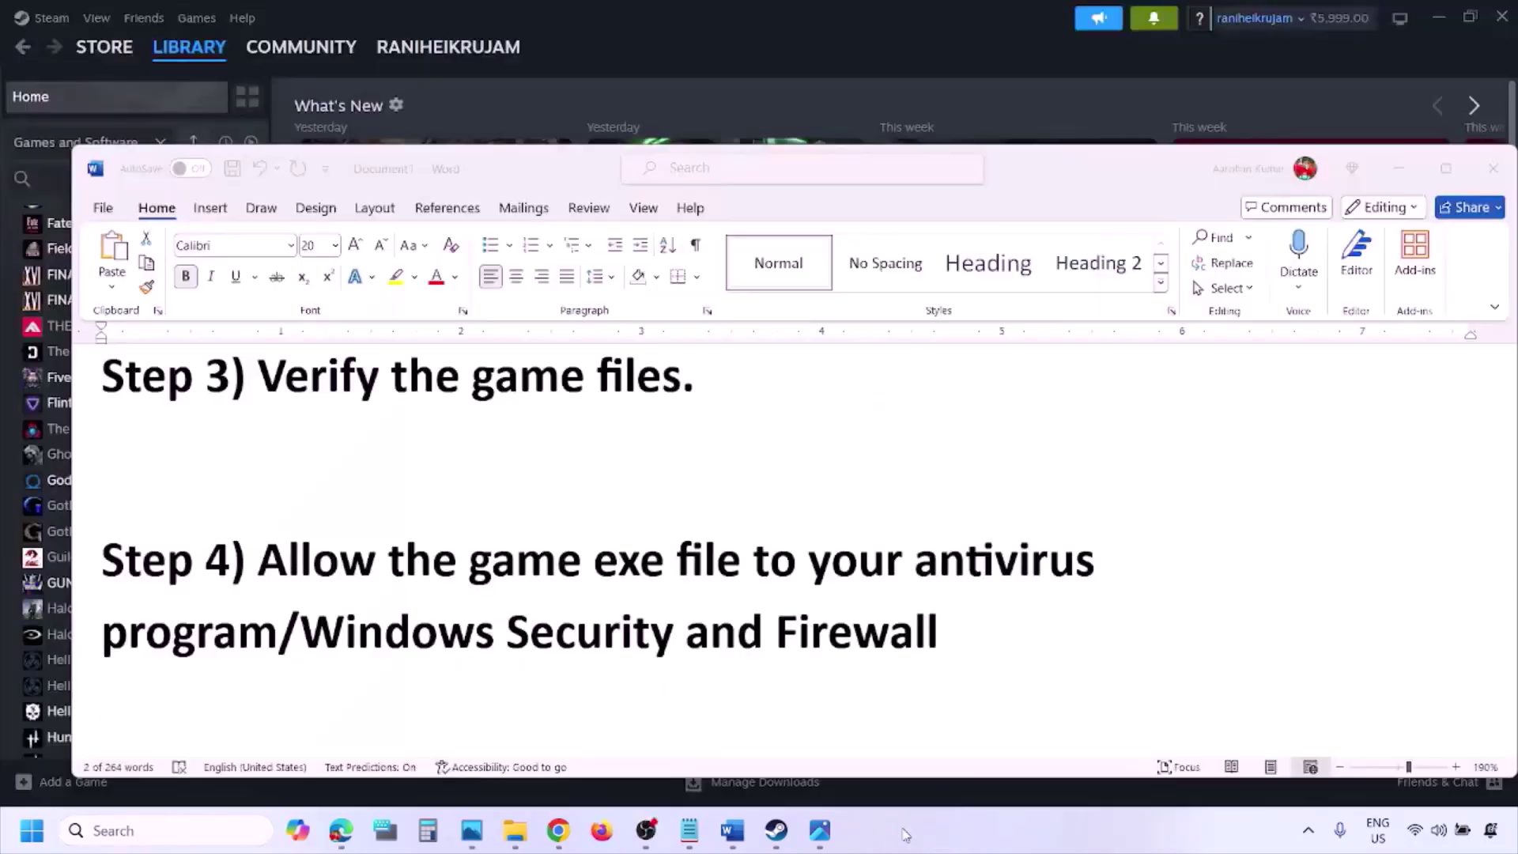
Read Step 5 on a clean graphics driver installation in the Word document, highlighting parts of the NVIDIA and AMD links.
{"action": "scroll", "coordinate": [544, 540], "scroll_direction": "down", "scroll_amount": 3}
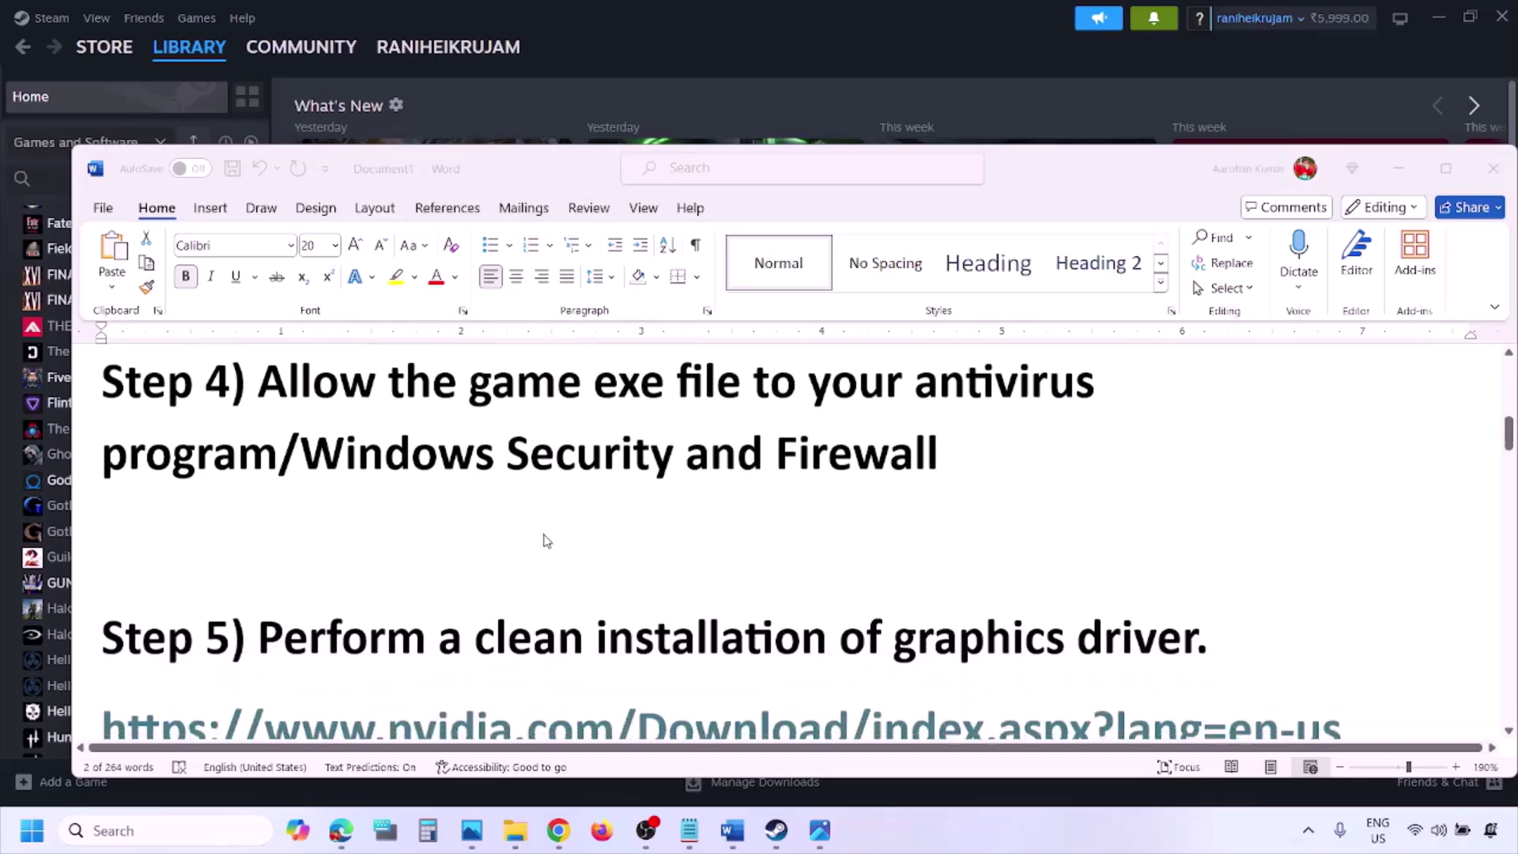
{"action": "scroll", "coordinate": [493, 567], "scroll_direction": "down", "scroll_amount": 1}
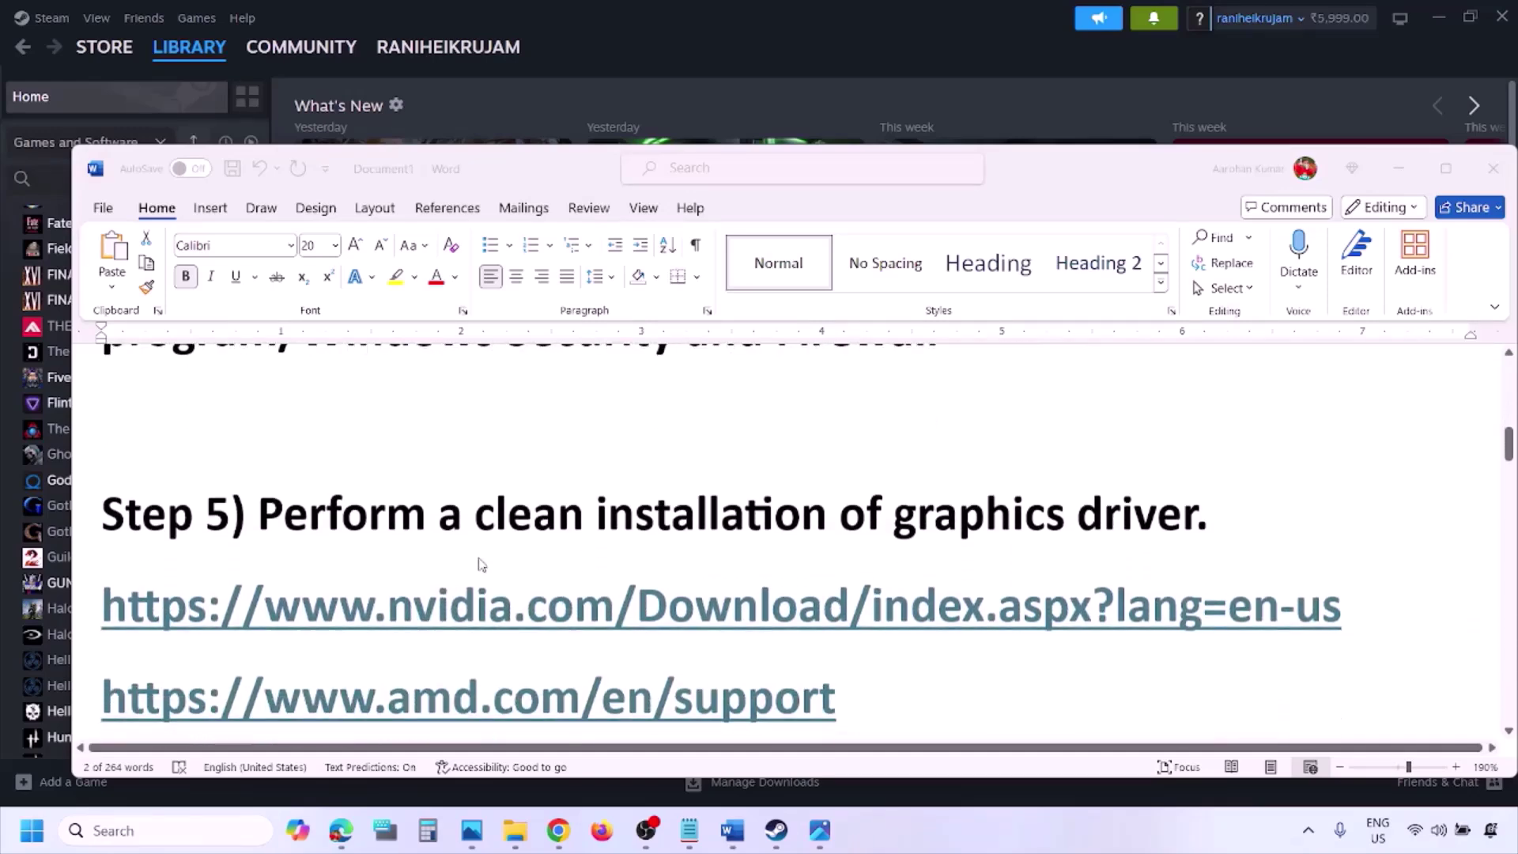
{"action": "double_click", "coordinate": [376, 515]}
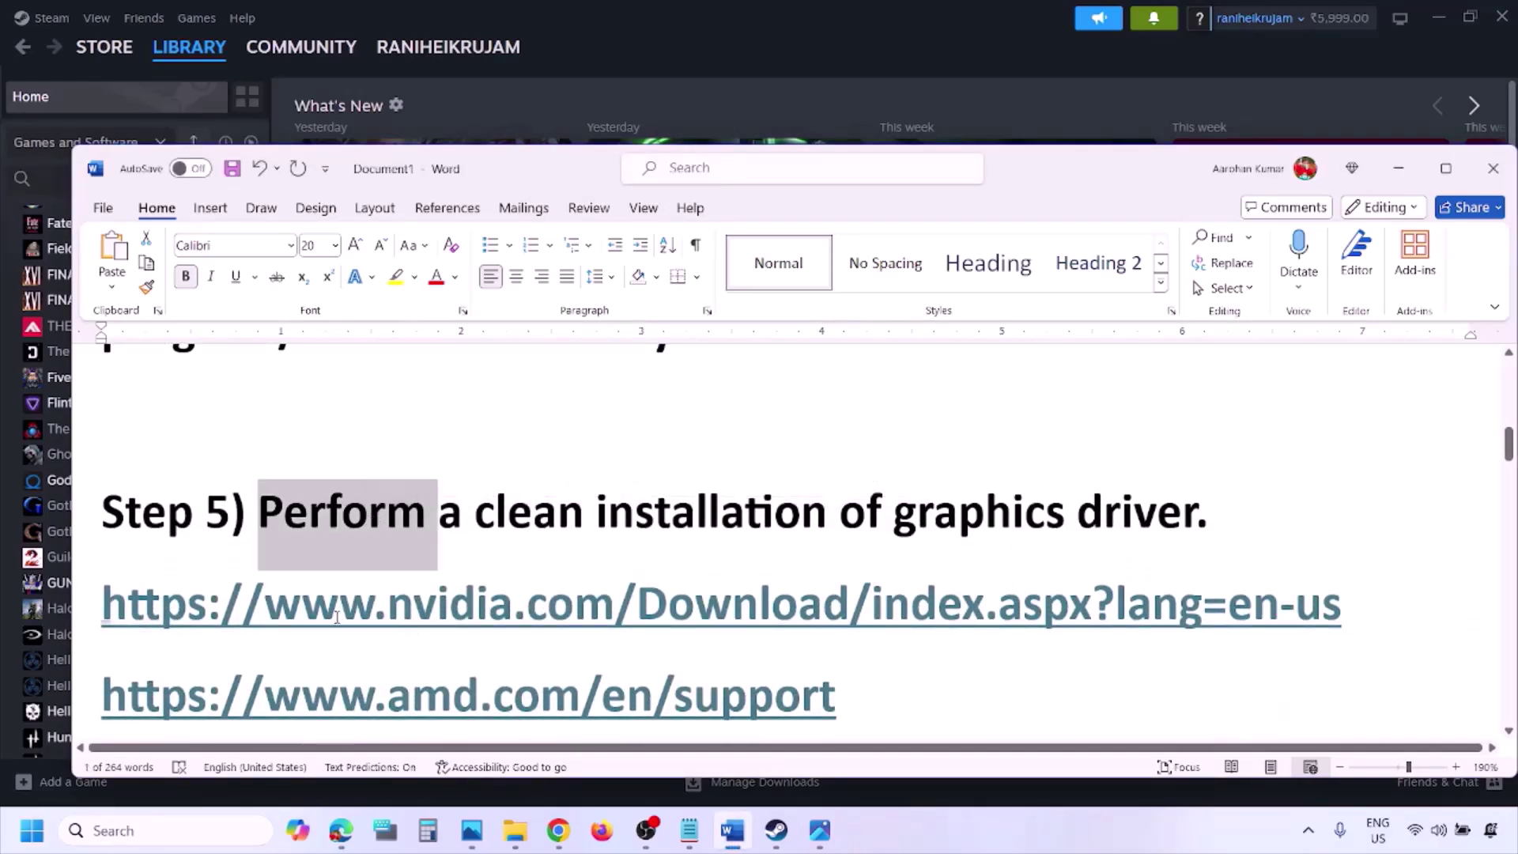
{"action": "left_click_drag", "start_coordinate": [336, 617], "coordinate": [545, 618]}
{"action": "scroll", "coordinate": [545, 618], "scroll_direction": "down", "scroll_amount": 1}
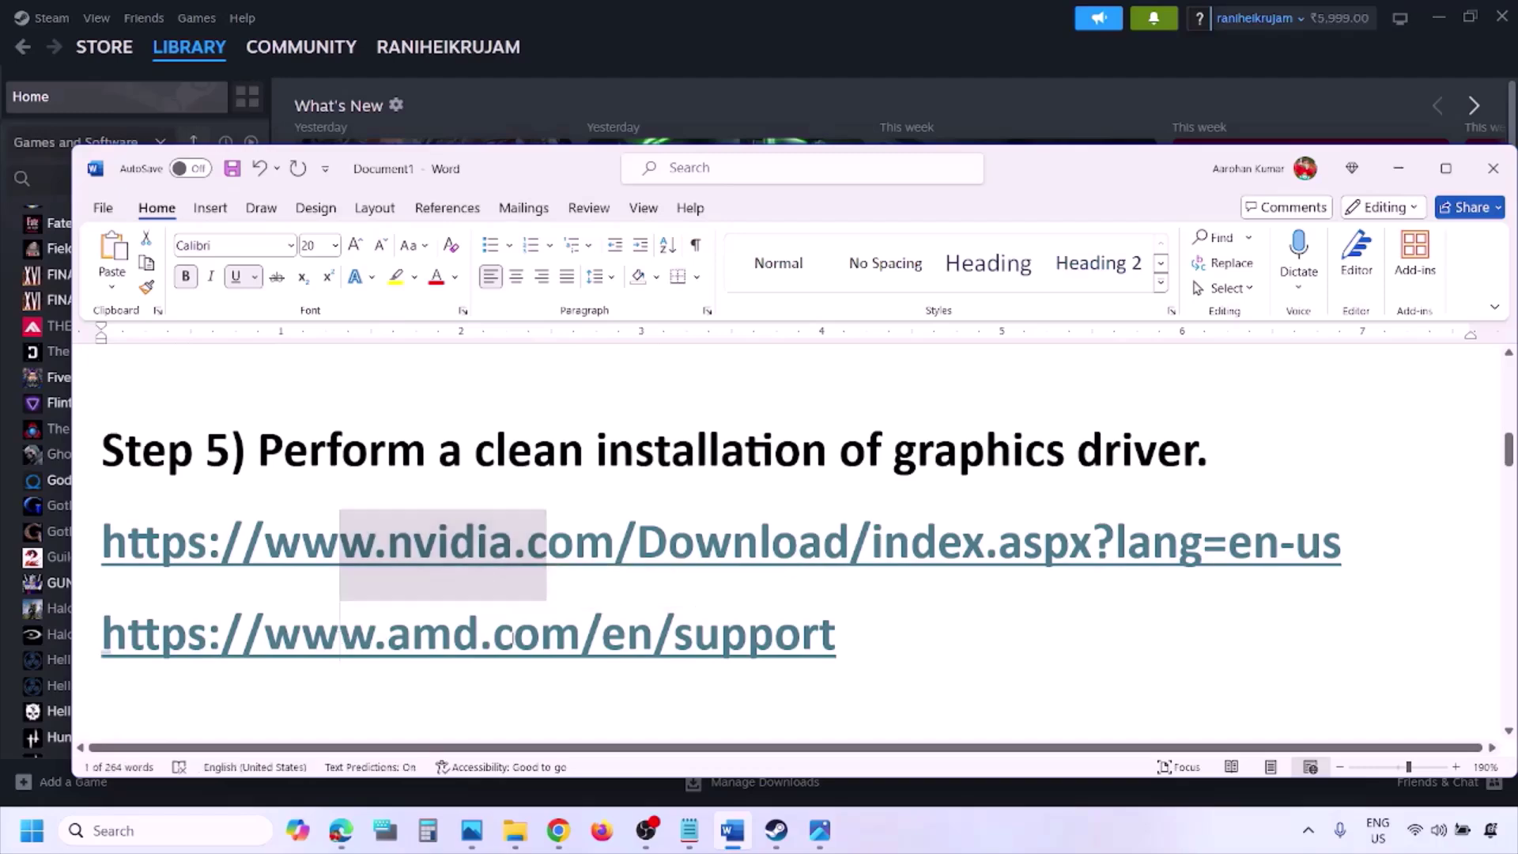
{"action": "left_click_drag", "start_coordinate": [339, 632], "coordinate": [802, 634]}
{"action": "left_click", "coordinate": [997, 818]}
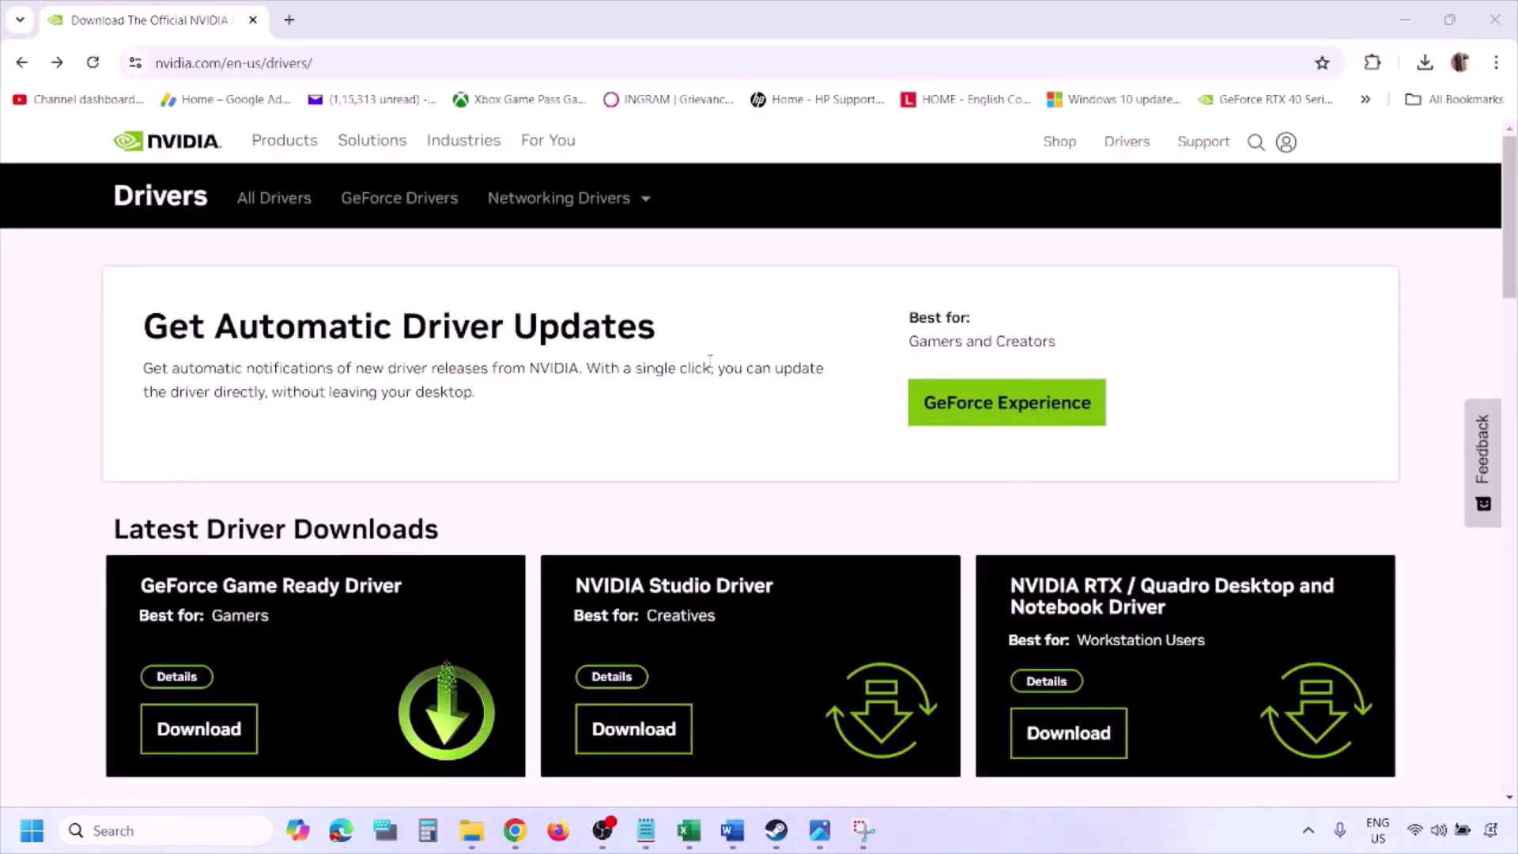
Select Windows 11 as the operating system and find drivers for the GeForce RTX 3050 Laptop GPU on NVIDIA's drivers page.
{"action": "scroll", "coordinate": [355, 484], "scroll_direction": "down", "scroll_amount": 8}
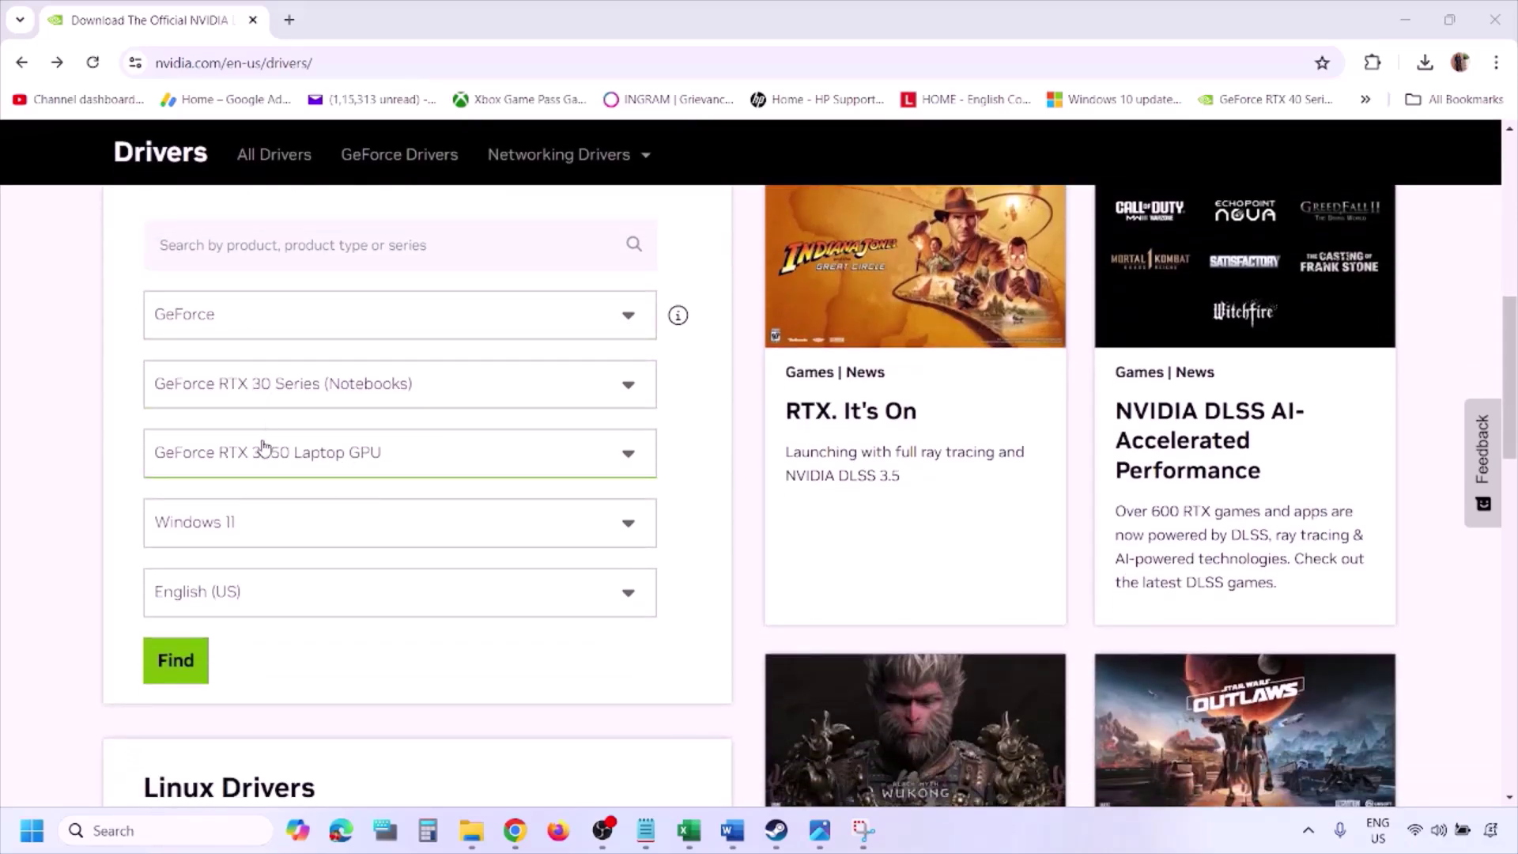
{"action": "left_click", "coordinate": [250, 527]}
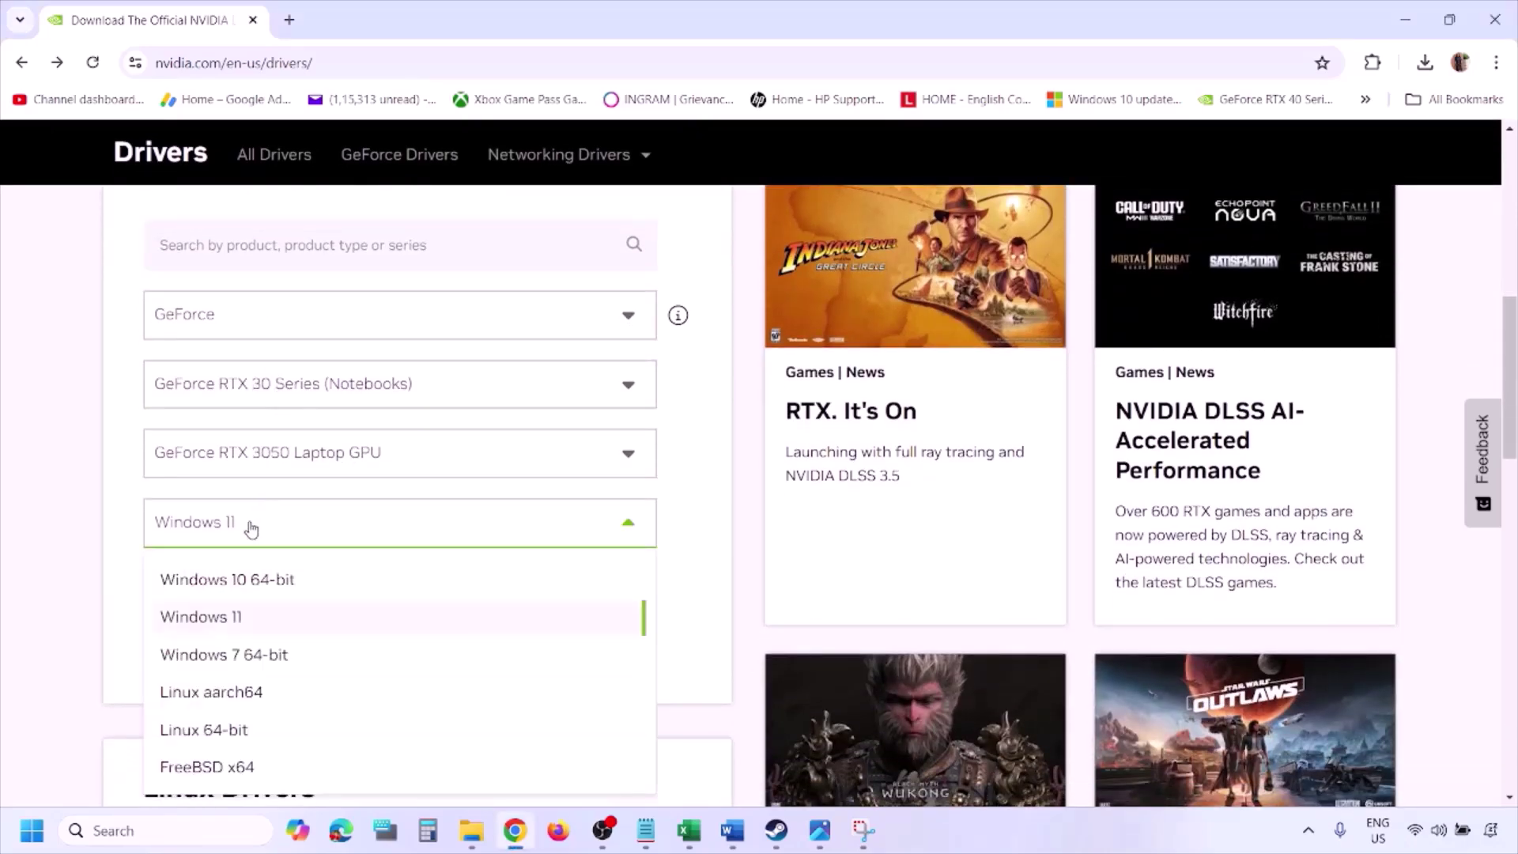
{"action": "left_click", "coordinate": [224, 620]}
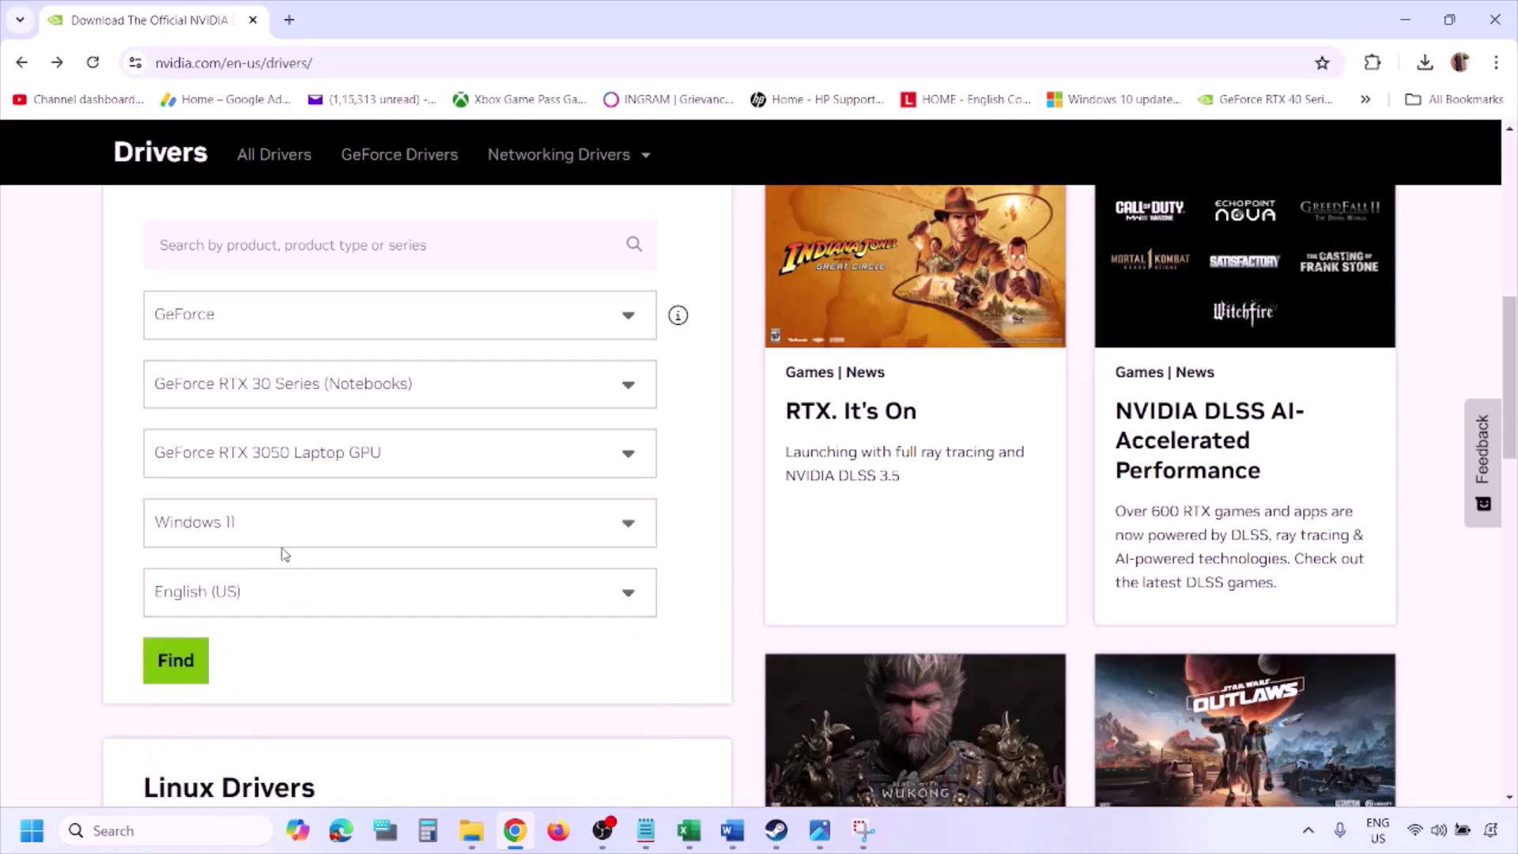
{"action": "left_click", "coordinate": [169, 661]}
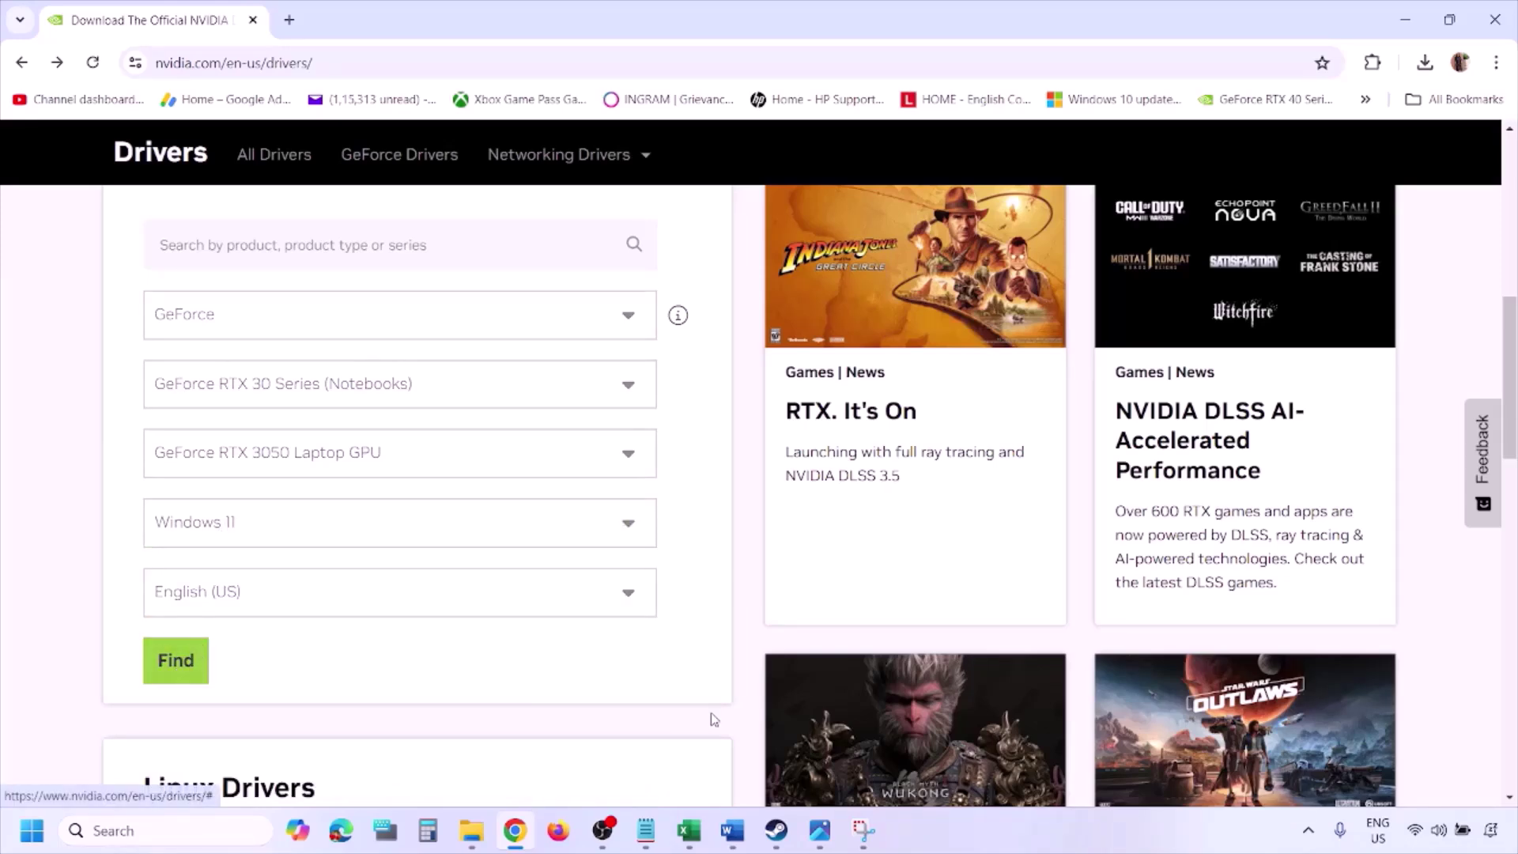
View the images 1.png to 5.png showing the NVIDIA driver download and custom clean installation options.
{"action": "left_click", "coordinate": [820, 834]}
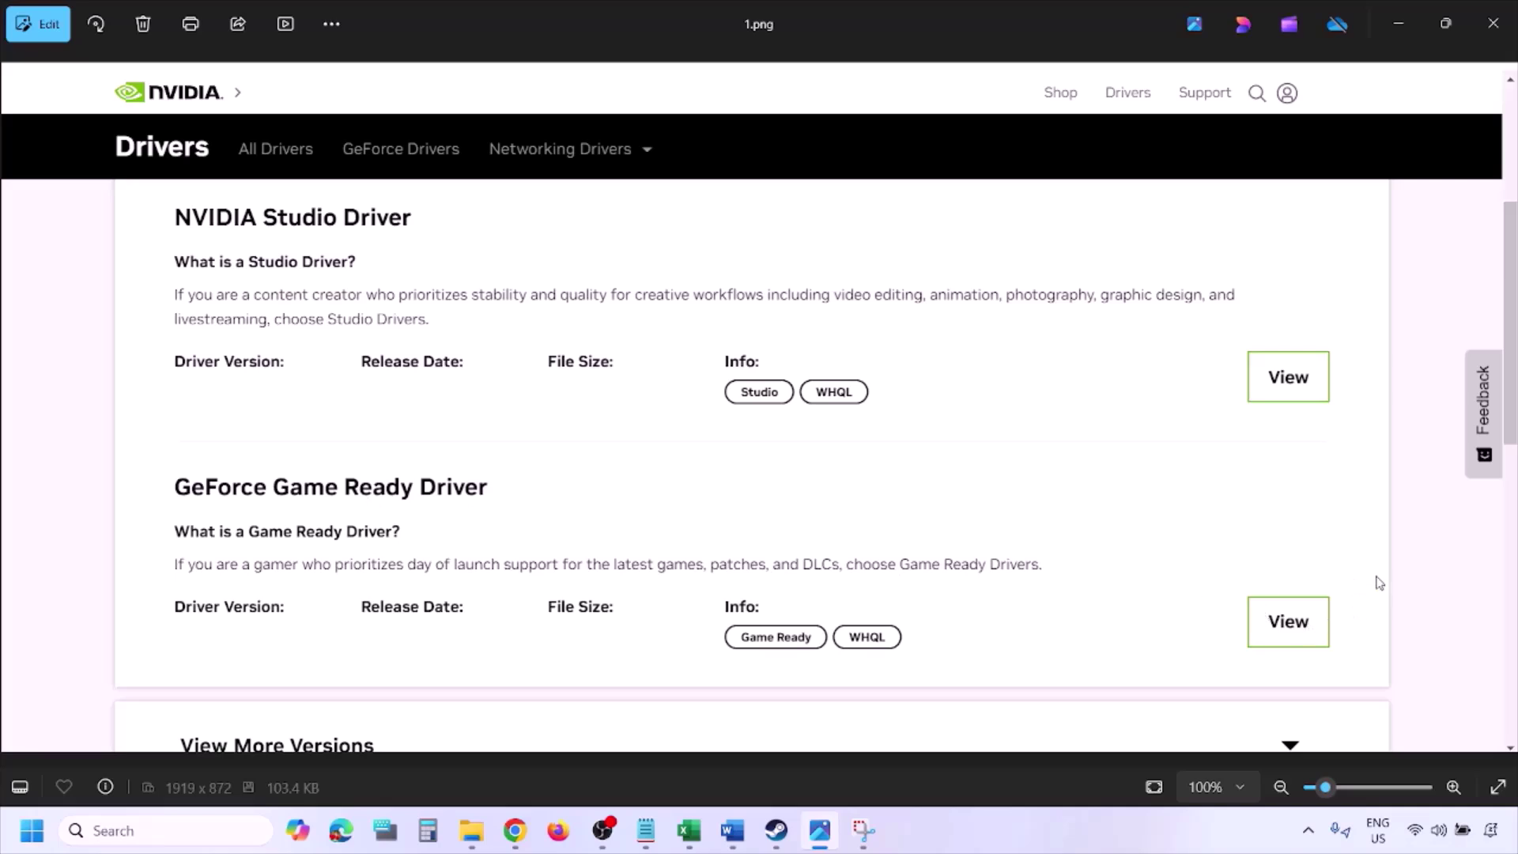
{"action": "key", "text": "Right"}
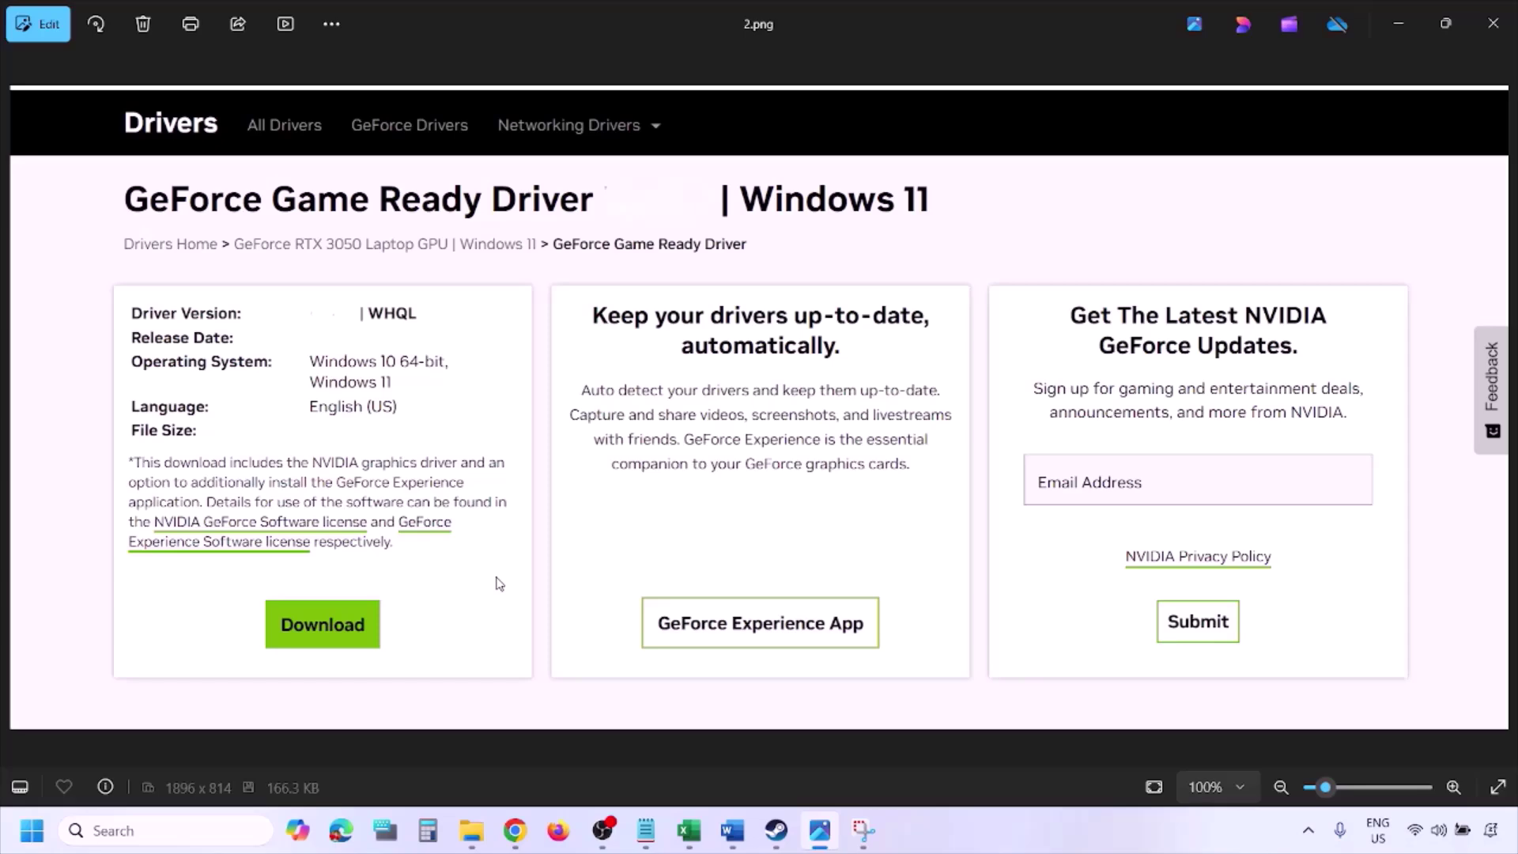
{"action": "key", "text": "Right"}
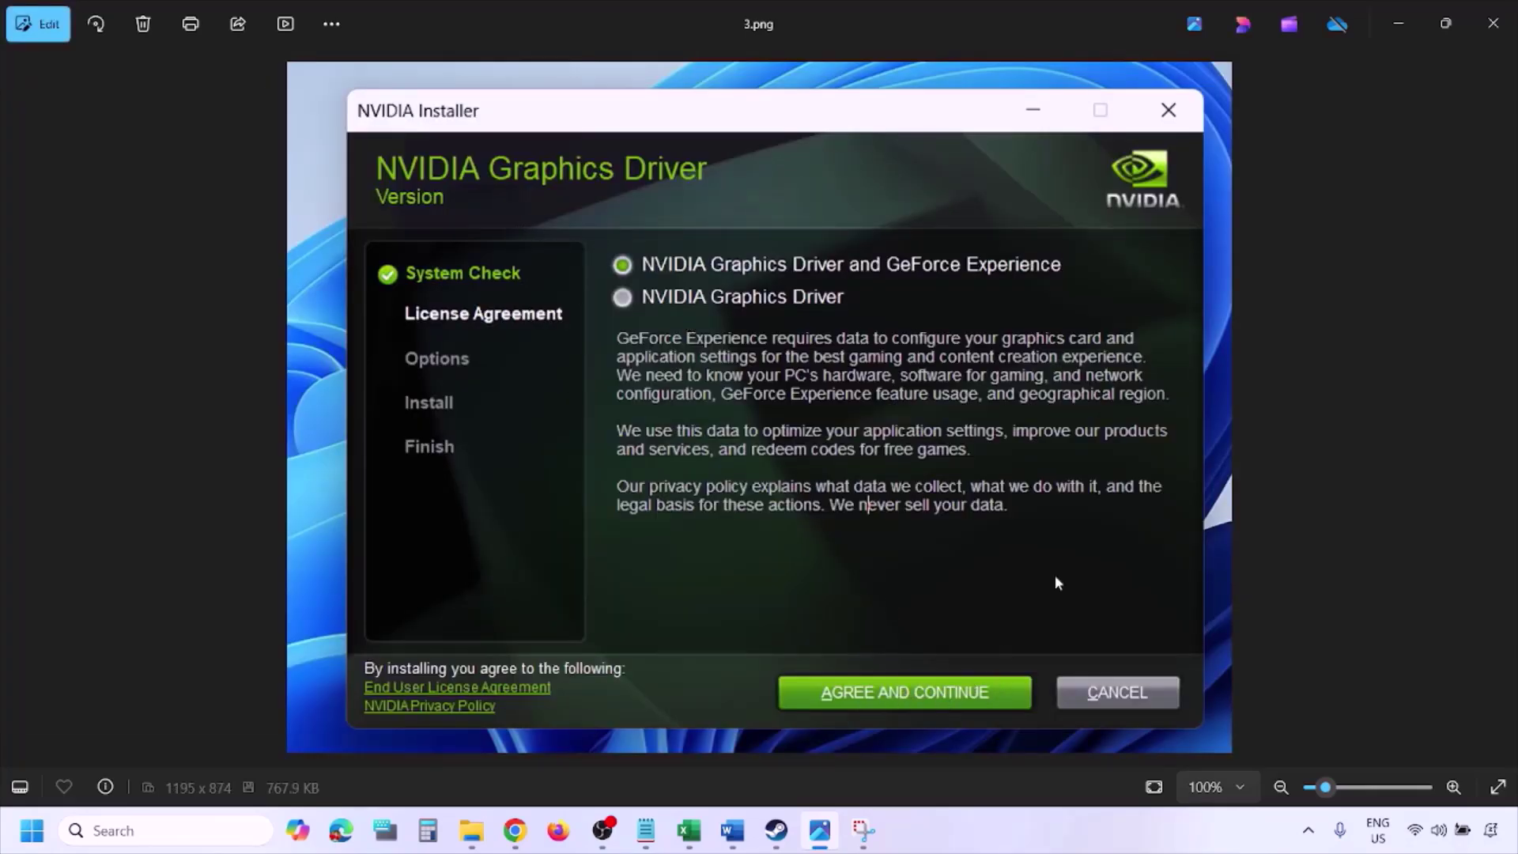
{"action": "key", "text": "Right"}
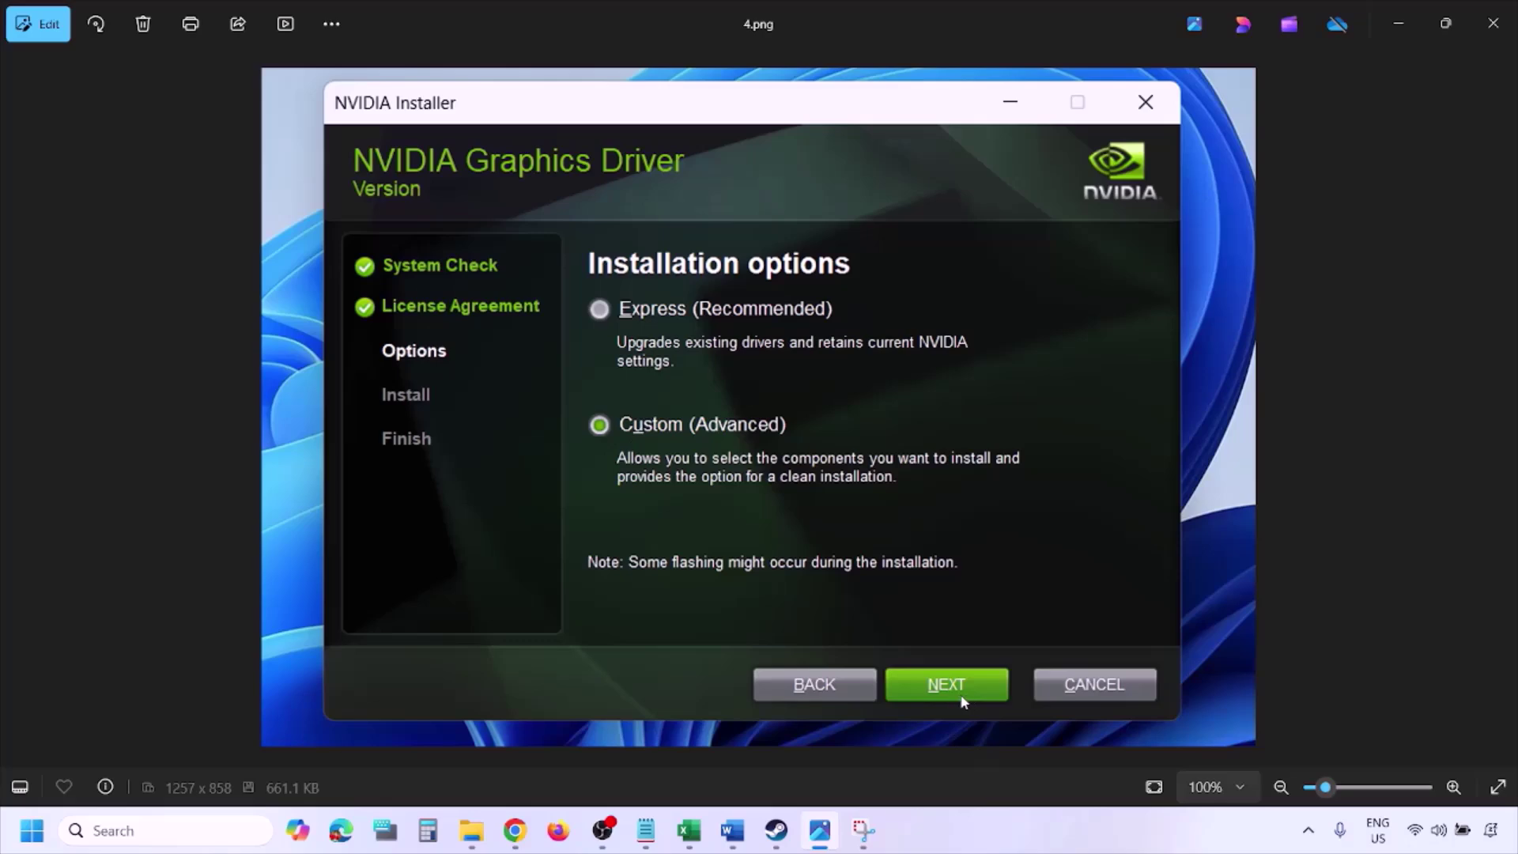
{"action": "key", "text": "Right"}
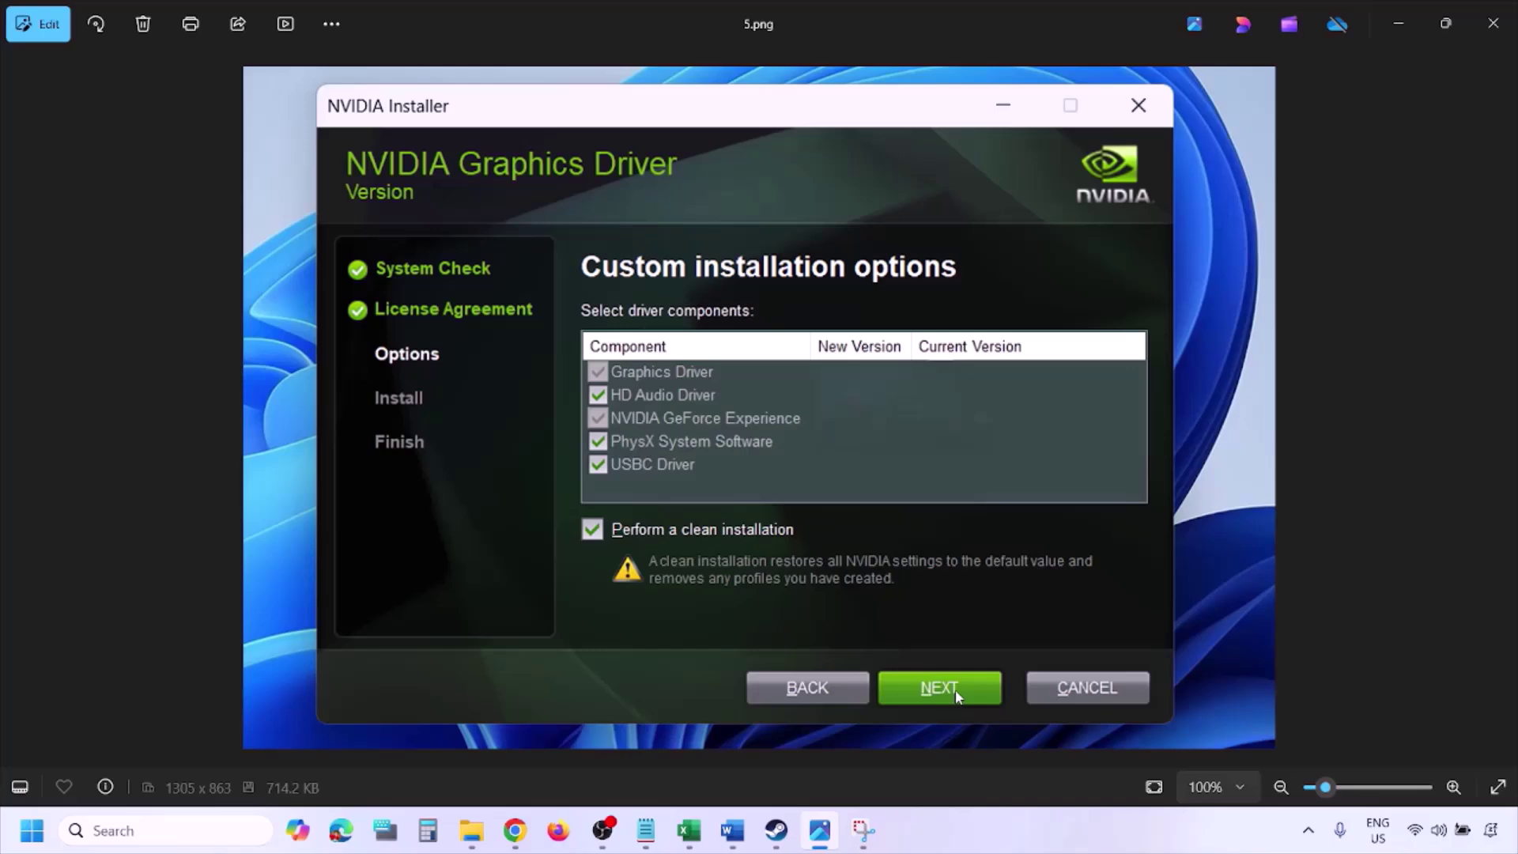
Show the Windows power options for restarting the computer, and close them without restarting.
{"action": "left_click", "coordinate": [31, 830]}
{"action": "left_click", "coordinate": [582, 769]}
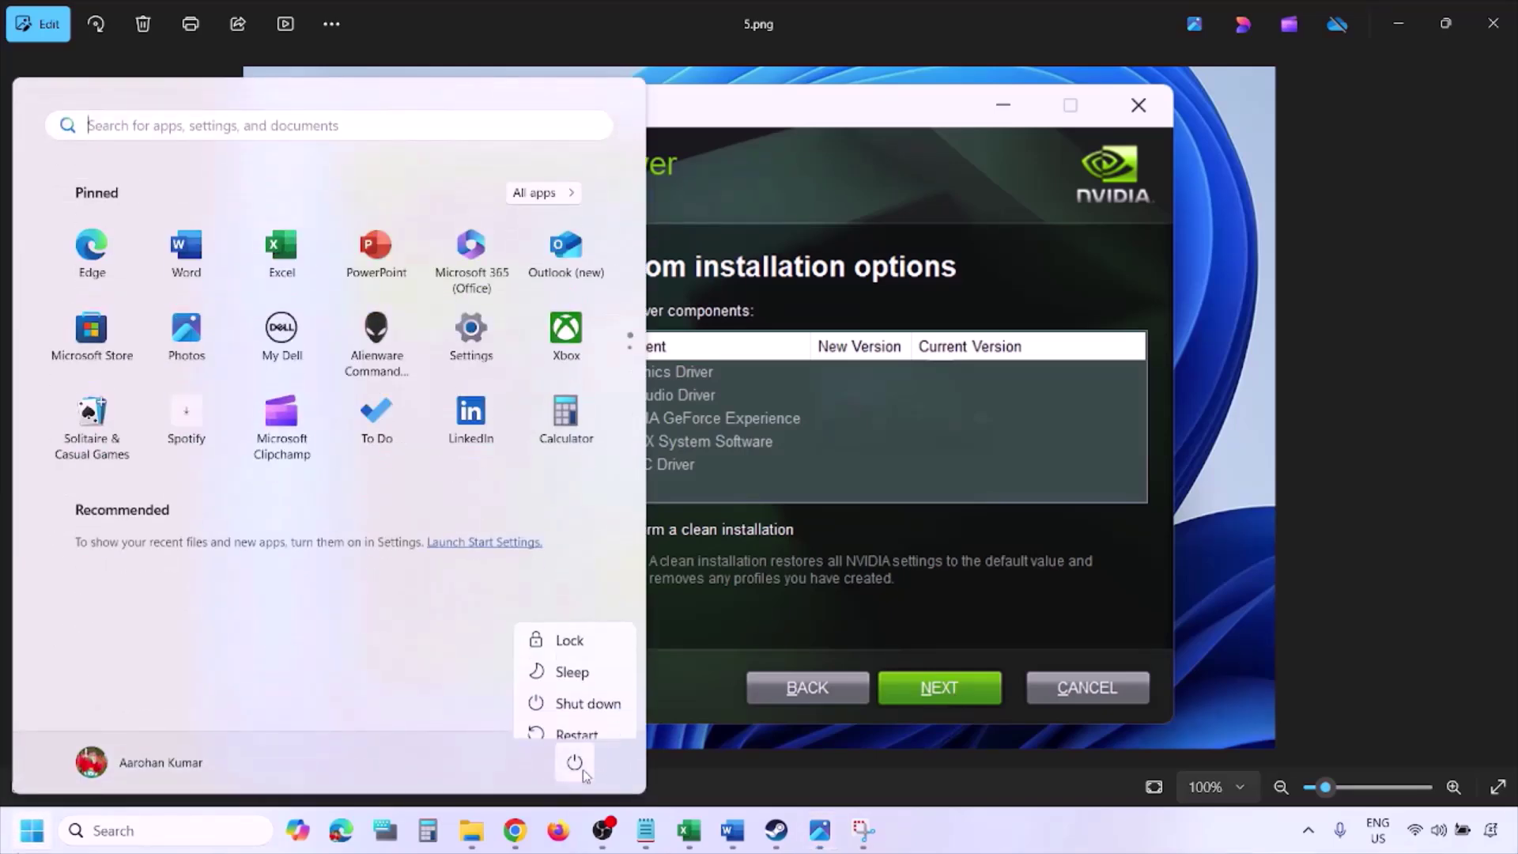
{"action": "left_click", "coordinate": [1037, 842]}
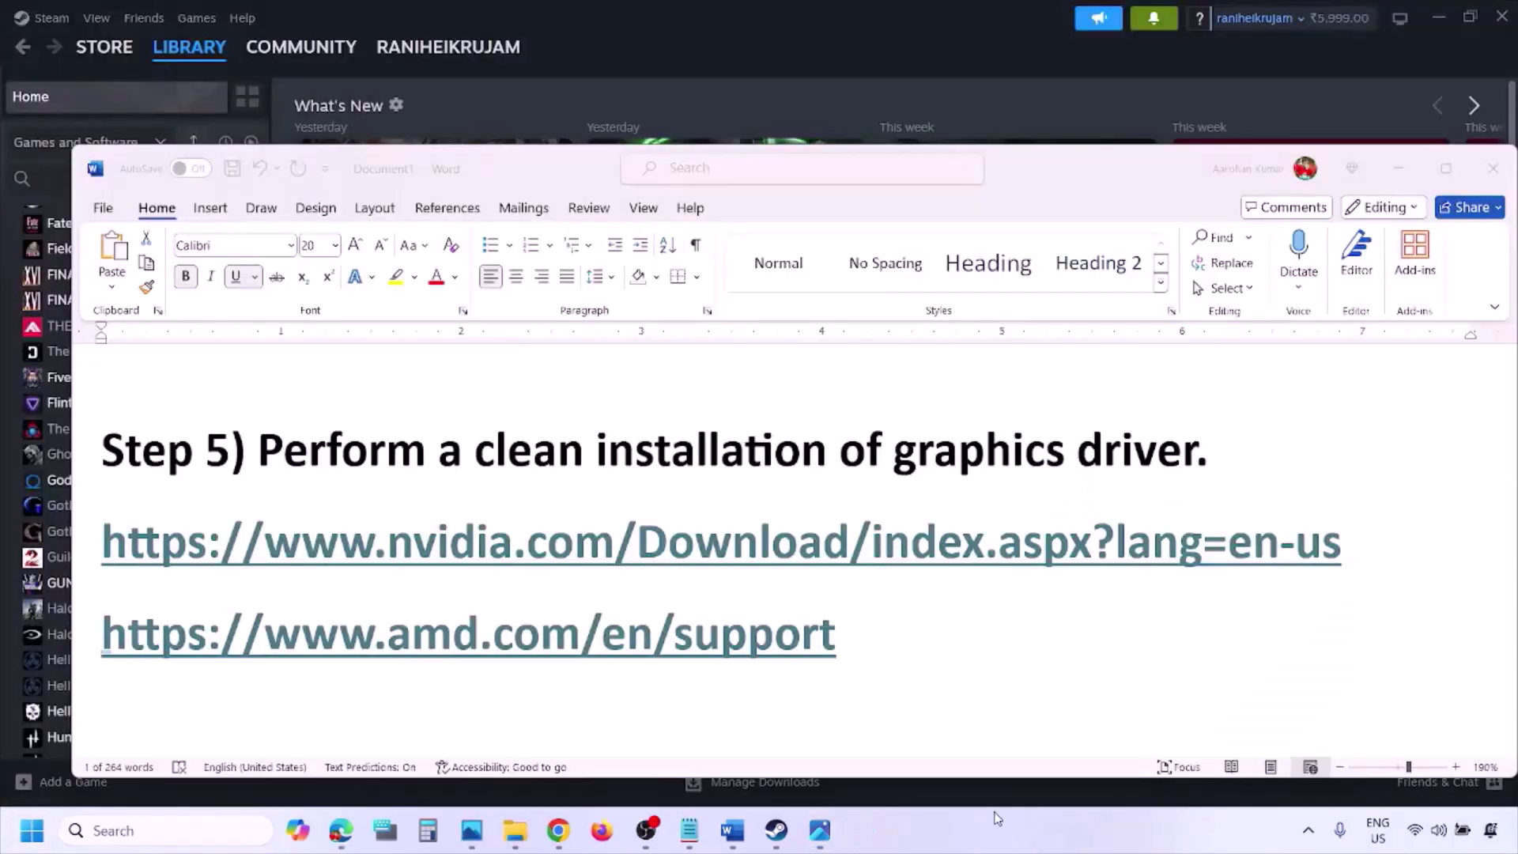
{"action": "left_click", "coordinate": [897, 636]}
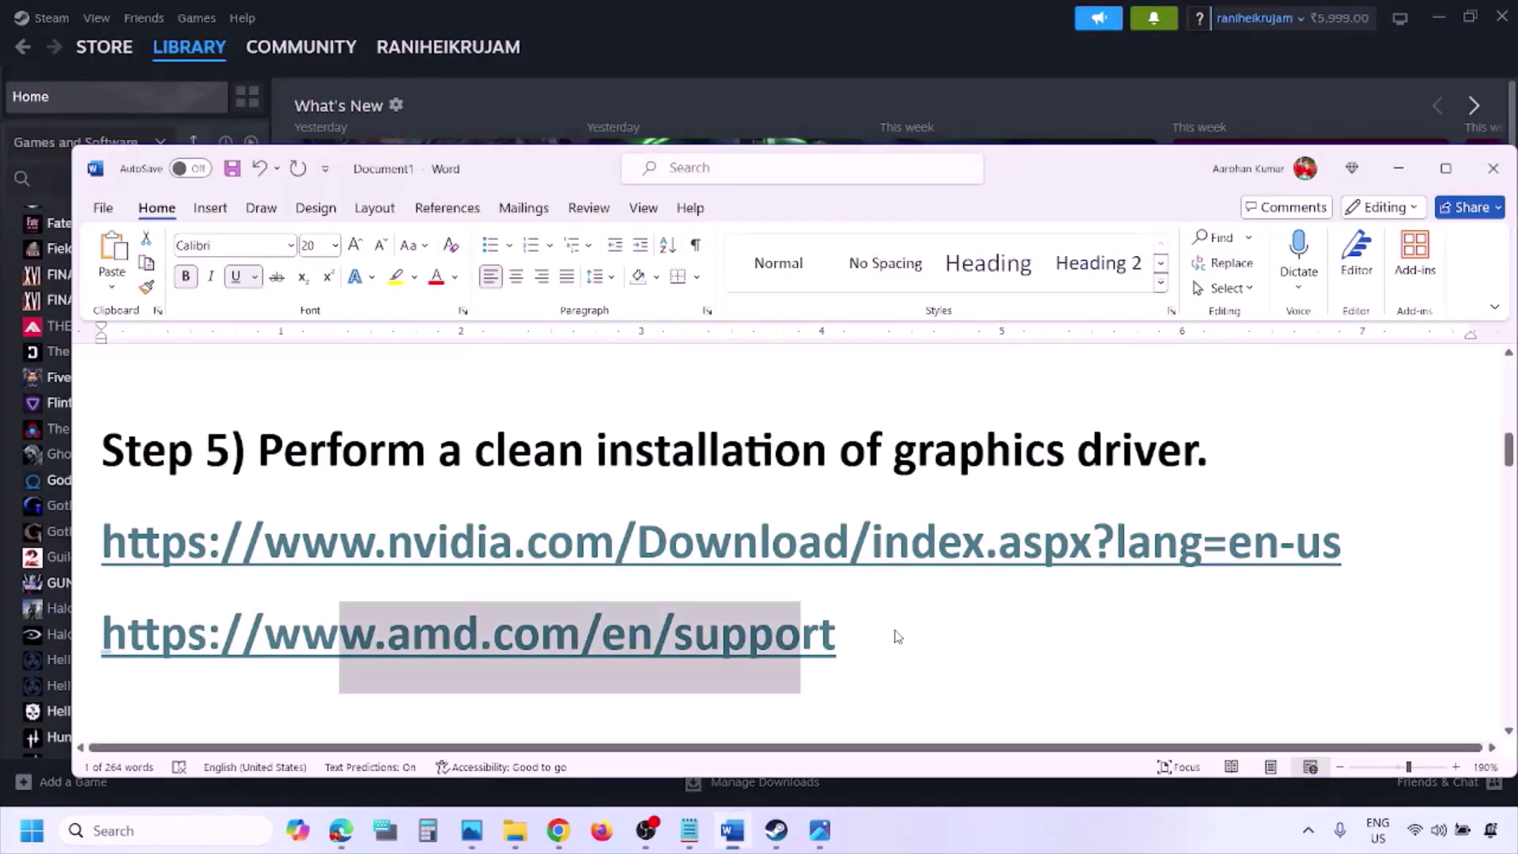
{"action": "left_click_drag", "start_coordinate": [863, 637], "coordinate": [305, 623]}
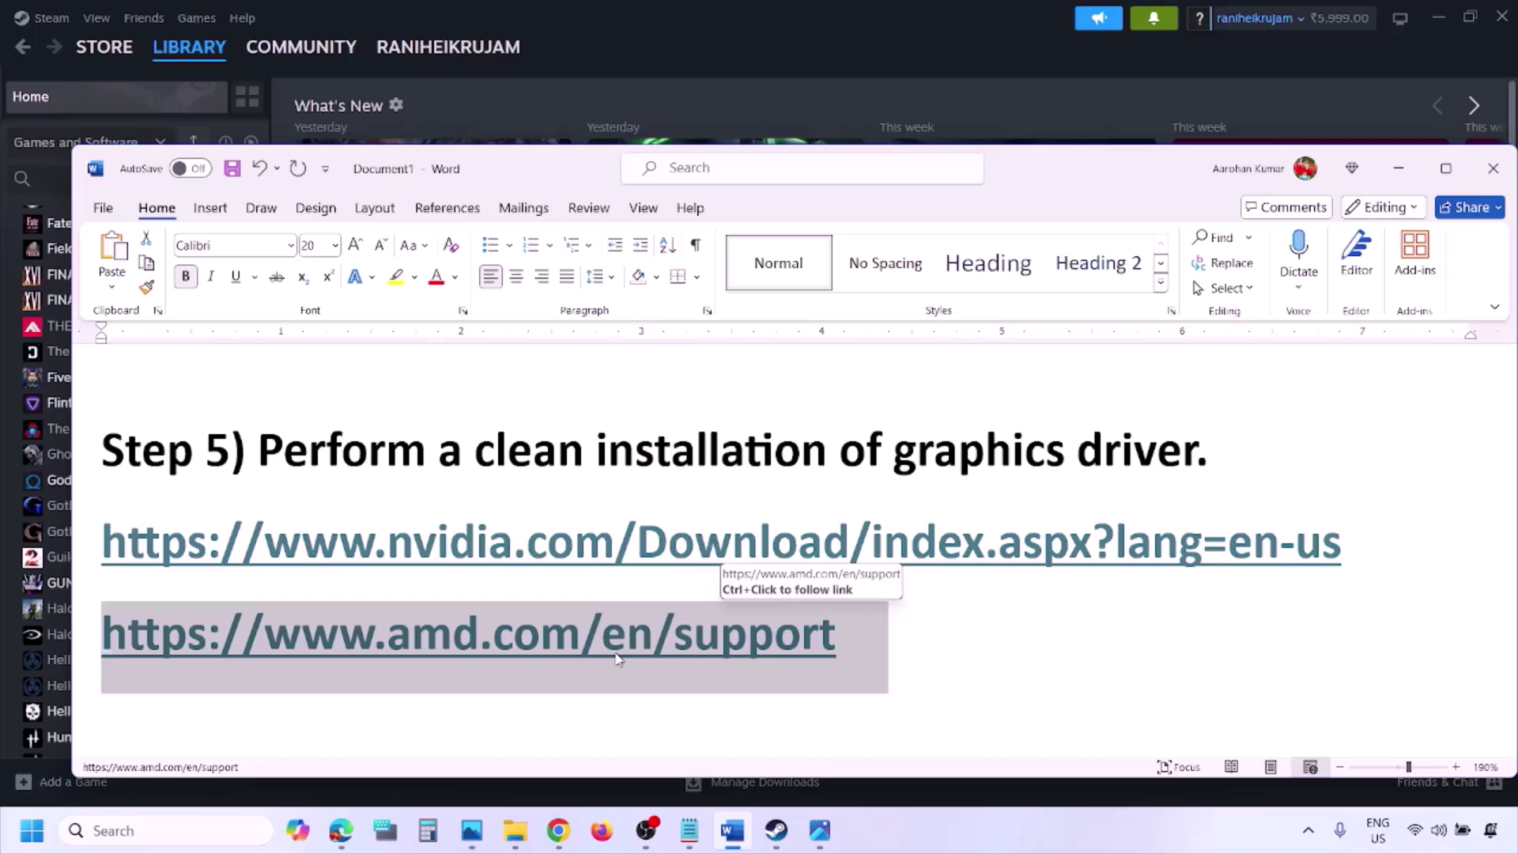
{"action": "left_click", "coordinate": [31, 830]}
{"action": "left_click", "coordinate": [569, 761]}
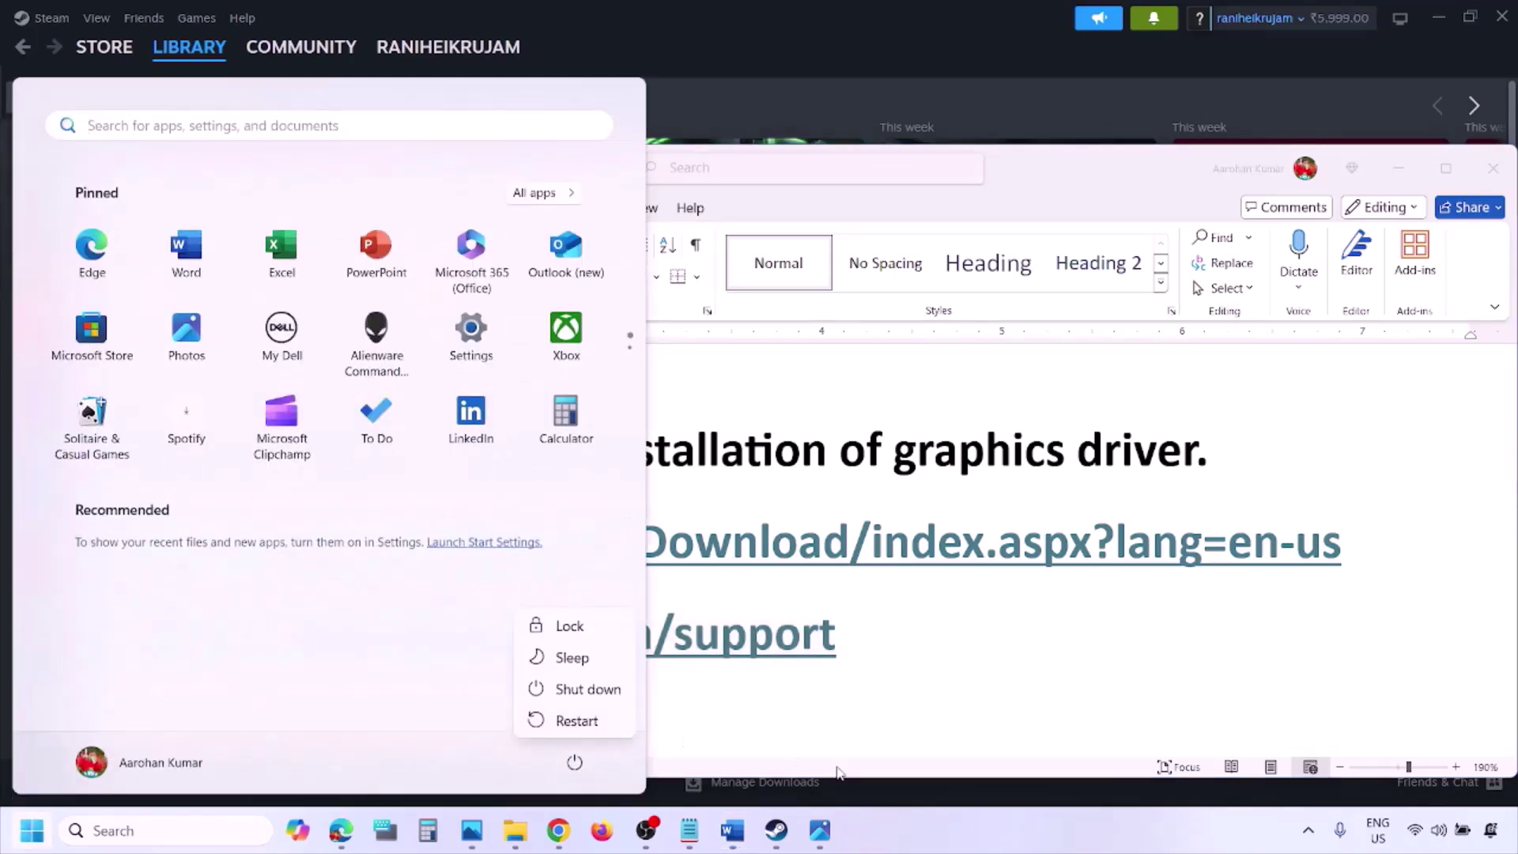
{"action": "left_click", "coordinate": [958, 834]}
{"action": "key", "text": "Delete"}
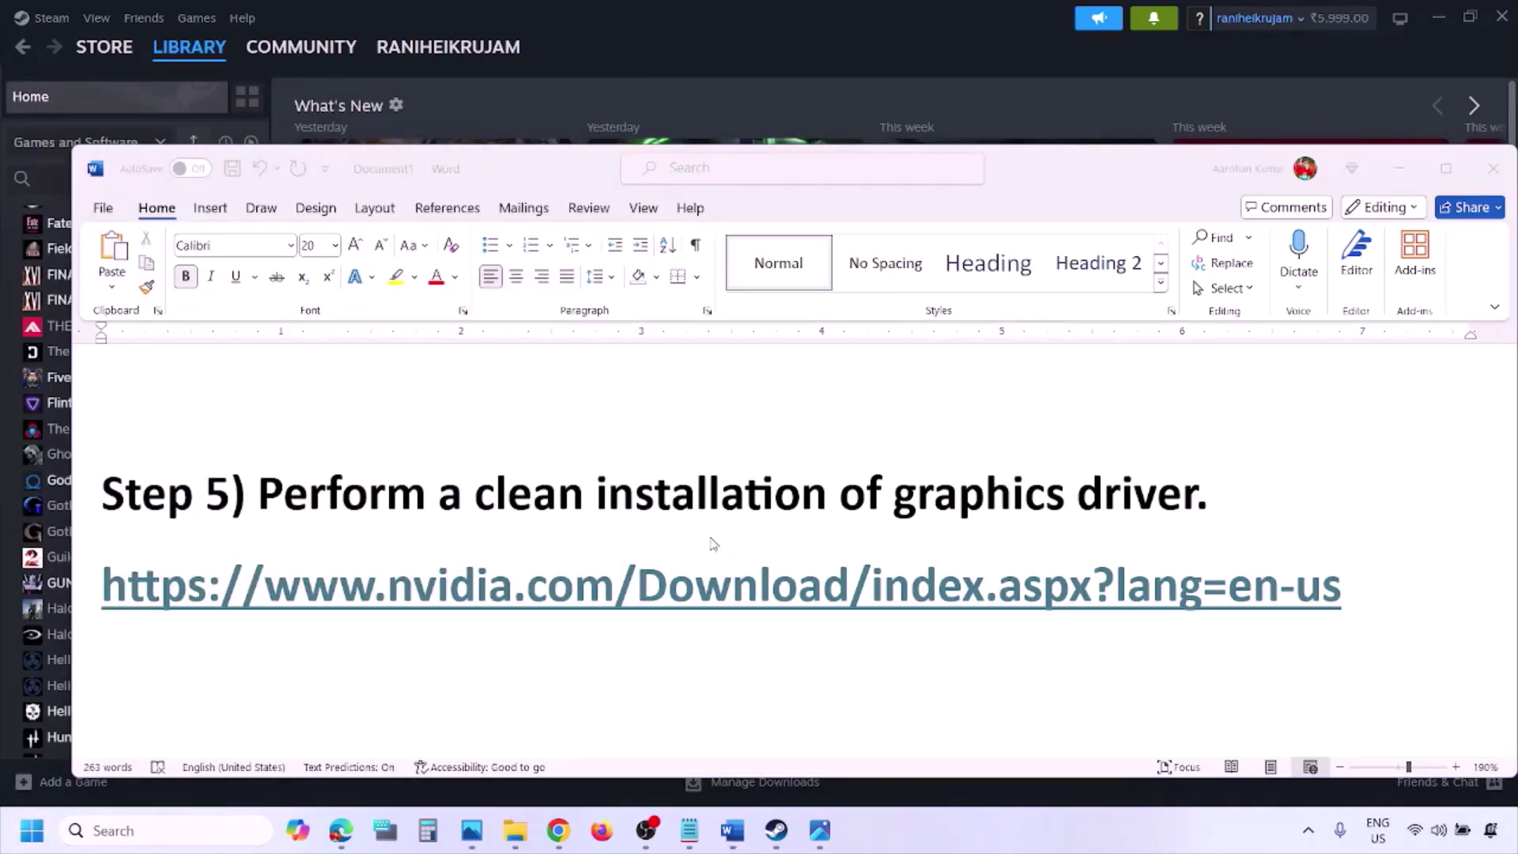
Search Windows for the graphics settings and open the Graphics settings page.
{"action": "scroll", "coordinate": [712, 541], "scroll_direction": "down", "scroll_amount": 3}
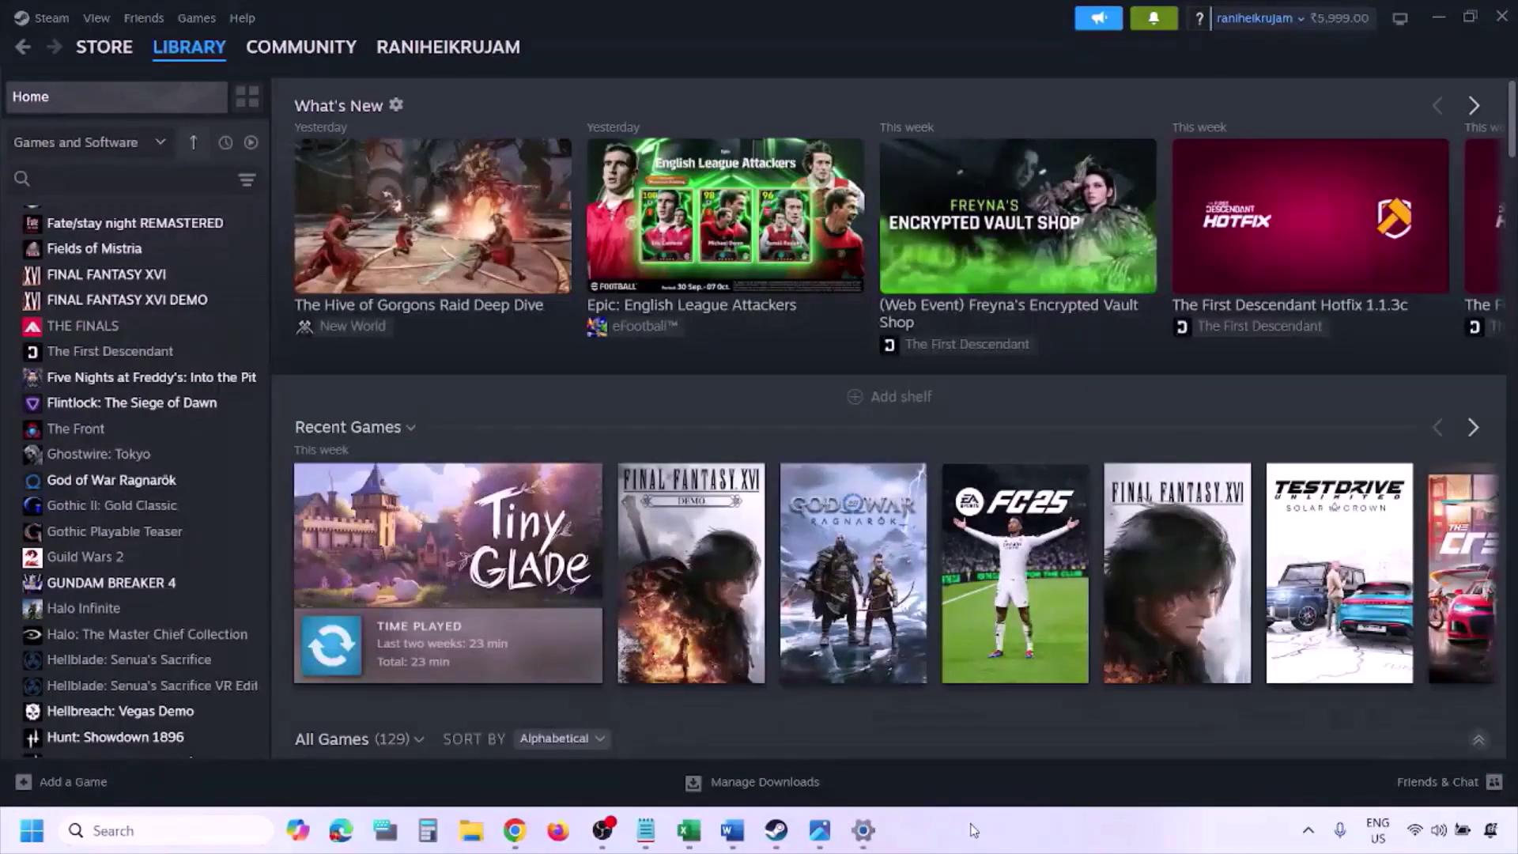
{"action": "left_click", "coordinate": [183, 825]}
{"action": "type", "text": "graphi"}
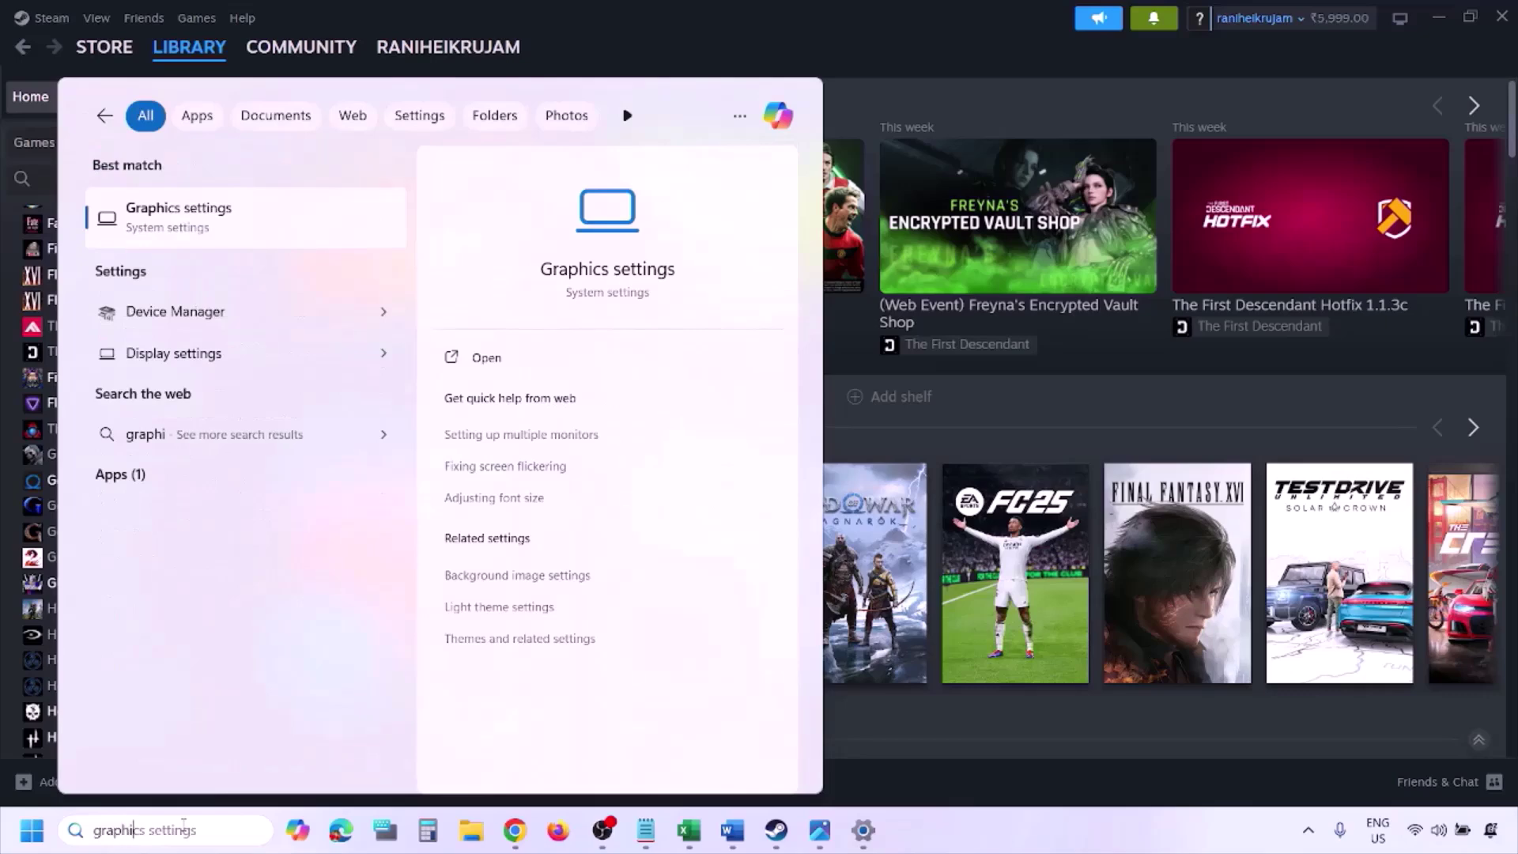
{"action": "type", "text": "cs"}
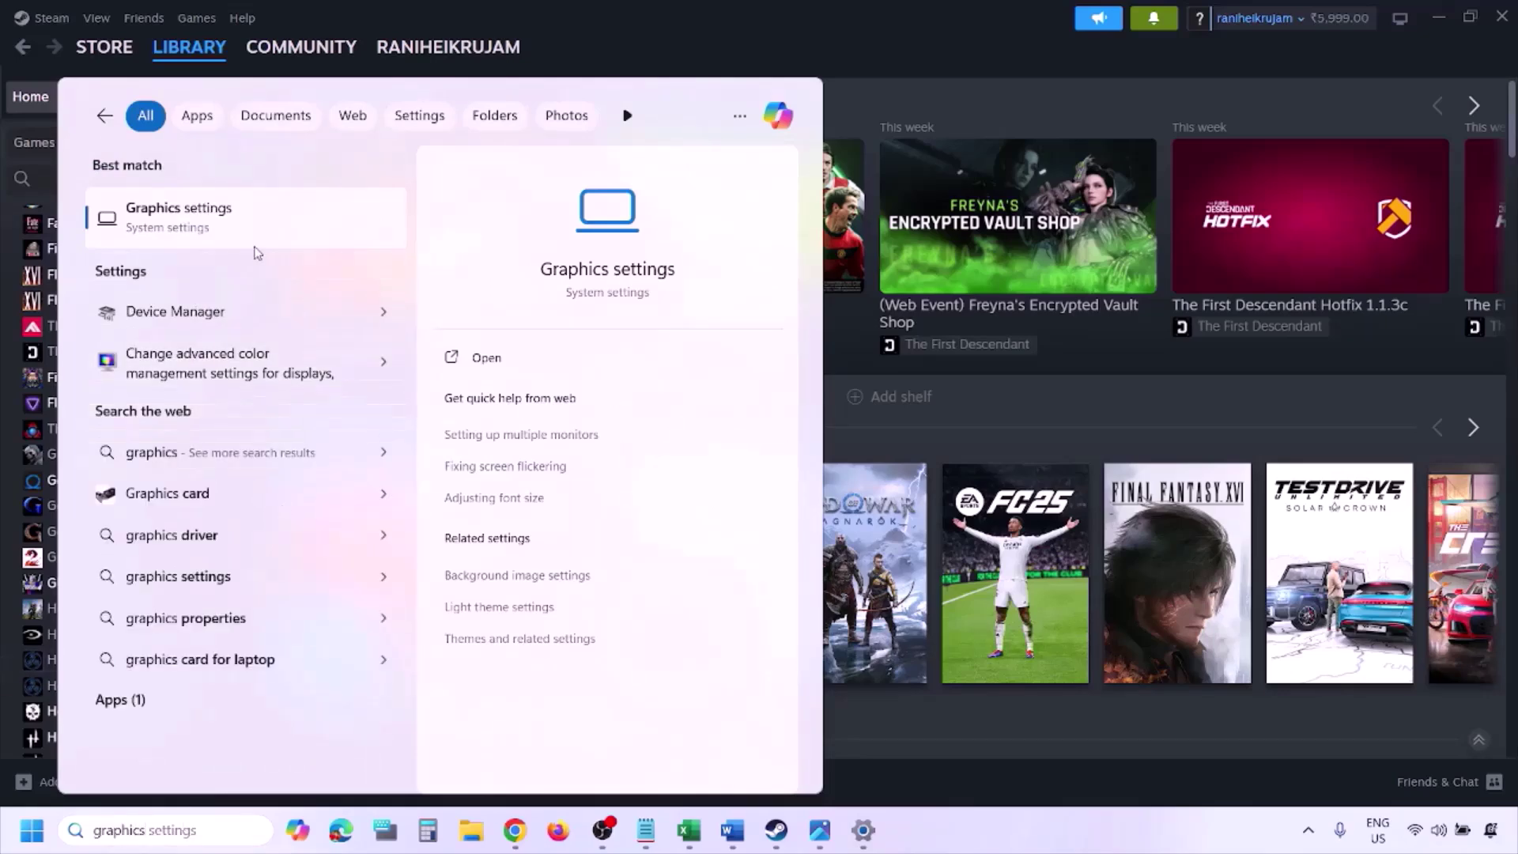
{"action": "left_click", "coordinate": [224, 228]}
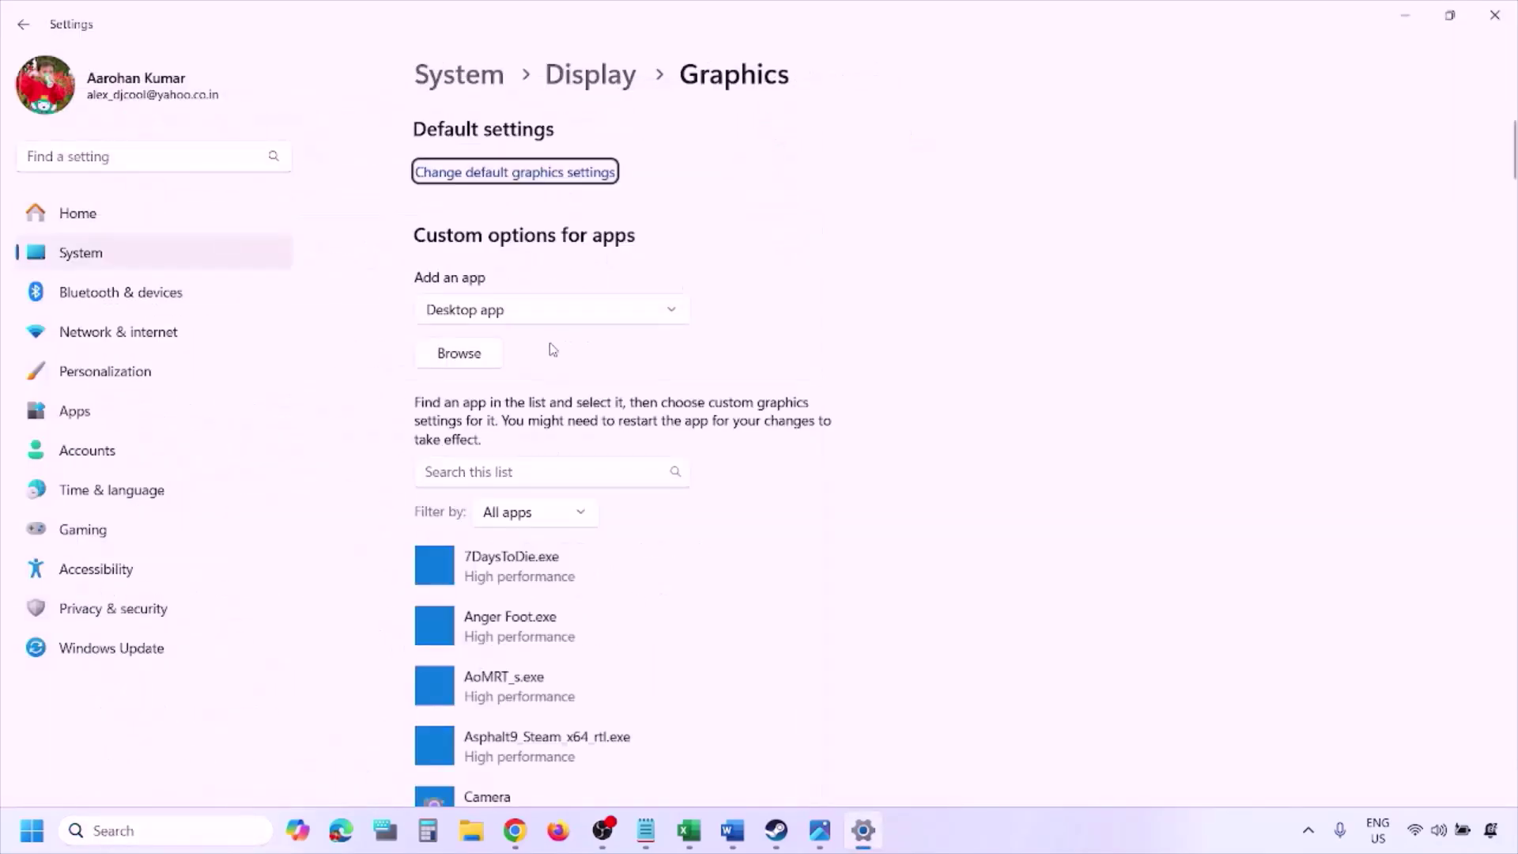
Browse for a desktop app to add, show the path C:\Program Files (x86)\Steam\steamapps to the common folder, and cancel without adding anything.
{"action": "left_click", "coordinate": [459, 353]}
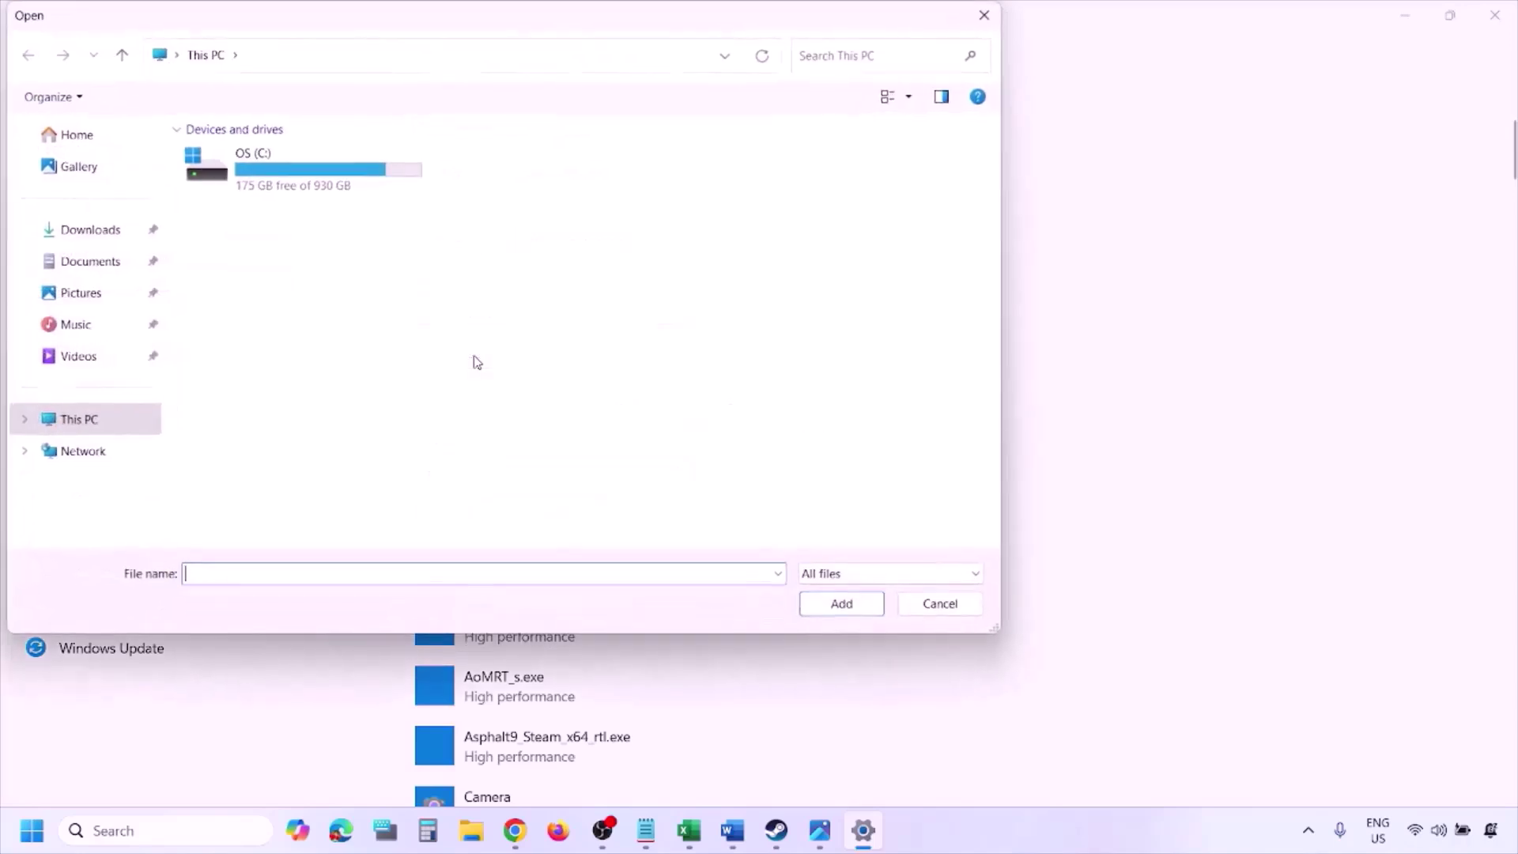
{"action": "double_click", "coordinate": [320, 181]}
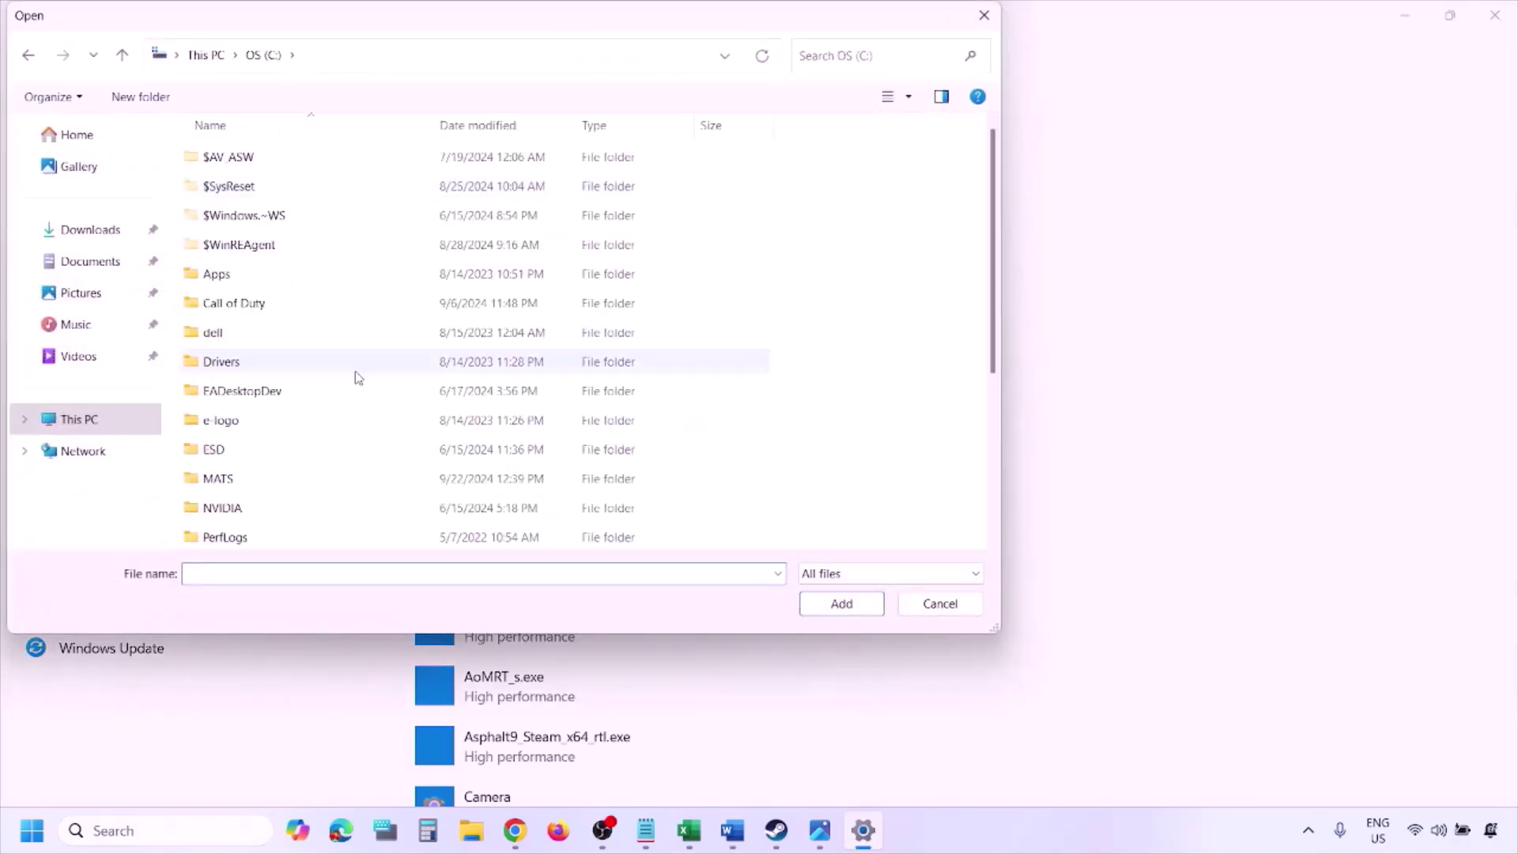
{"action": "scroll", "coordinate": [358, 377], "scroll_direction": "down", "scroll_amount": 3}
{"action": "double_click", "coordinate": [318, 341]}
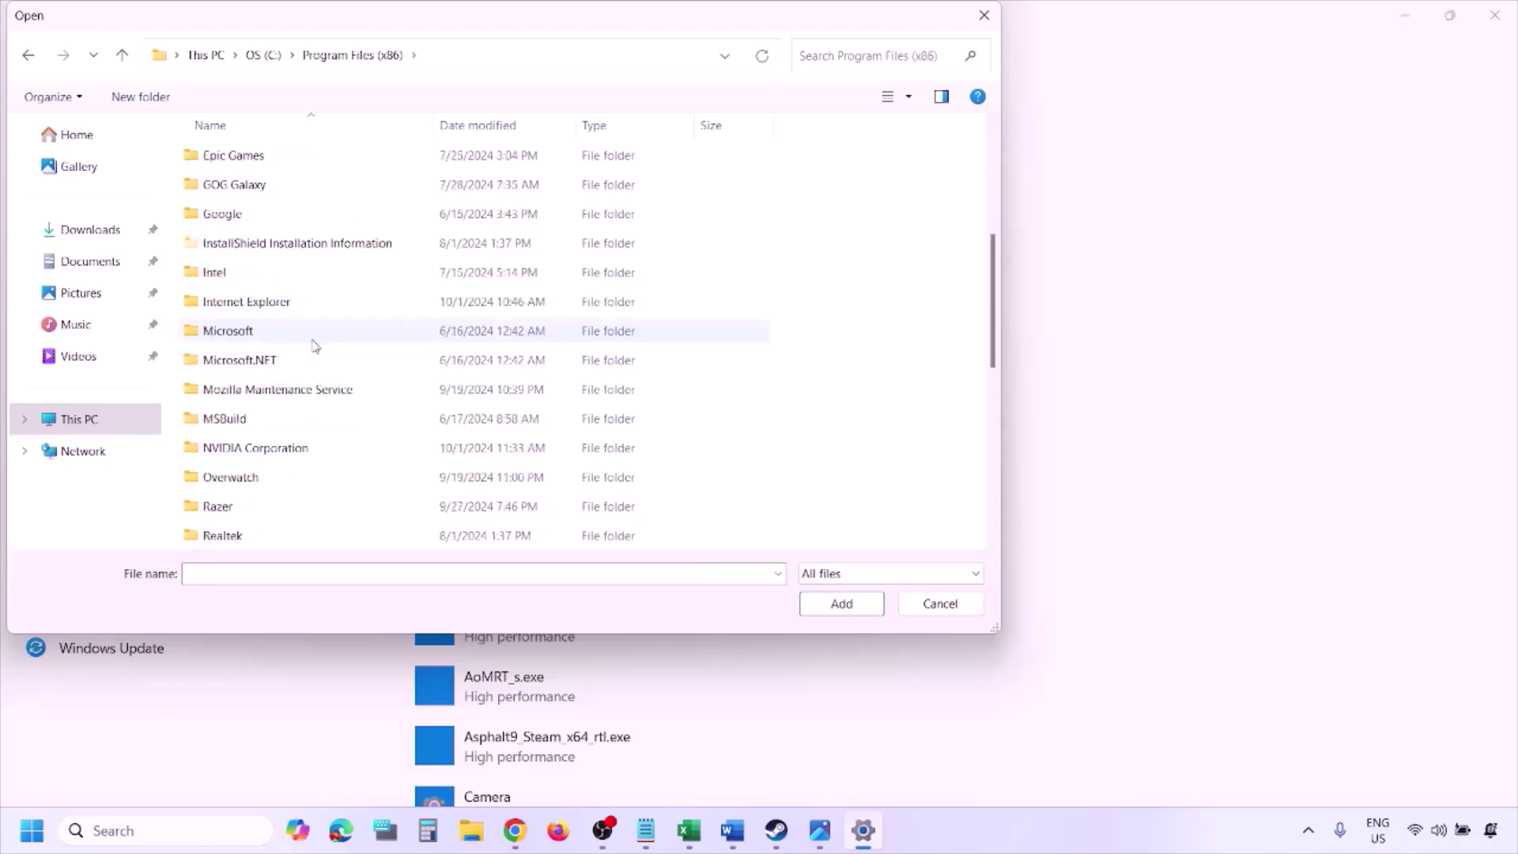
{"action": "scroll", "coordinate": [315, 345], "scroll_direction": "down", "scroll_amount": 4}
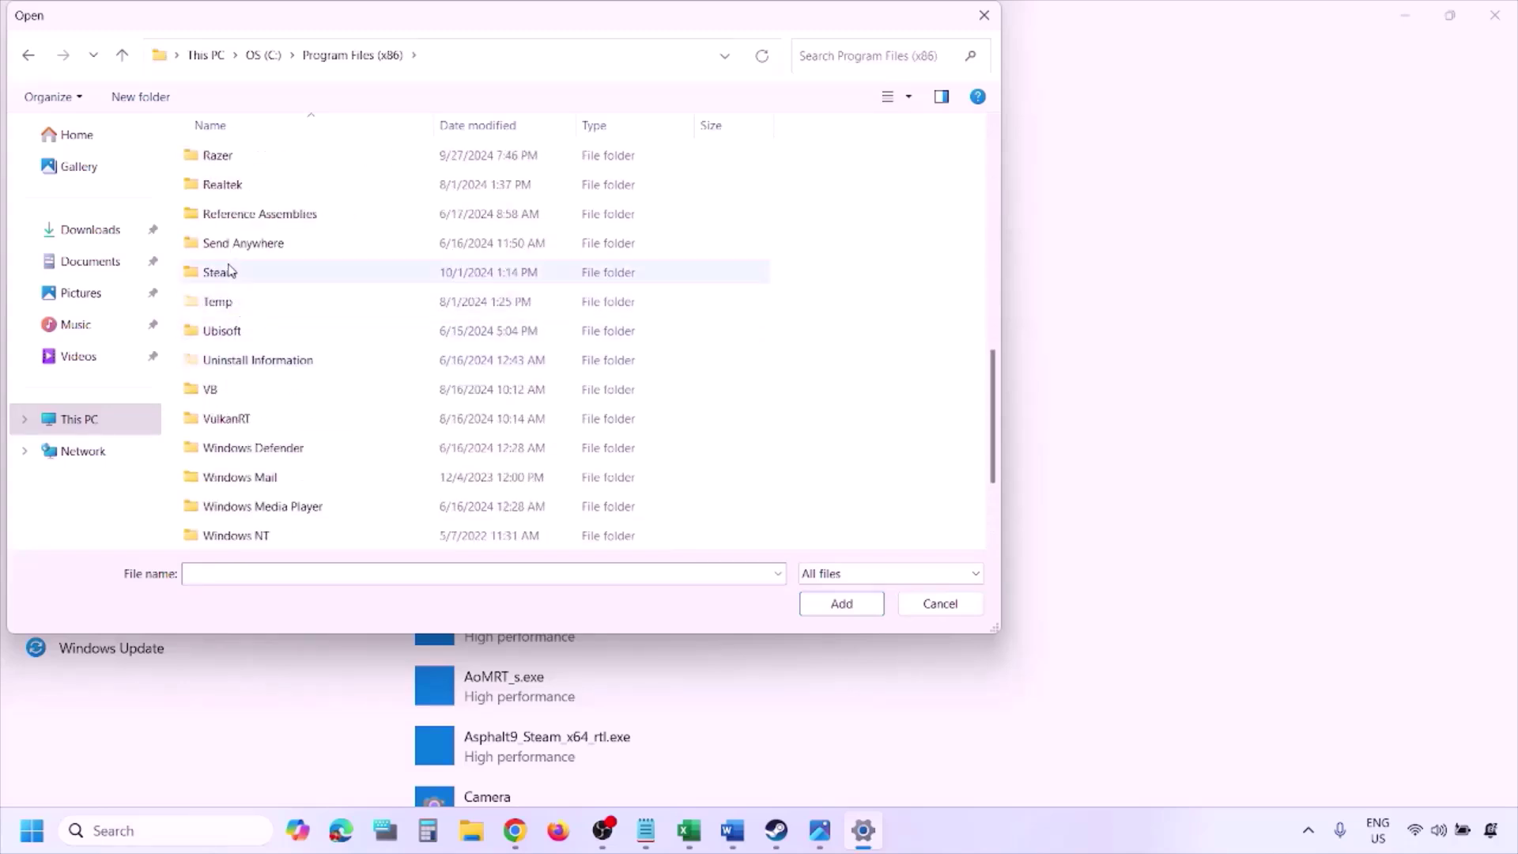
{"action": "double_click", "coordinate": [217, 272]}
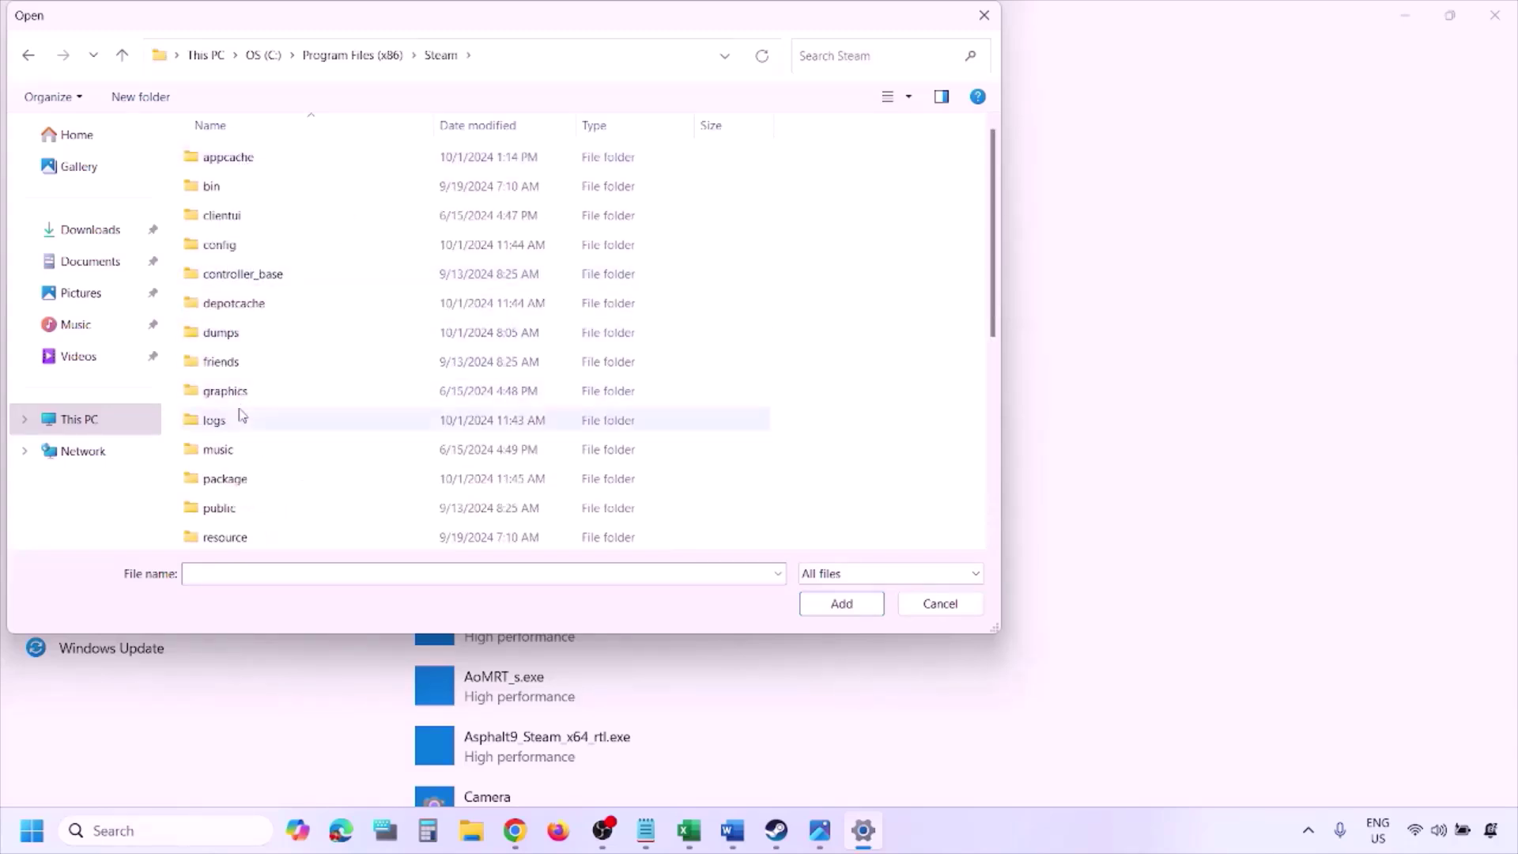
{"action": "scroll", "coordinate": [245, 414], "scroll_direction": "down", "scroll_amount": 2}
{"action": "scroll", "coordinate": [254, 356], "scroll_direction": "down", "scroll_amount": 2}
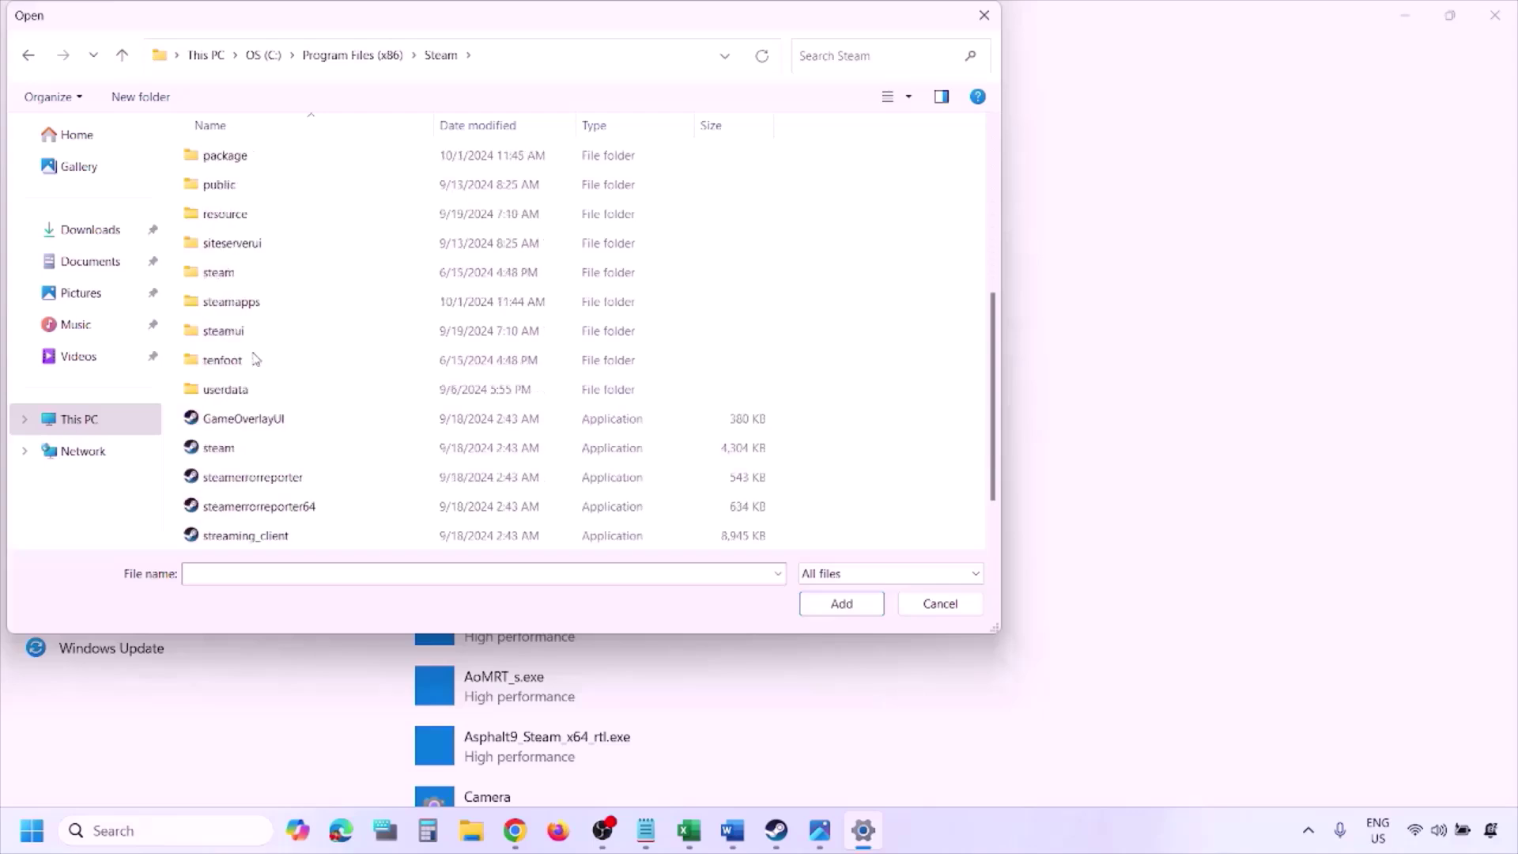
{"action": "double_click", "coordinate": [237, 301]}
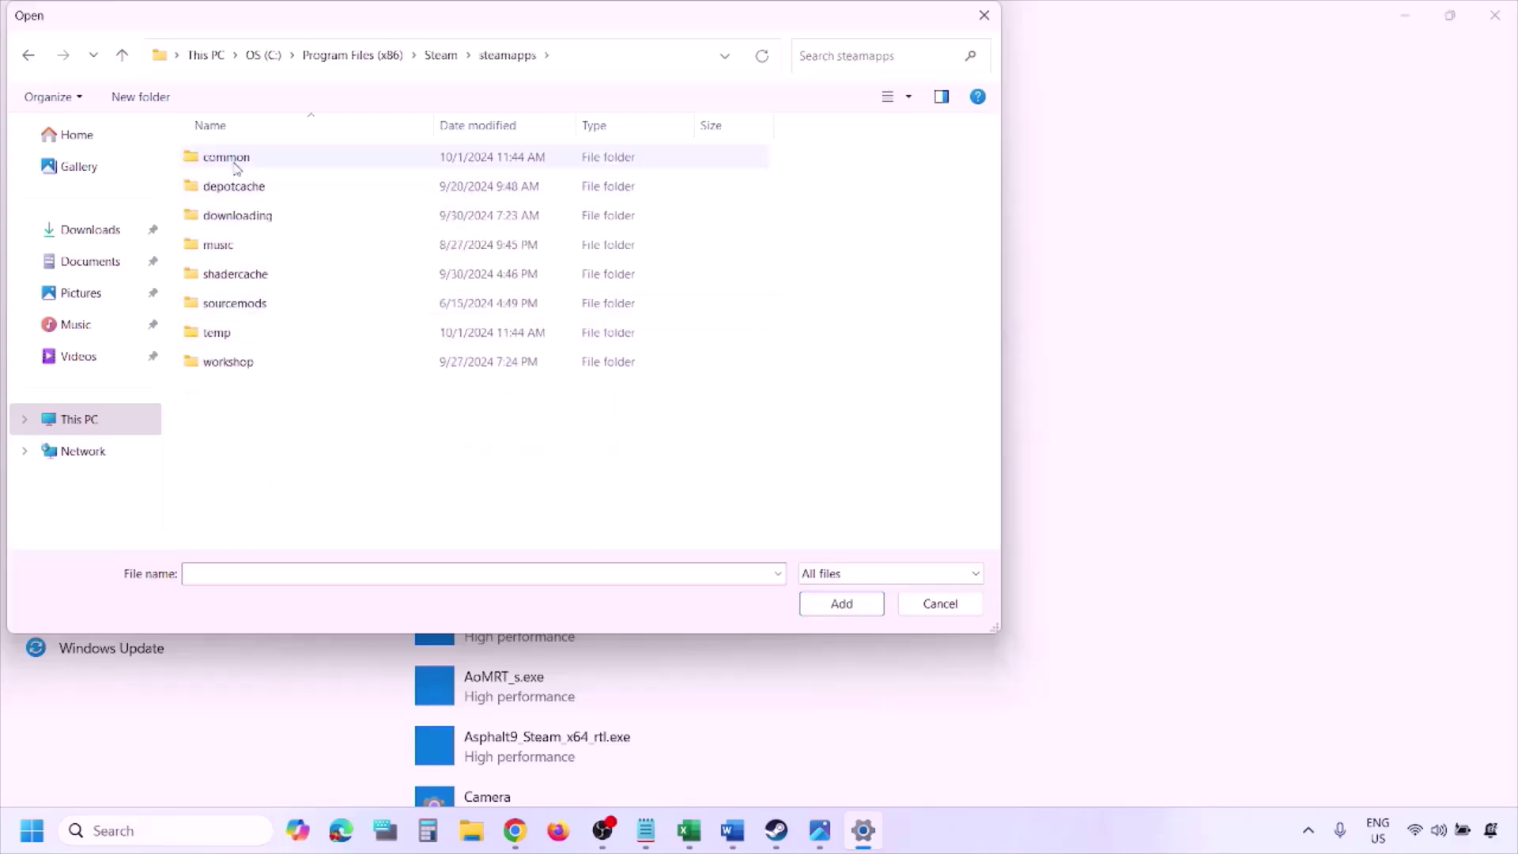
{"action": "mouse_move", "coordinate": [238, 168]}
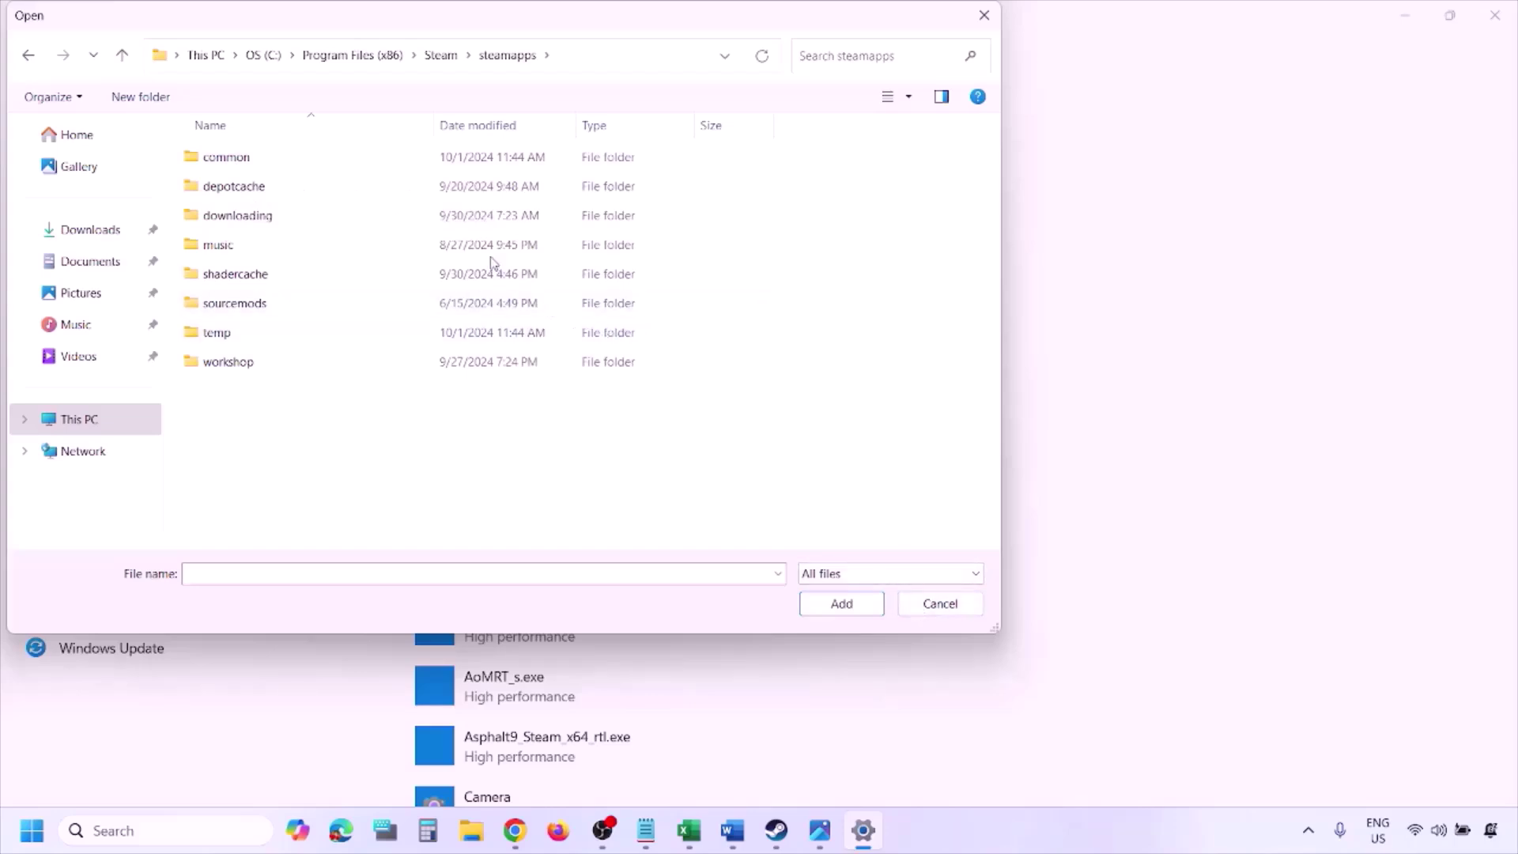
{"action": "left_click", "coordinate": [921, 606]}
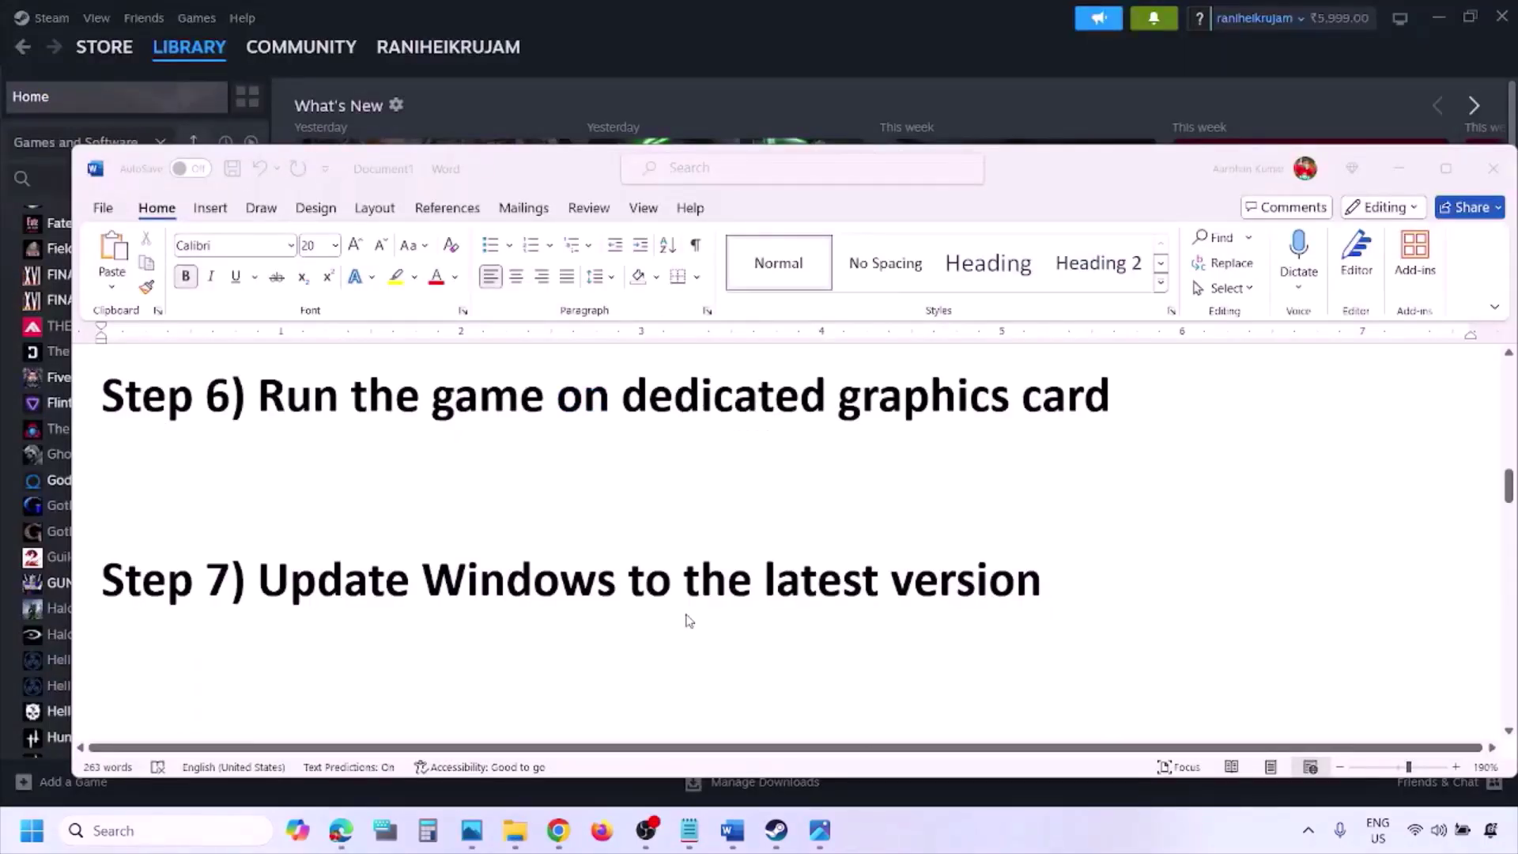
Highlight the Step 7 text about updating Windows in the document, and check for updates in Windows Update.
{"action": "left_click", "coordinate": [360, 571]}
{"action": "left_click_drag", "start_coordinate": [261, 581], "coordinate": [1019, 602]}
{"action": "key", "text": "super+i"}
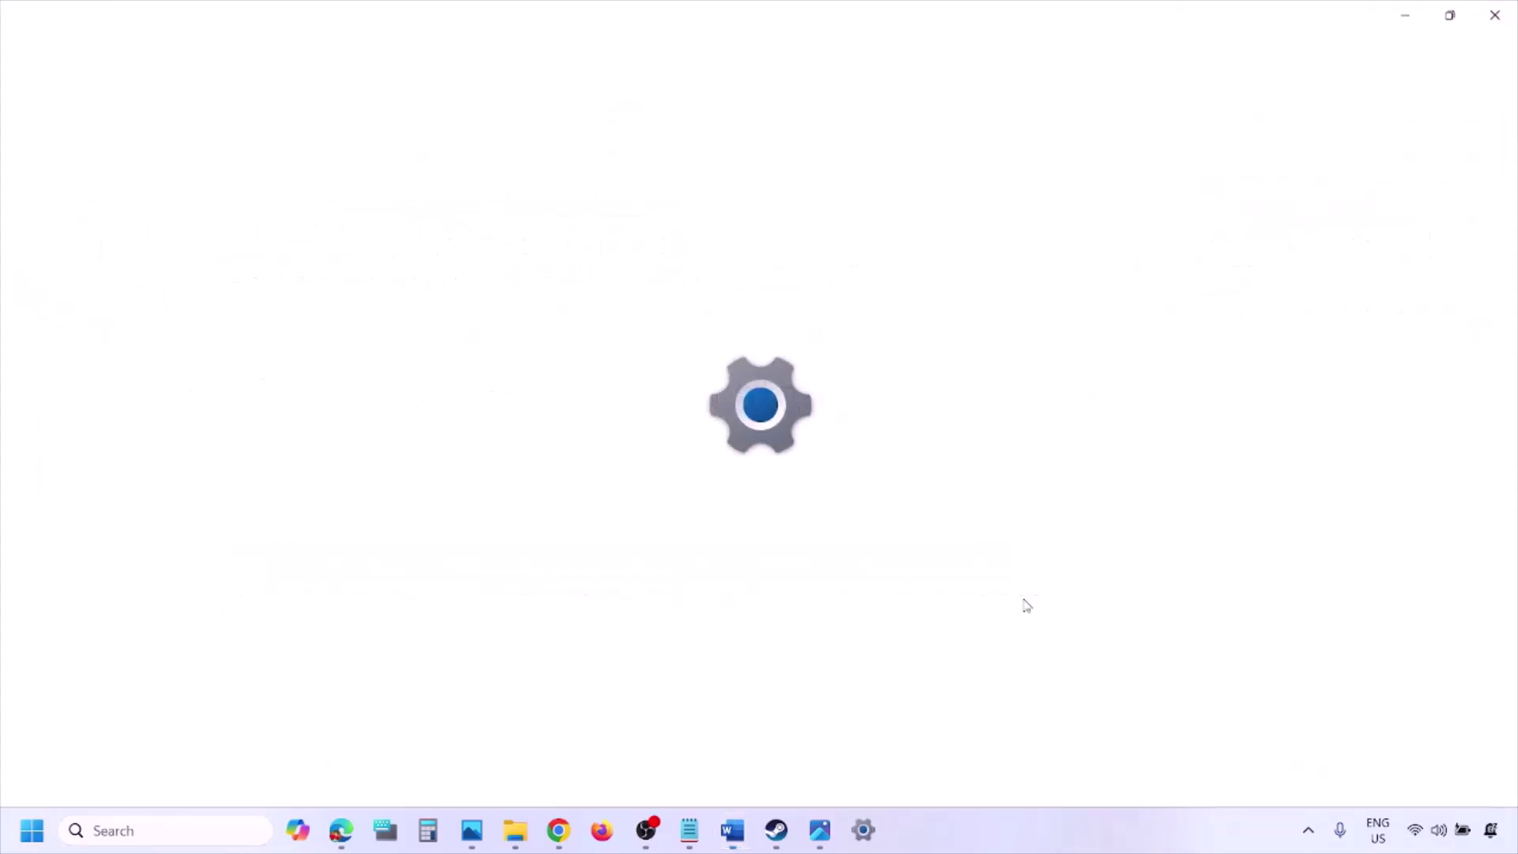
{"action": "left_click", "coordinate": [127, 656]}
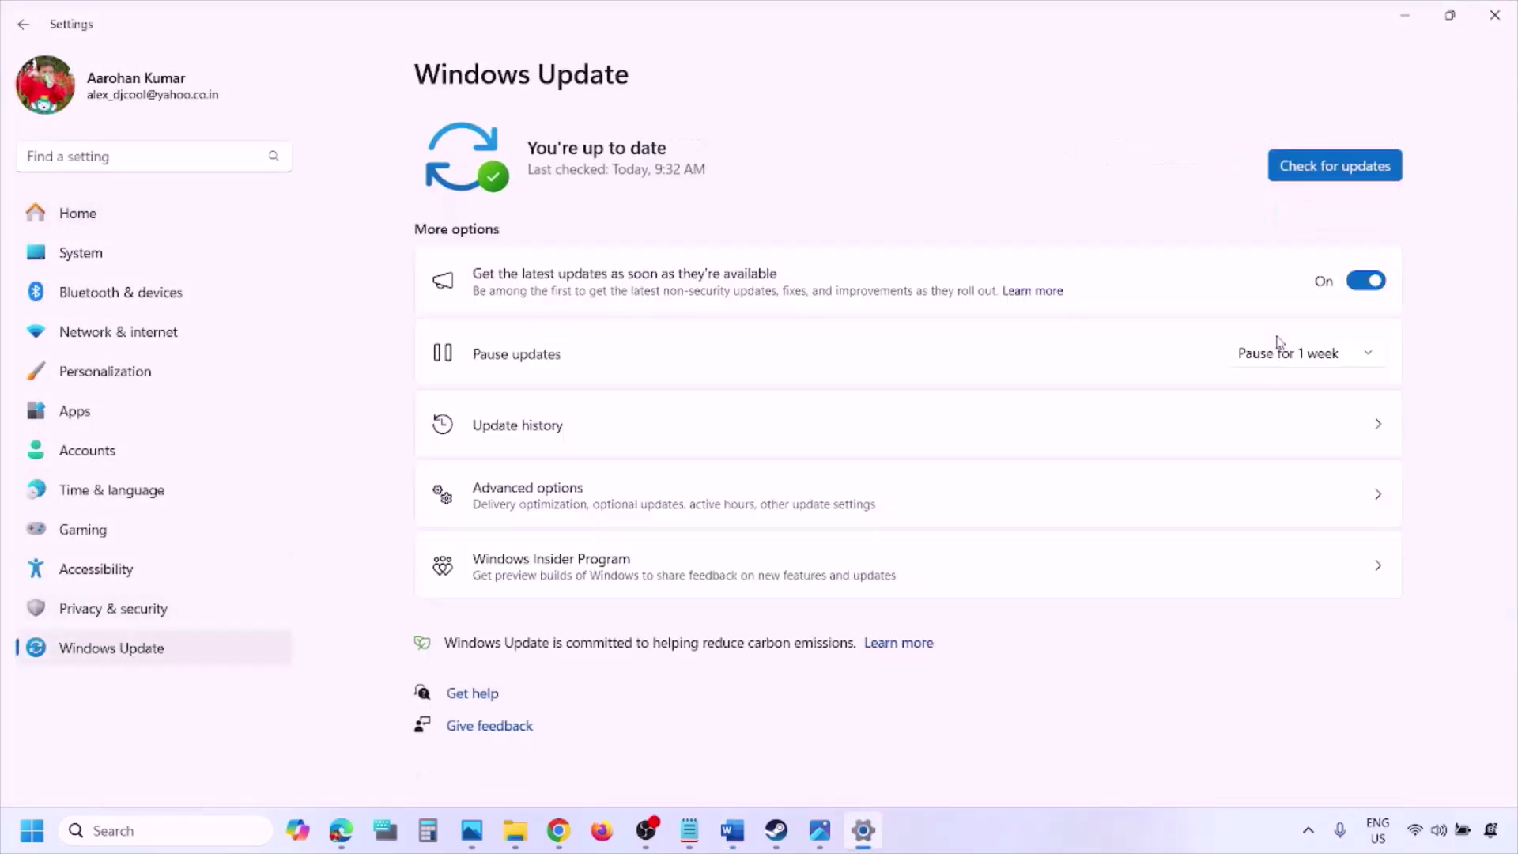
{"action": "left_click", "coordinate": [1344, 167]}
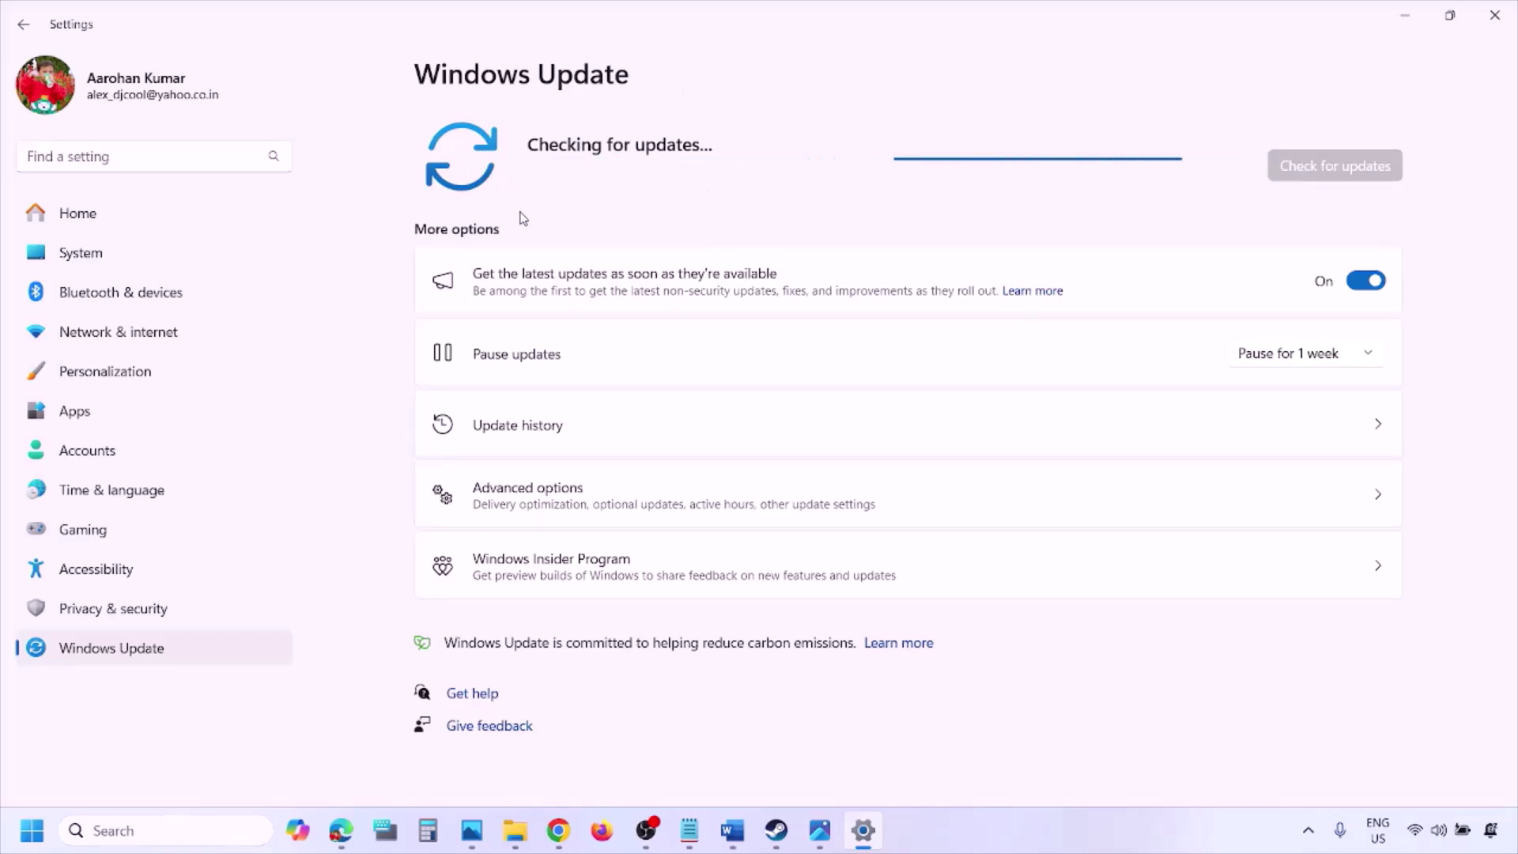
Show the Windows power options for restarting the computer, and return to the Word document without restarting.
{"action": "left_click", "coordinate": [31, 830]}
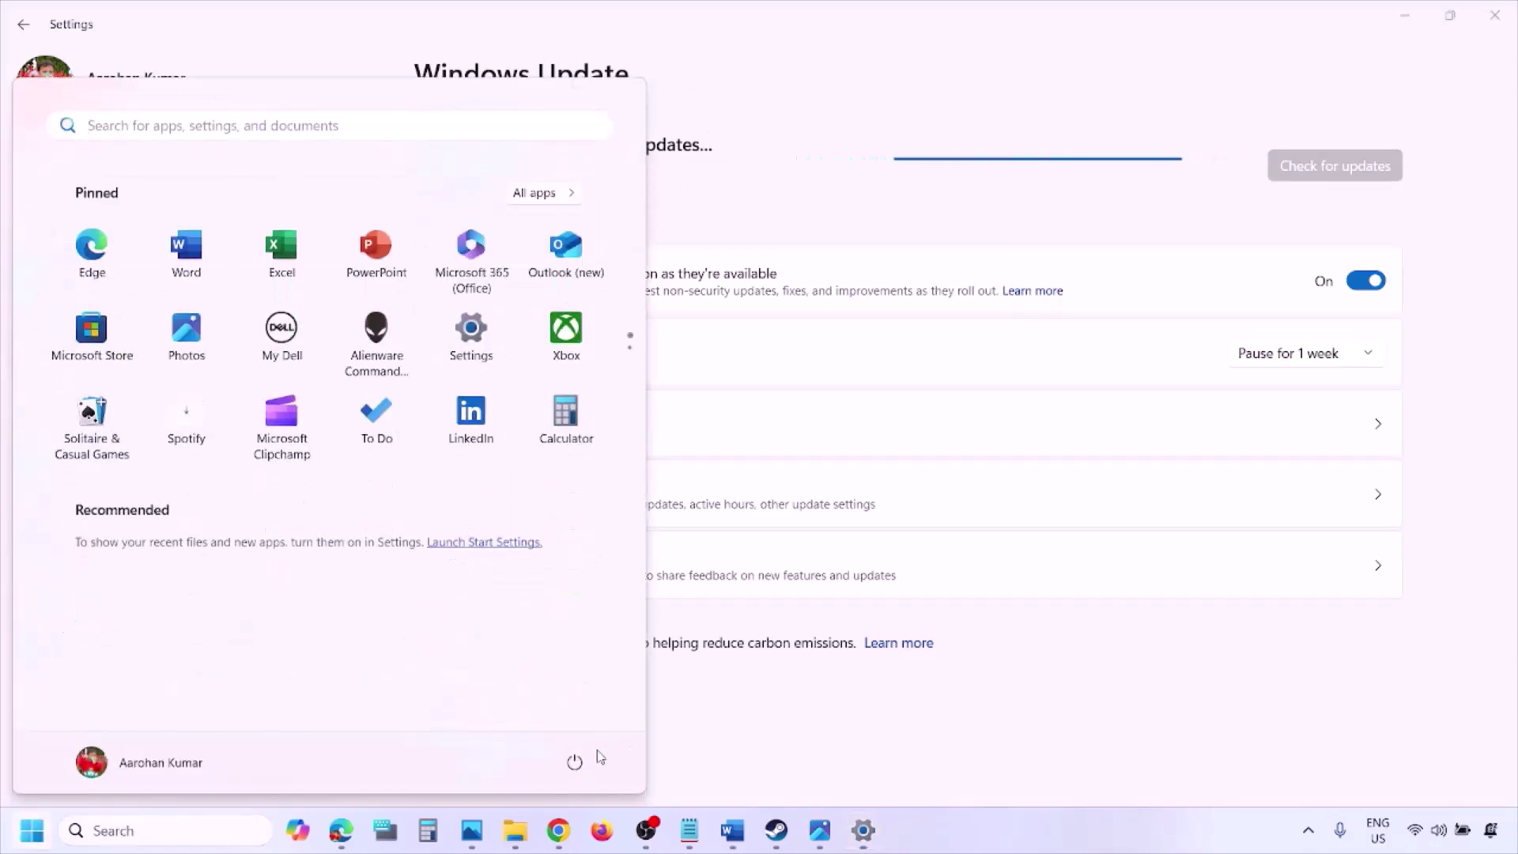
{"action": "left_click", "coordinate": [575, 762]}
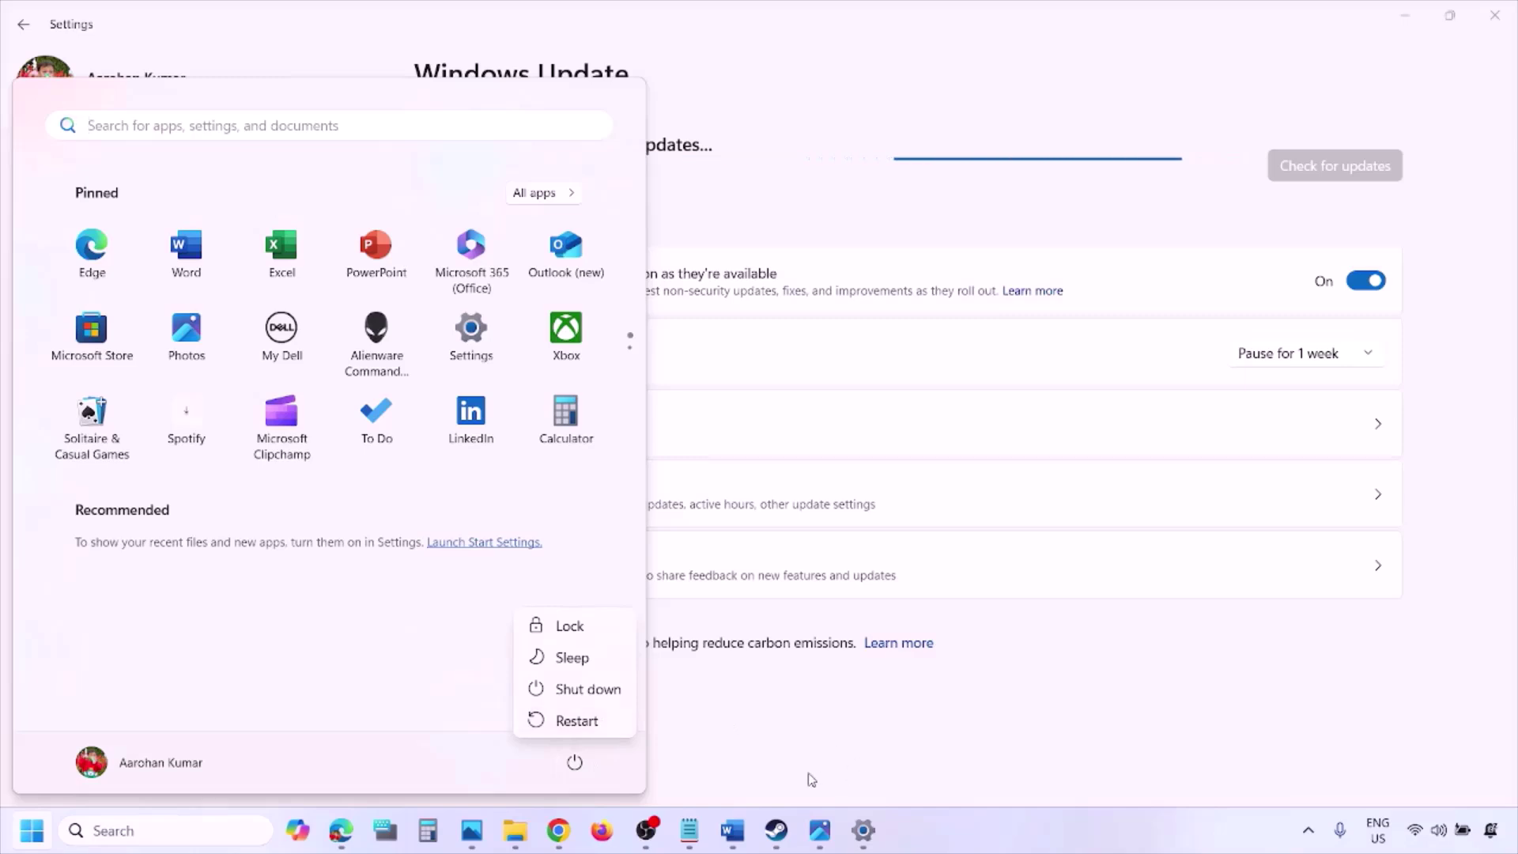
{"action": "left_click", "coordinate": [734, 843]}
Copy the Visual C++ link from Step 8 and load it in a new Chrome window.
{"action": "scroll", "coordinate": [664, 615], "scroll_direction": "down", "scroll_amount": 3}
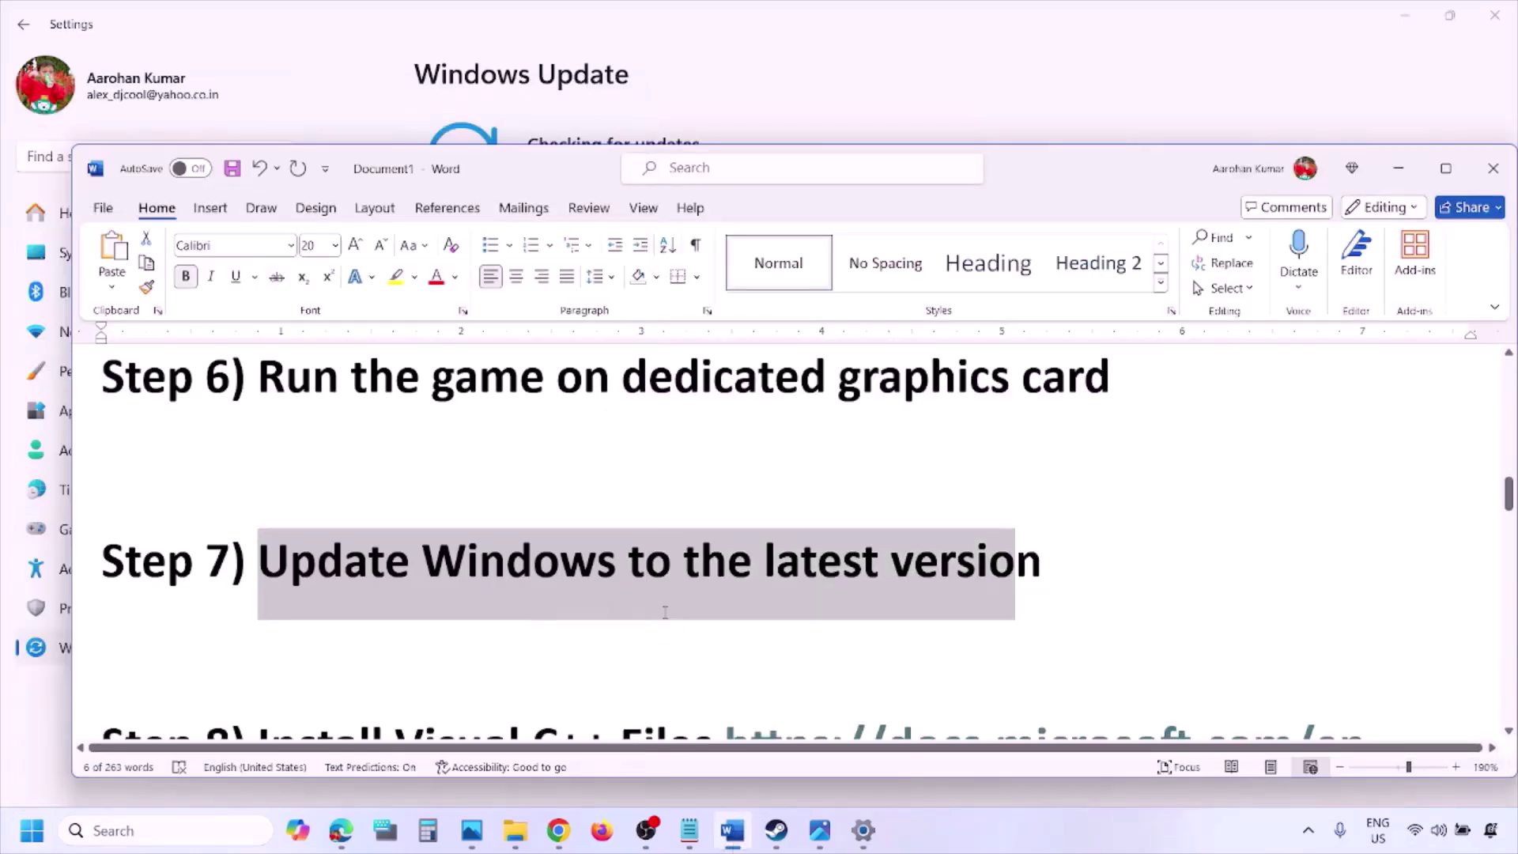
{"action": "scroll", "coordinate": [664, 615], "scroll_direction": "down", "scroll_amount": 1}
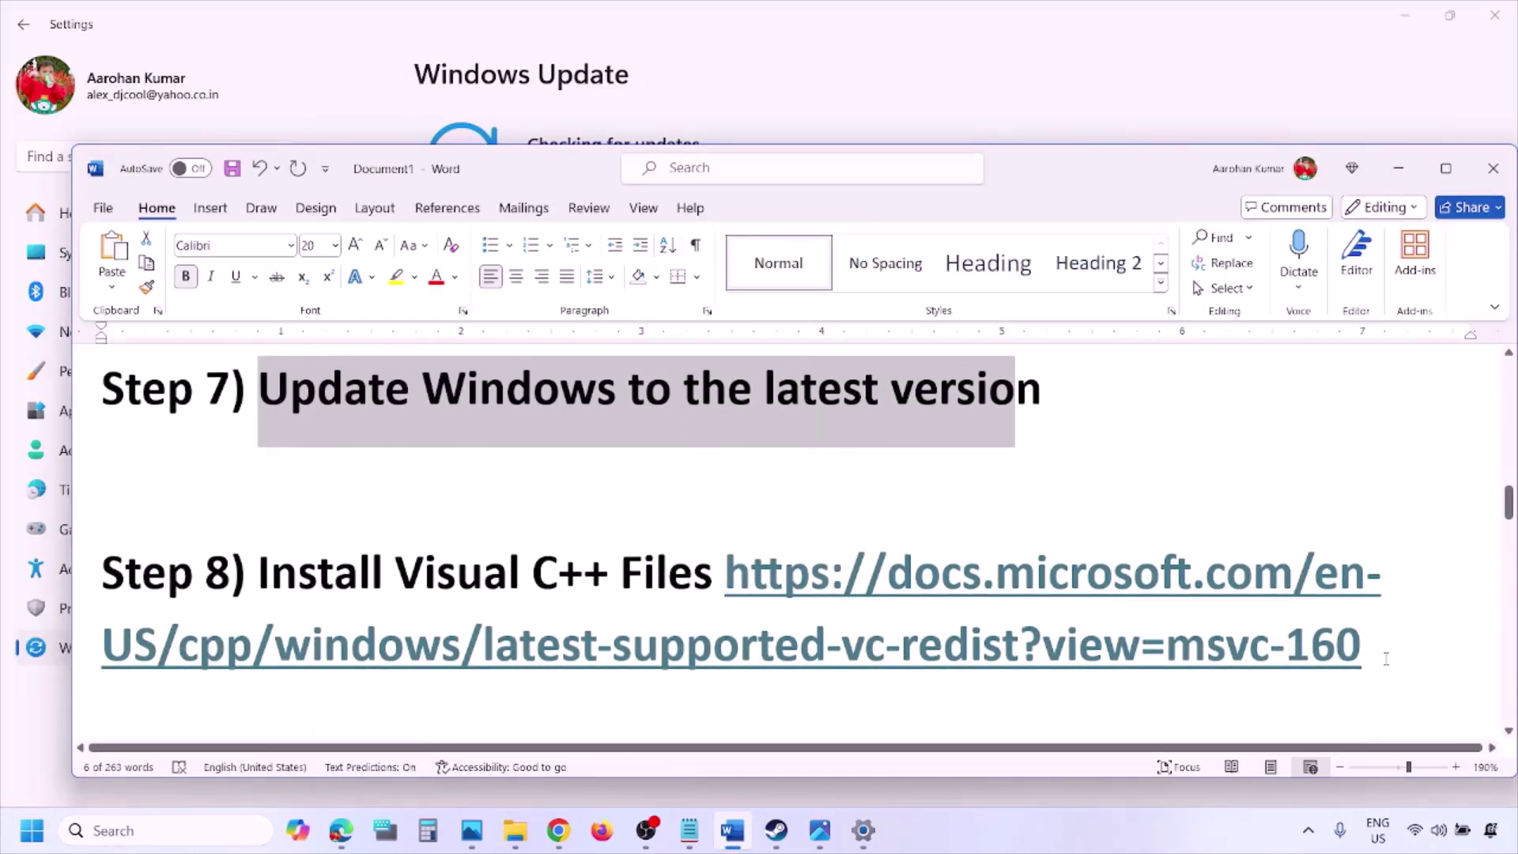
{"action": "left_click_drag", "start_coordinate": [1385, 657], "coordinate": [829, 585]}
{"action": "key", "text": "ctrl+c"}
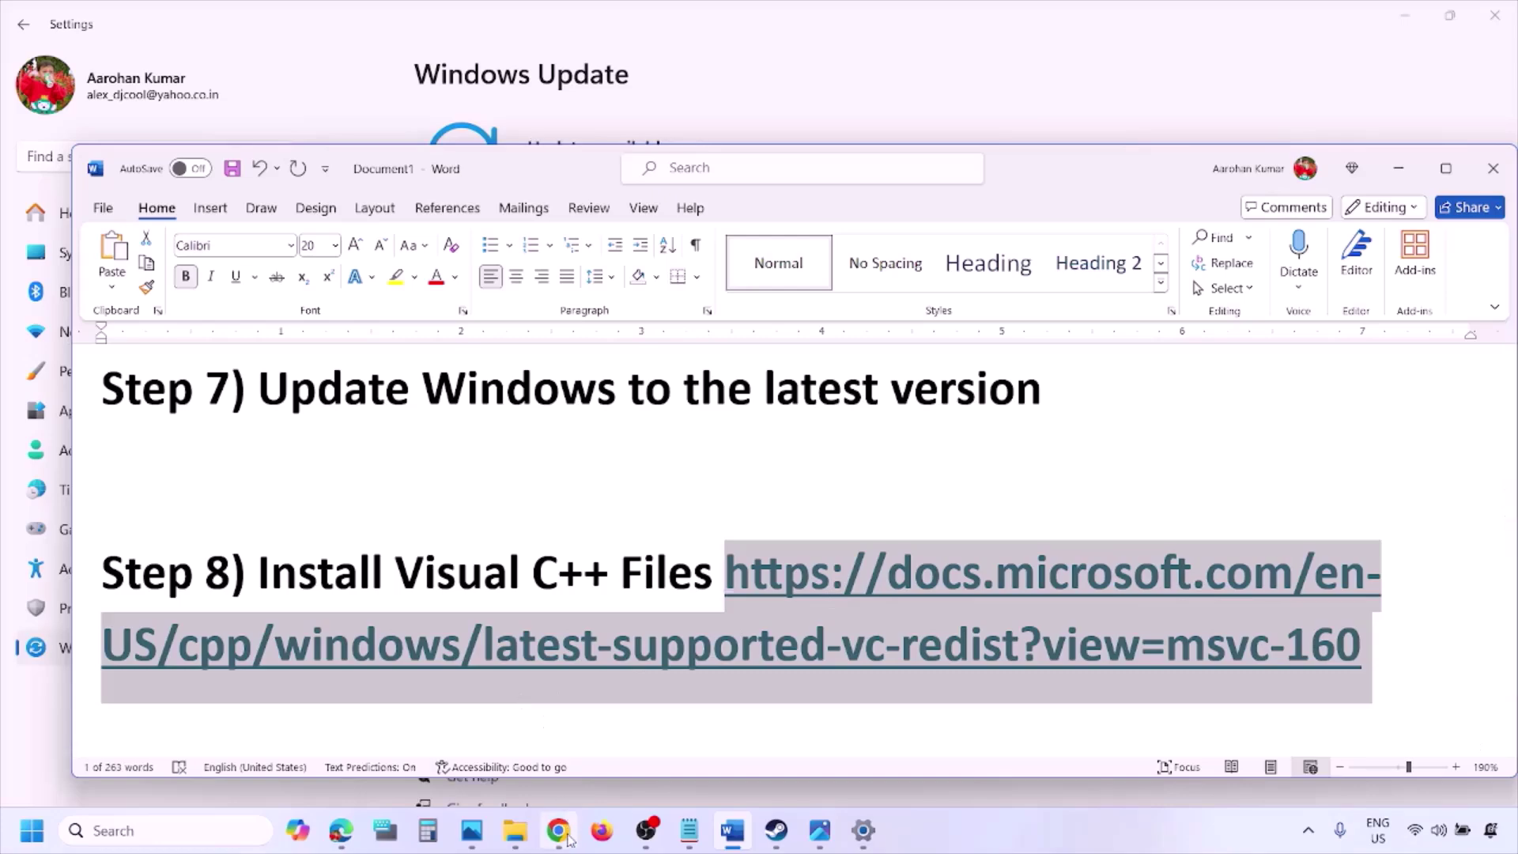
{"action": "right_click", "coordinate": [558, 830]}
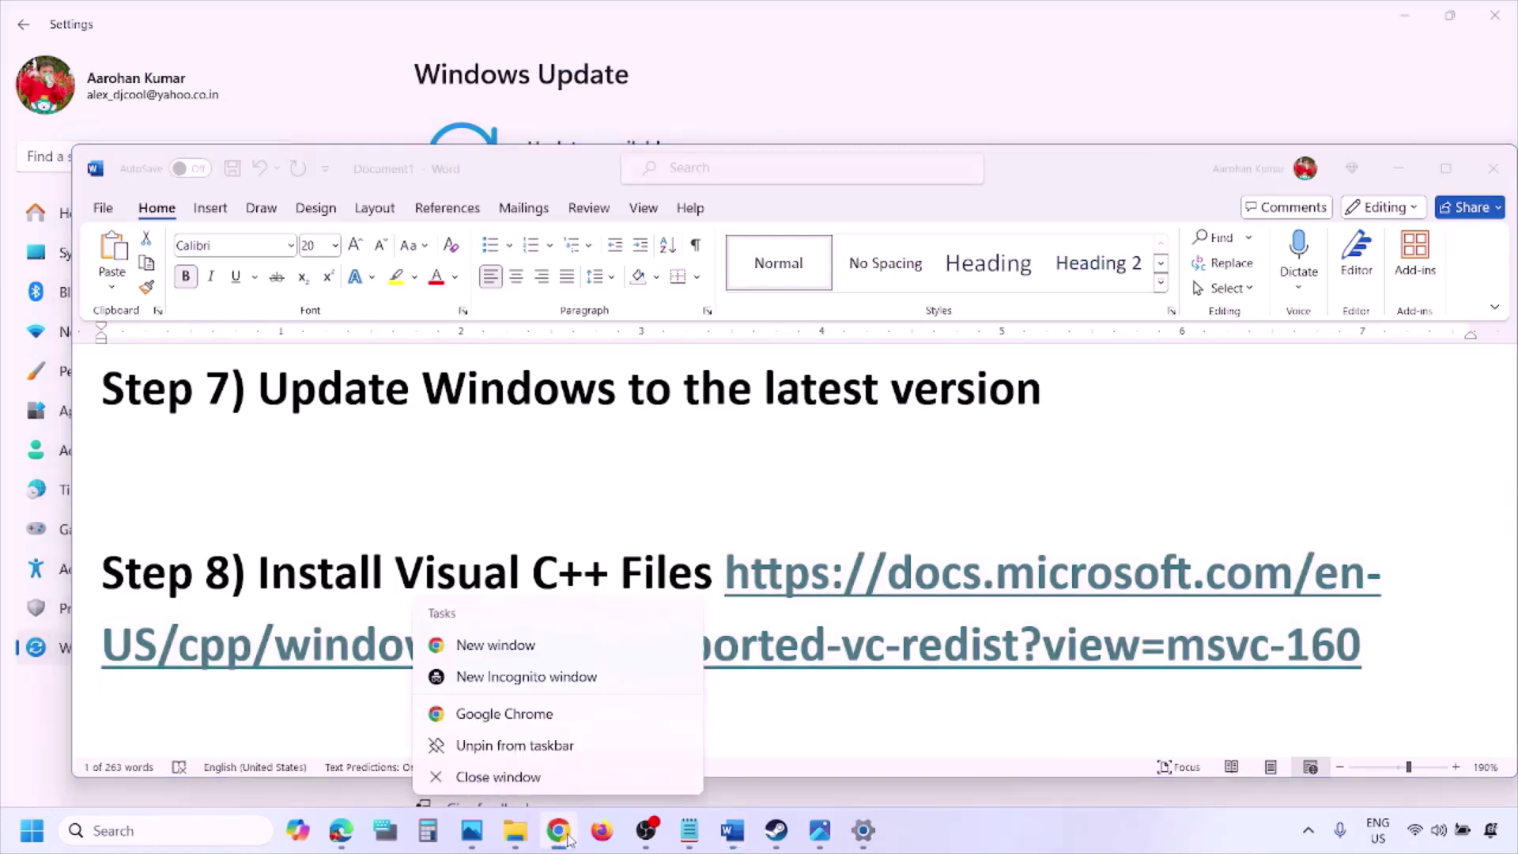
{"action": "left_click", "coordinate": [496, 645]}
{"action": "key", "text": "ctrl+v"}
{"action": "key", "text": "Return"}
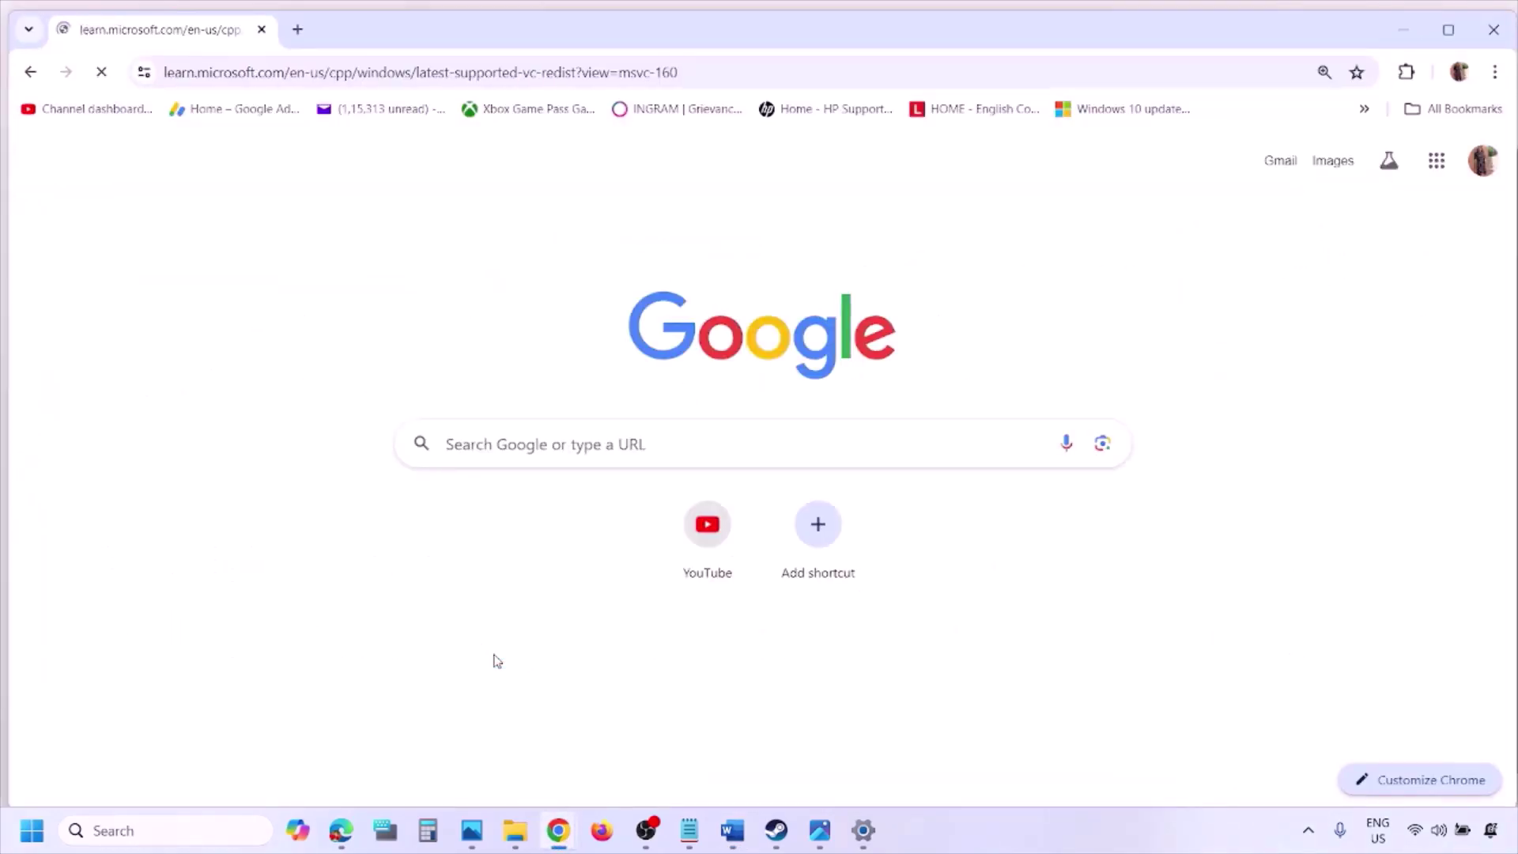
Find the latest Visual C++ Redistributable download table on the page and highlight the X86 and X64 architectures.
{"action": "scroll", "coordinate": [661, 464], "scroll_direction": "down", "scroll_amount": 6}
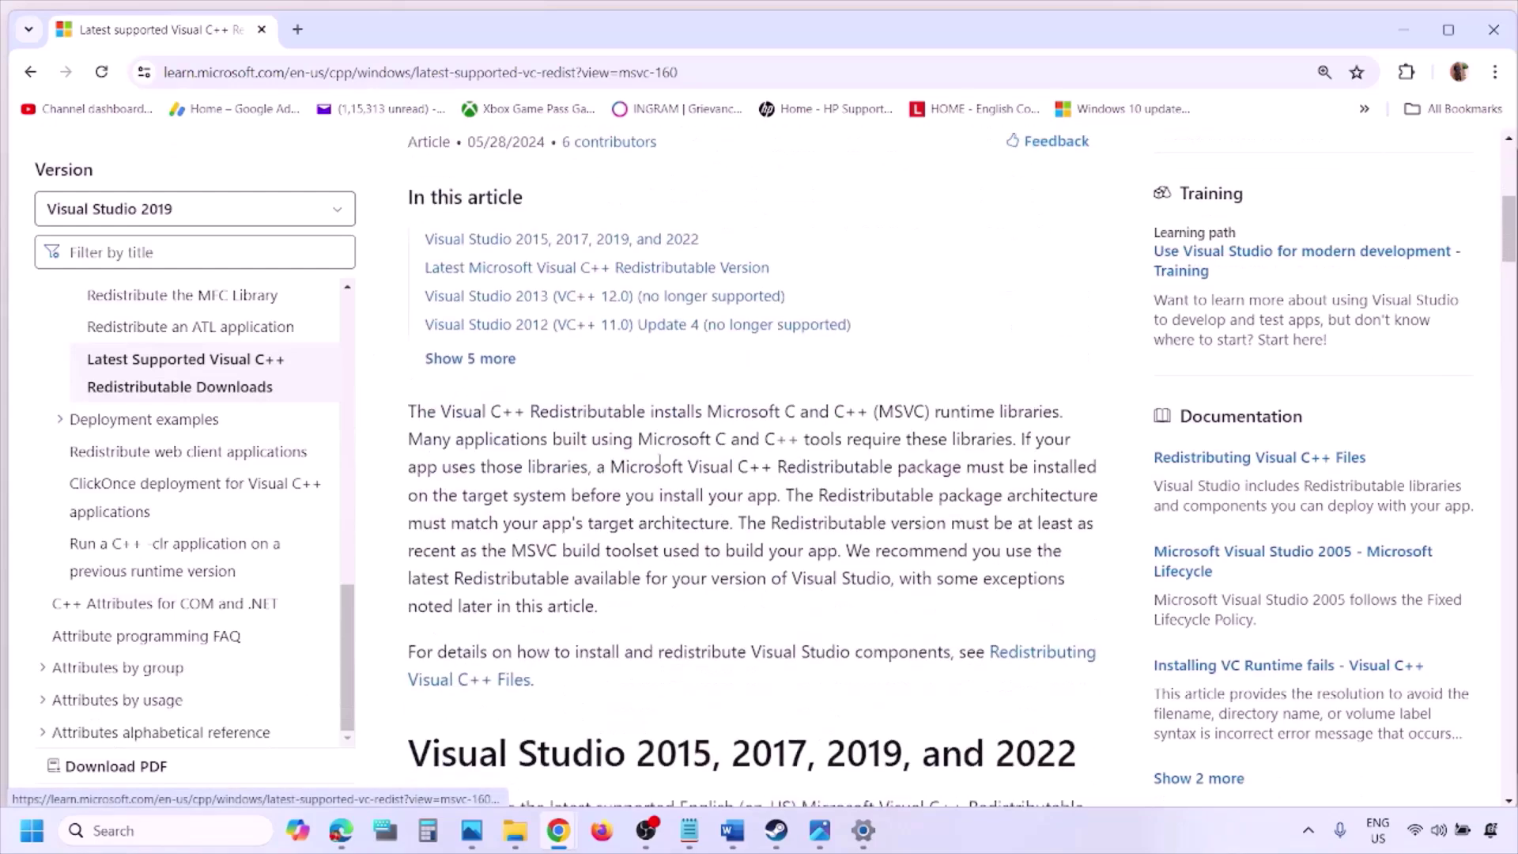
{"action": "scroll", "coordinate": [660, 464], "scroll_direction": "down", "scroll_amount": 4}
{"action": "left_click_drag", "start_coordinate": [479, 422], "coordinate": [1020, 423]}
{"action": "scroll", "coordinate": [666, 572], "scroll_direction": "down", "scroll_amount": 9}
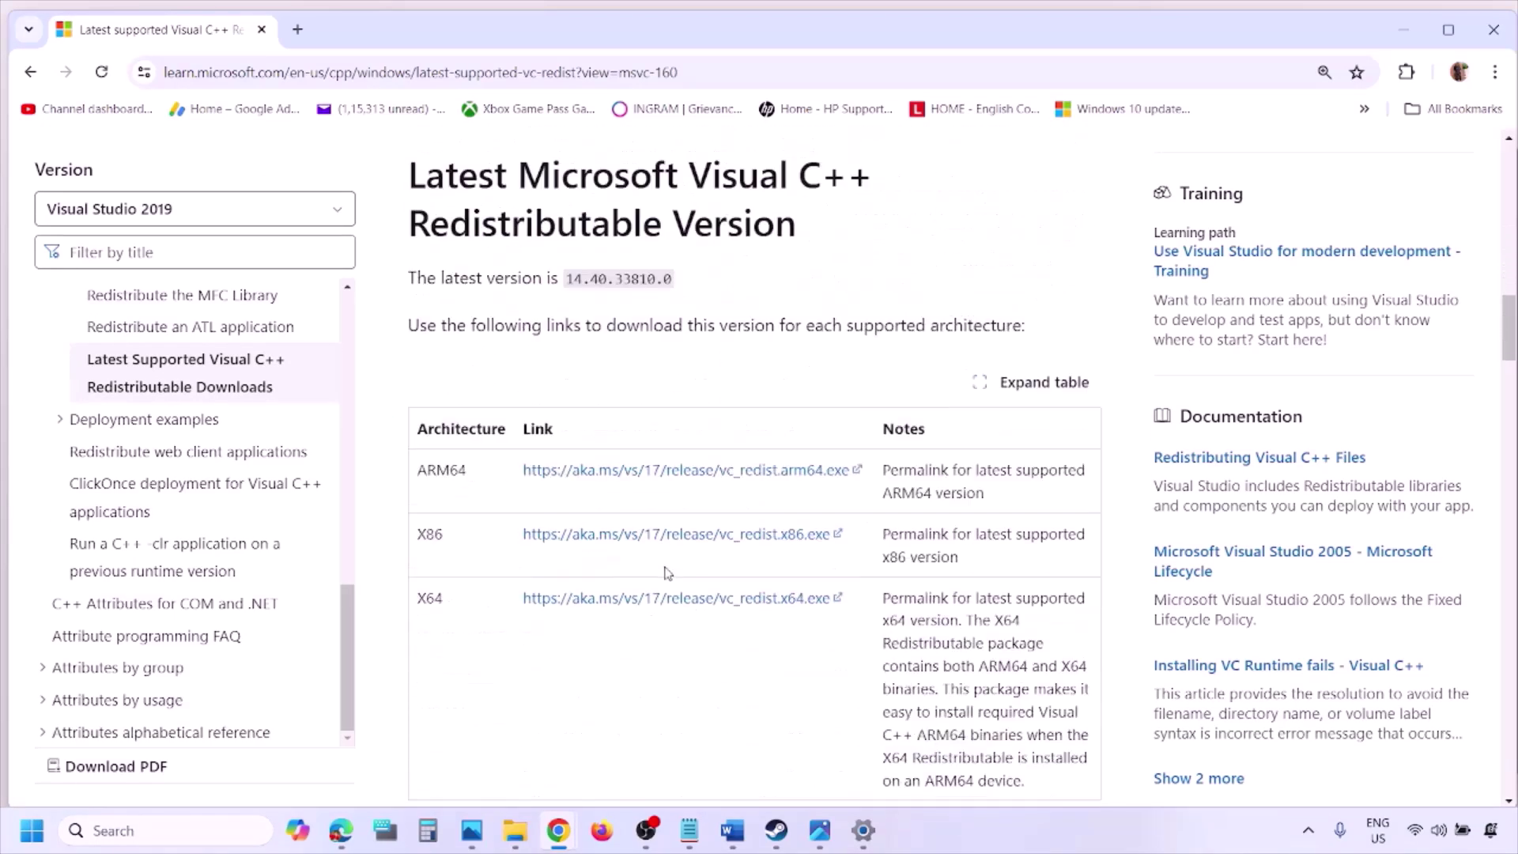
{"action": "scroll", "coordinate": [666, 572], "scroll_direction": "down", "scroll_amount": 1}
{"action": "double_click", "coordinate": [430, 456]}
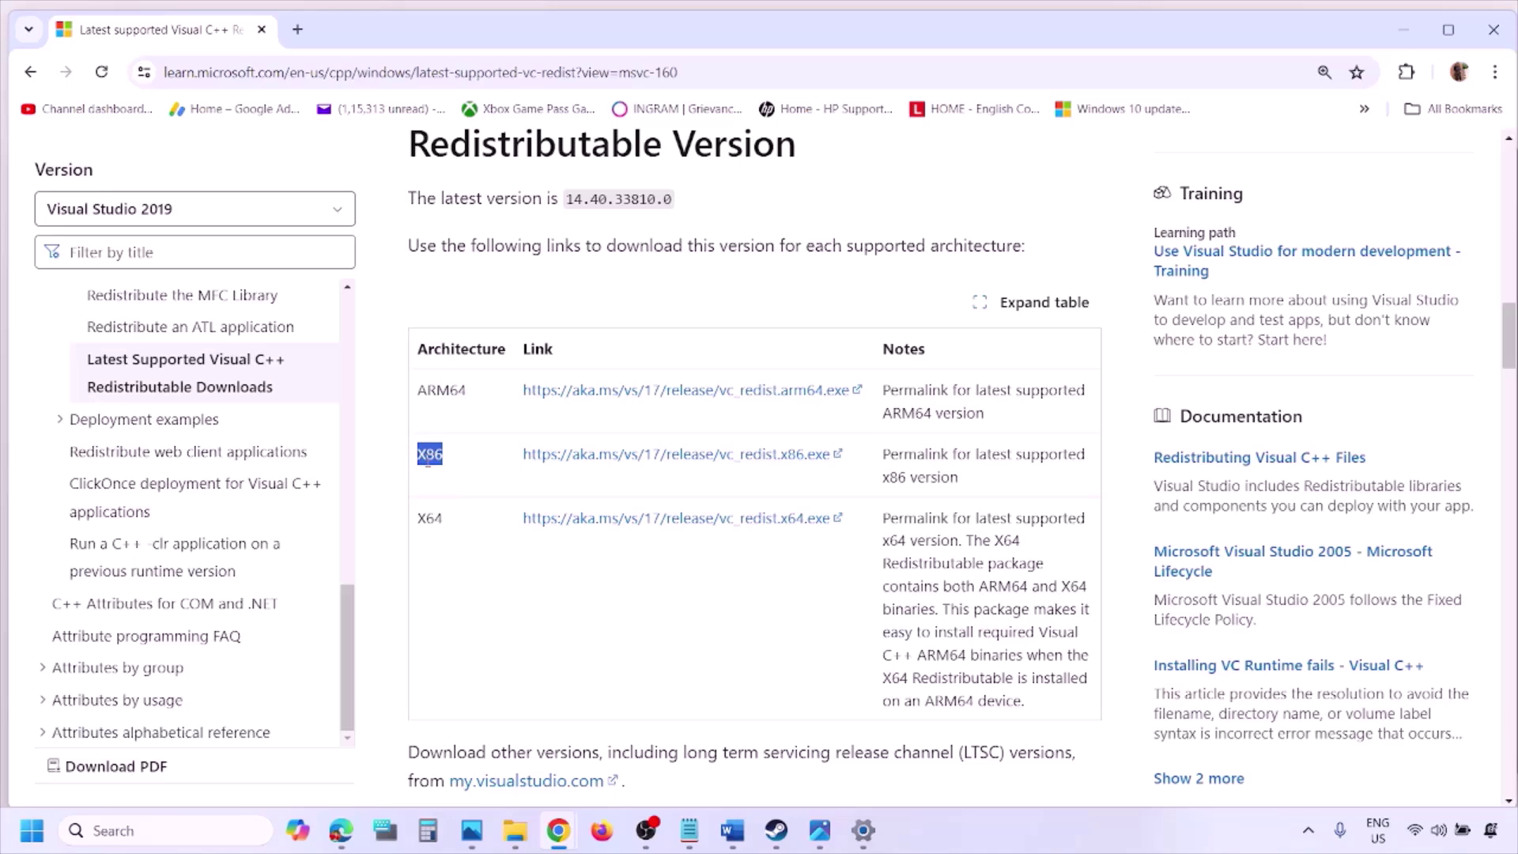
{"action": "double_click", "coordinate": [433, 518]}
Download VC_redist.x86.exe, run it, and start repairing the x86 Visual C++ 2015-2022 Redistributable.
{"action": "left_click_drag", "start_coordinate": [420, 457], "coordinate": [745, 471]}
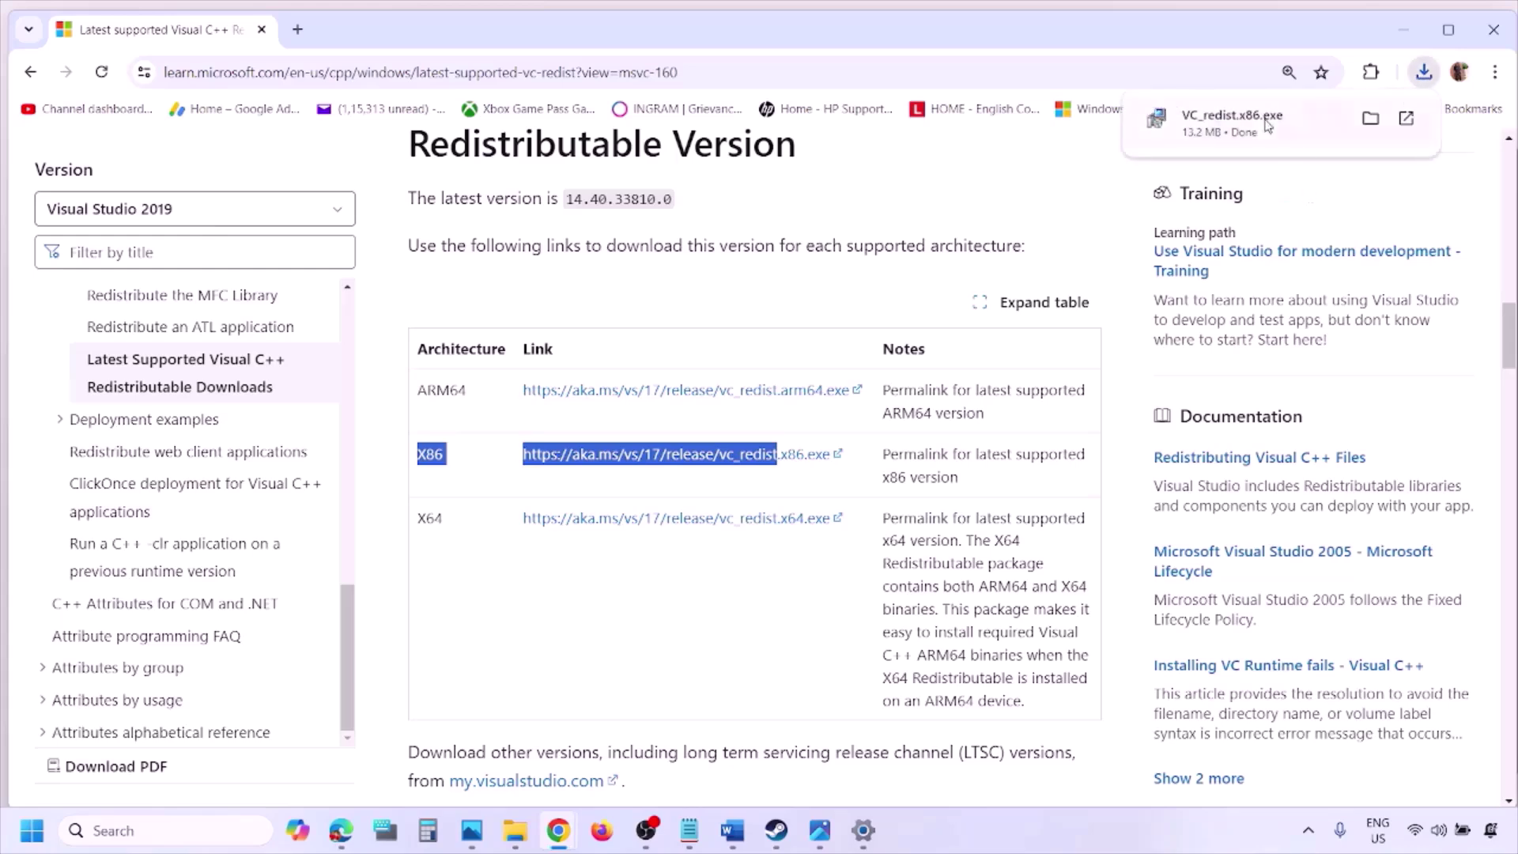
{"action": "left_click", "coordinate": [1263, 122]}
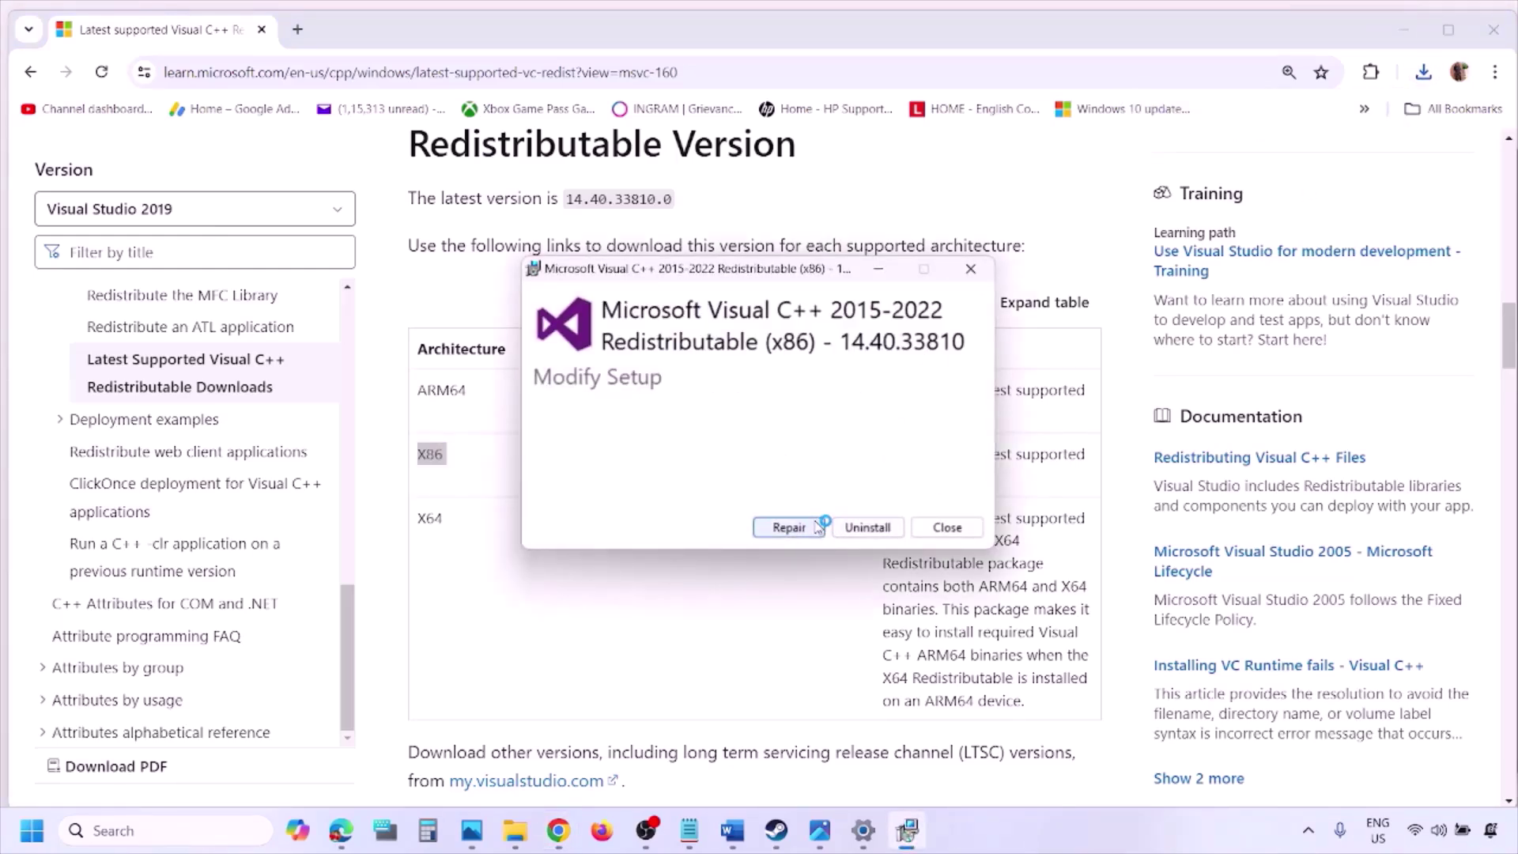
{"action": "left_click", "coordinate": [817, 527]}
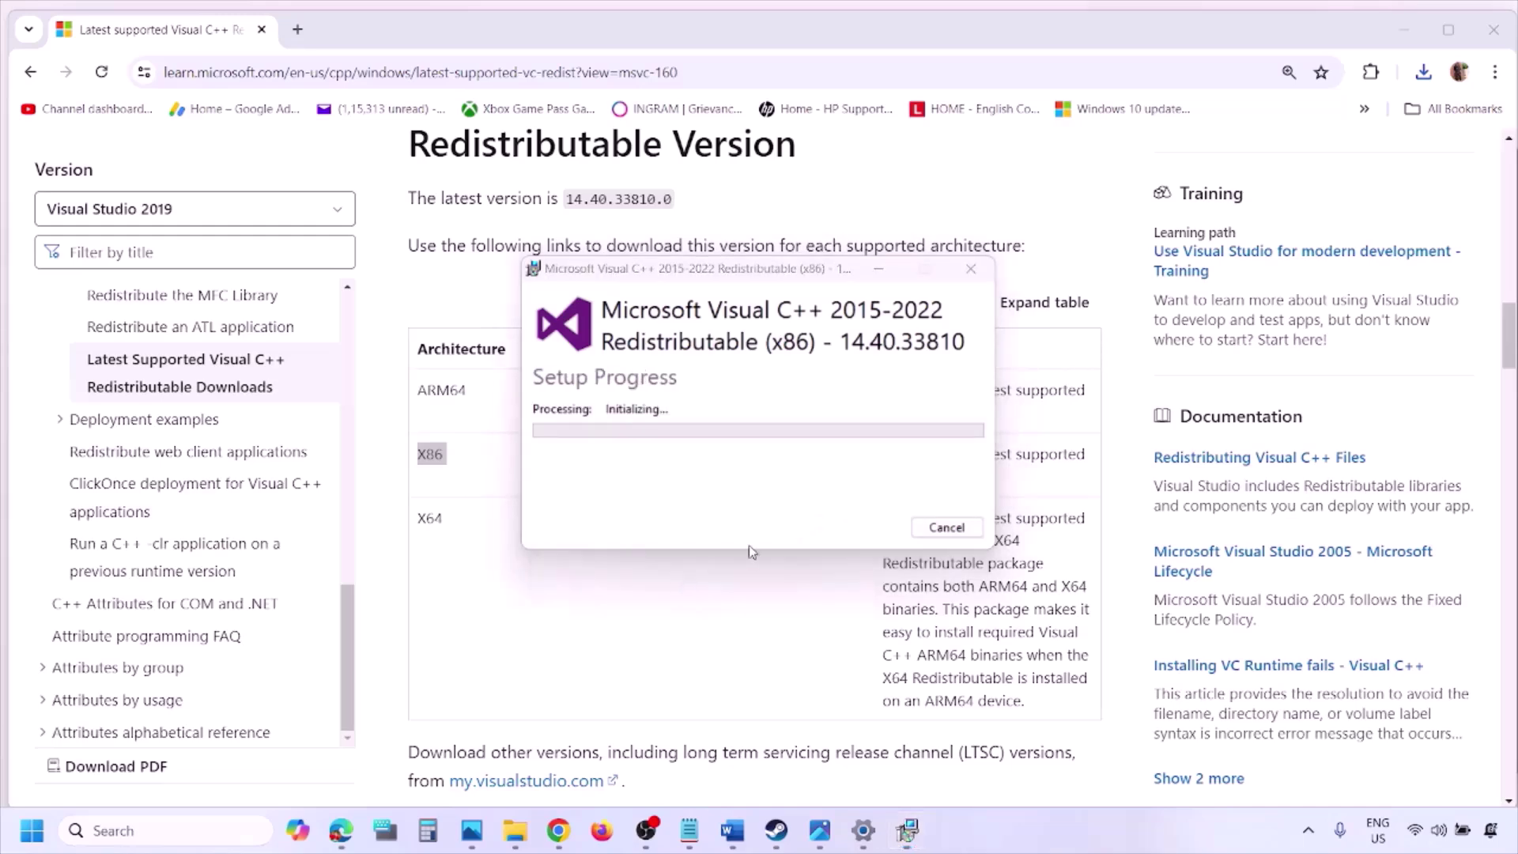
Download VC_redist.x64.exe, run it, start repairing the x64 Visual C++ 2015-2022 Redistributable, and move its setup window aside.
{"action": "double_click", "coordinate": [428, 520]}
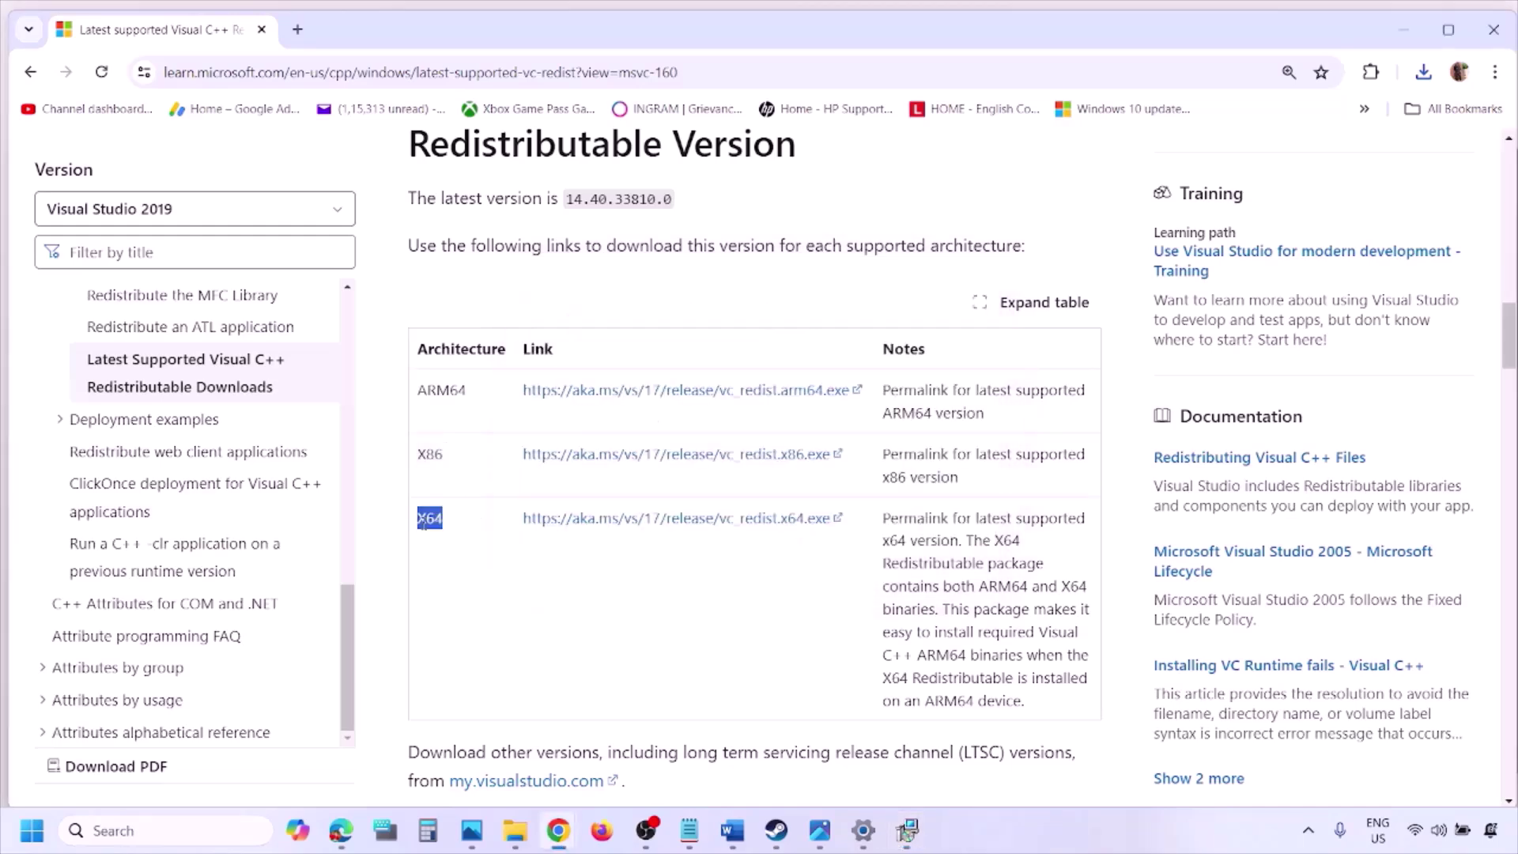
{"action": "left_click", "coordinate": [688, 526]}
{"action": "left_click", "coordinate": [913, 832]}
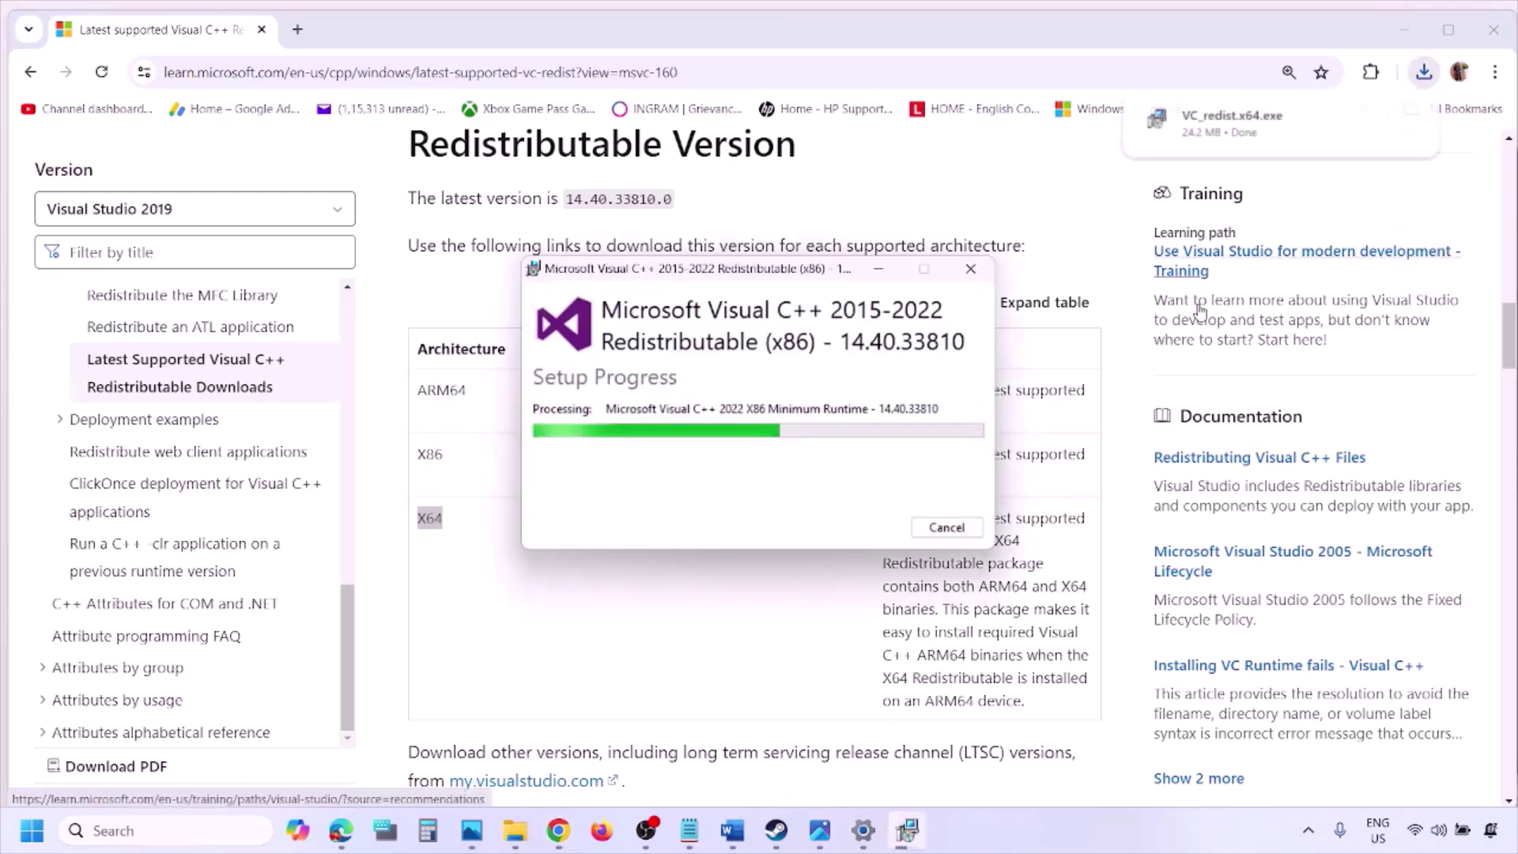
{"action": "left_click", "coordinate": [1027, 348]}
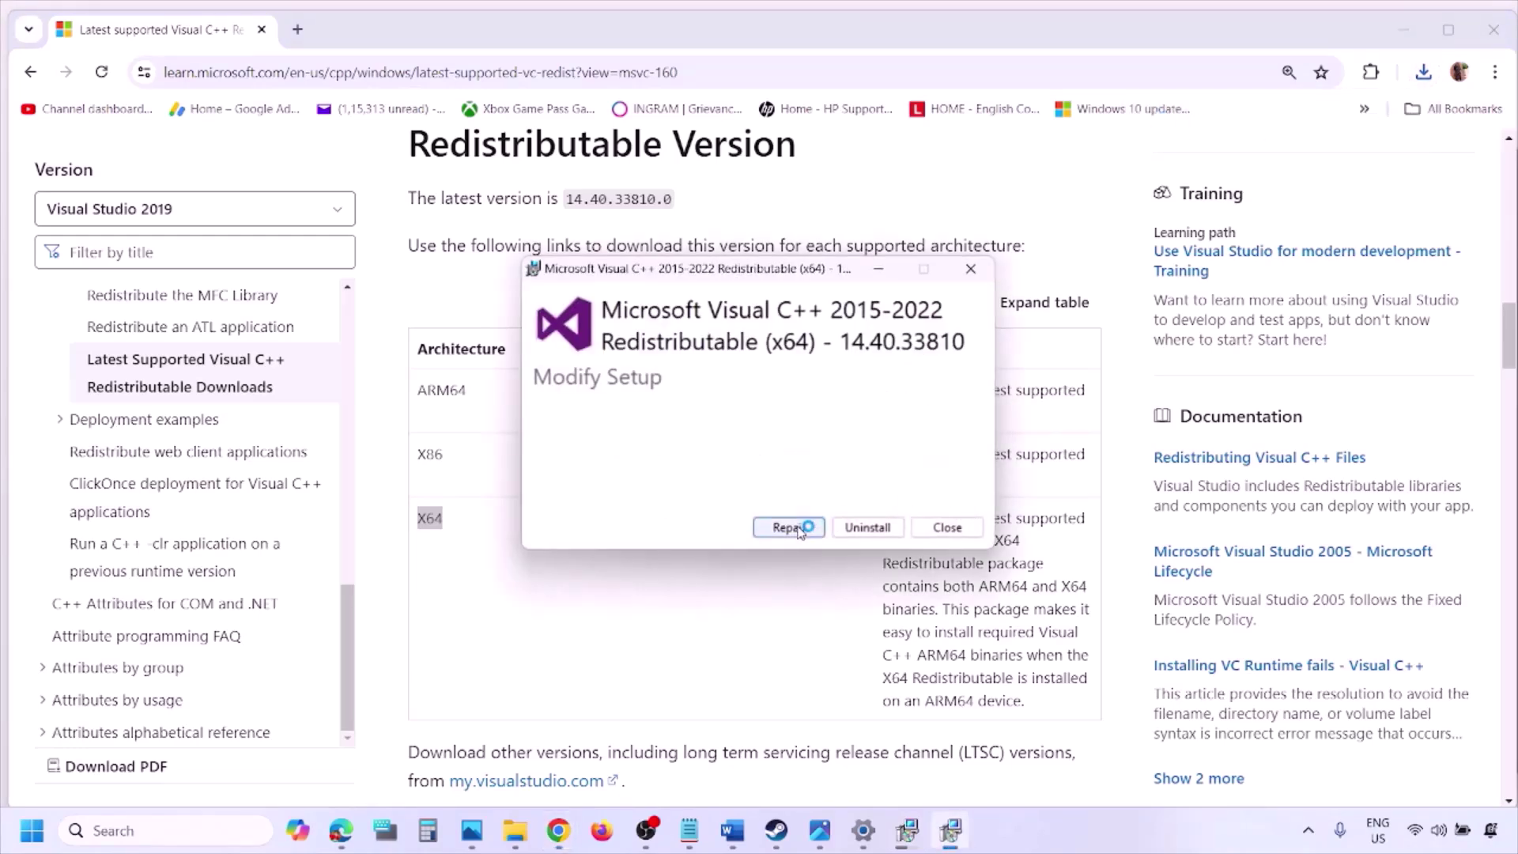
{"action": "left_click", "coordinate": [797, 527]}
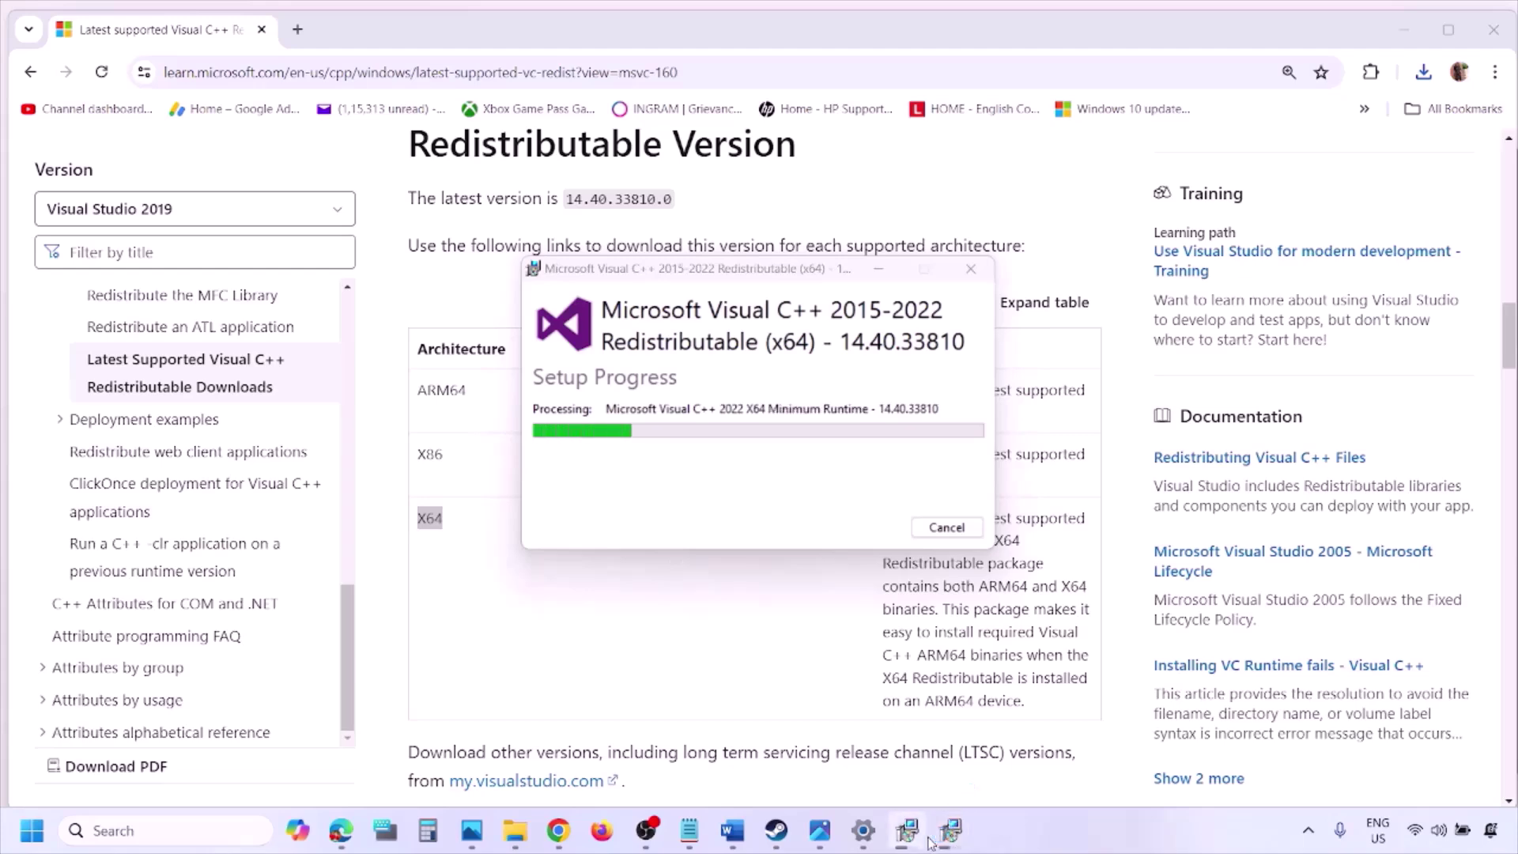
{"action": "left_click_drag", "start_coordinate": [833, 270], "coordinate": [482, 339]}
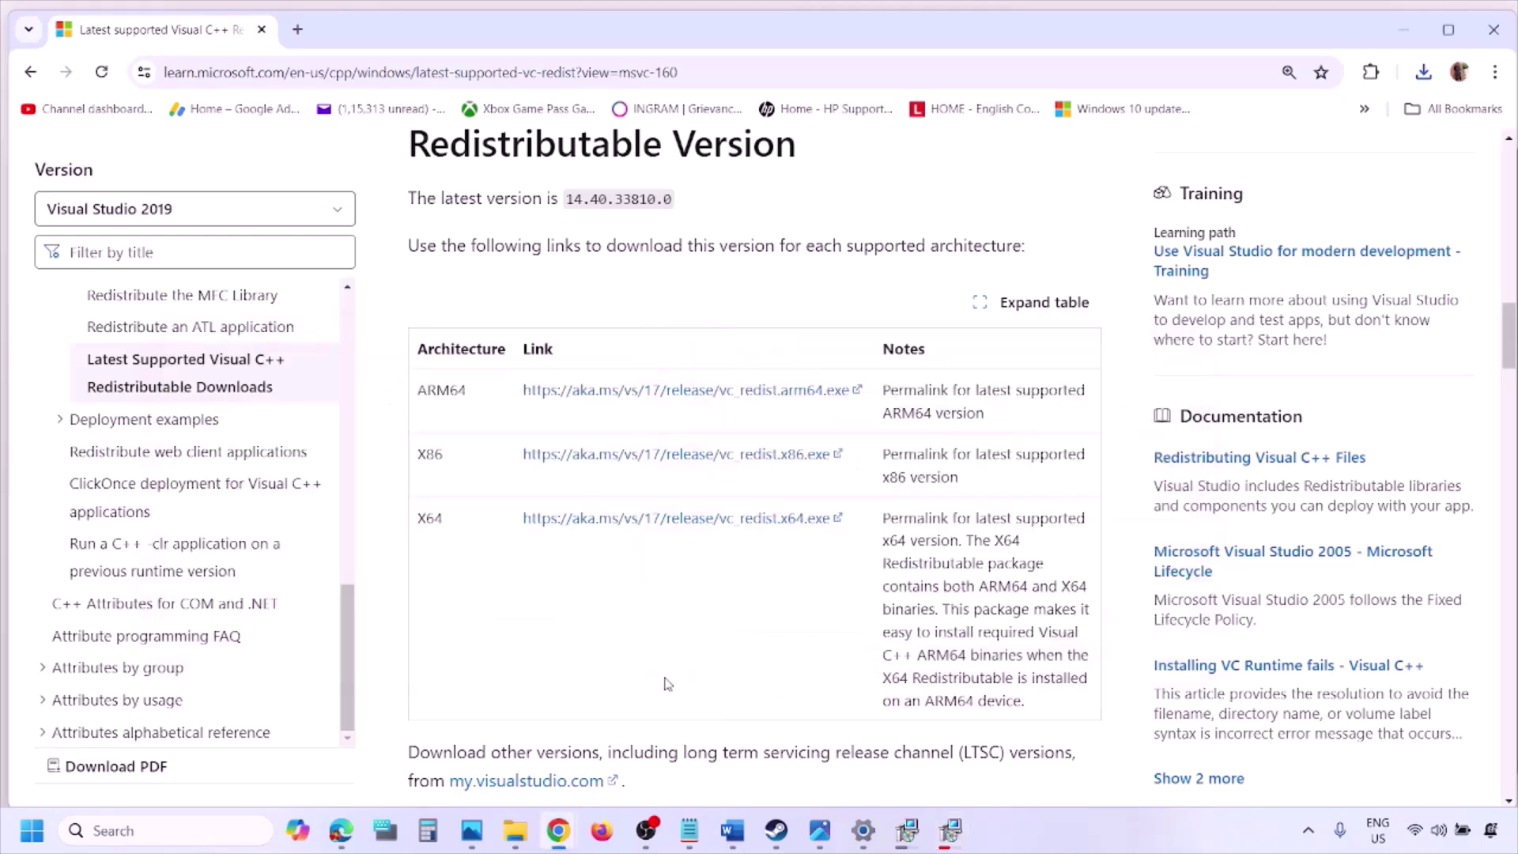
Show the Restart choice among the Windows power options, and dismiss it without restarting.
{"action": "left_click", "coordinate": [32, 830]}
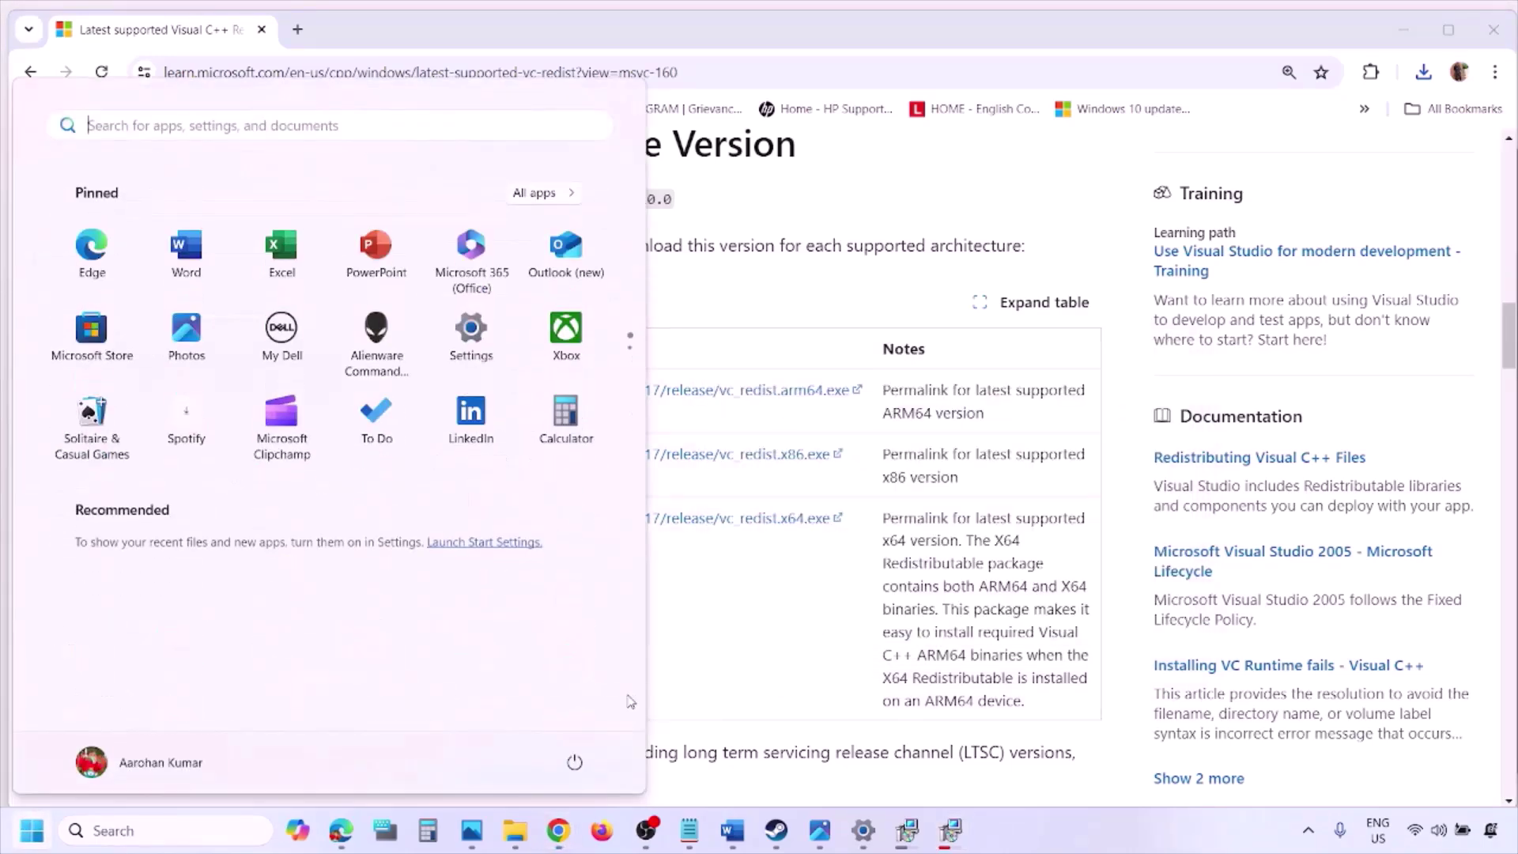
{"action": "left_click", "coordinate": [574, 761]}
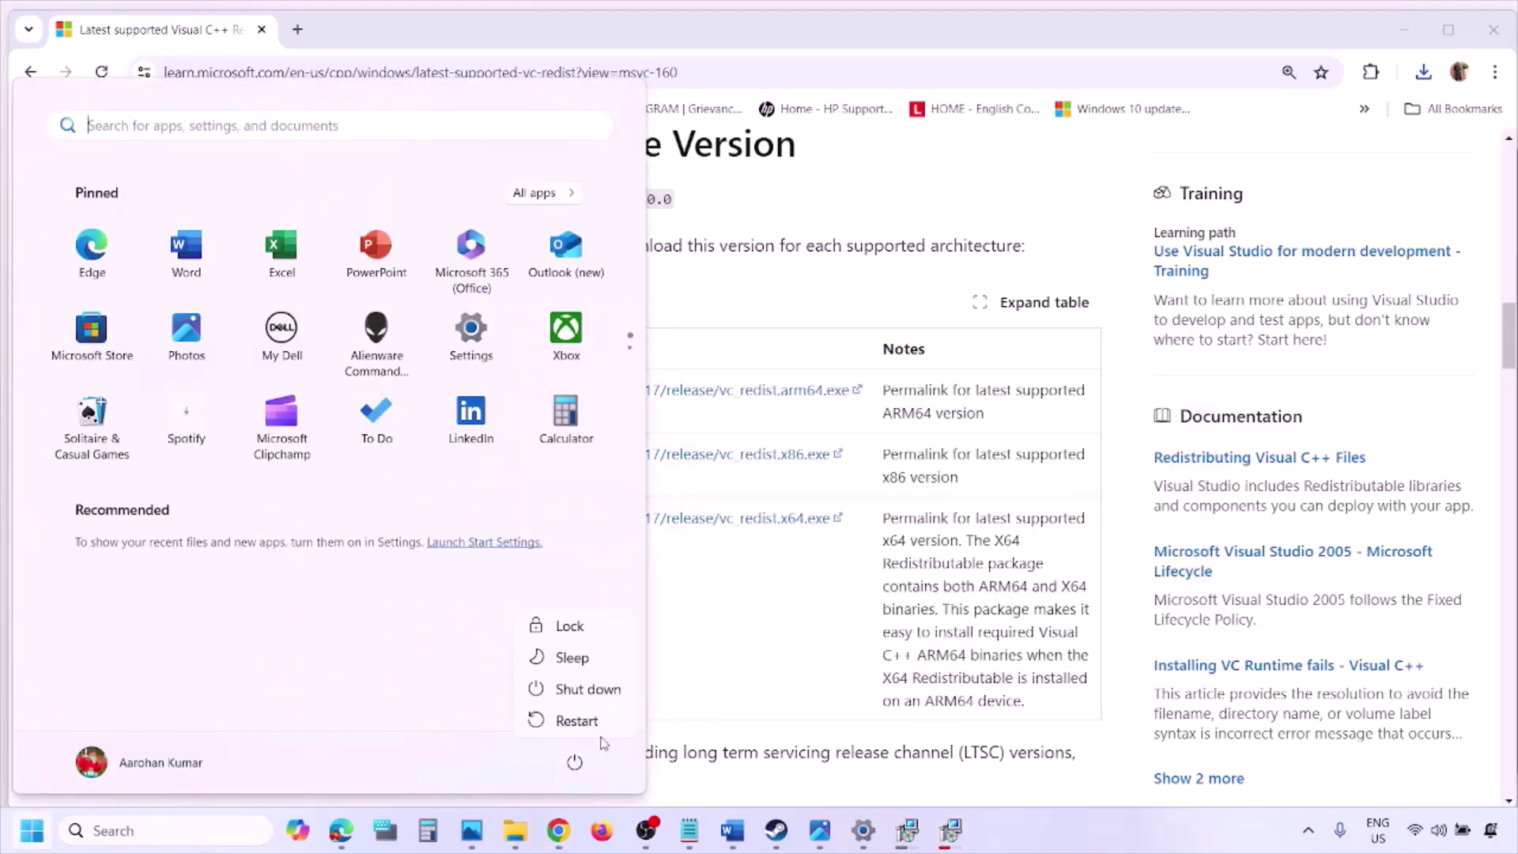
{"action": "left_click", "coordinate": [782, 667]}
{"action": "left_click", "coordinate": [782, 667]}
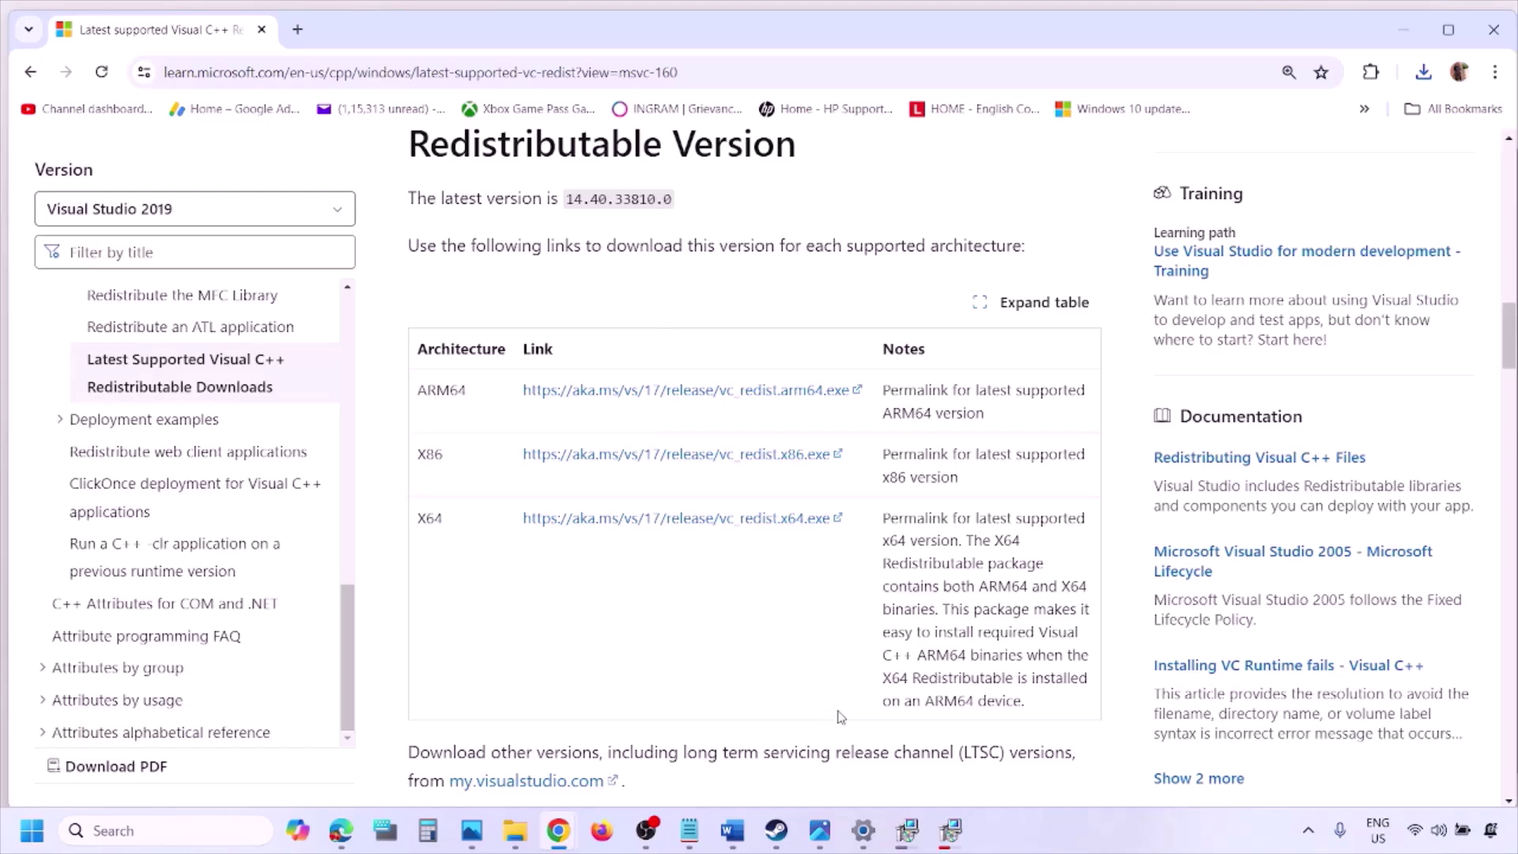
Switch to the Word document, maximize it at Step 9, and highlight the instruction to unplug external devices and additional USB adapters.
{"action": "left_click", "coordinate": [732, 830]}
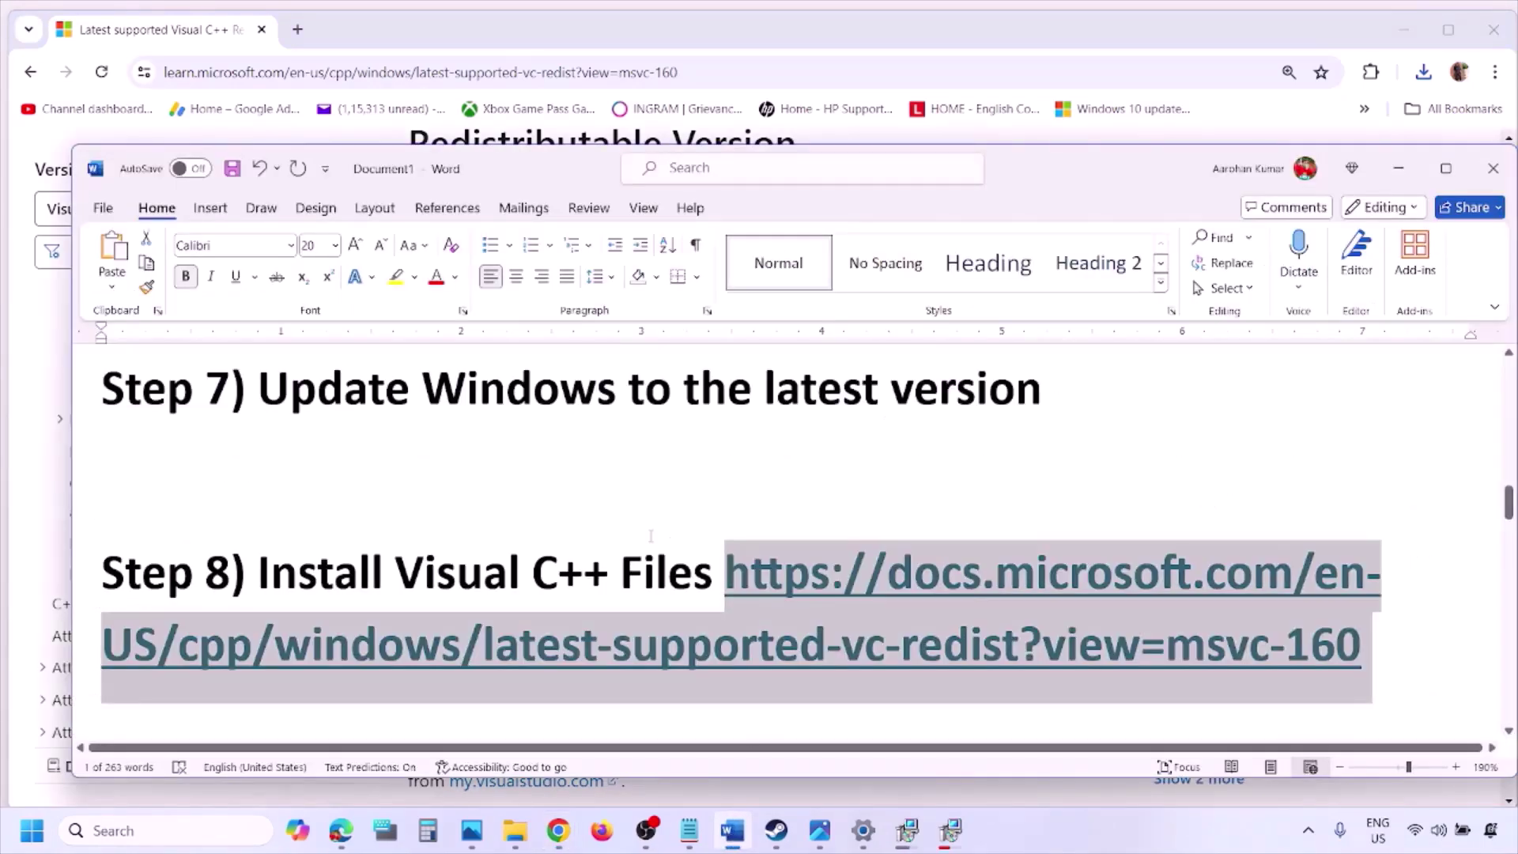
{"action": "scroll", "coordinate": [650, 536], "scroll_direction": "down", "scroll_amount": 5}
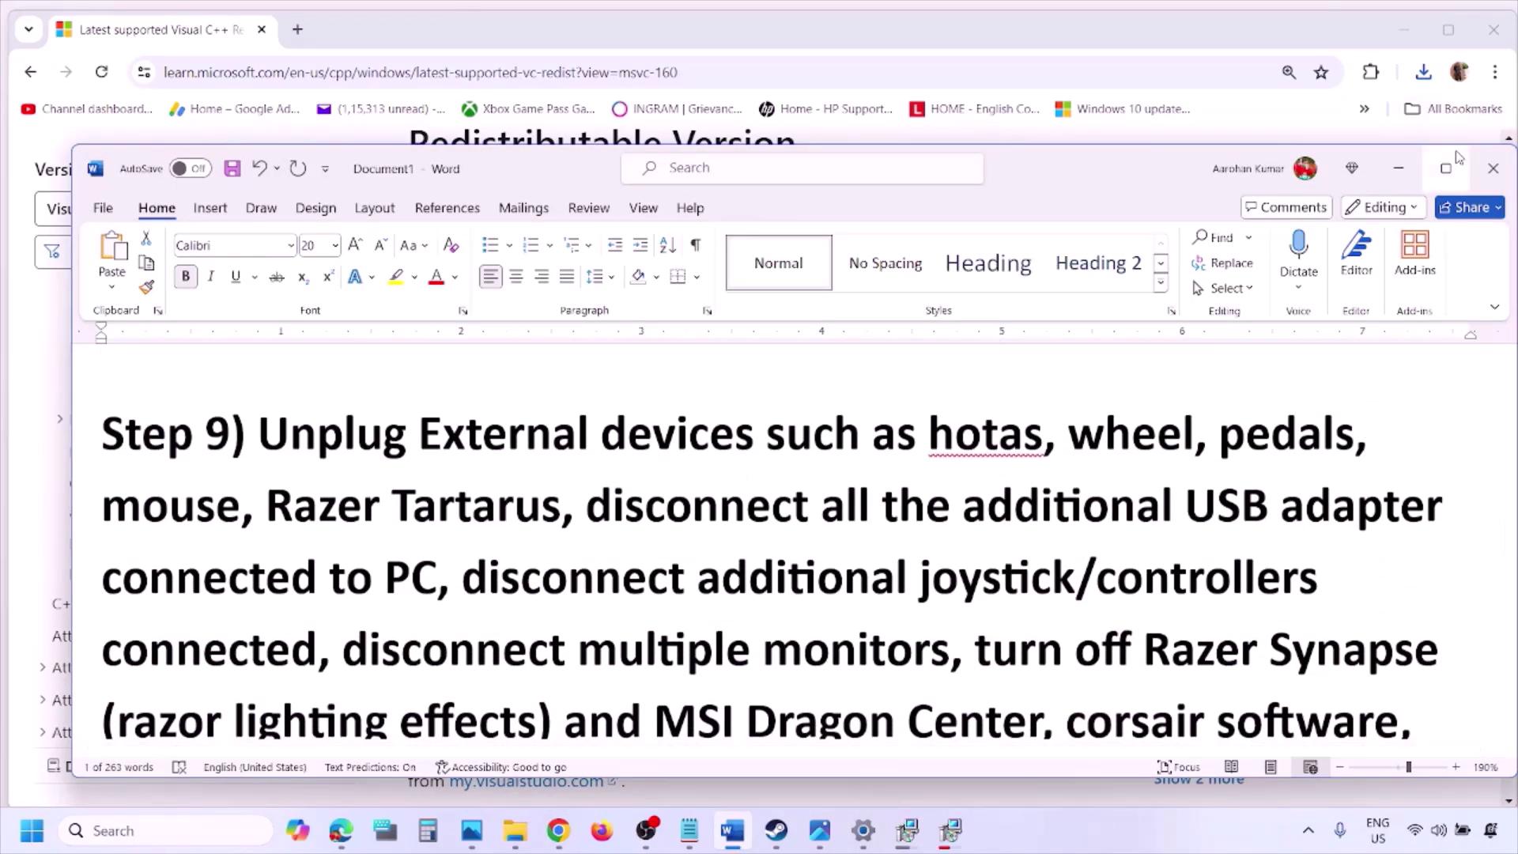
{"action": "left_click", "coordinate": [1448, 166]}
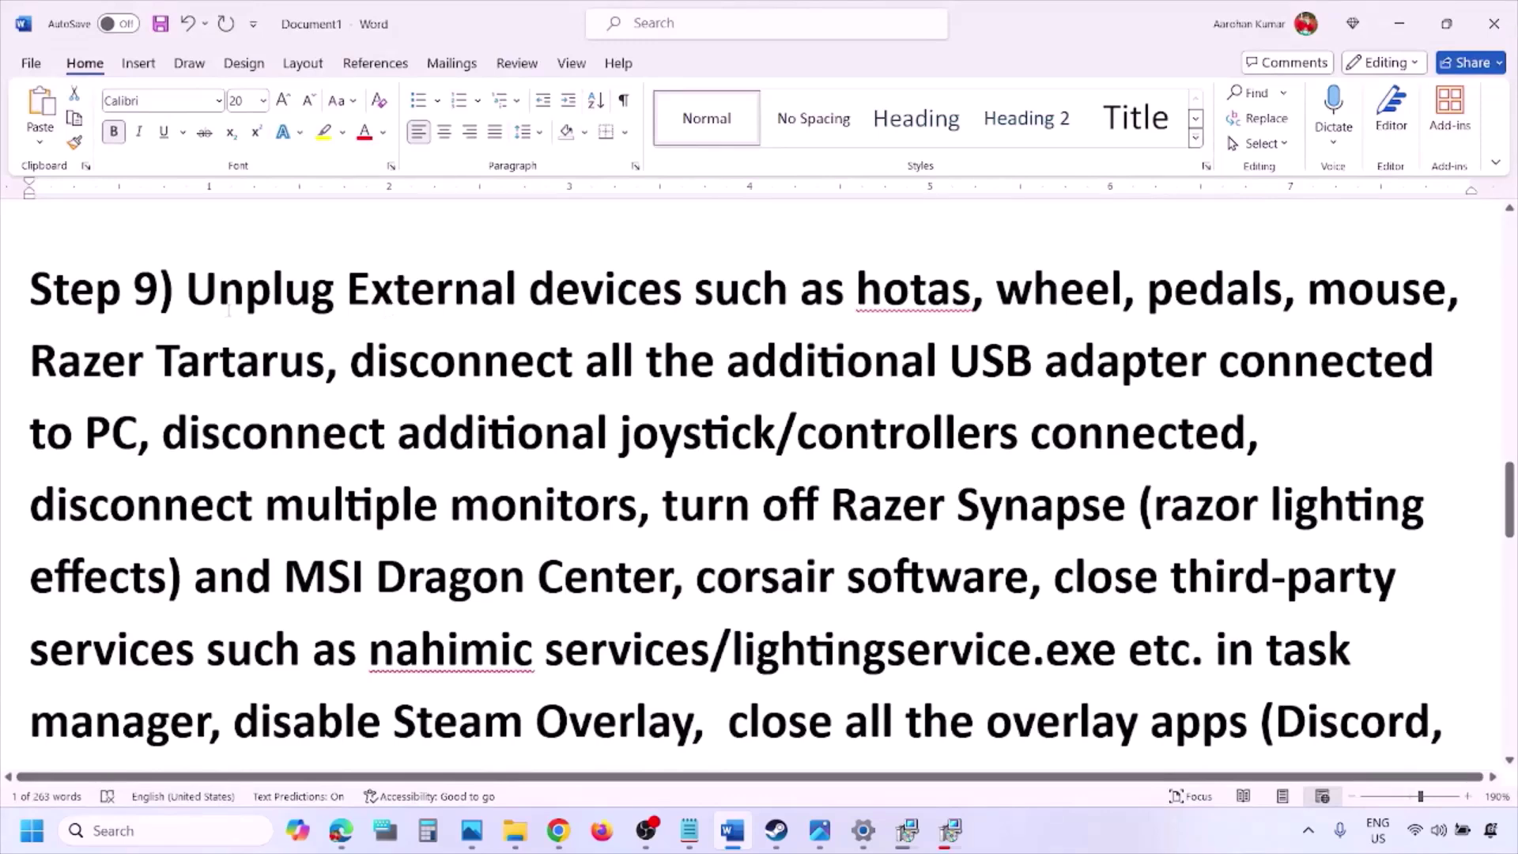
{"action": "left_click_drag", "start_coordinate": [193, 296], "coordinate": [1124, 364]}
{"action": "left_click", "coordinate": [1124, 361]}
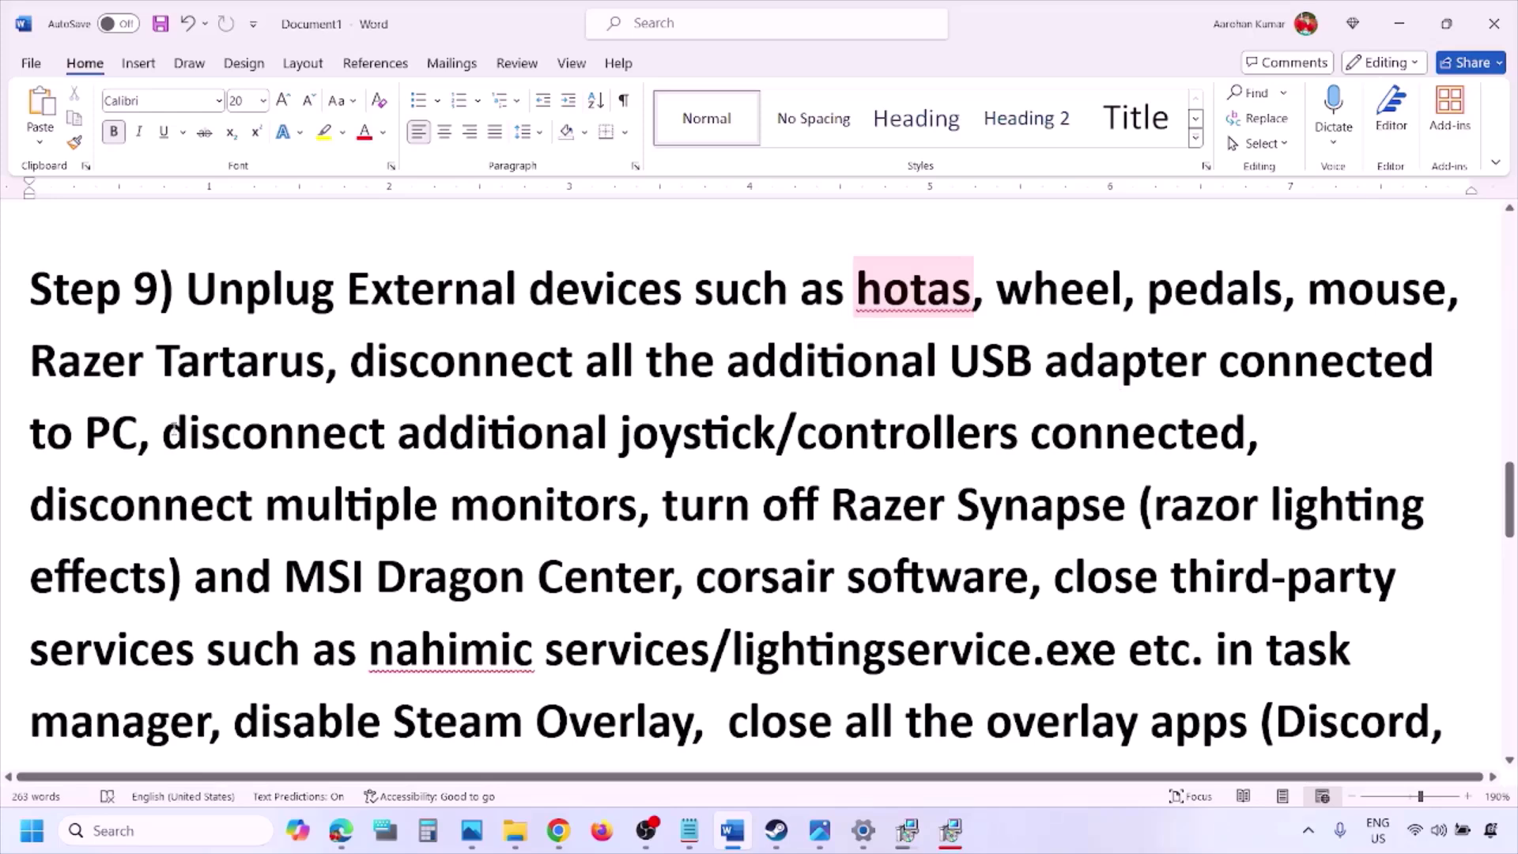
Highlight the Step 9 instructions on disconnecting additional controllers and multiple monitors, and on turning off Razer Synapse, MSI Dragon Center and third-party services.
{"action": "left_click_drag", "start_coordinate": [173, 432], "coordinate": [1245, 436]}
{"action": "left_click", "coordinate": [1009, 474]}
{"action": "left_click_drag", "start_coordinate": [57, 510], "coordinate": [528, 512]}
{"action": "scroll", "coordinate": [670, 417], "scroll_direction": "down", "scroll_amount": 1}
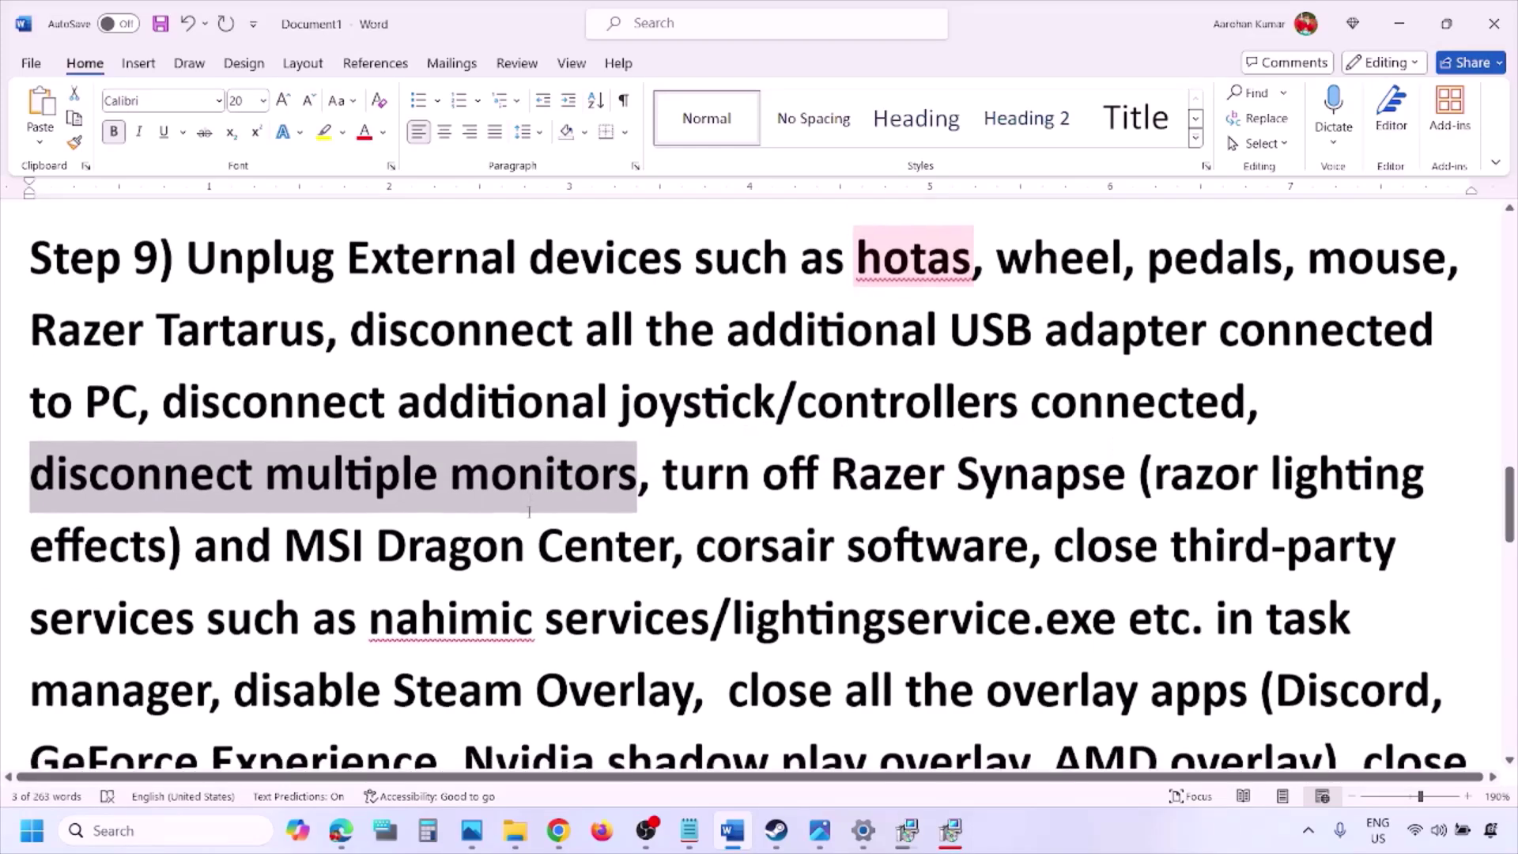
{"action": "left_click_drag", "start_coordinate": [670, 417], "coordinate": [210, 636]}
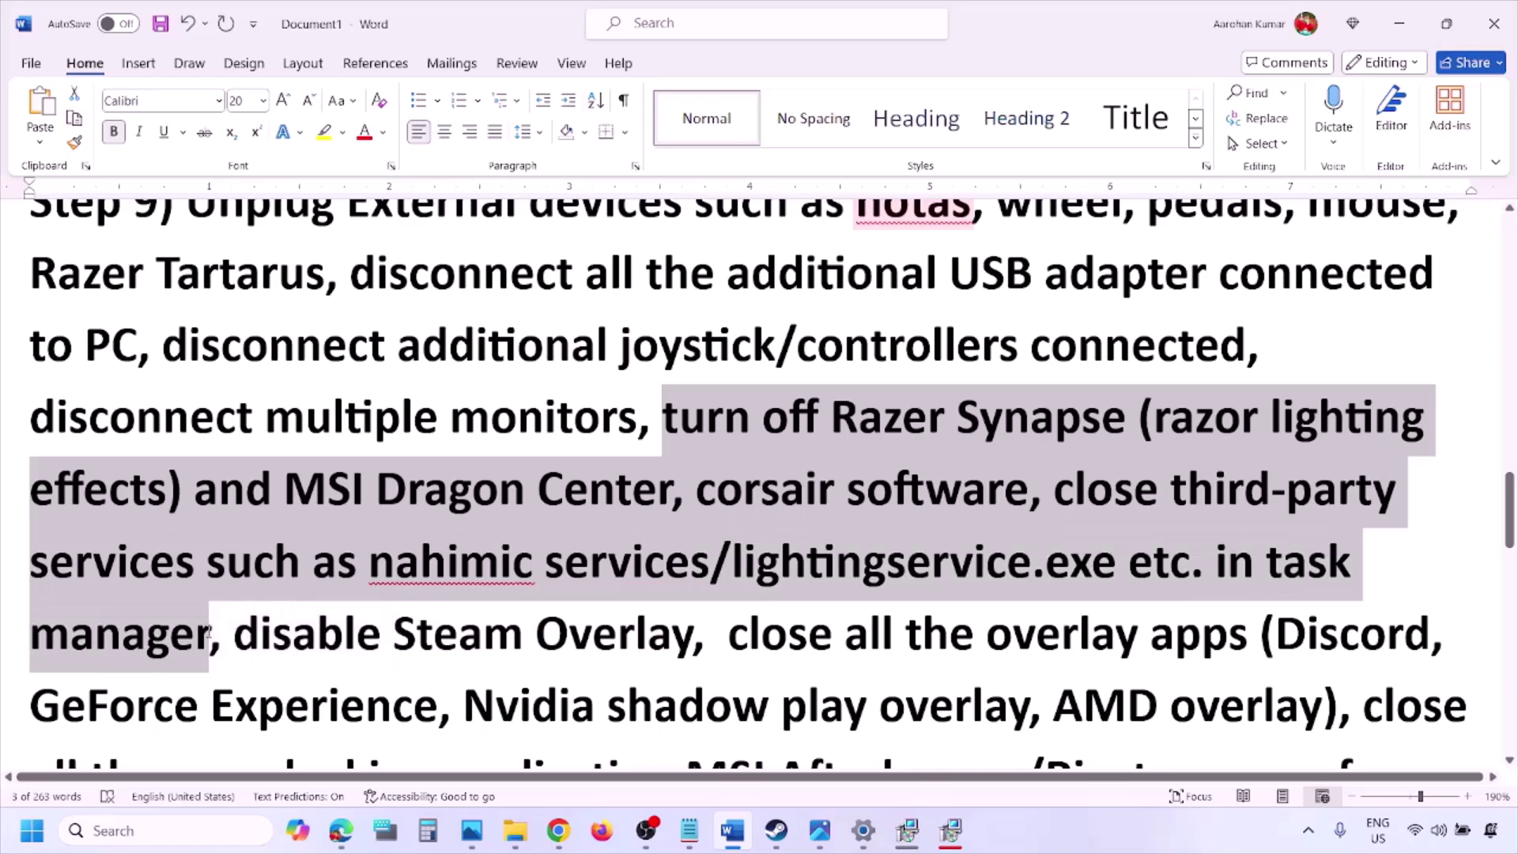
Highlight "disable Steam Overlay" in Step 9 and view the 0.png screenshot showing a game's Properties option in the Steam library.
{"action": "scroll", "coordinate": [305, 534], "scroll_direction": "down", "scroll_amount": 1}
{"action": "left_click_drag", "start_coordinate": [269, 546], "coordinate": [696, 548]}
{"action": "left_click", "coordinate": [1050, 839]}
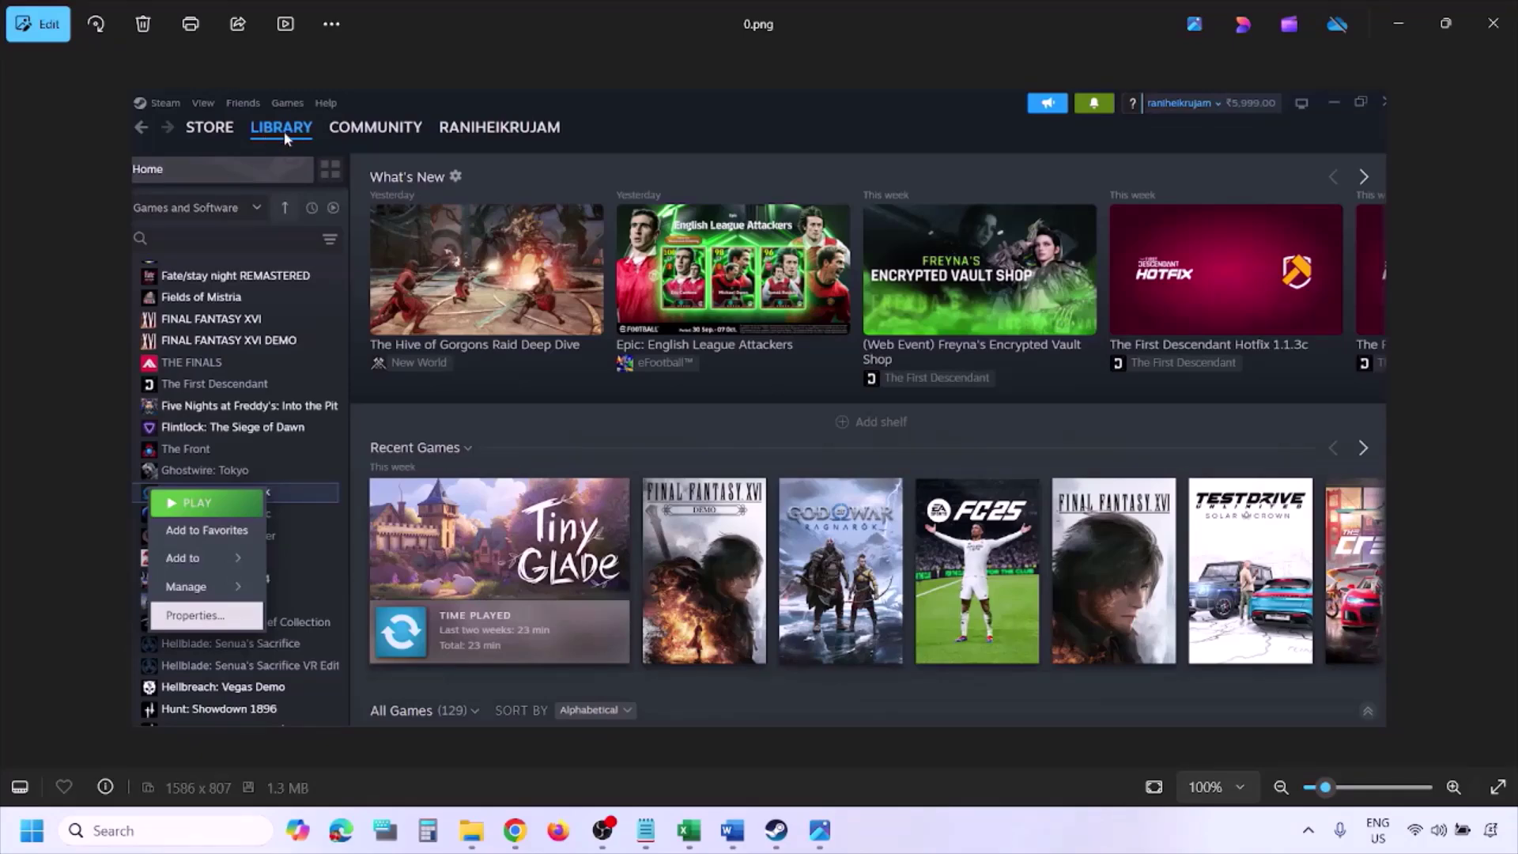
{"action": "key", "text": "ctrl+plus"}
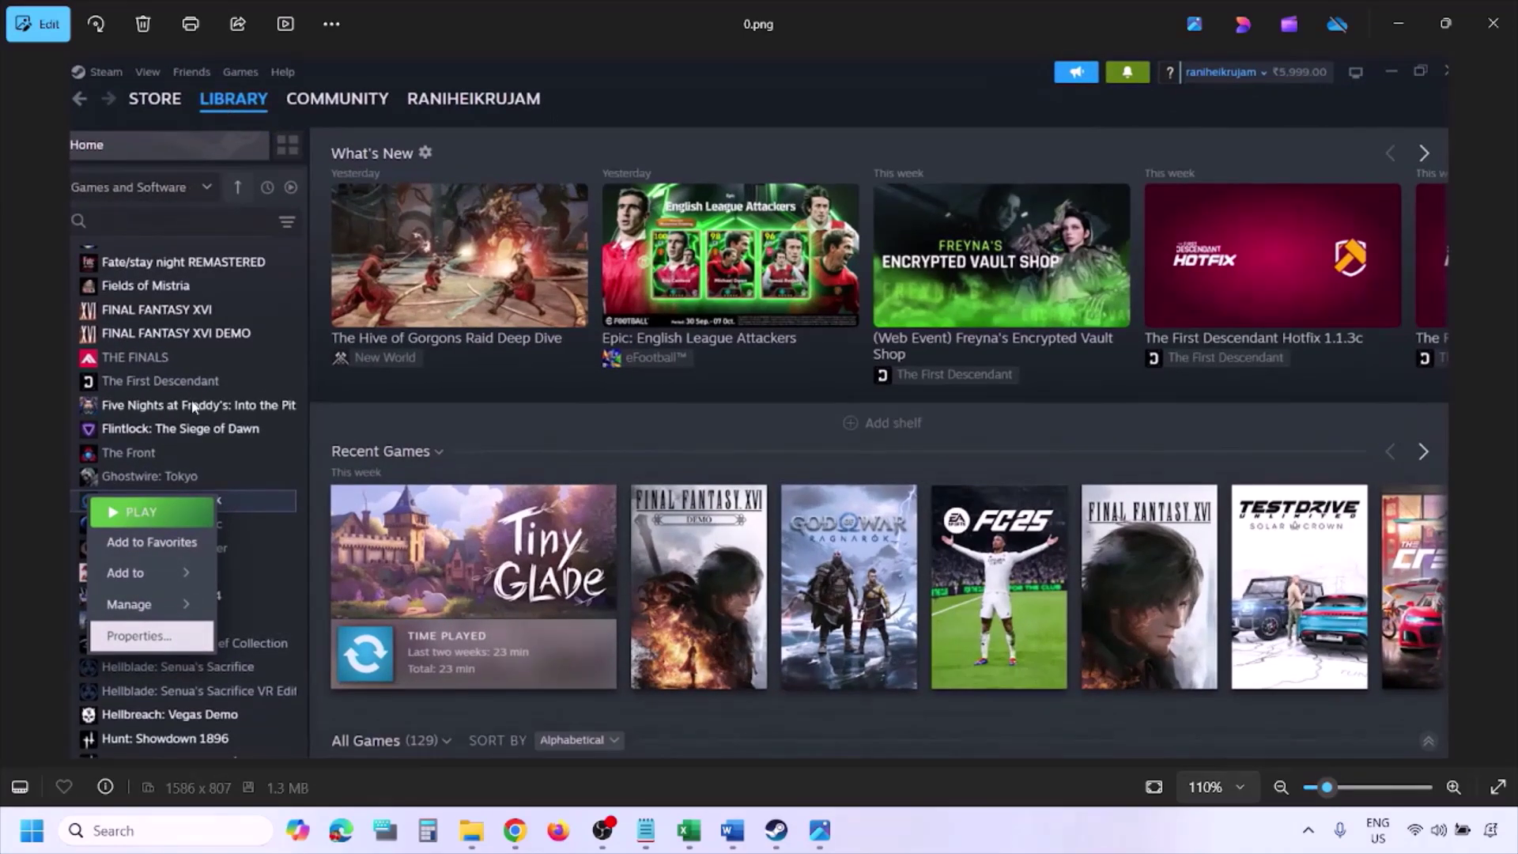
{"action": "key", "text": "ctrl+minus"}
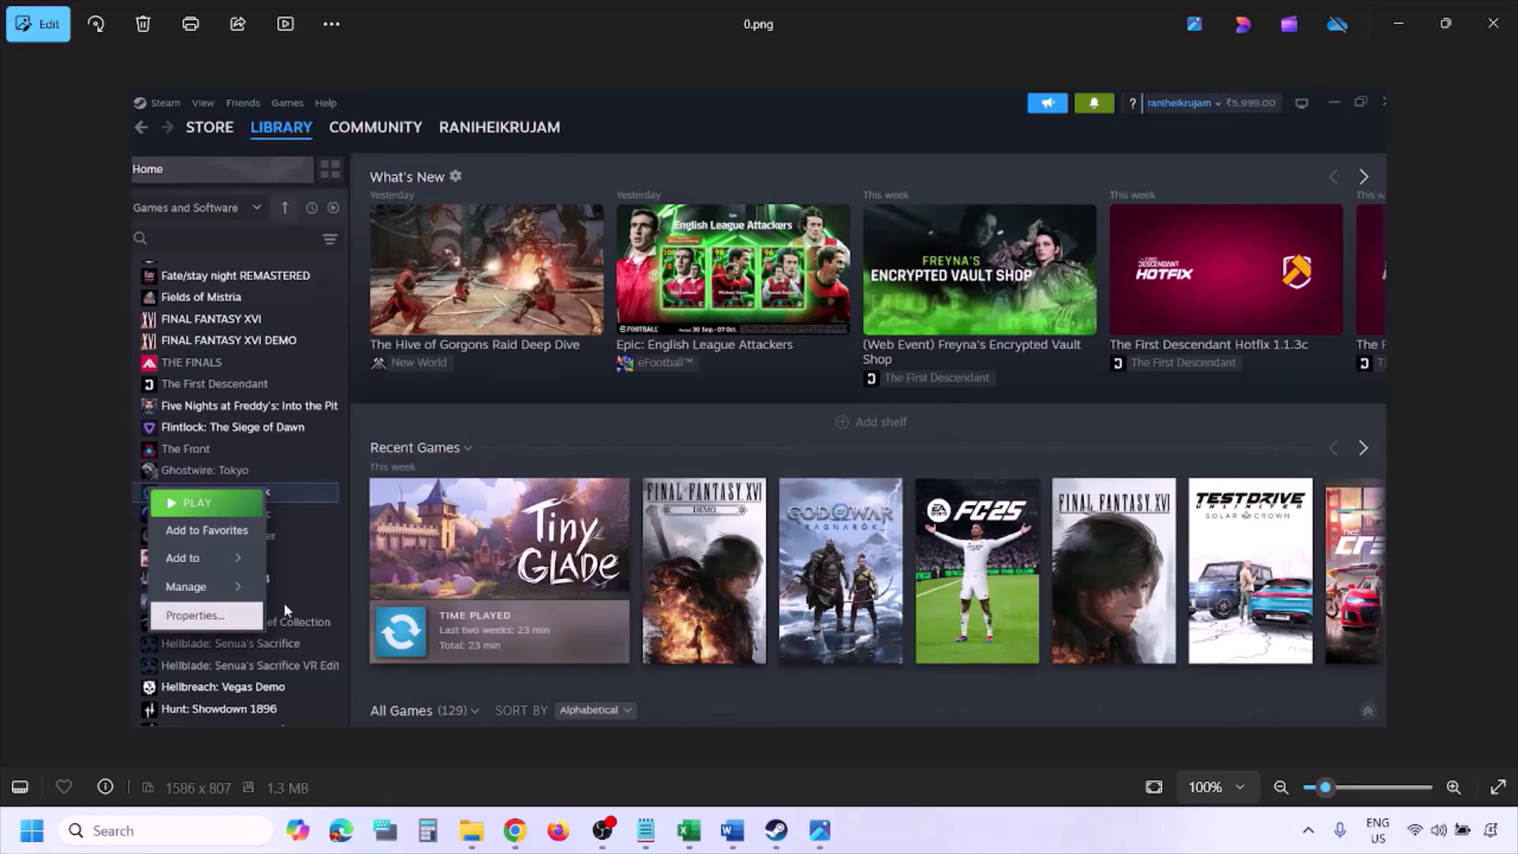
{"action": "key", "text": "Right"}
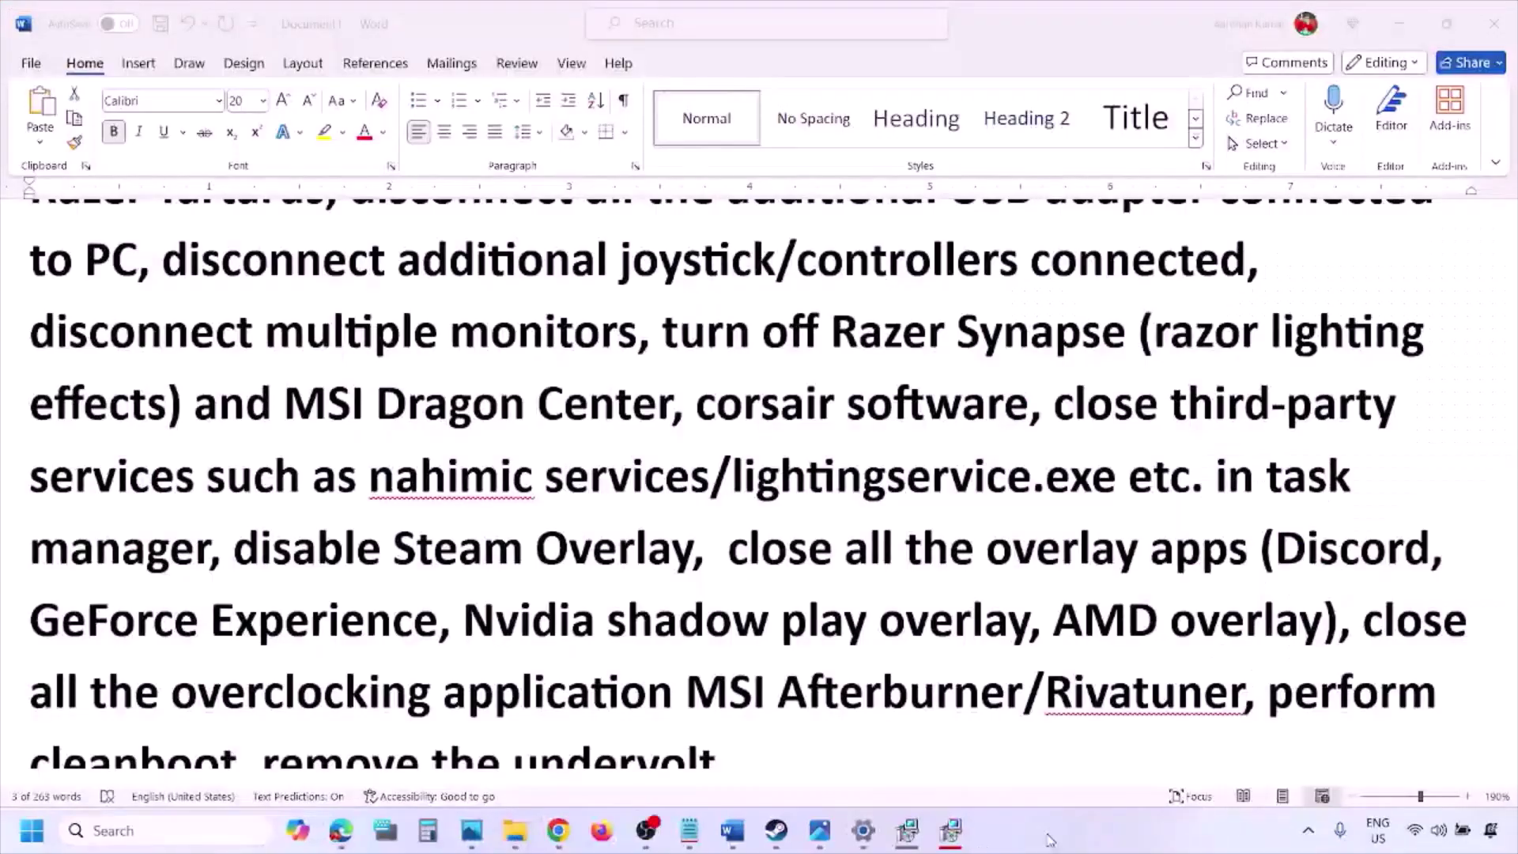
Turn off the in-game overlay in Discord's Game Overlay settings and in the GeForce Experience general settings.
{"action": "scroll", "coordinate": [905, 630], "scroll_direction": "down", "scroll_amount": 2}
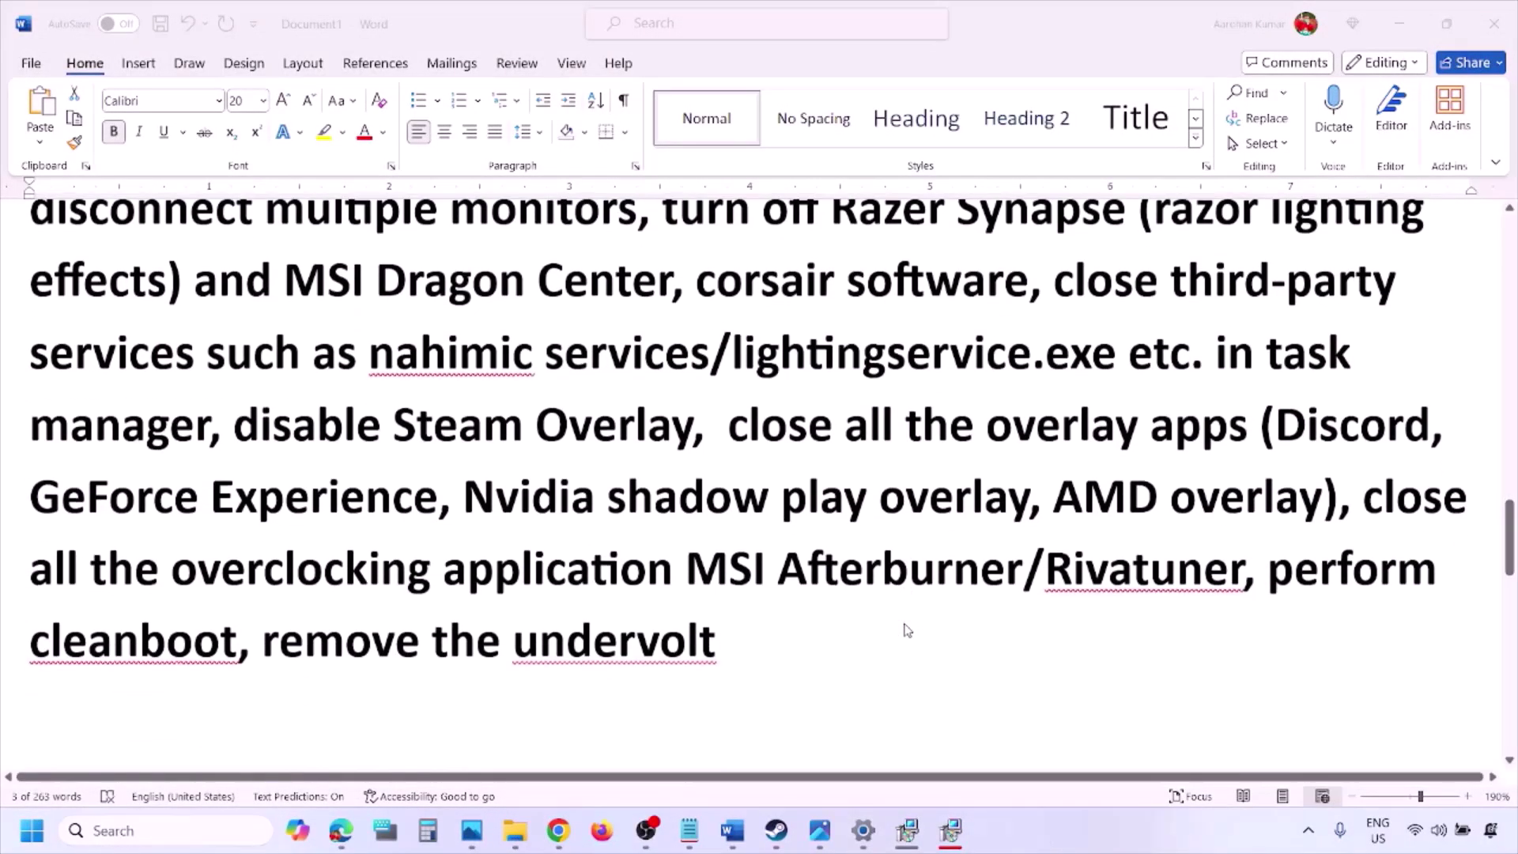
{"action": "left_click", "coordinate": [749, 434]}
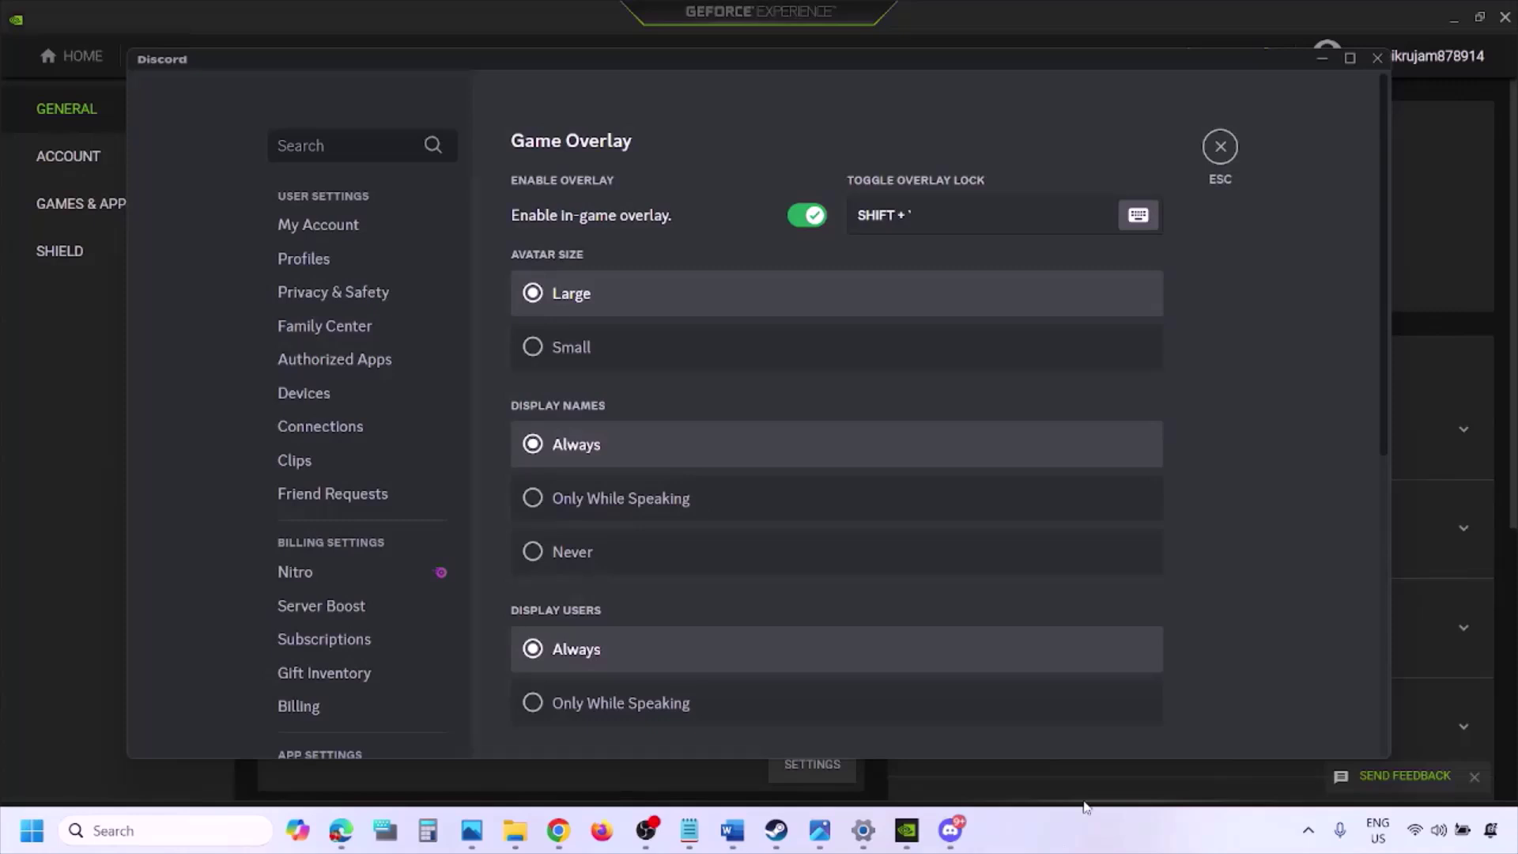
{"action": "scroll", "coordinate": [373, 425], "scroll_direction": "down", "scroll_amount": 10}
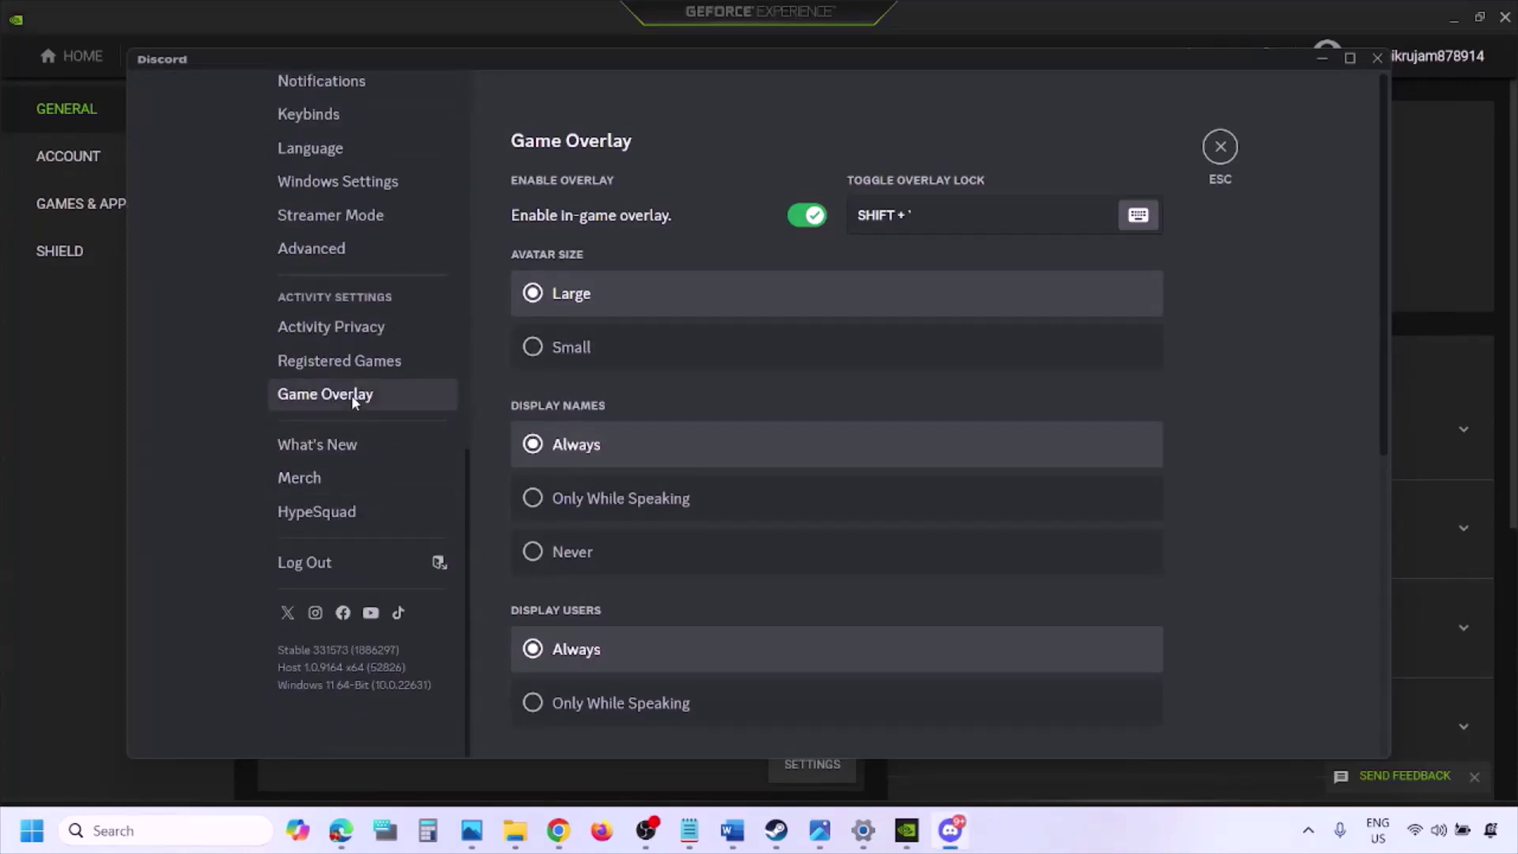
{"action": "left_click", "coordinate": [352, 397]}
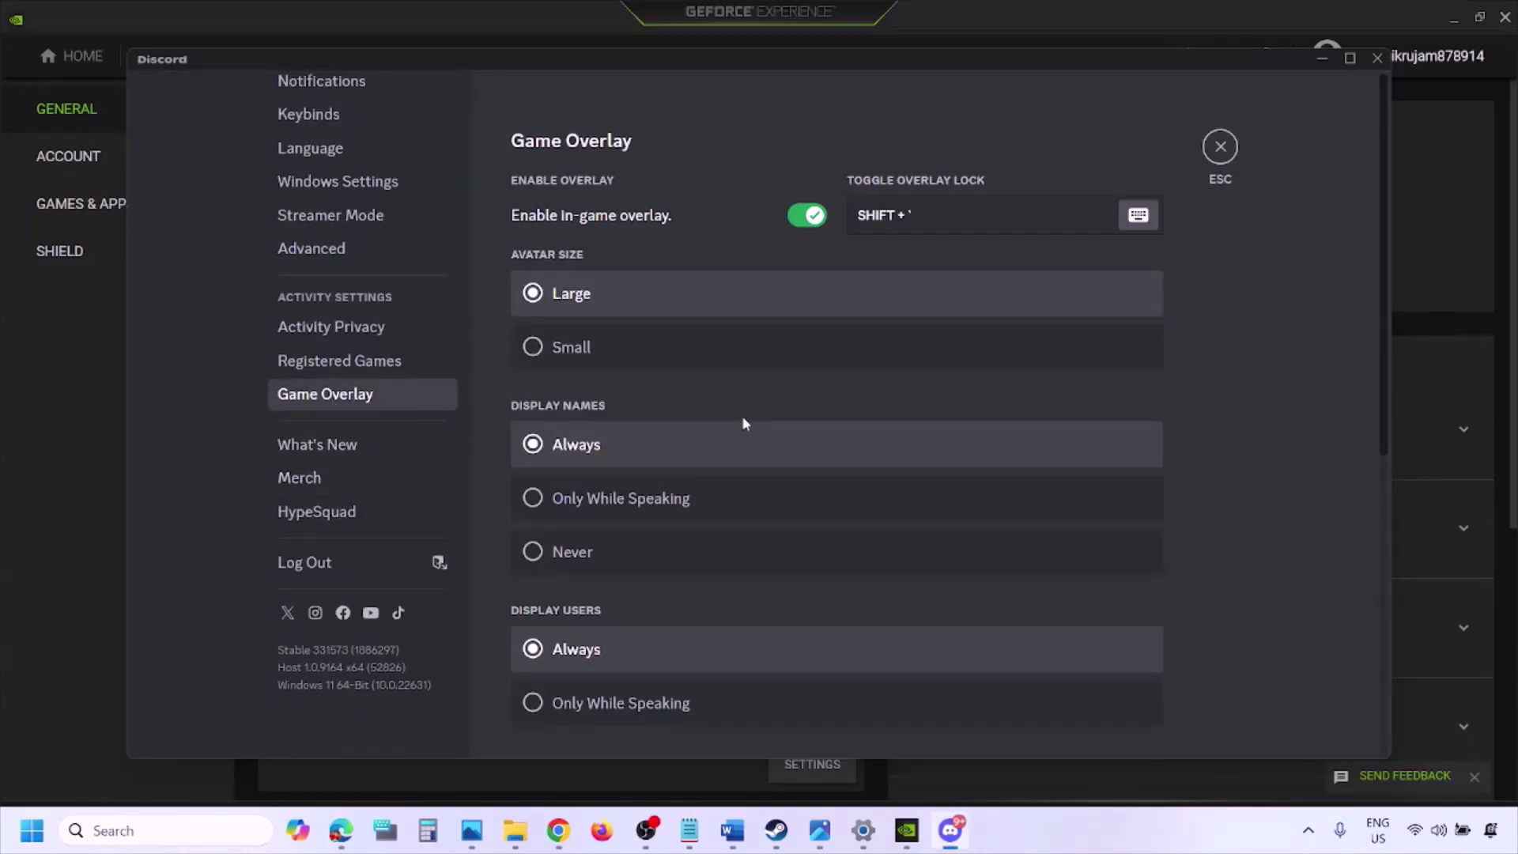
{"action": "left_click", "coordinate": [800, 218]}
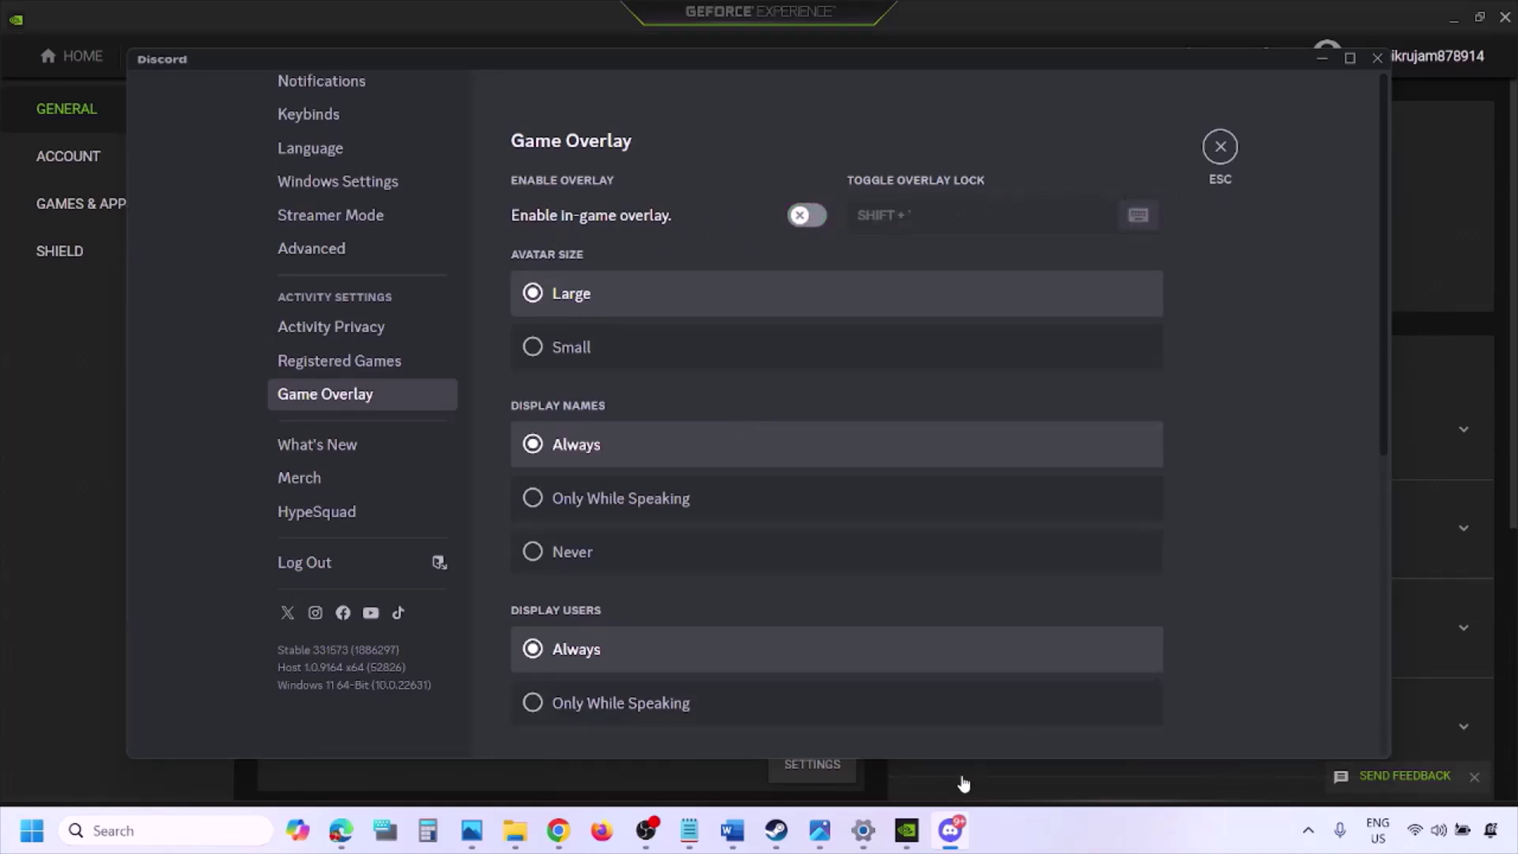
{"action": "left_click", "coordinate": [907, 830]}
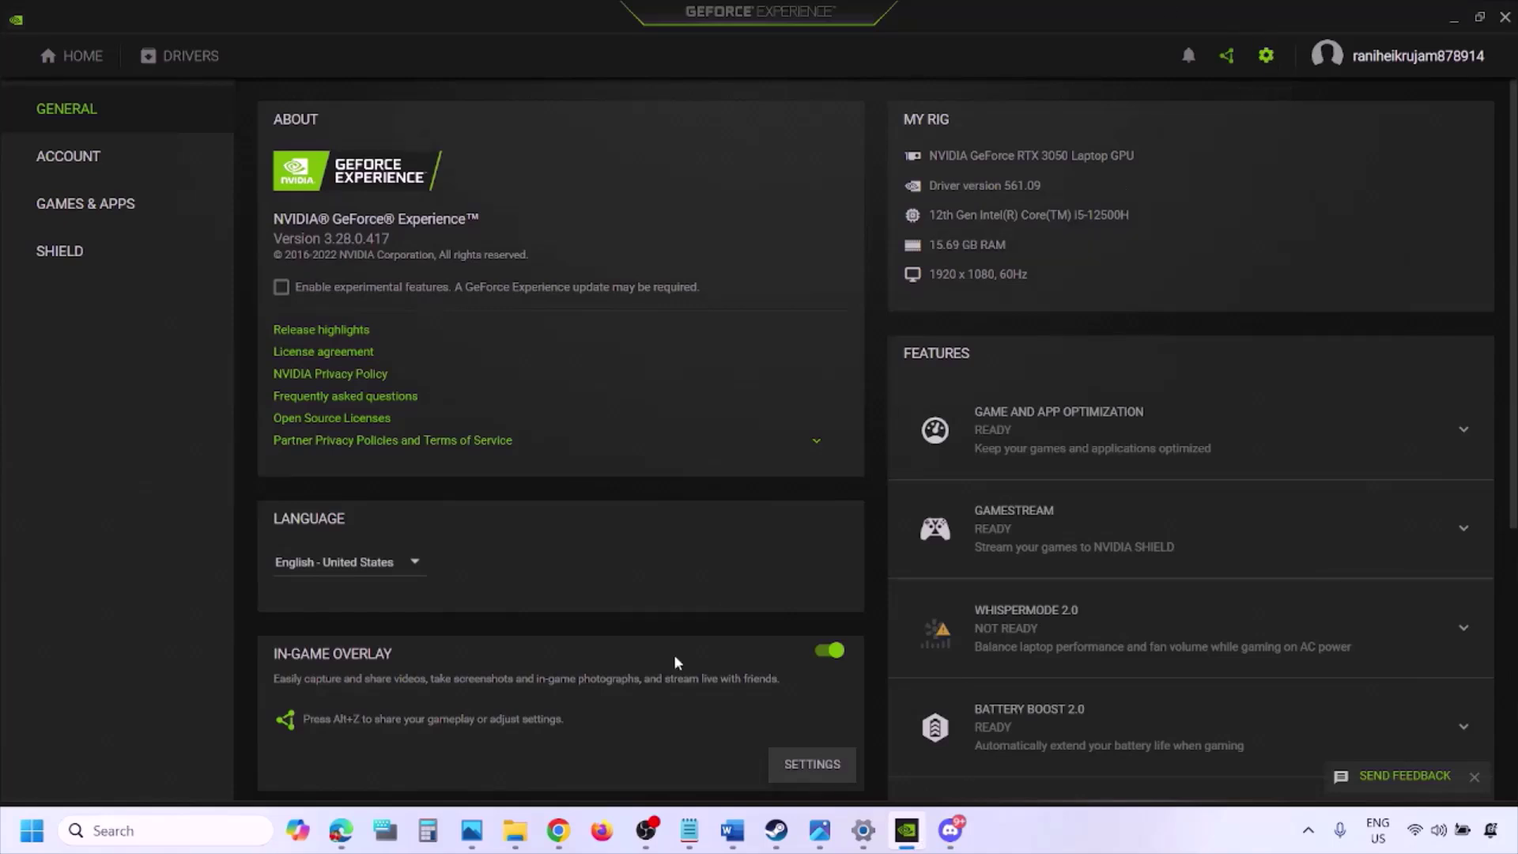
{"action": "left_click", "coordinate": [826, 651]}
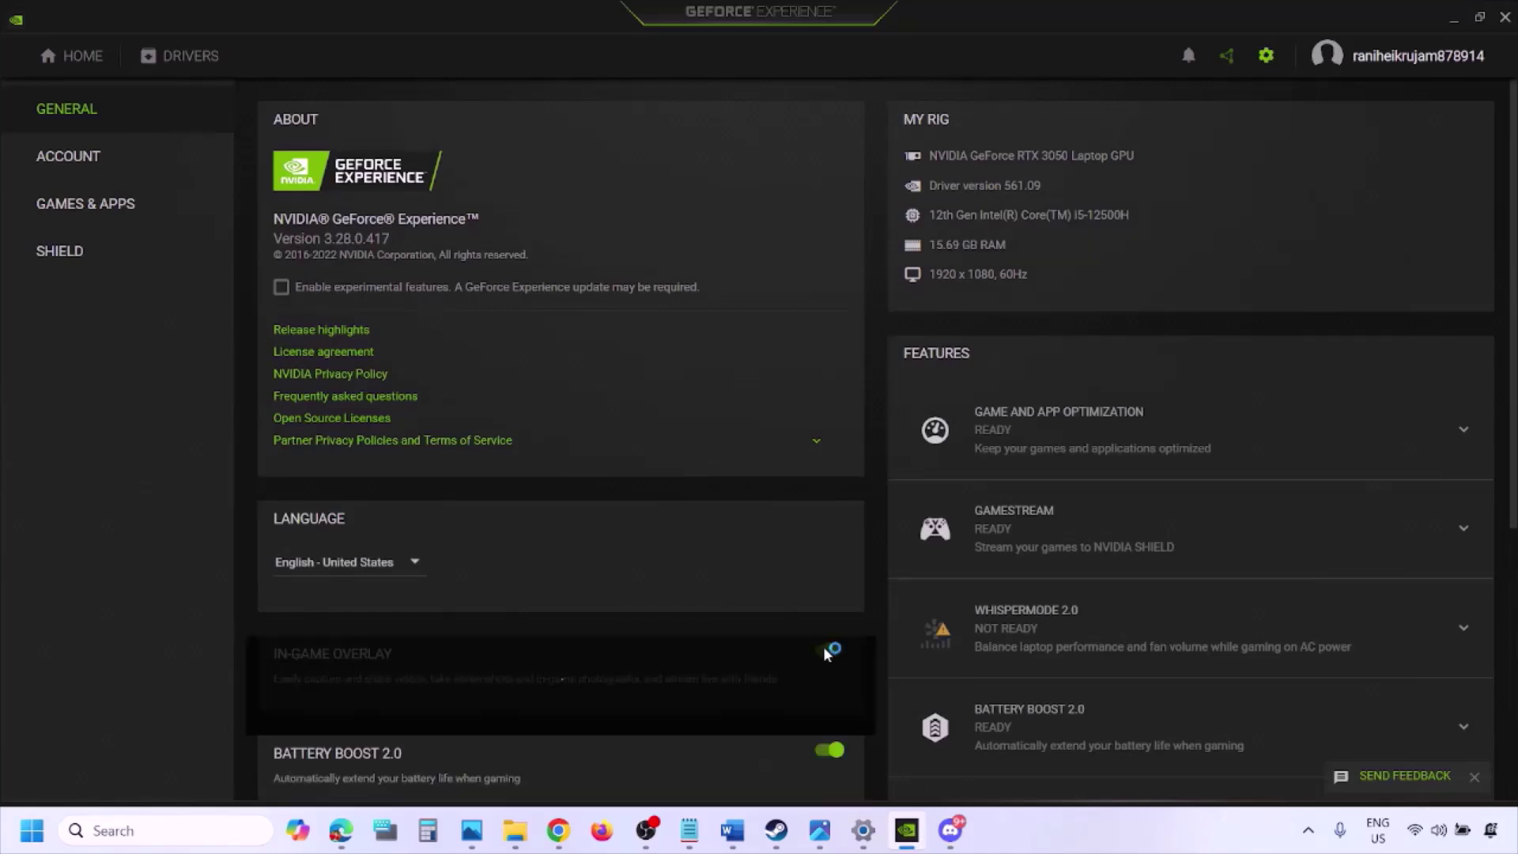
Return to Step 9 in the Word document and highlight the phrase "close all the overlay apps".
{"action": "left_click", "coordinate": [732, 830]}
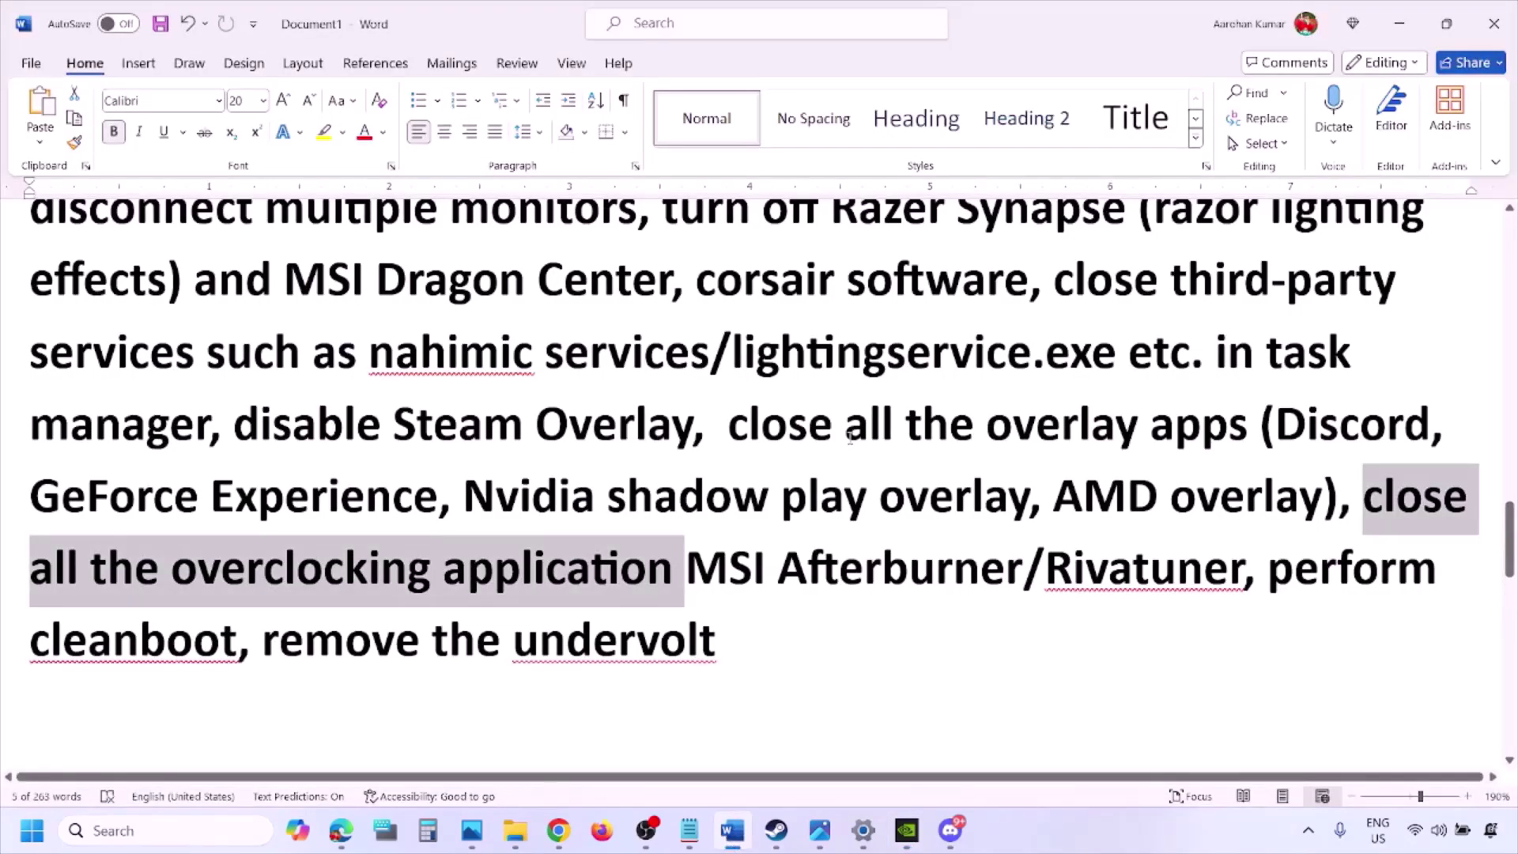
{"action": "scroll", "coordinate": [1089, 292], "scroll_direction": "up", "scroll_amount": 2}
{"action": "scroll", "coordinate": [756, 462], "scroll_direction": "down", "scroll_amount": 1}
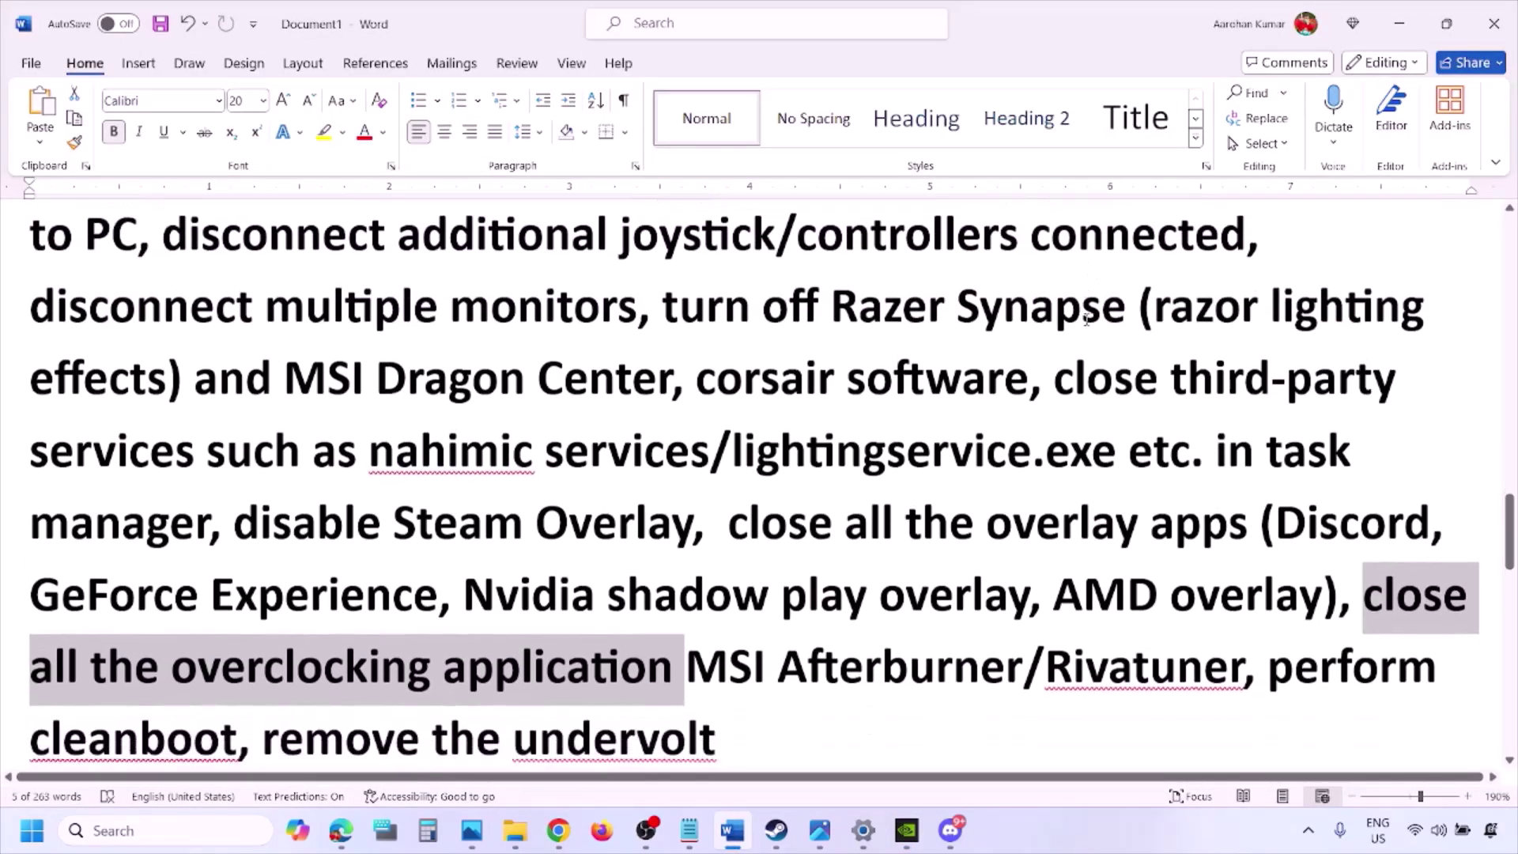
{"action": "left_click_drag", "start_coordinate": [749, 462], "coordinate": [1186, 474]}
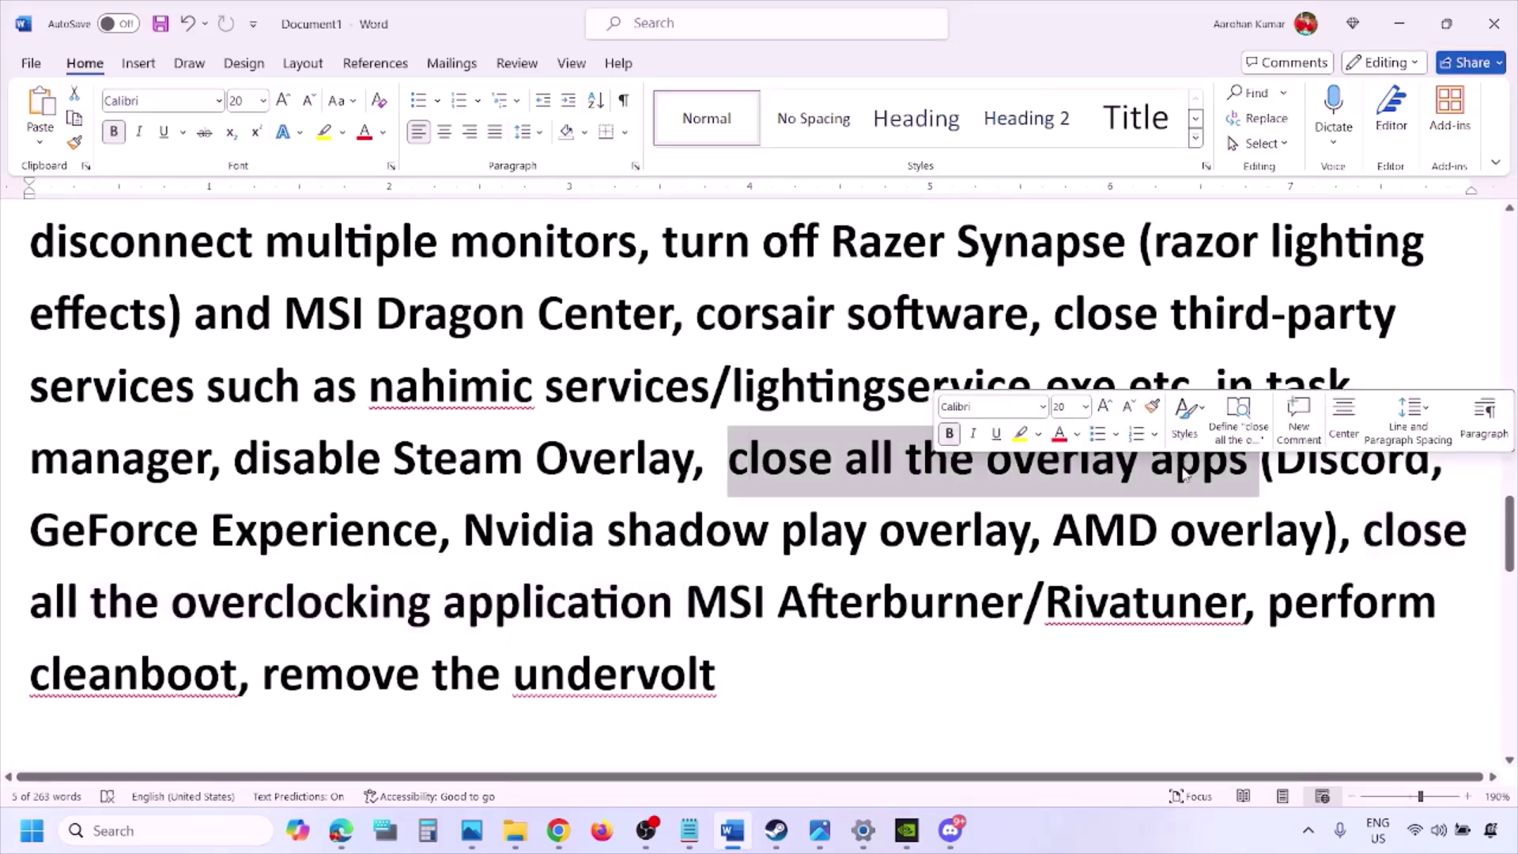
{"action": "left_click", "coordinate": [729, 462]}
{"action": "left_click_drag", "start_coordinate": [729, 462], "coordinate": [1255, 472]}
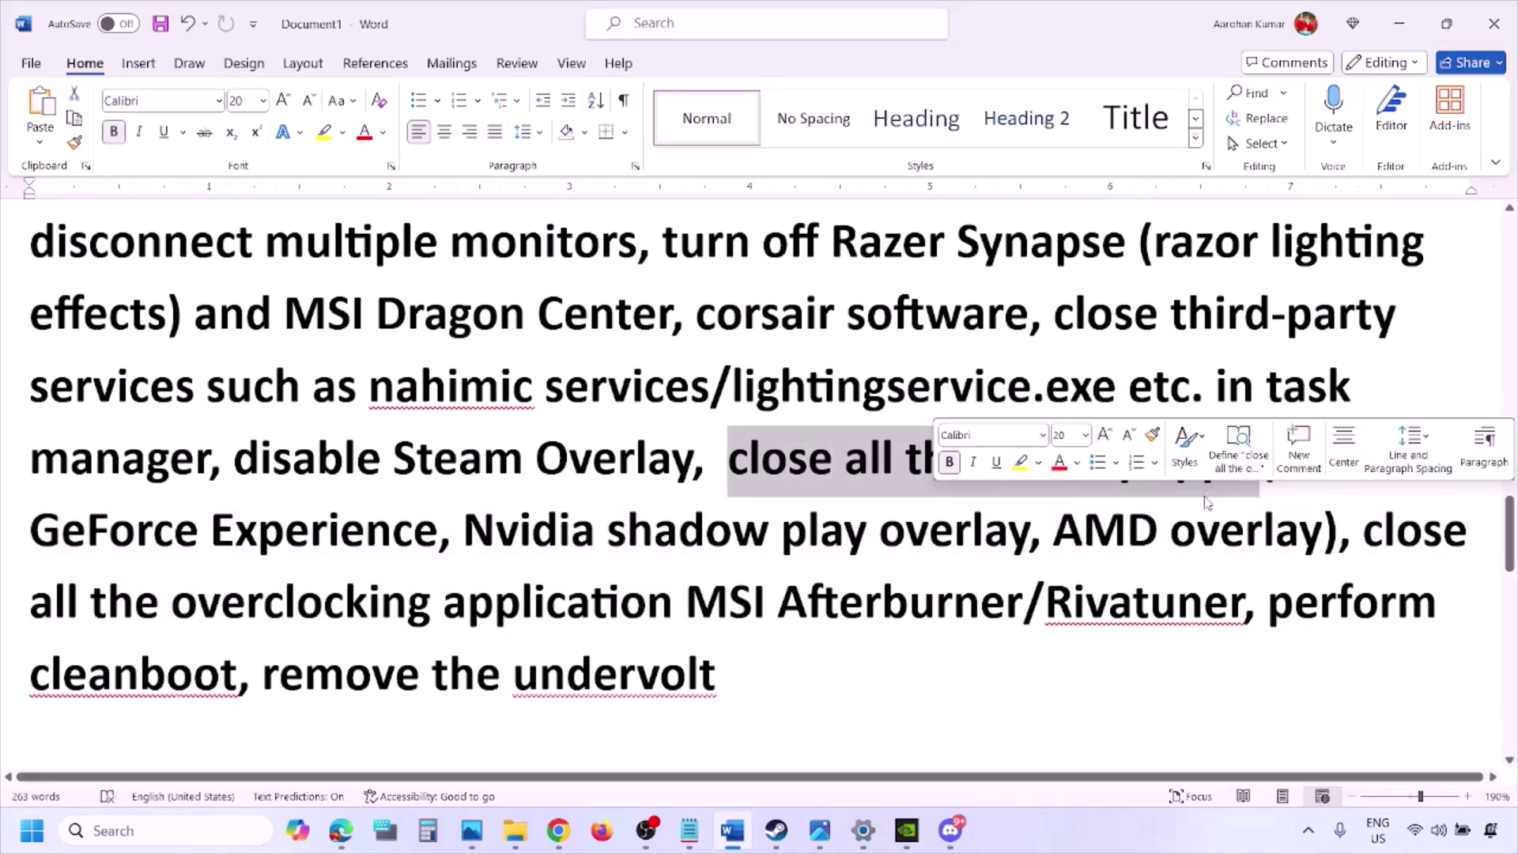
Quit Discord, the NVIDIA background program and two more apps running in the background.
{"action": "left_click", "coordinate": [1308, 830]}
{"action": "right_click", "coordinate": [1273, 738]}
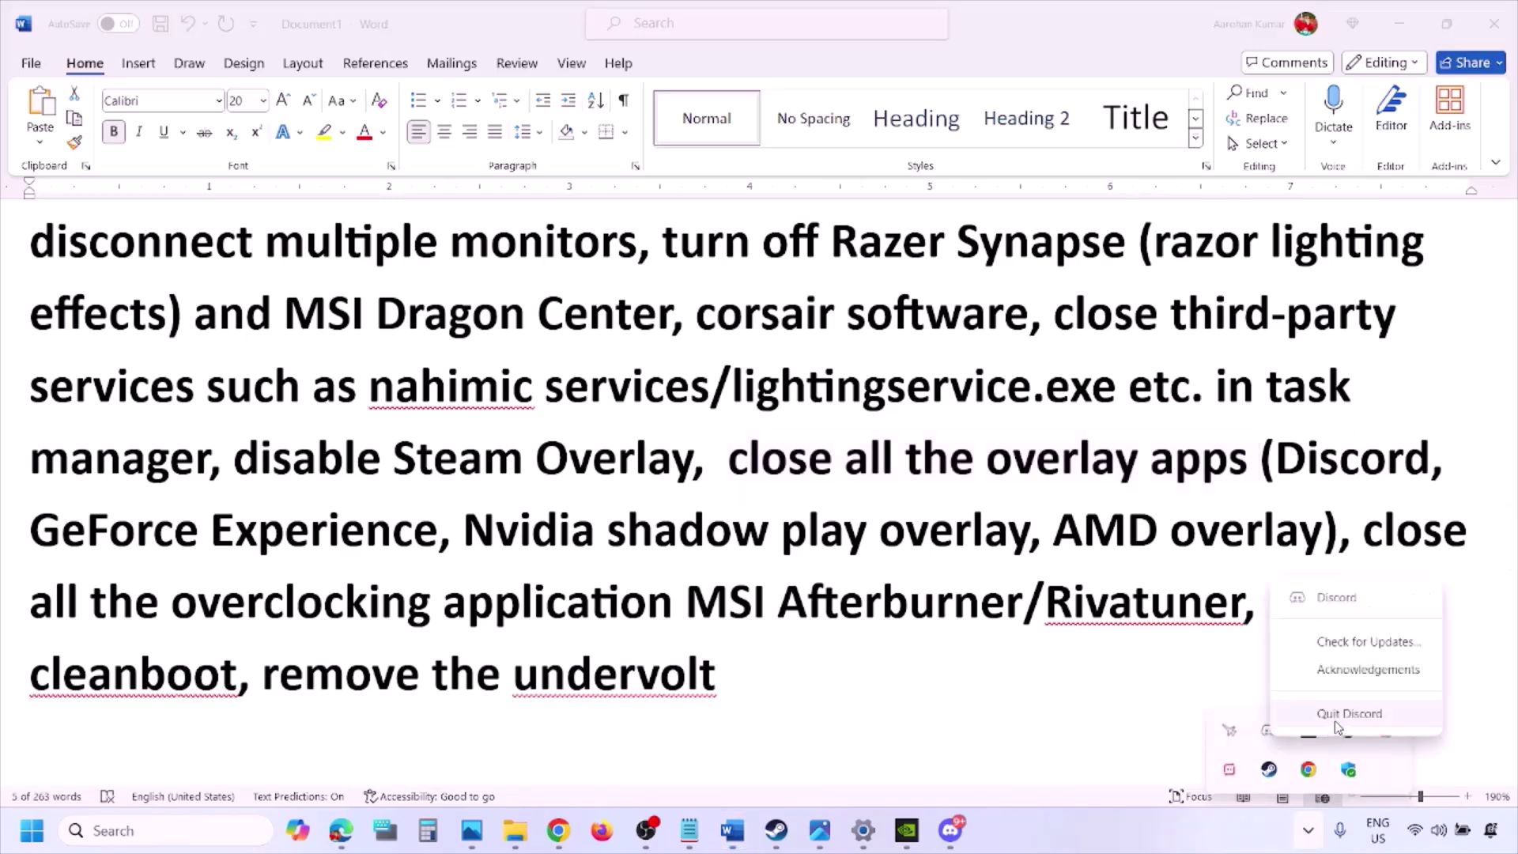
{"action": "left_click", "coordinate": [1344, 716]}
{"action": "right_click", "coordinate": [1267, 742]}
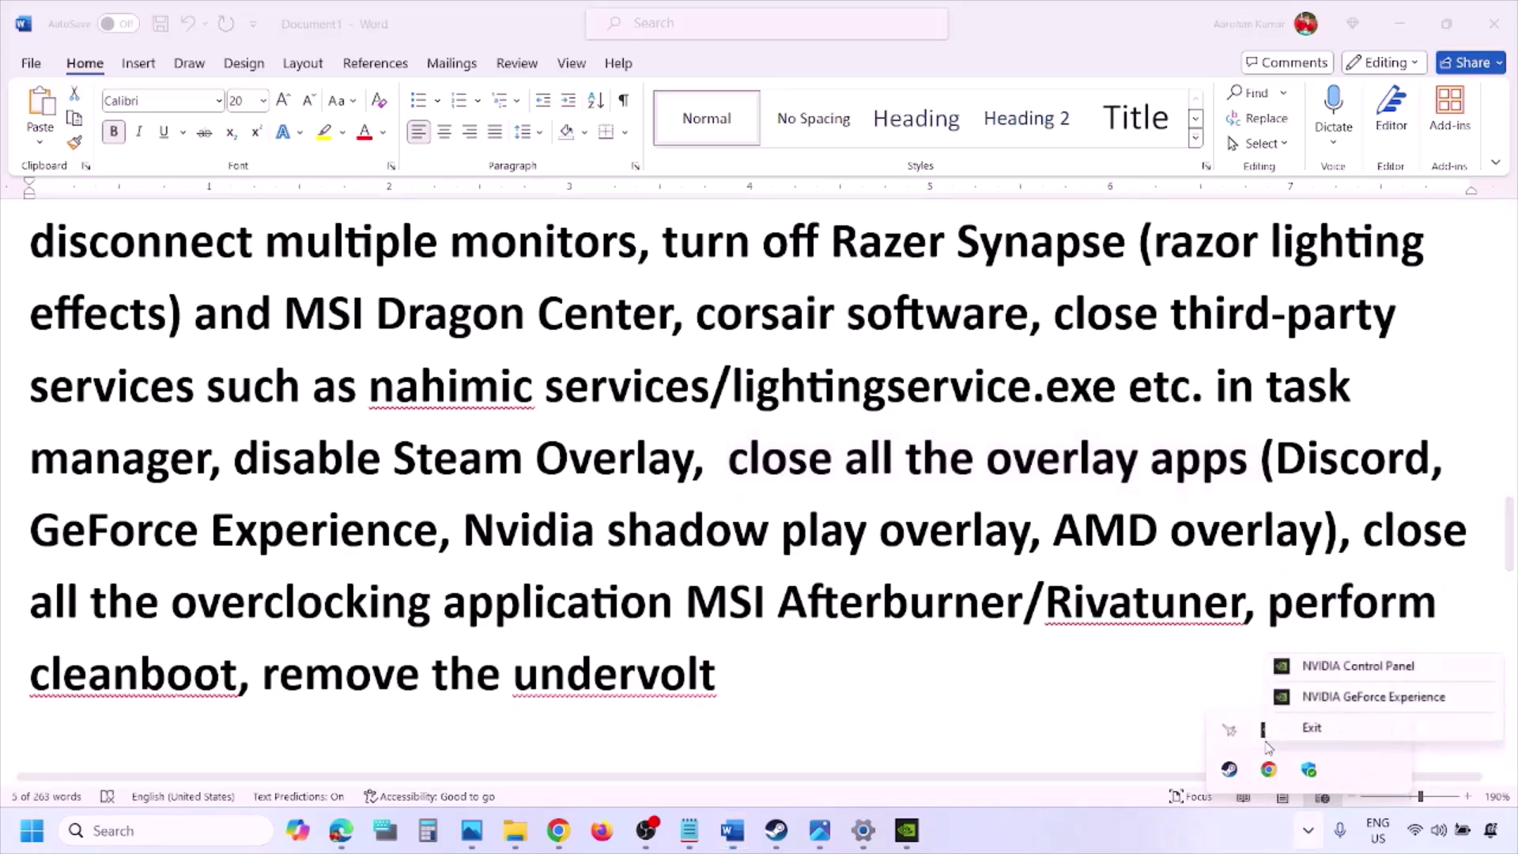
{"action": "left_click", "coordinate": [1285, 727]}
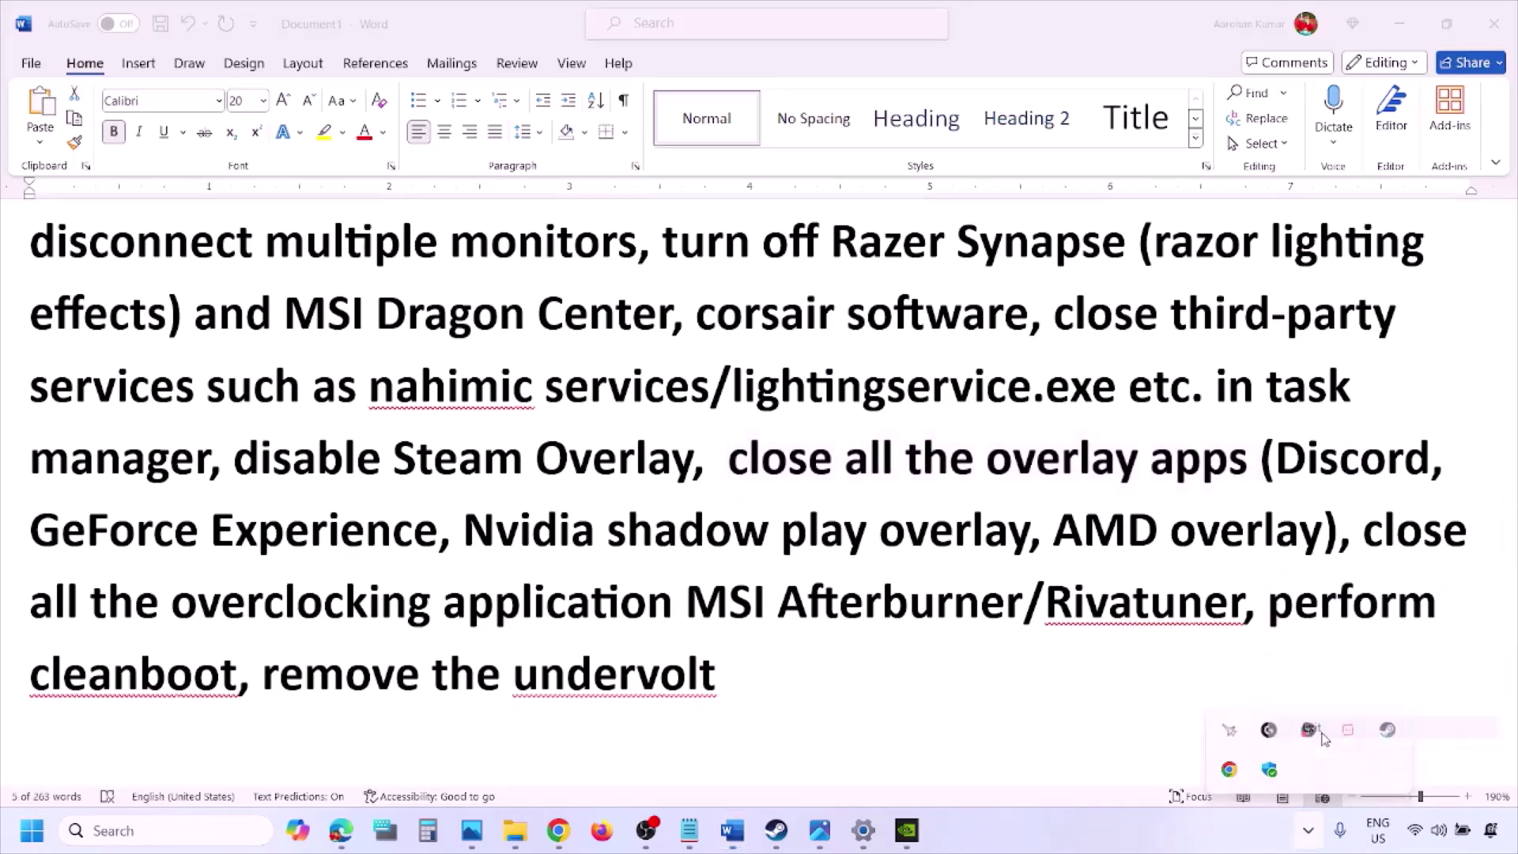
{"action": "right_click", "coordinate": [1273, 733]}
{"action": "left_click", "coordinate": [1302, 747]}
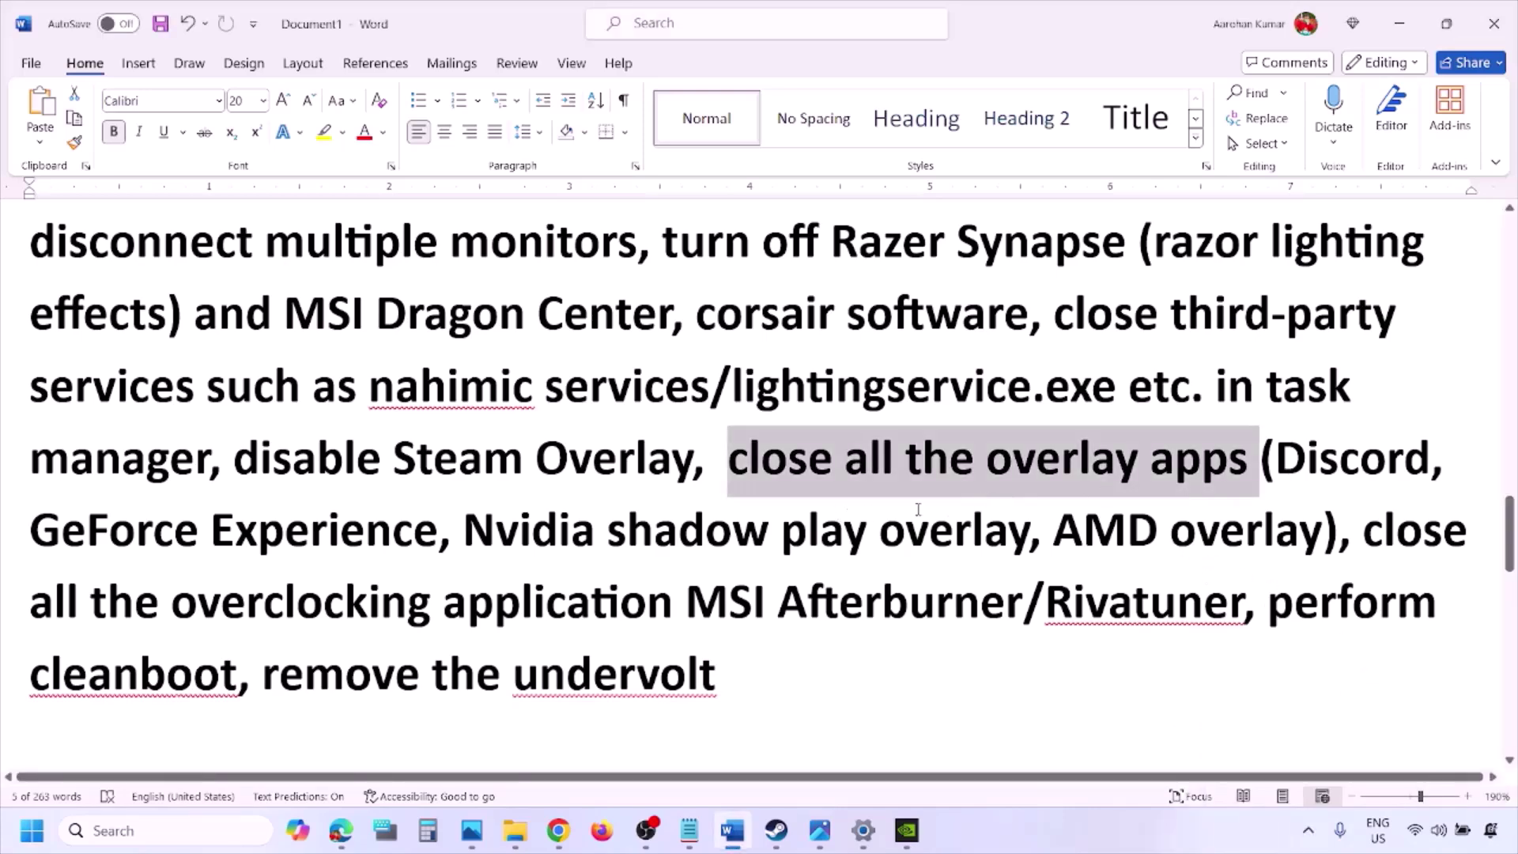
{"action": "left_click", "coordinate": [1308, 830]}
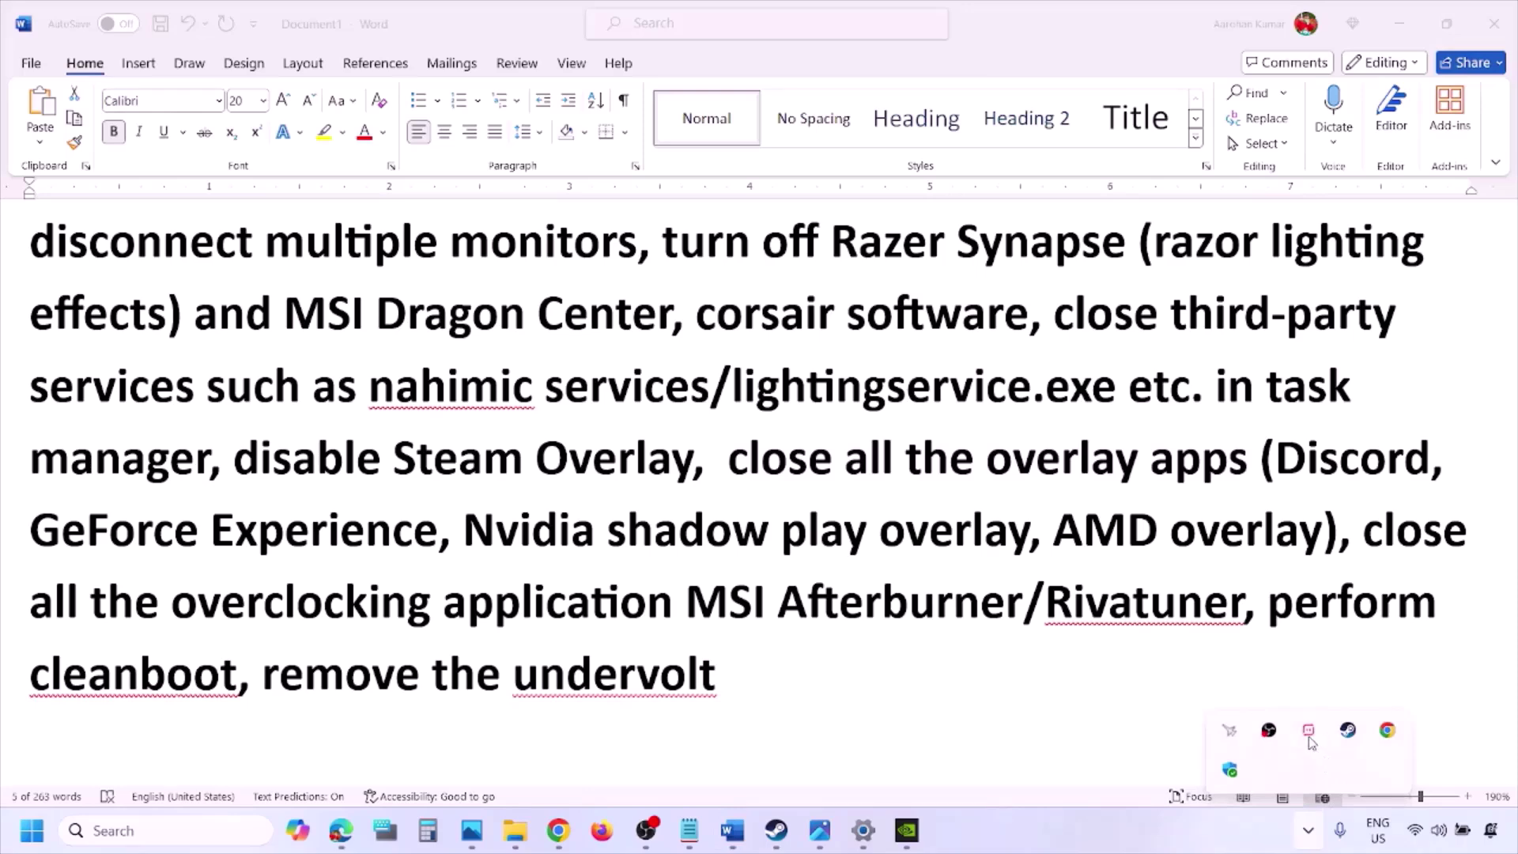
{"action": "right_click", "coordinate": [1310, 741]}
{"action": "left_click", "coordinate": [1345, 721]}
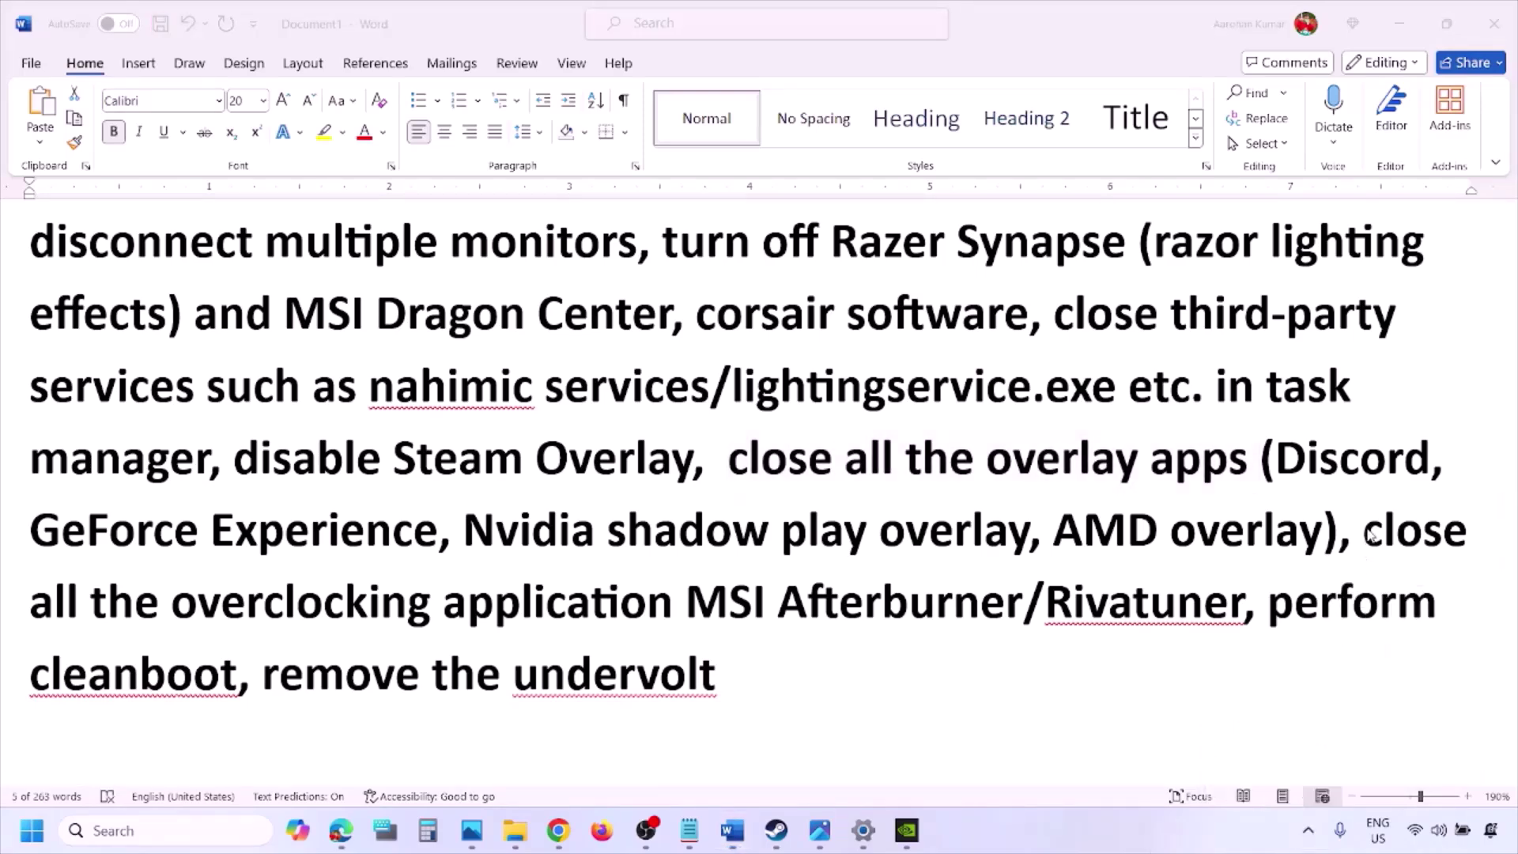
Exit the MSI Afterburner background program and highlight Rivatuner in Step 9's instruction on closing overclocking applications.
{"action": "left_click_drag", "start_coordinate": [1364, 534], "coordinate": [728, 605]}
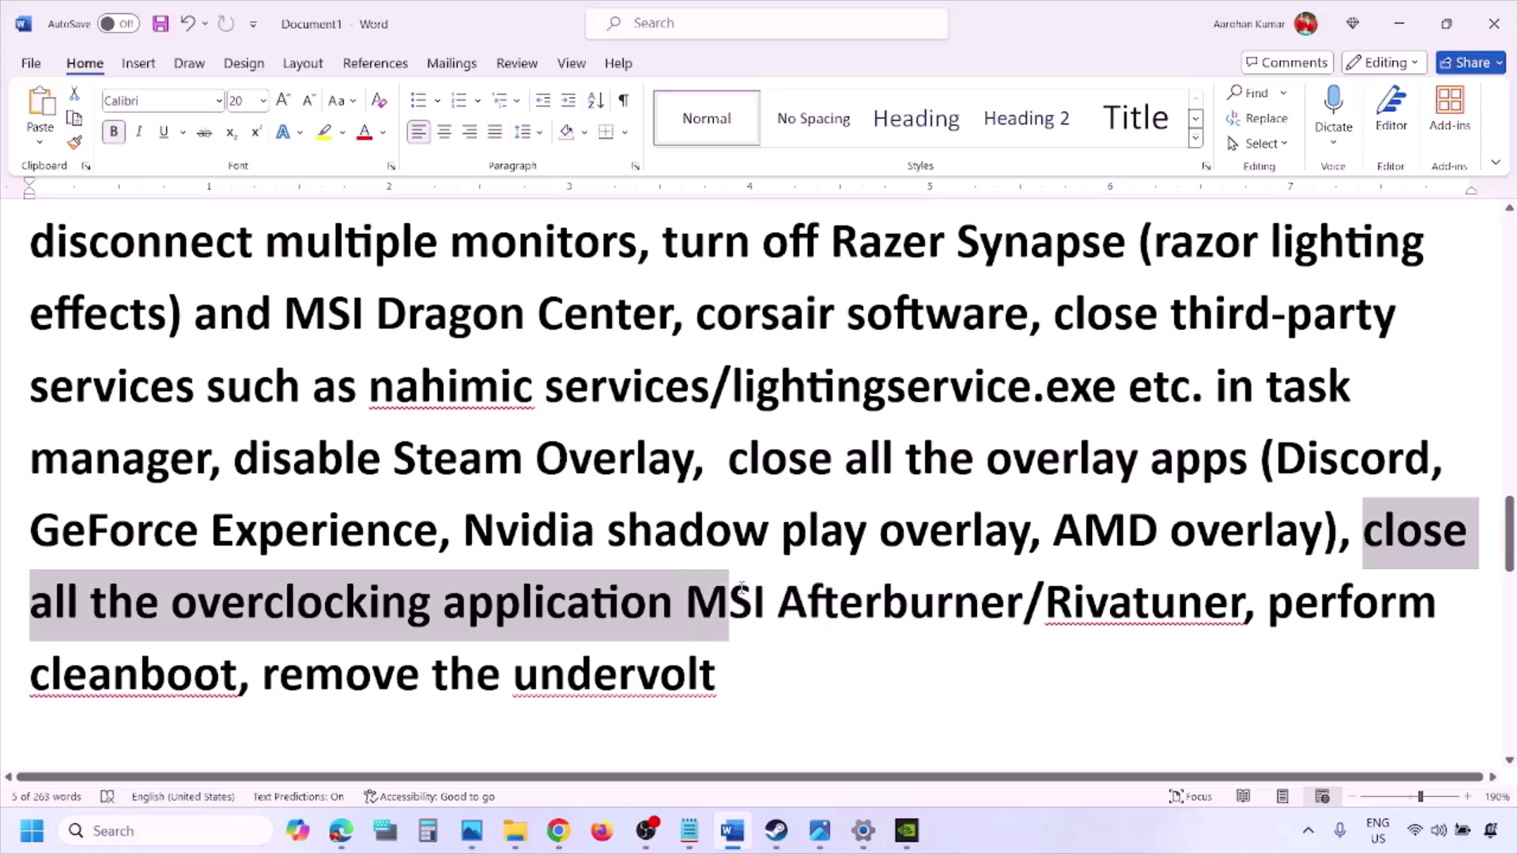
{"action": "left_click", "coordinate": [1309, 834]}
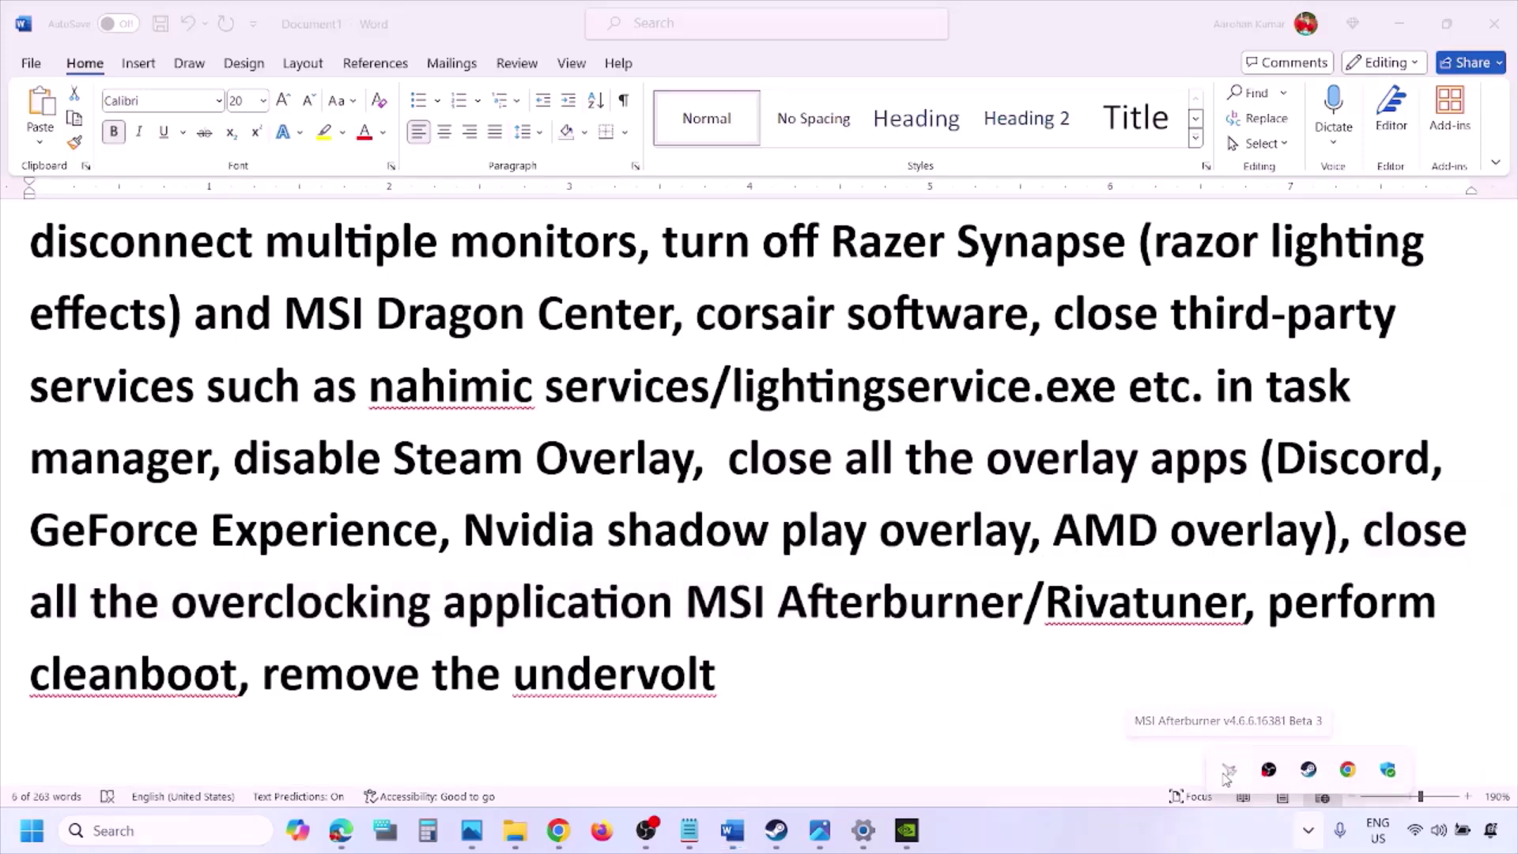
{"action": "right_click", "coordinate": [1230, 771]}
{"action": "left_click", "coordinate": [1271, 759]}
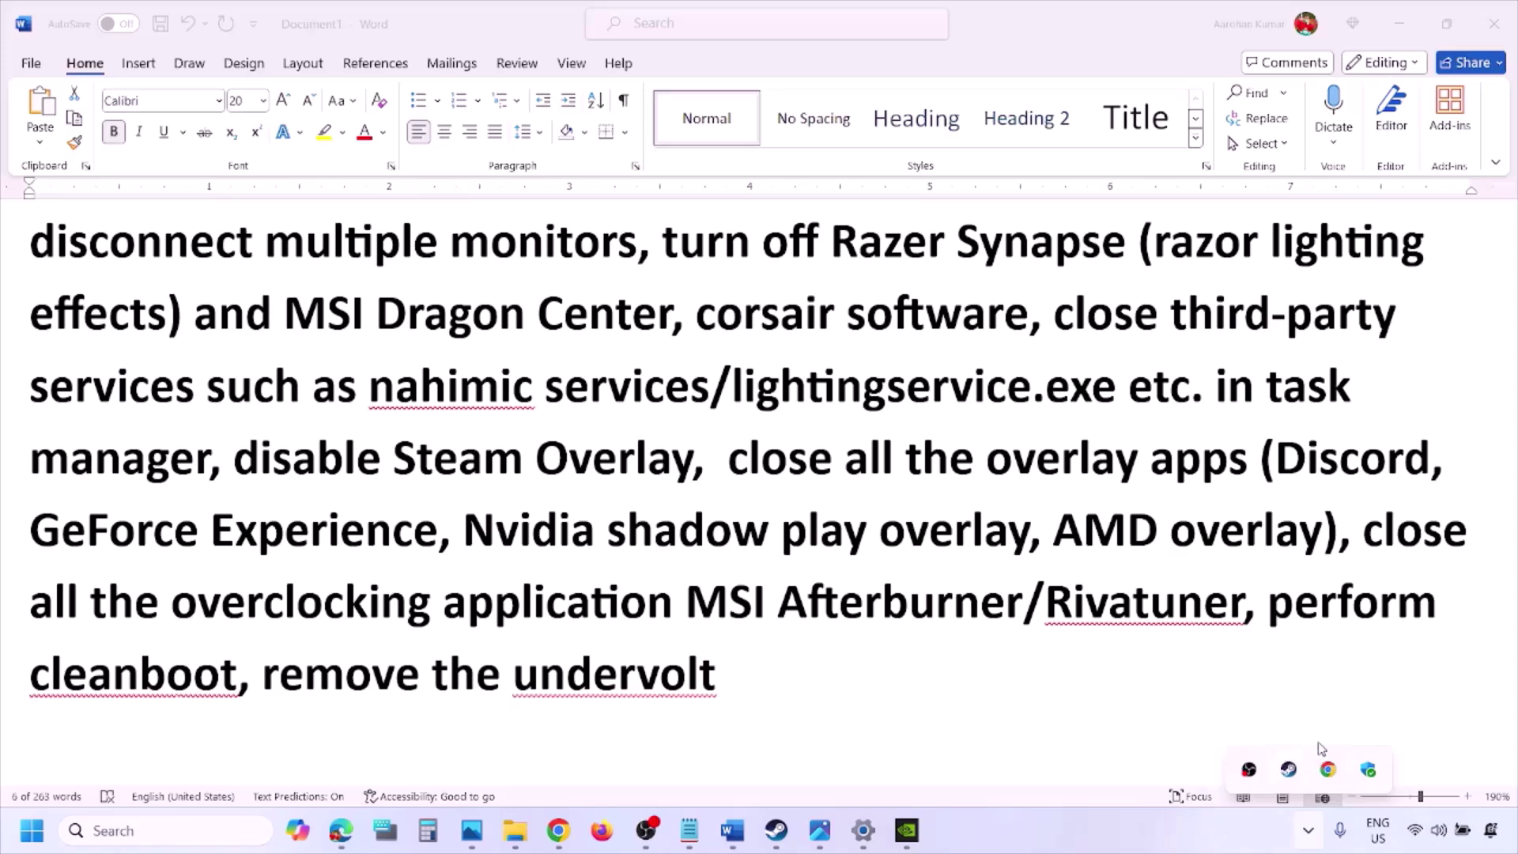
{"action": "left_click", "coordinate": [1081, 553]}
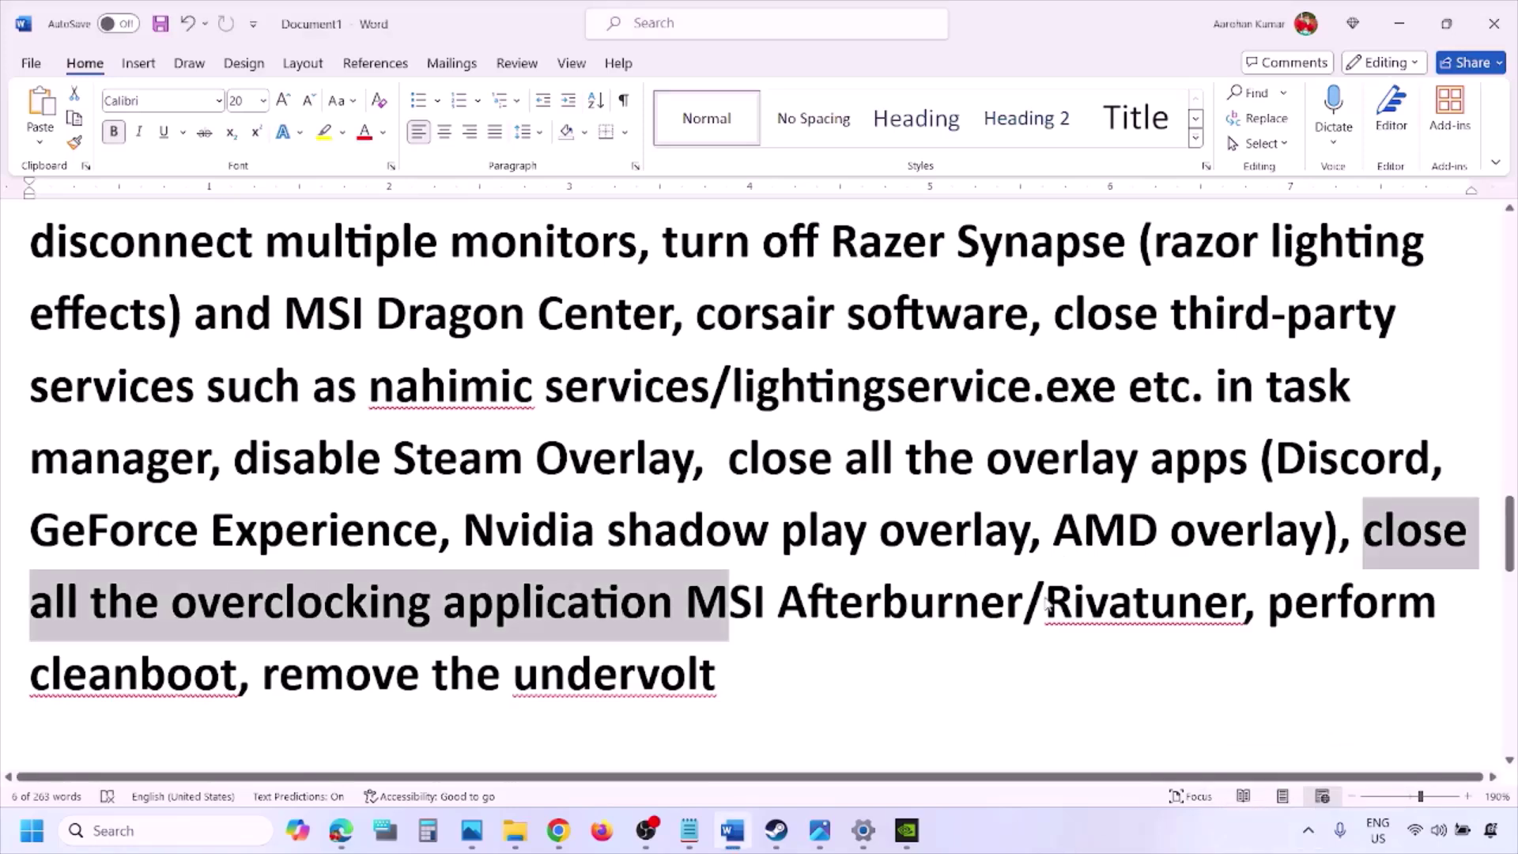
{"action": "double_click", "coordinate": [1049, 598]}
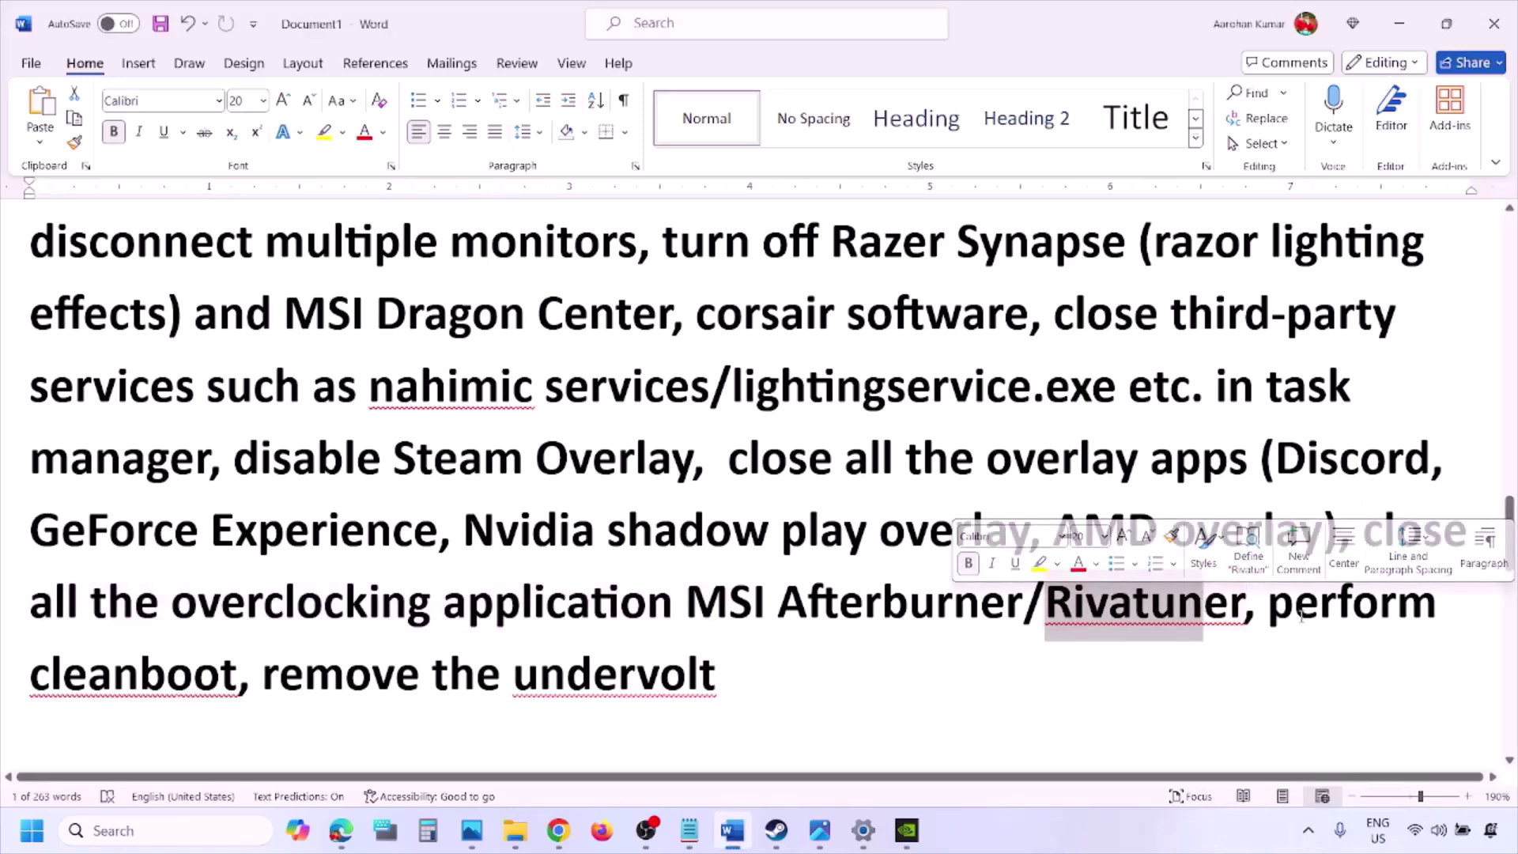
Highlight the word "perform" in Step 9's cleanboot instruction, search Windows for "system" and open System Configuration.
{"action": "double_click", "coordinate": [1343, 607]}
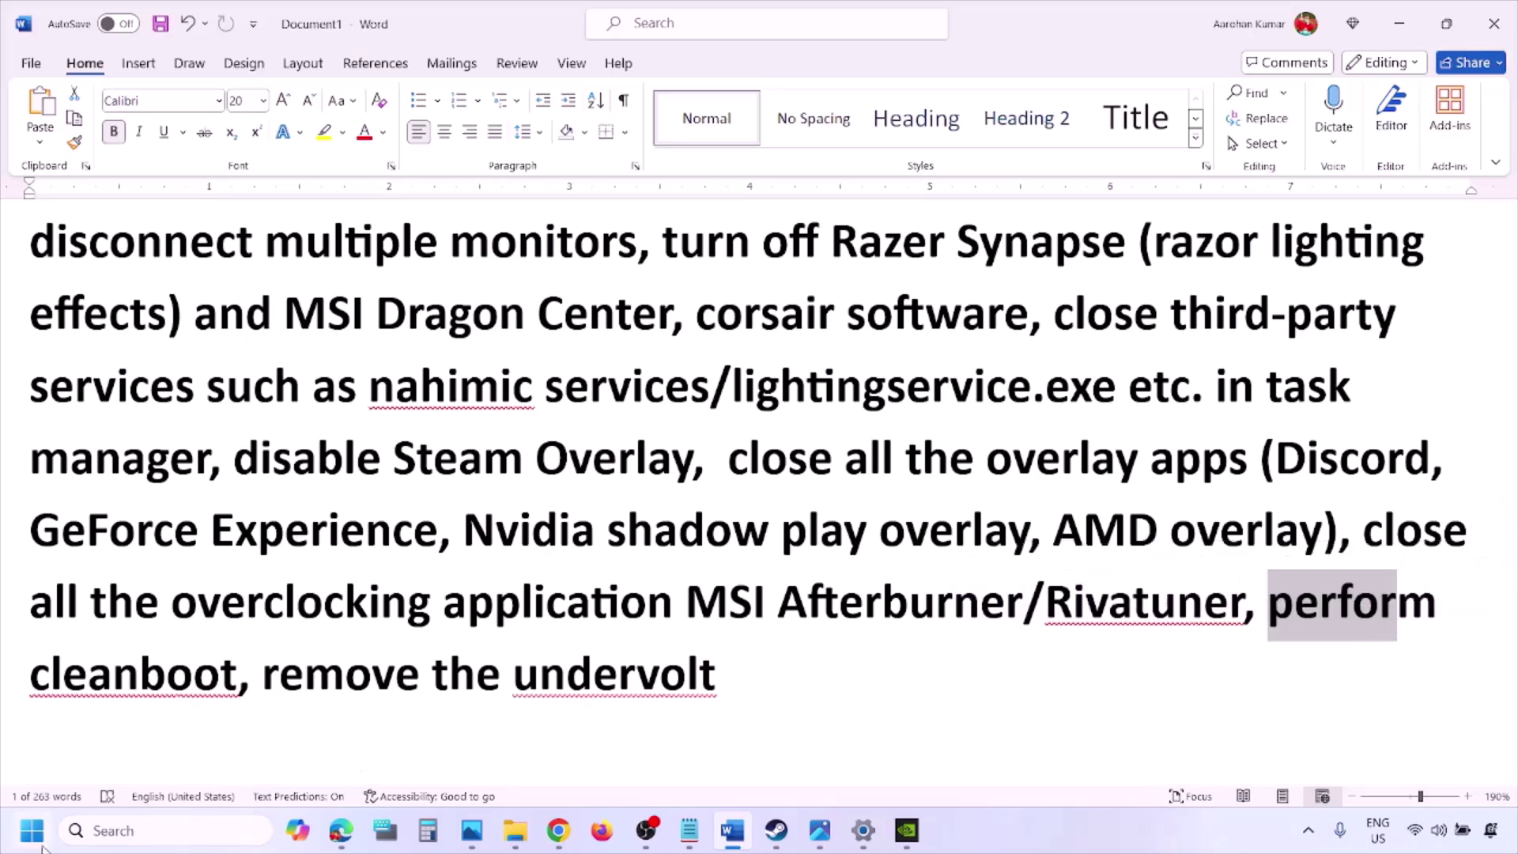
{"action": "left_click", "coordinate": [110, 822]}
{"action": "type", "text": "ys"}
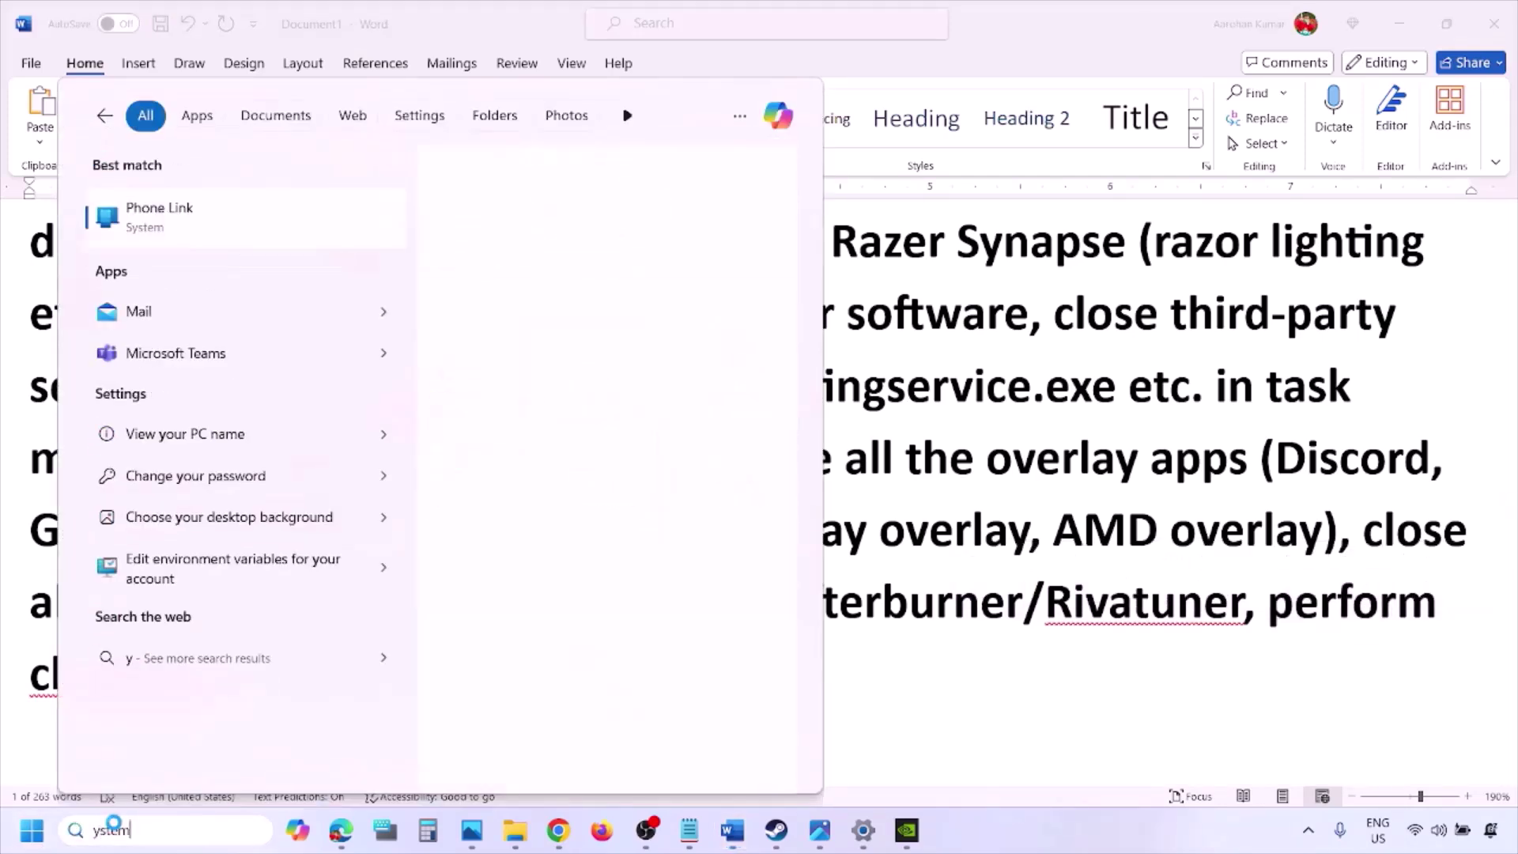
{"action": "type", "text": "tem"}
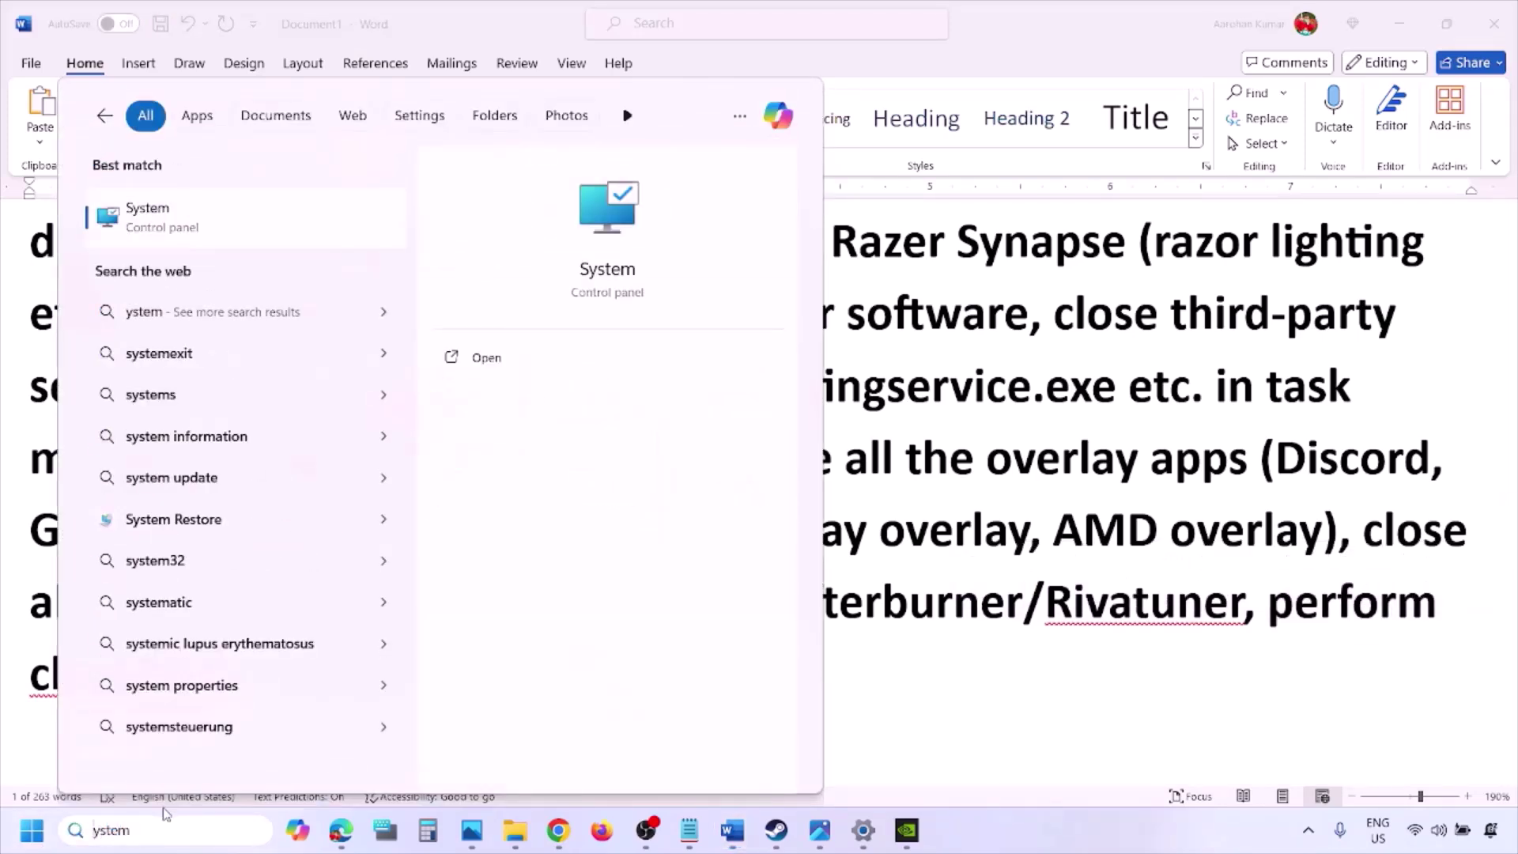
{"action": "key", "text": "Home"}
{"action": "type", "text": "s"}
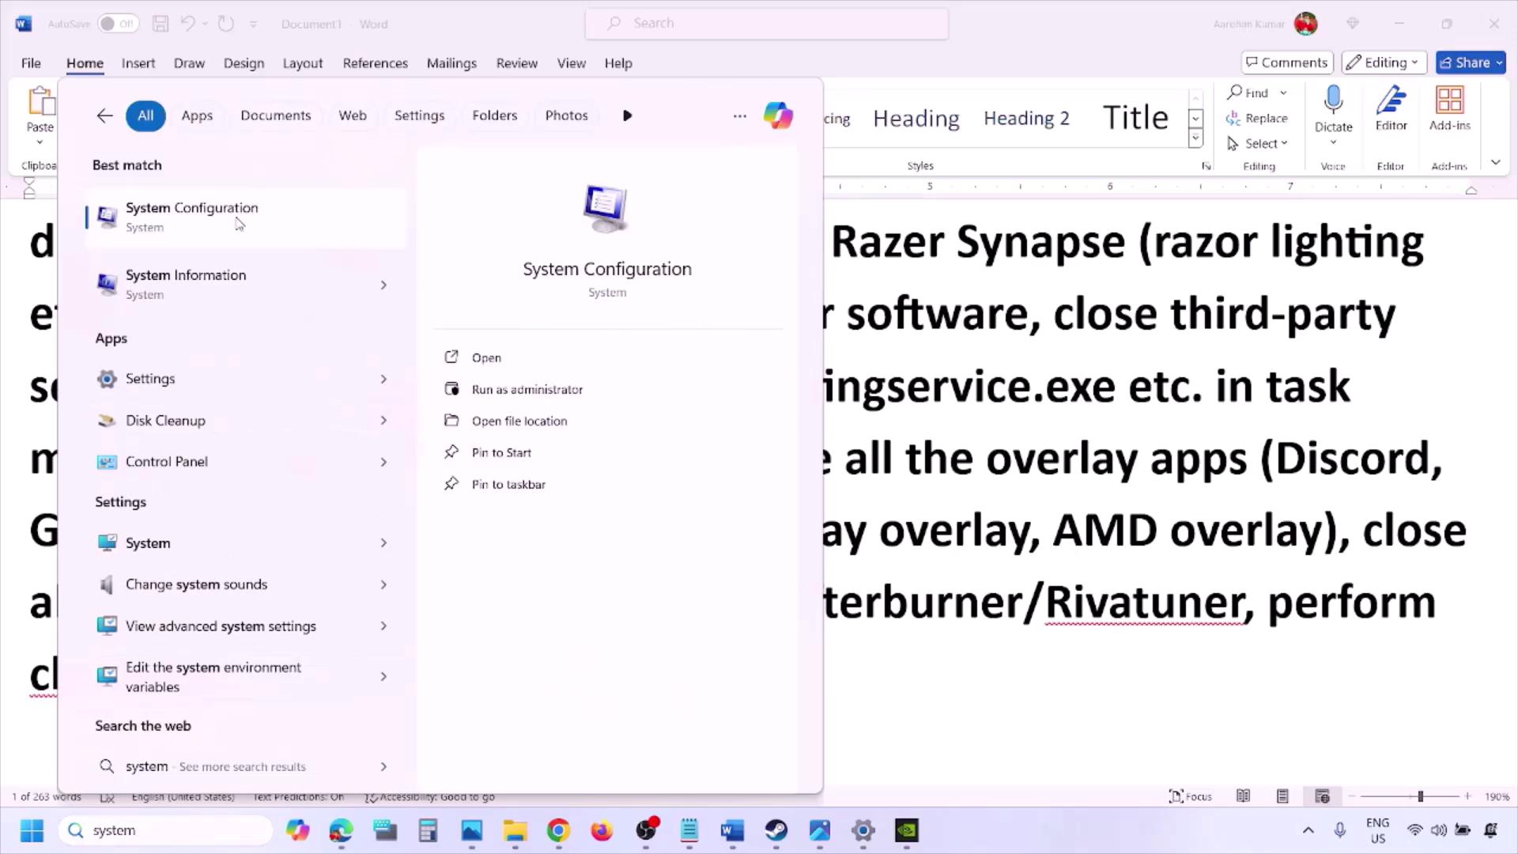
{"action": "left_click", "coordinate": [237, 223]}
Hide all Microsoft services in System Configuration's services list and accept the dialog.
{"action": "left_click", "coordinate": [625, 263]}
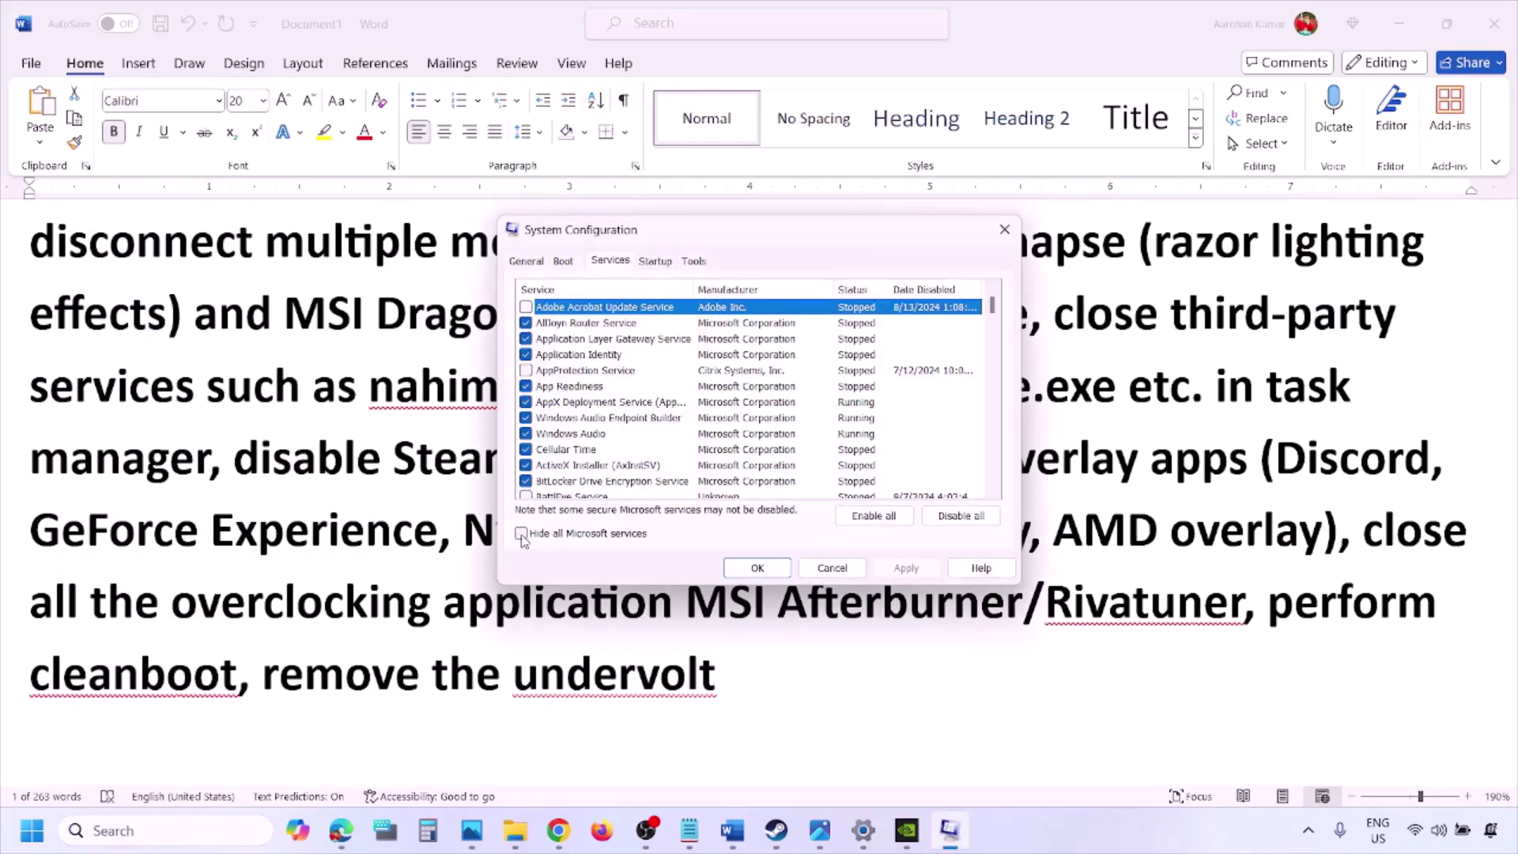
{"action": "left_click", "coordinate": [520, 534]}
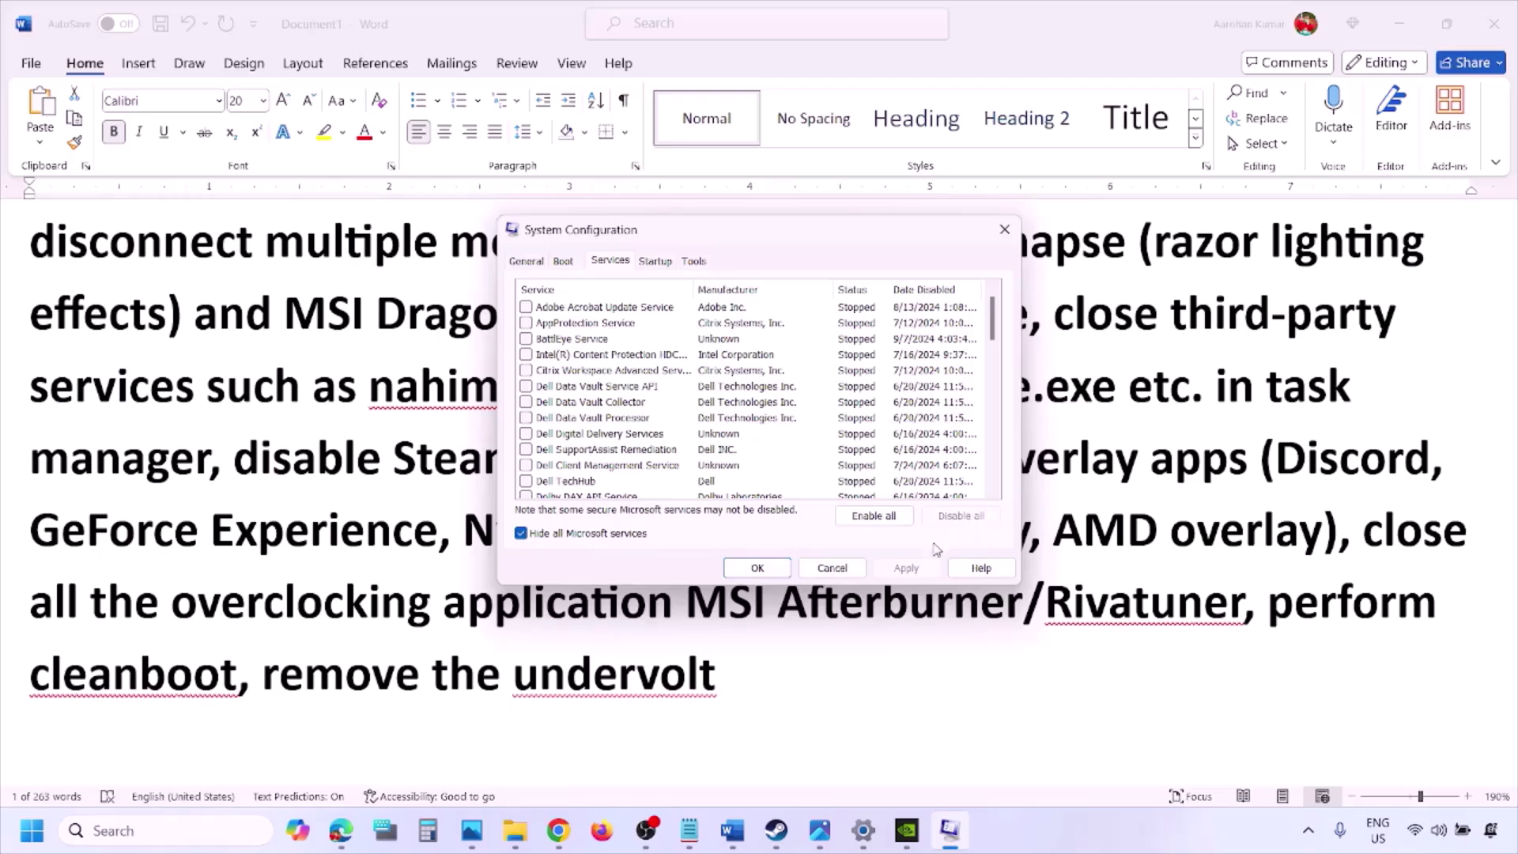
{"action": "left_click", "coordinate": [773, 566]}
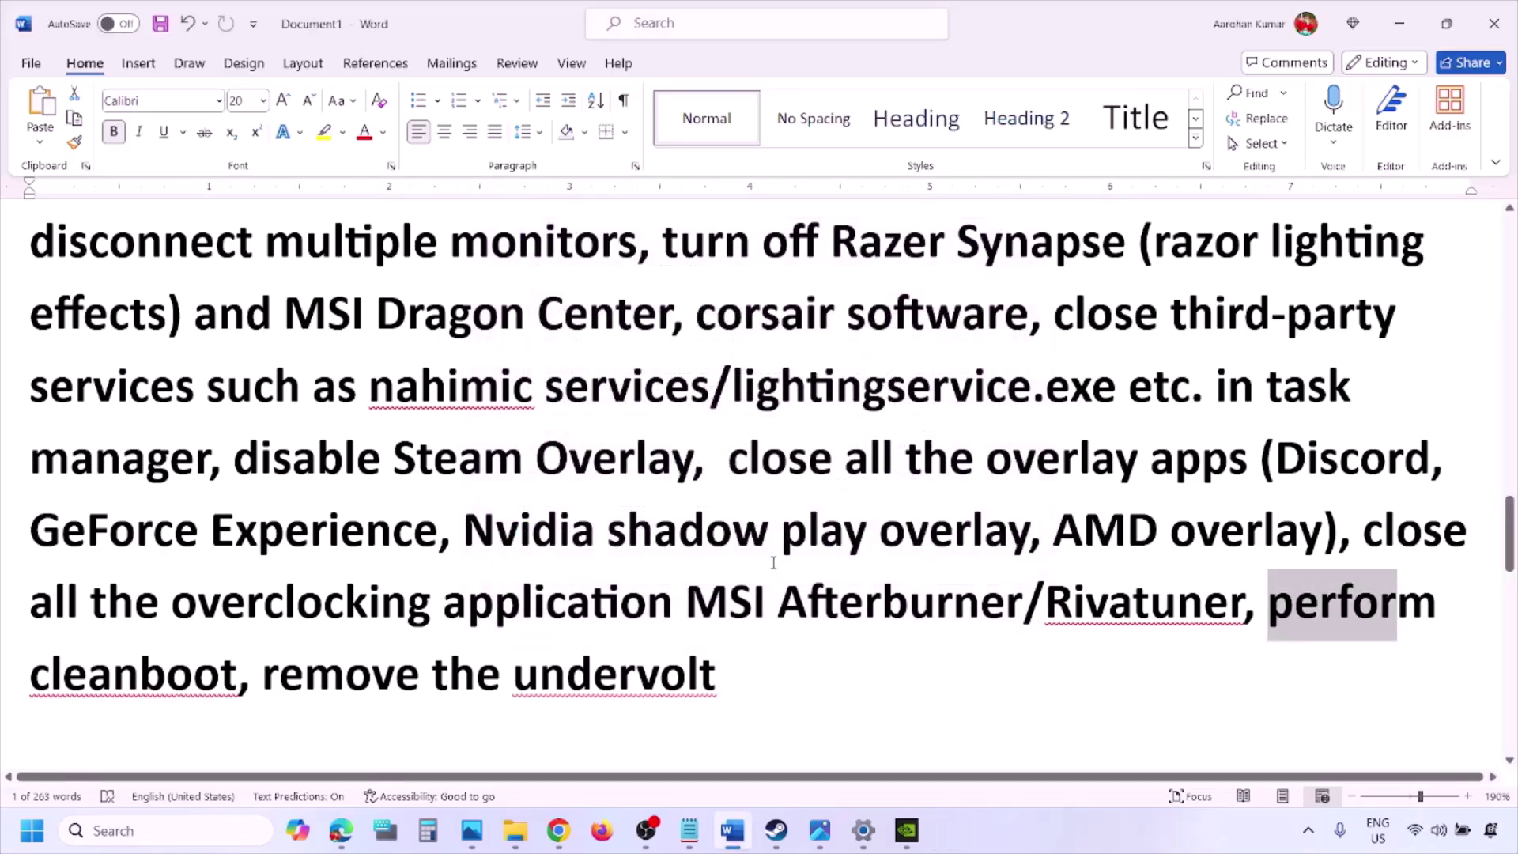
Highlight "remove the undervolt" at the end of Step 9, then the Step 10 heading text "Increase the Virtual Memory".
{"action": "left_click_drag", "start_coordinate": [355, 674], "coordinate": [703, 672]}
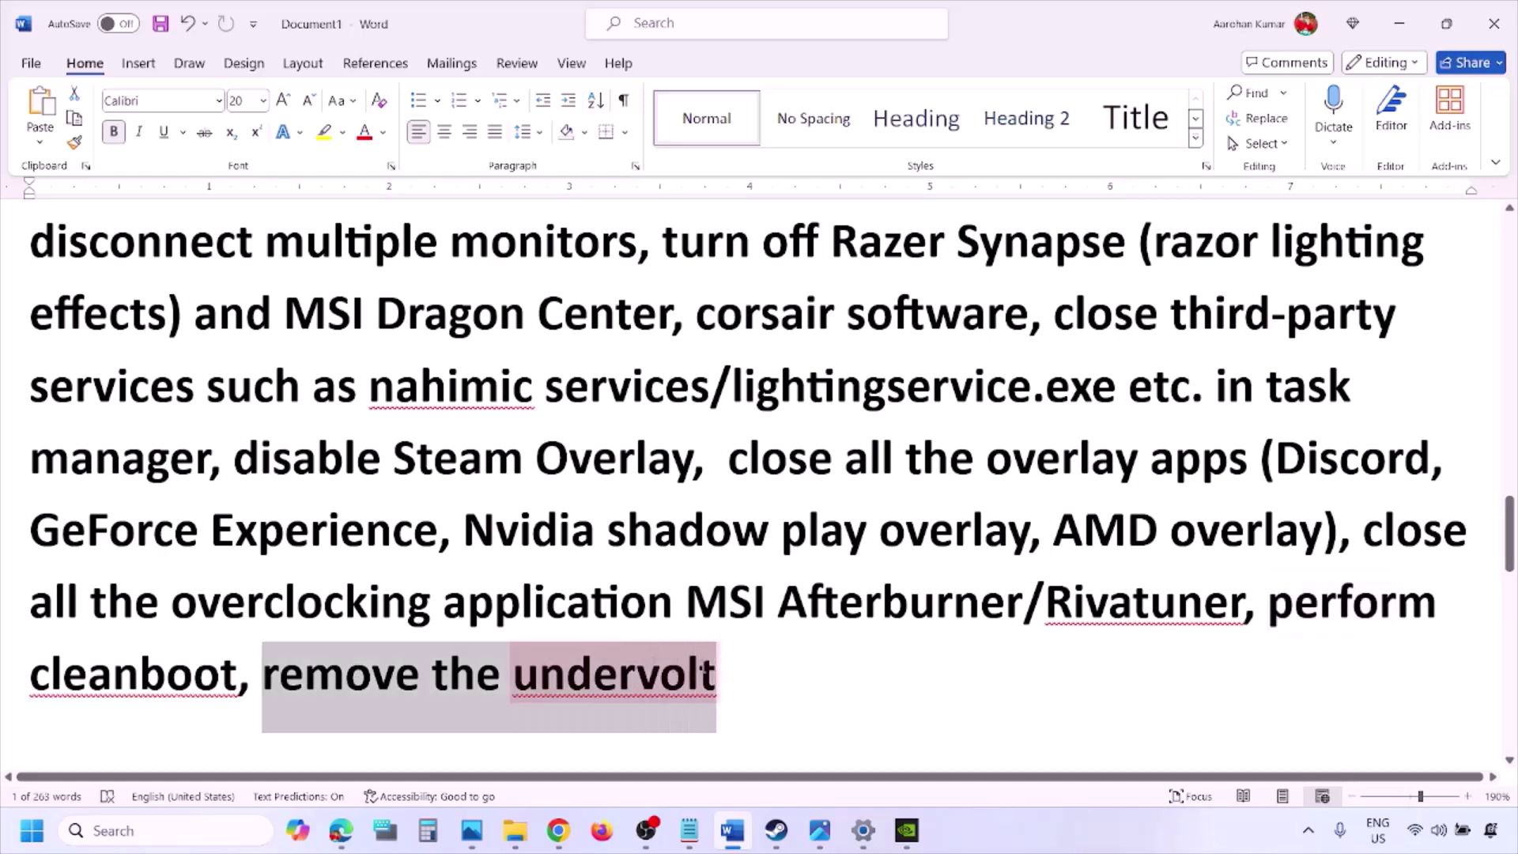
{"action": "left_click", "coordinate": [949, 674]}
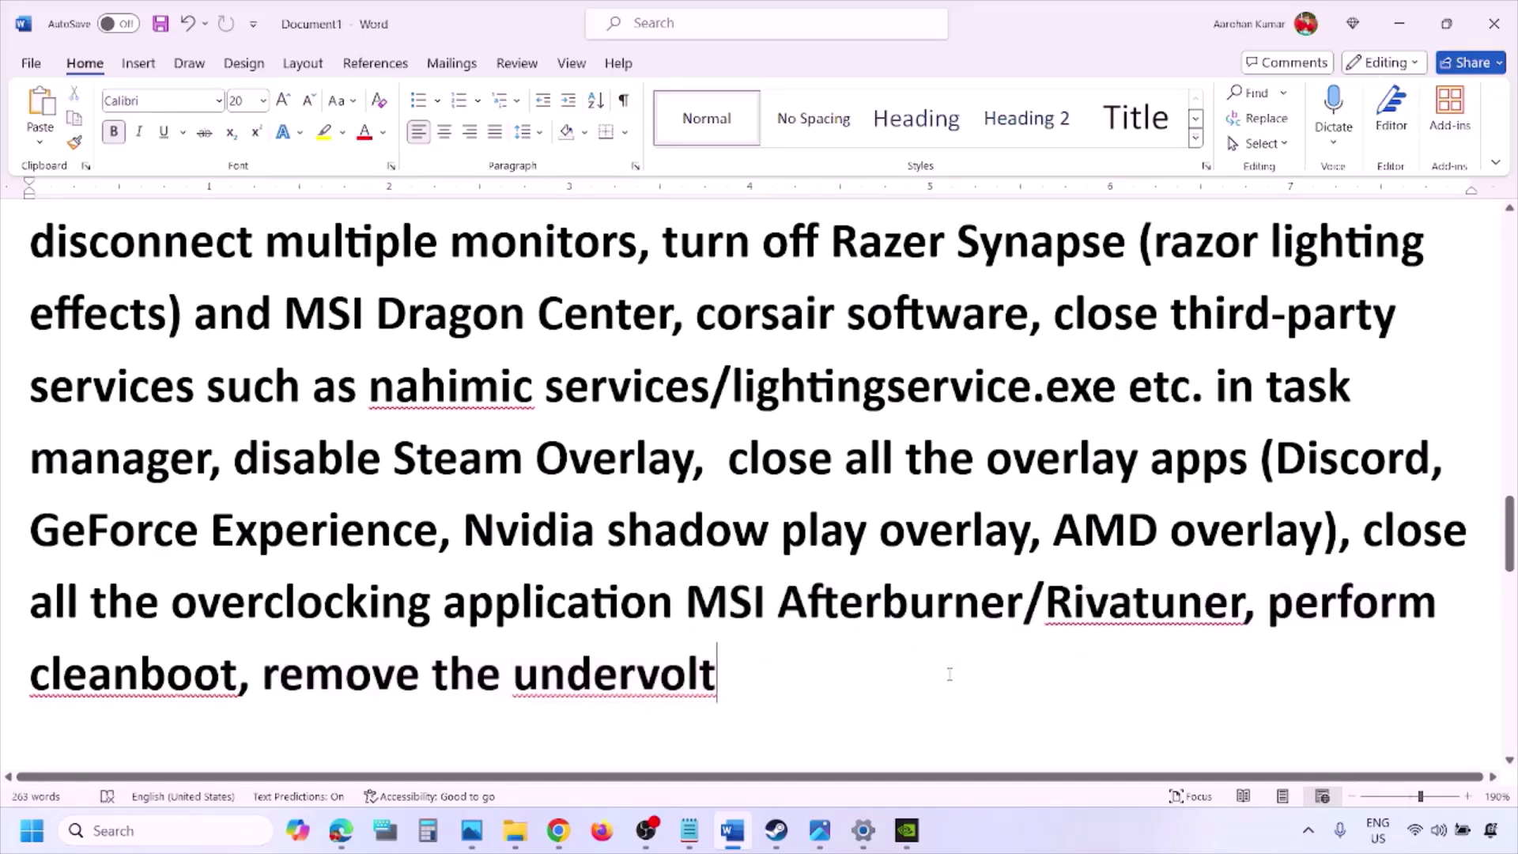
{"action": "scroll", "coordinate": [949, 674], "scroll_direction": "down", "scroll_amount": 4}
{"action": "scroll", "coordinate": [949, 674], "scroll_direction": "down", "scroll_amount": 1}
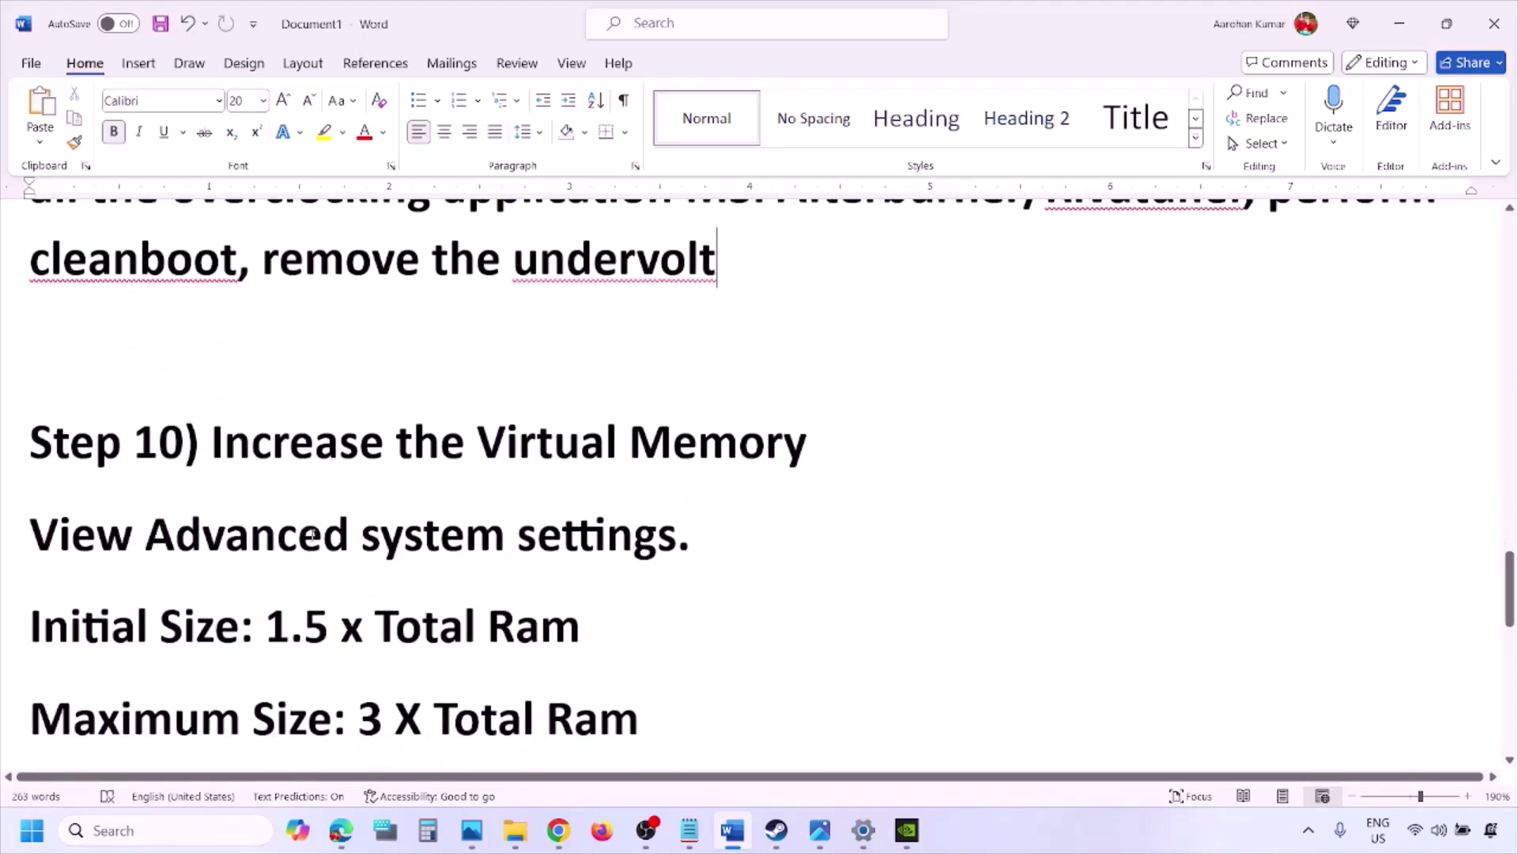
{"action": "left_click_drag", "start_coordinate": [257, 445], "coordinate": [811, 446]}
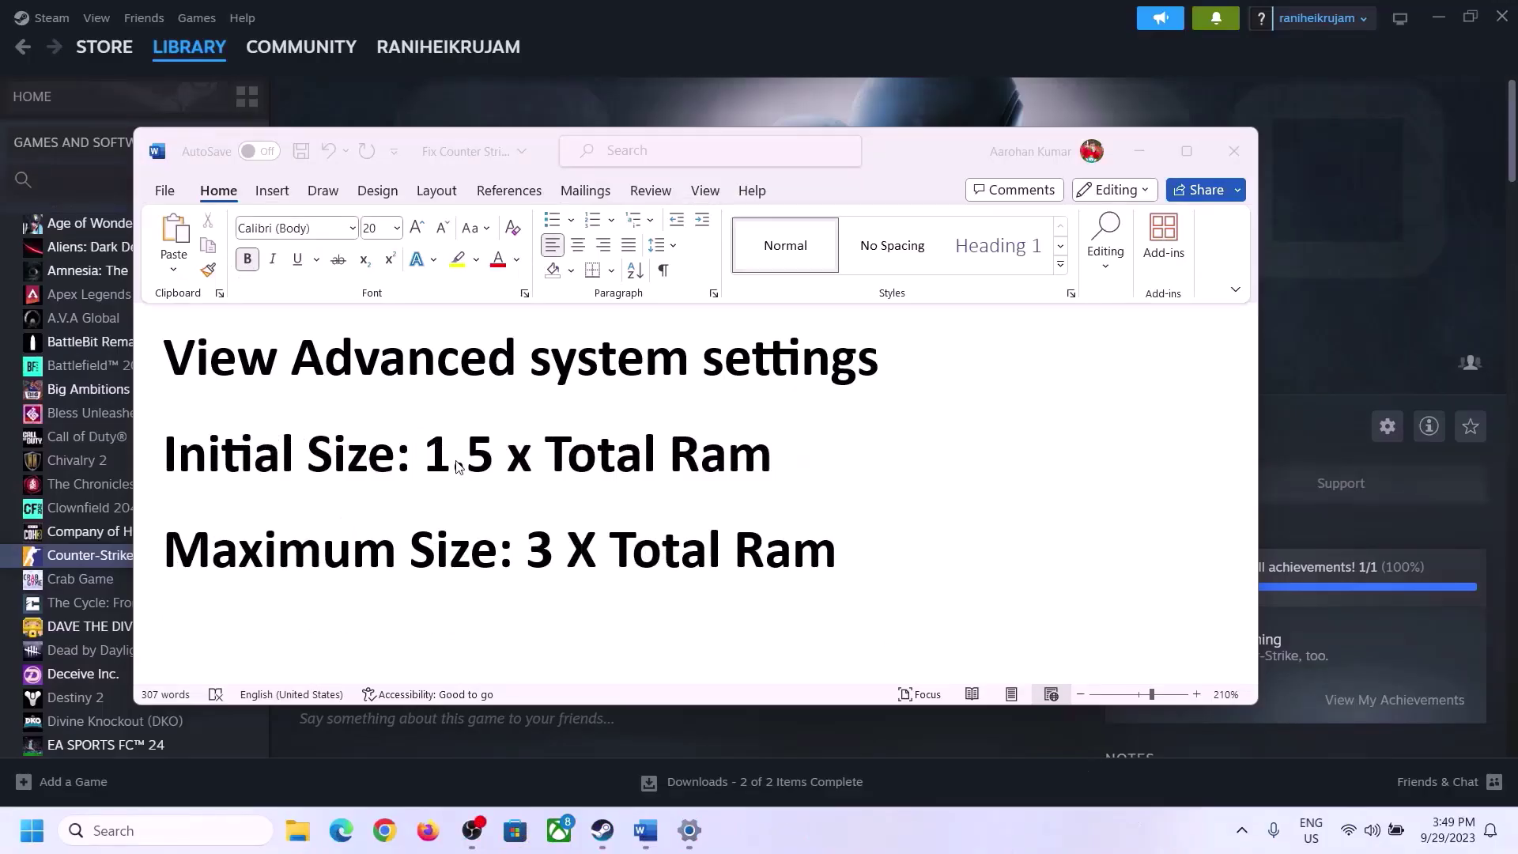
Copy the line "View Advanced system settings" from the document, search Windows for it and open the matching Control Panel result.
{"action": "left_click", "coordinate": [221, 367]}
{"action": "left_click_drag", "start_coordinate": [181, 365], "coordinate": [868, 357]}
{"action": "key", "text": "ctrl+c"}
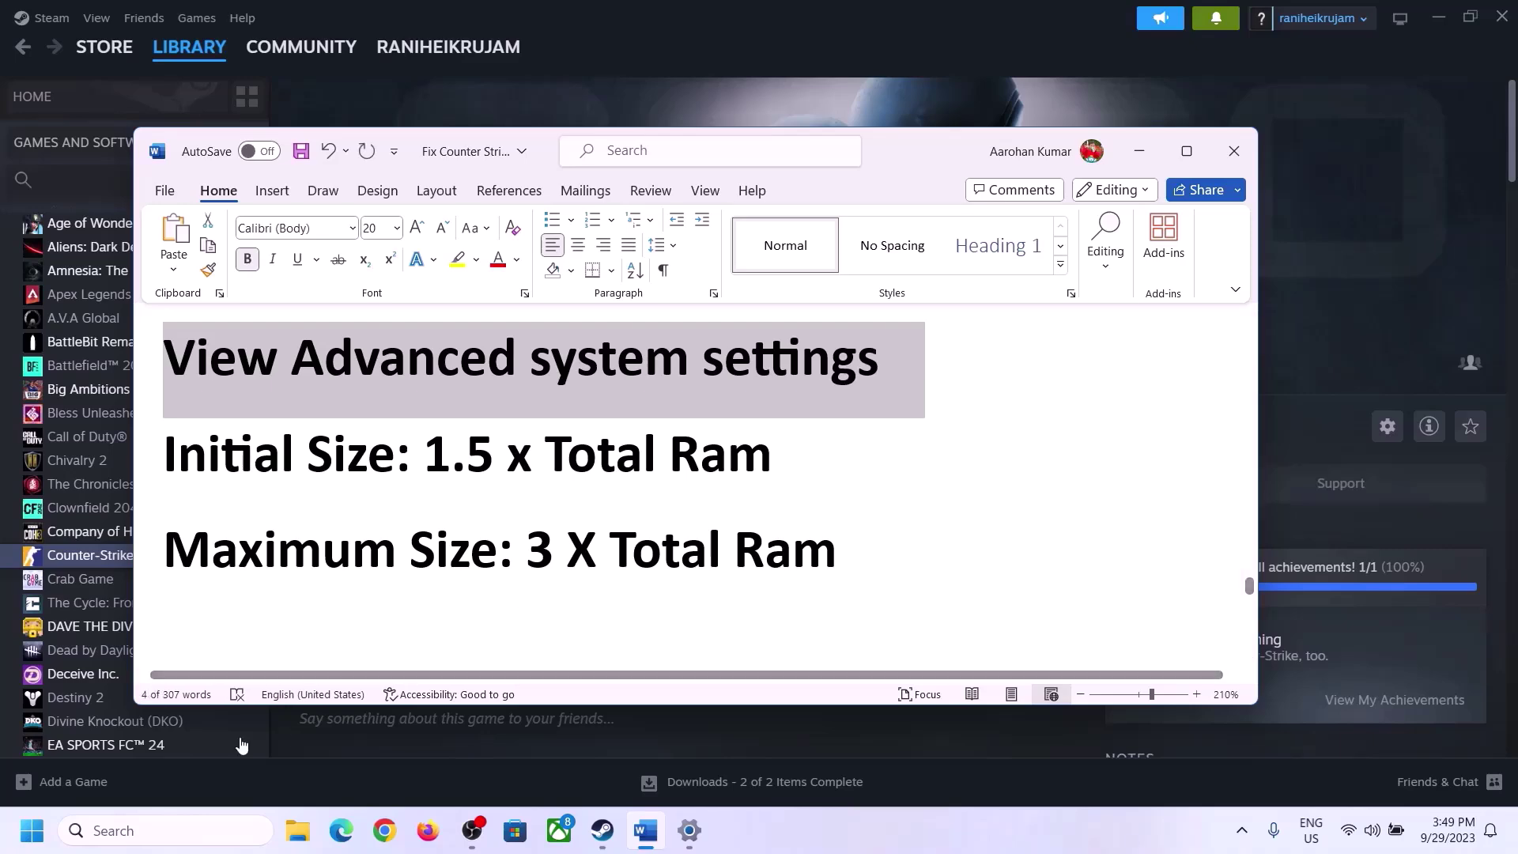
{"action": "left_click", "coordinate": [181, 830]}
{"action": "key", "text": "ctrl+v"}
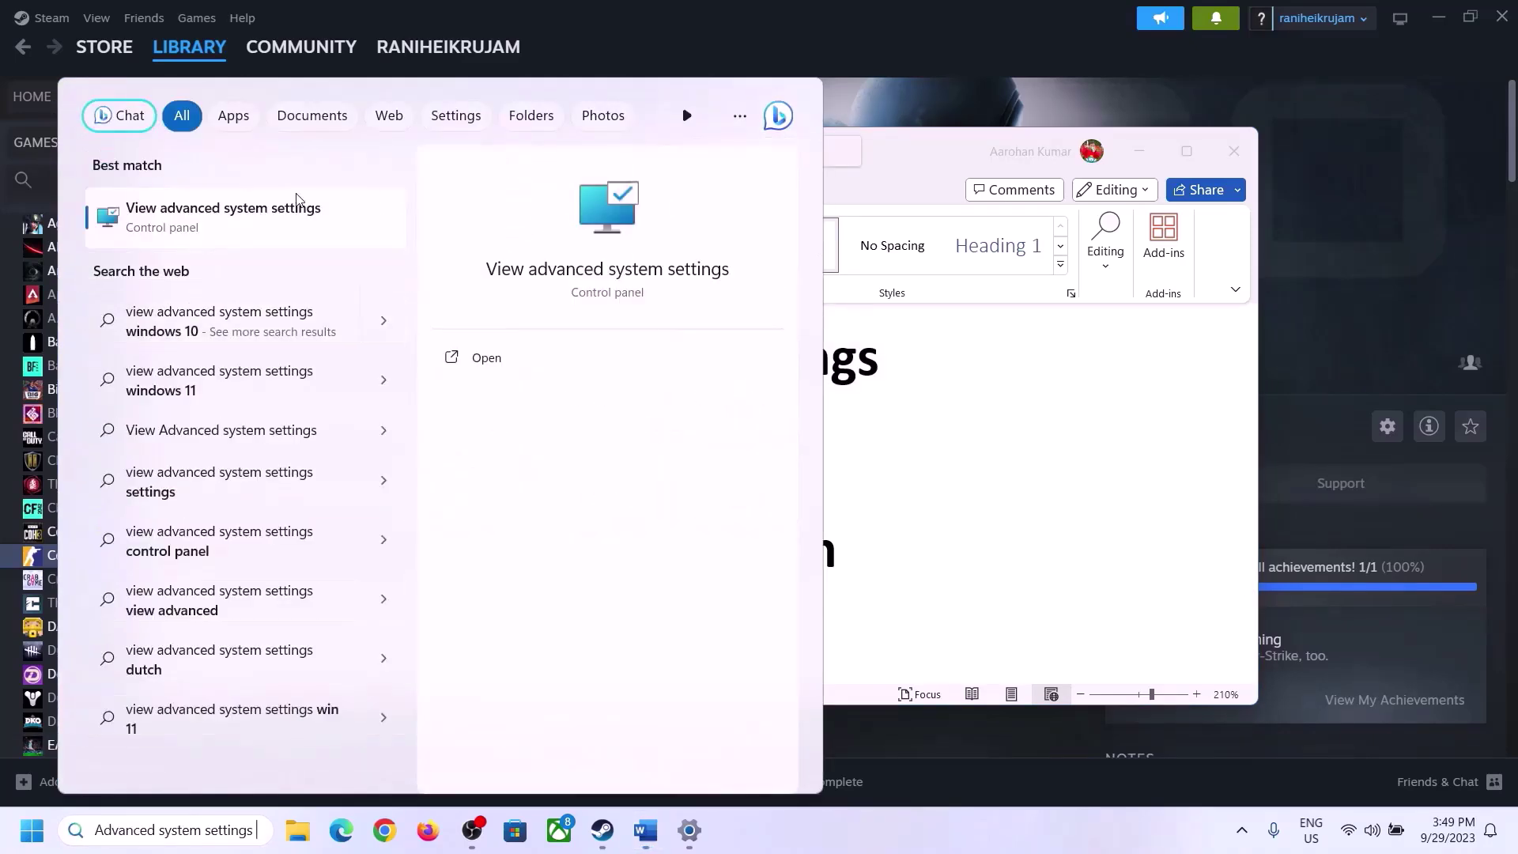
{"action": "left_click", "coordinate": [215, 228]}
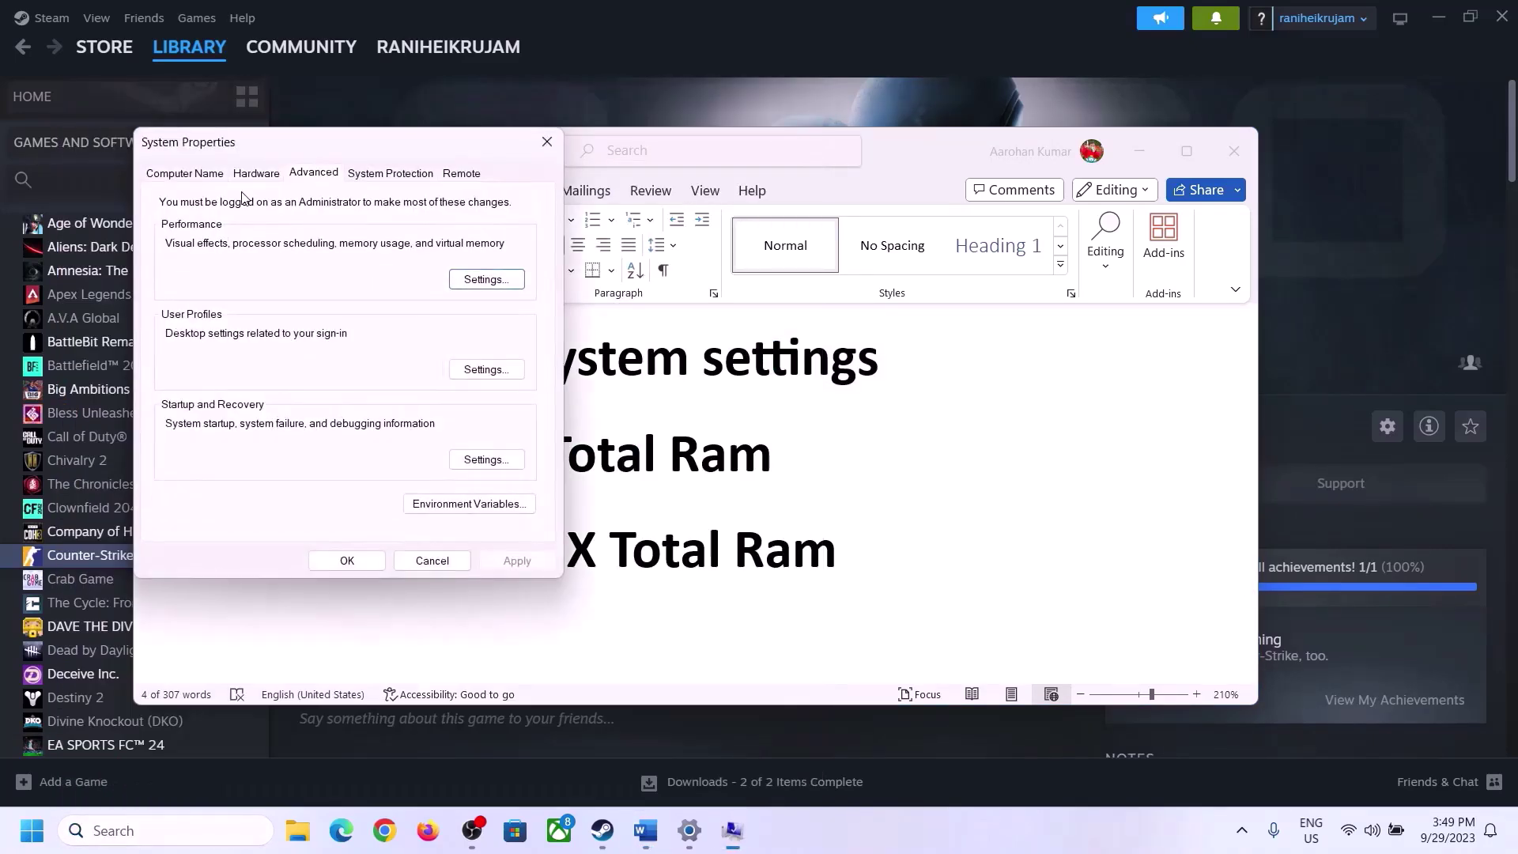